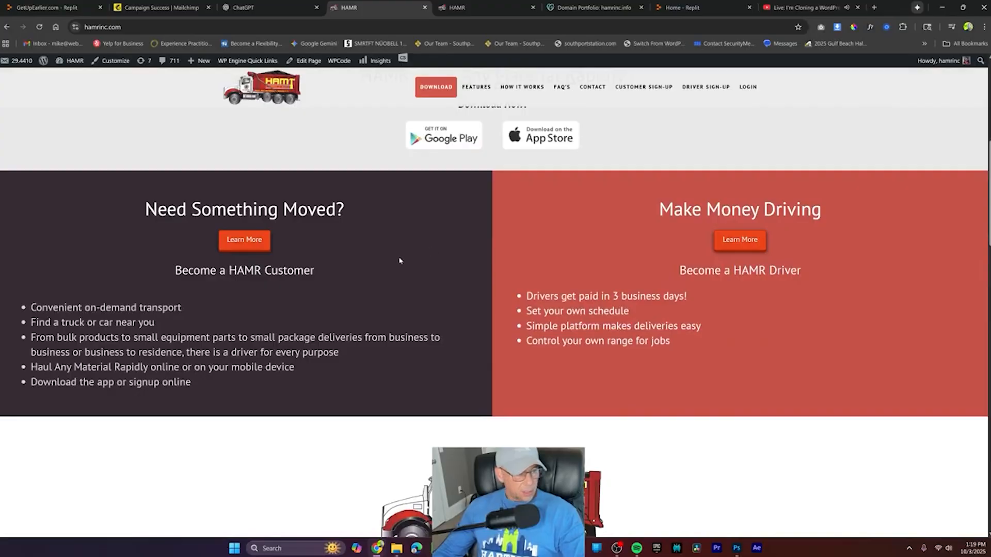
scroll(619, 270, up, 8)
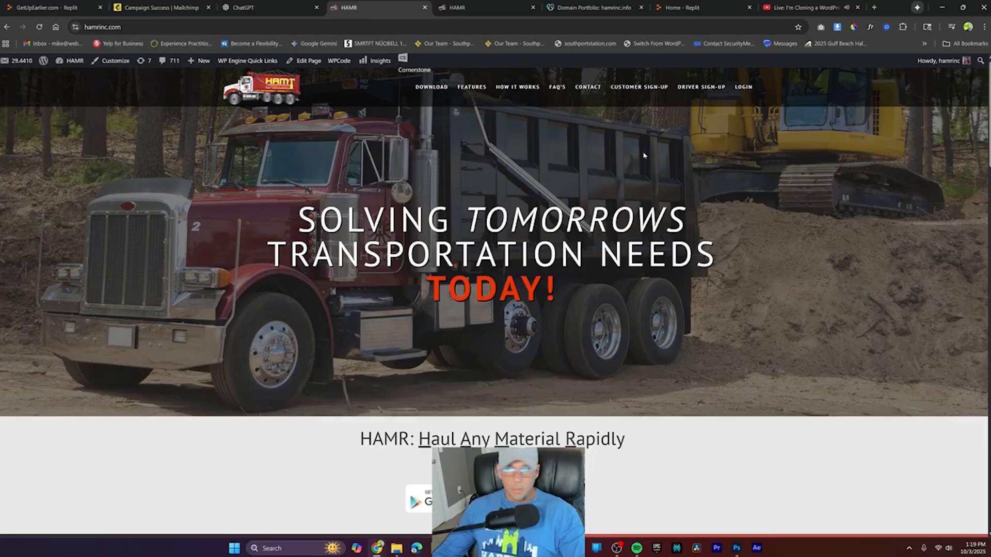
click(681, 7)
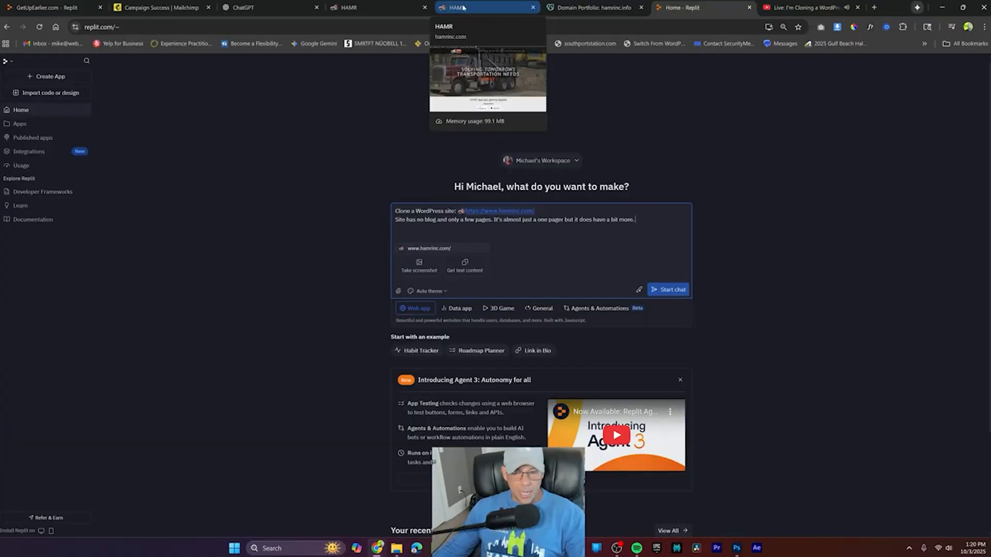
click(463, 7)
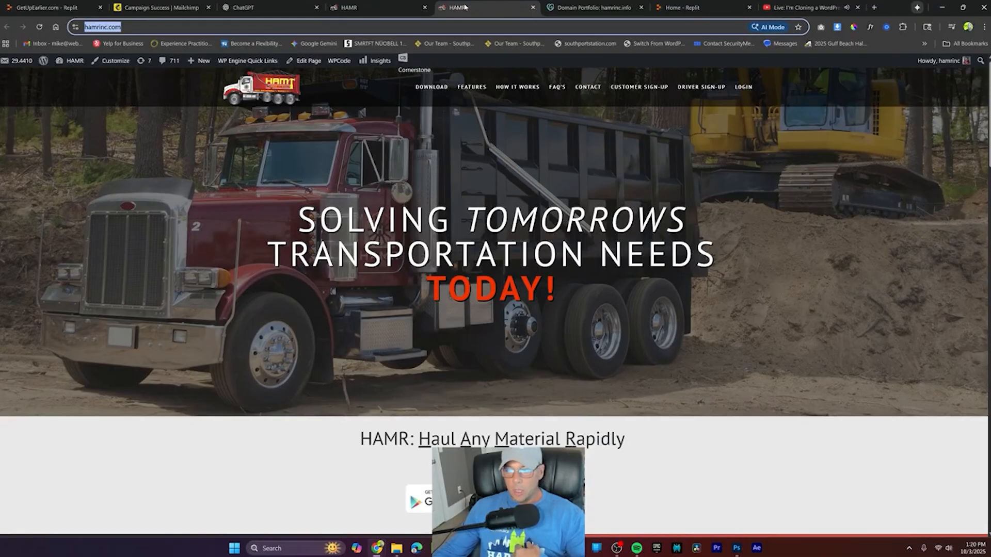
click(684, 6)
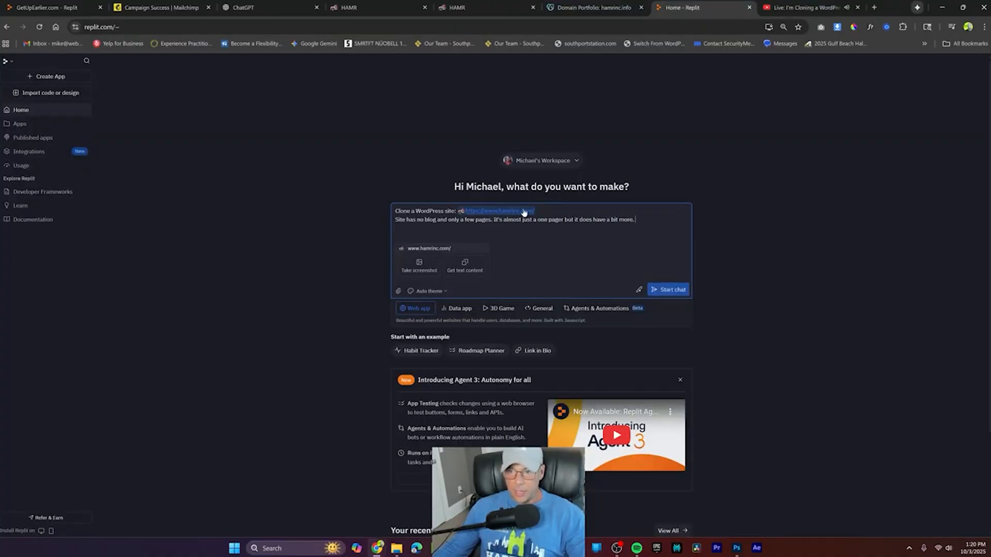
click(419, 265)
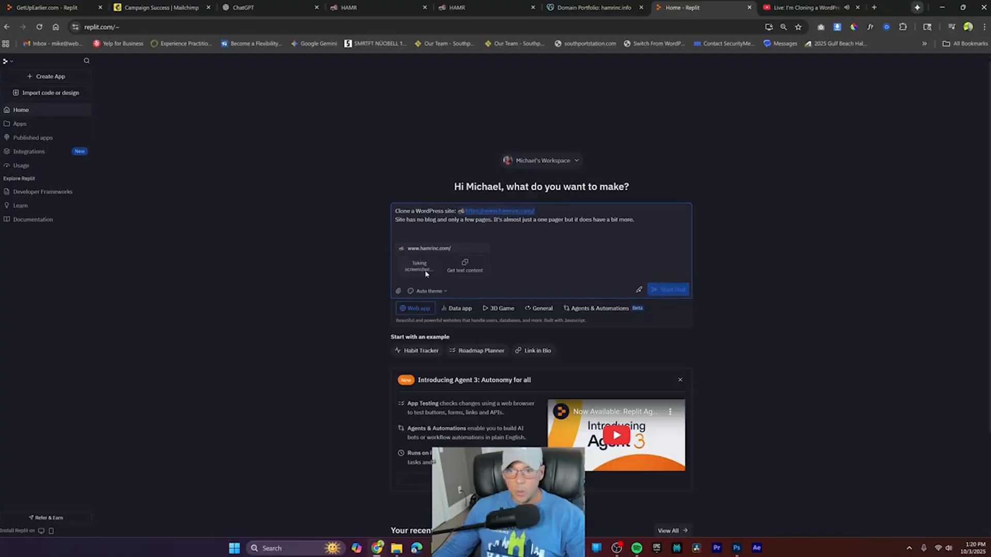
click(465, 266)
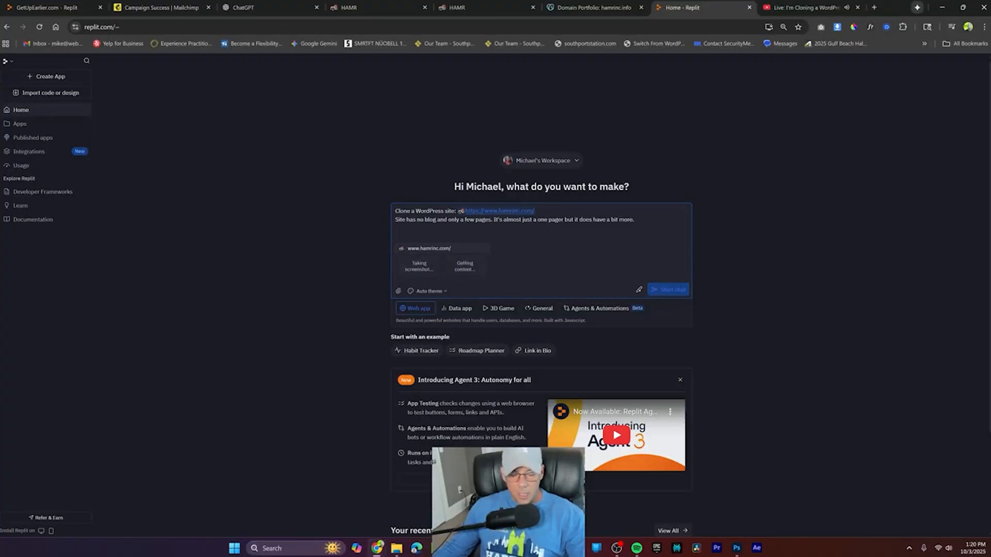
Step: Switch to the original HAMR site and review its contact section, map, hero and How HAMR Works content
click(371, 9)
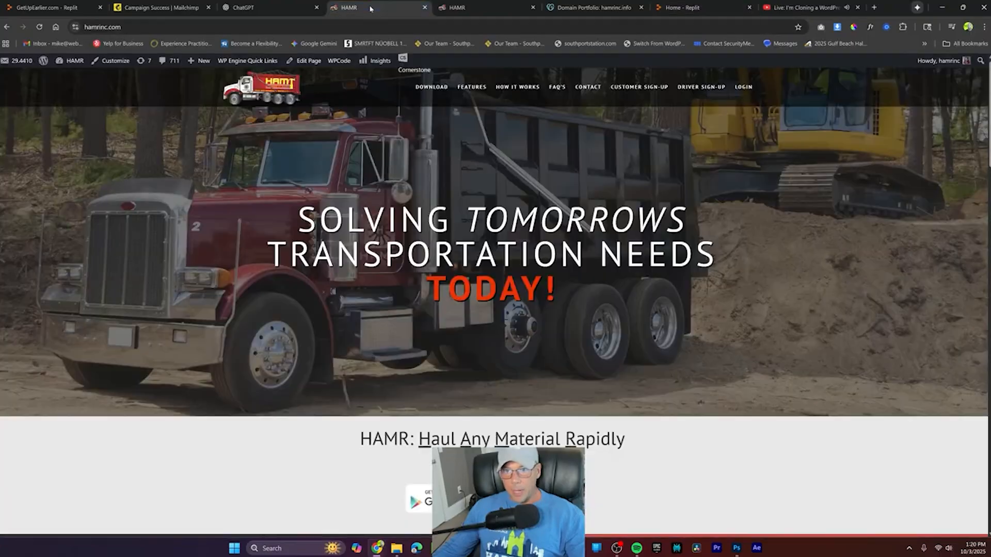
click(588, 87)
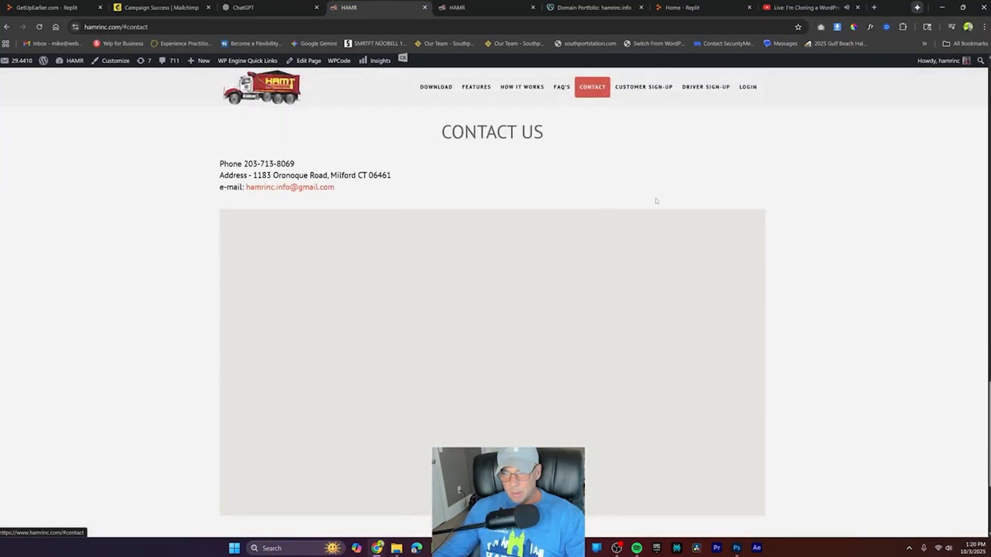
scroll(881, 223, down, 3)
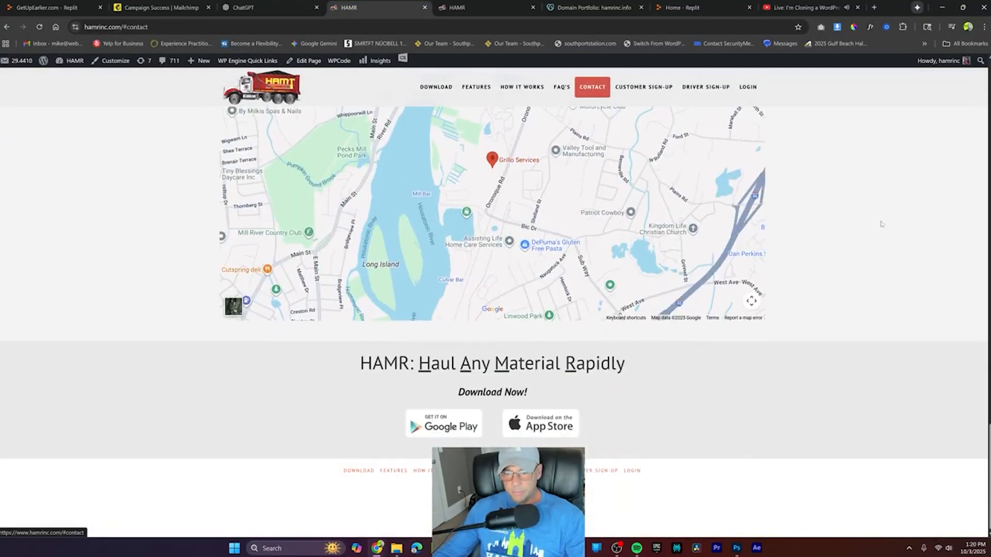
scroll(851, 230, up, 15)
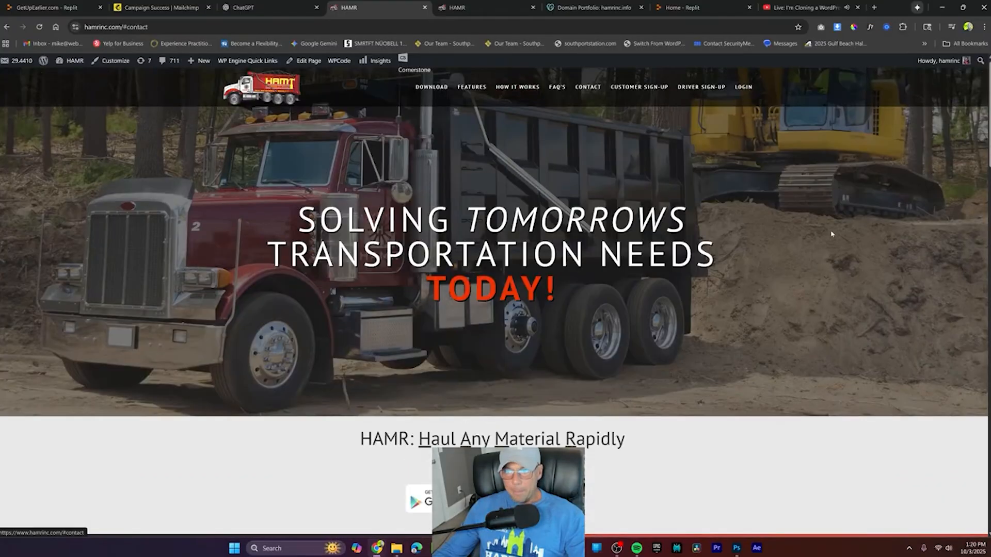
scroll(718, 165, down, 2)
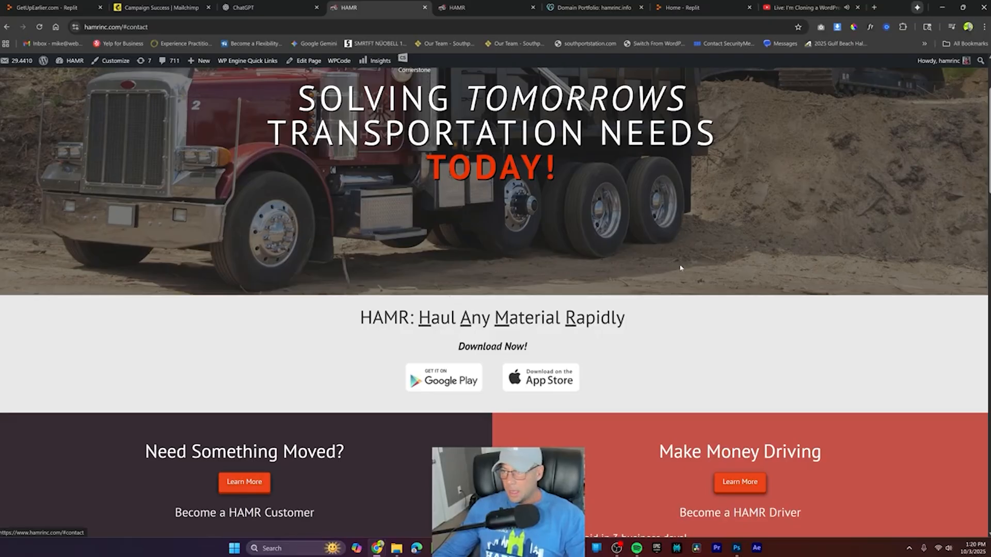
scroll(643, 264, up, 2)
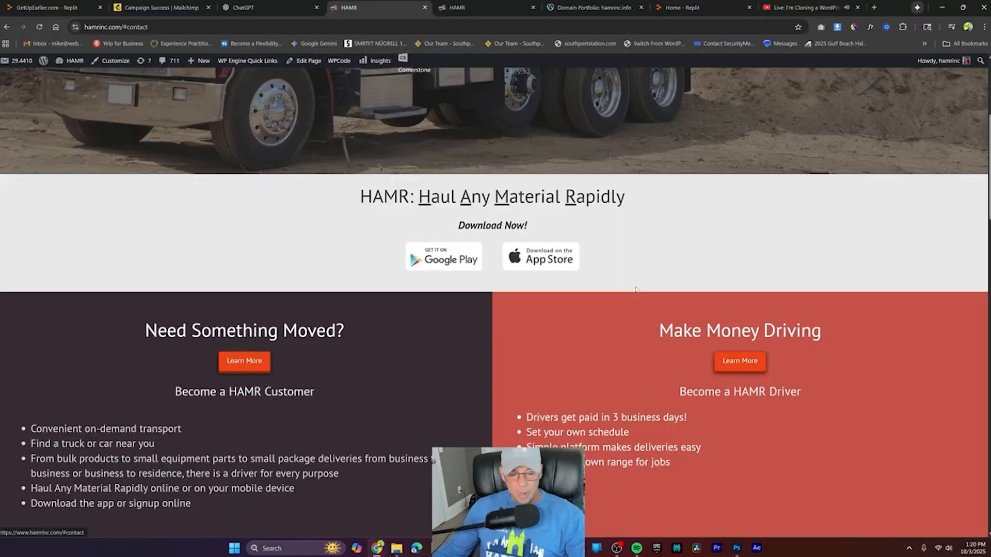
scroll(627, 270, down, 7)
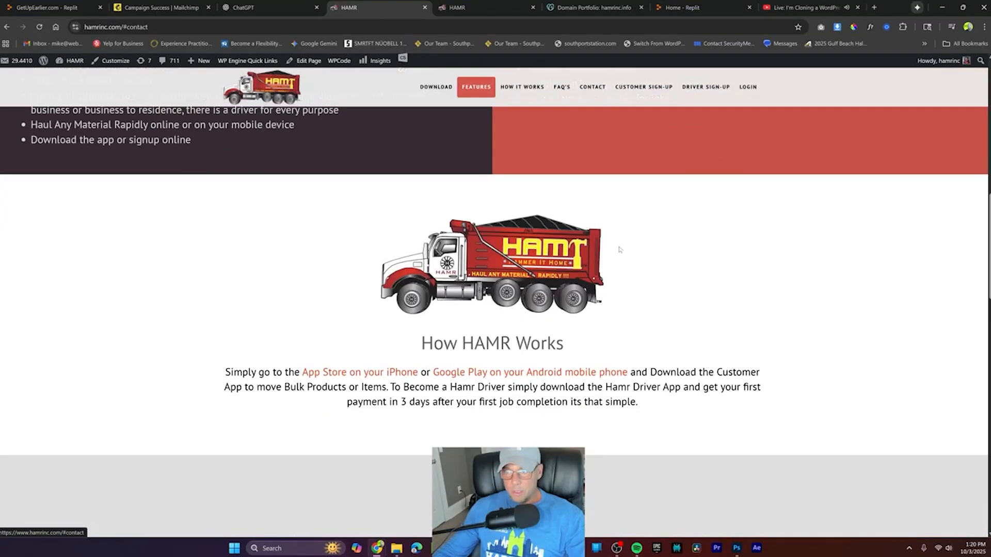
Step: Return to Replit and submit the prompt to clone the HAMR WordPress site as a web app
click(685, 7)
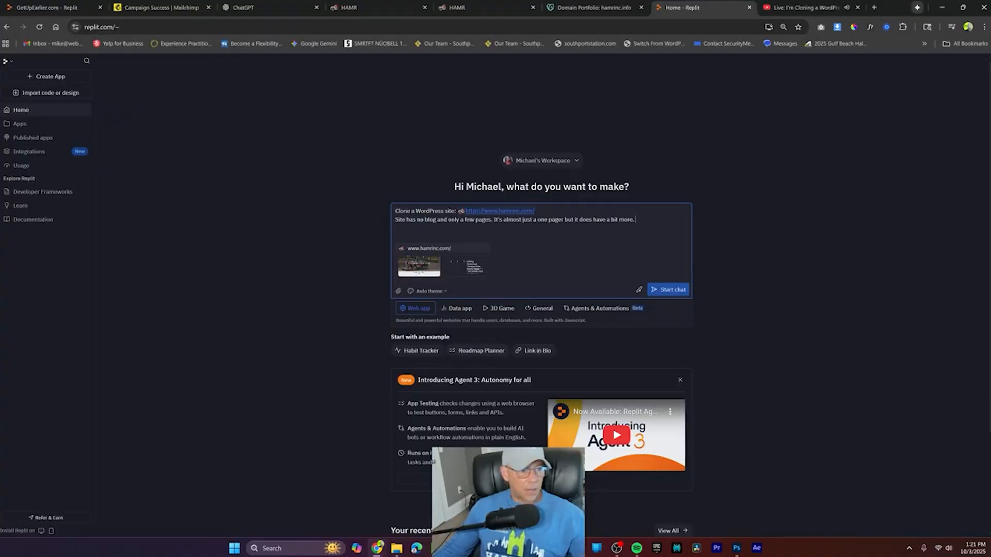
click(669, 290)
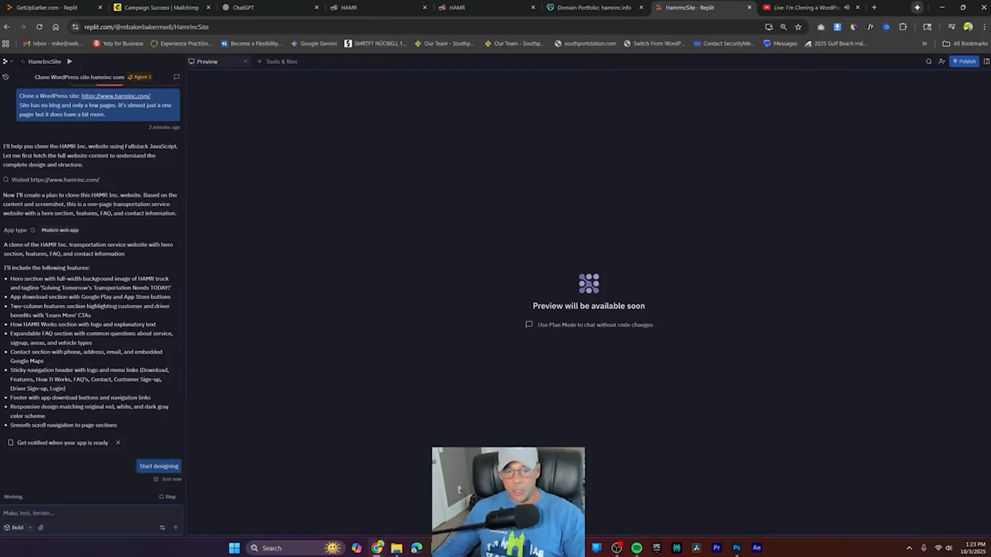
Step: Enlarge the Replit workspace page and view the agent's Build, Plan and Edit modes, leaving Build selected
key(ctrl+plus)
key(ctrl+plus)
key(ctrl+plus)
key(ctrl+plus)
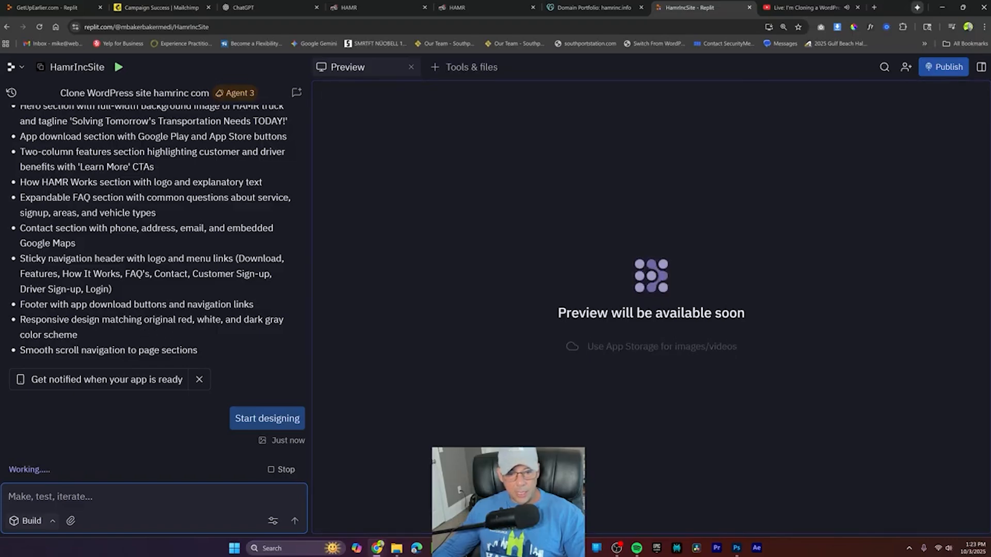
click(40, 522)
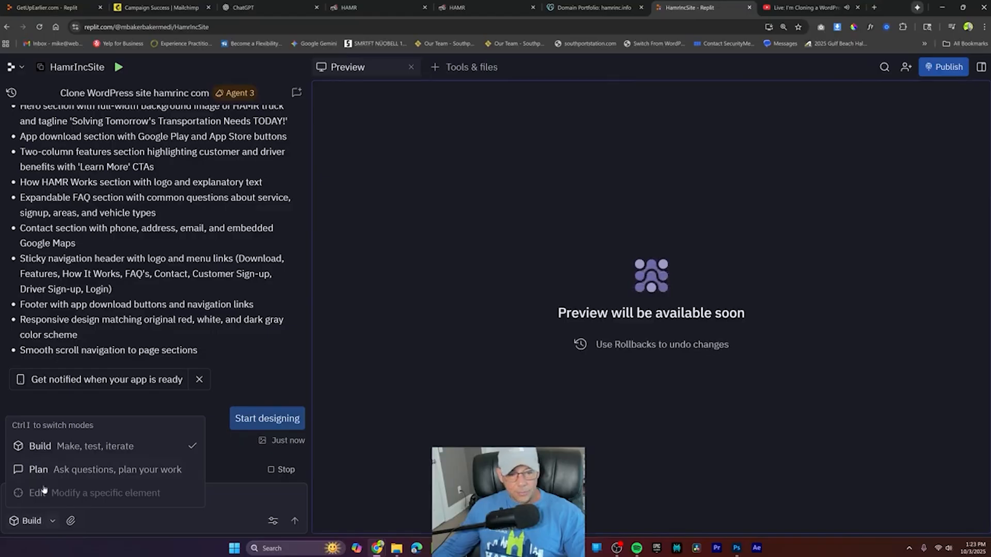
click(23, 523)
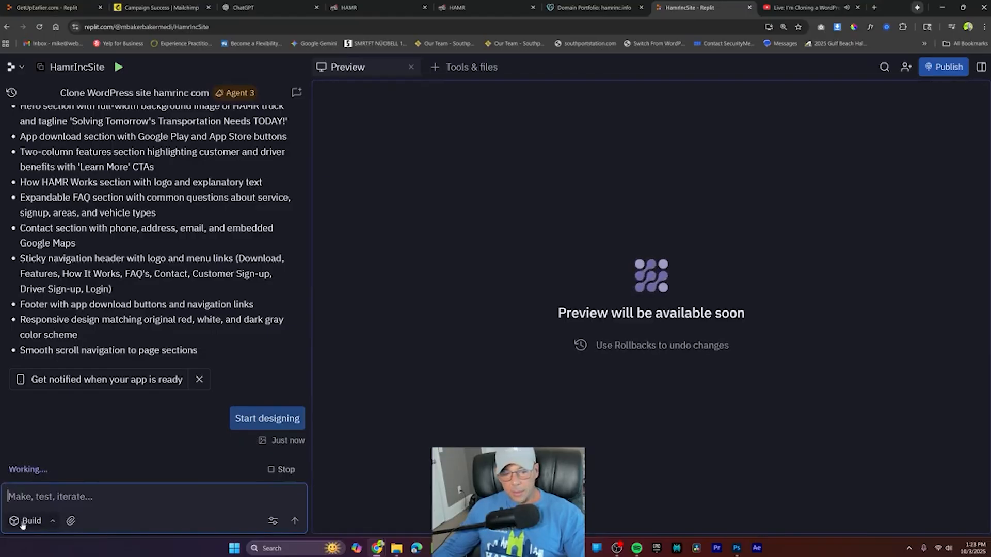
click(23, 522)
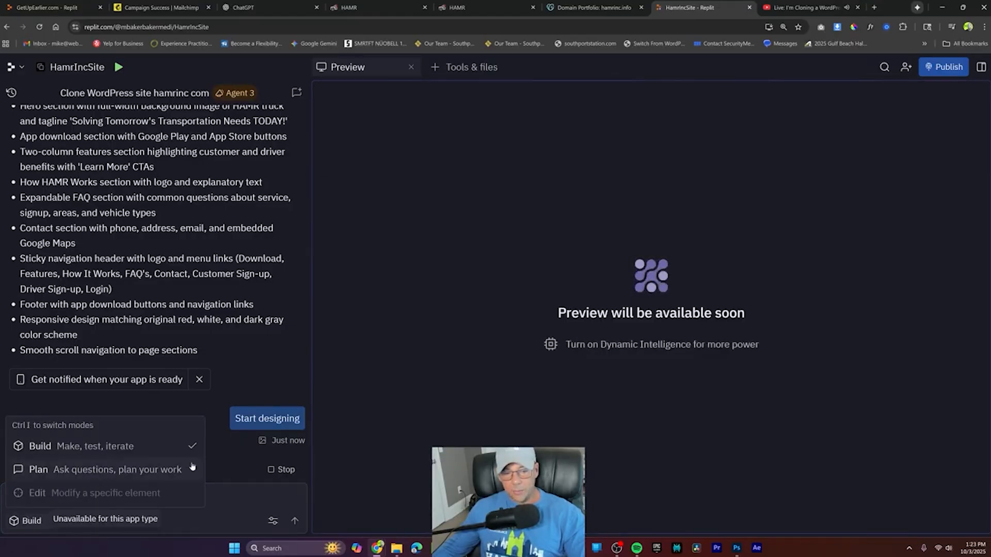
click(230, 497)
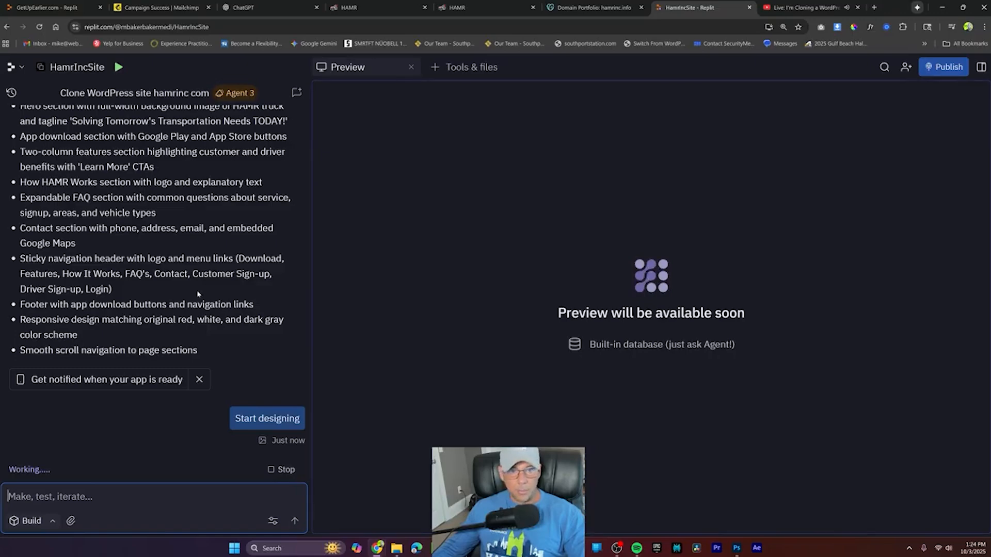
Step: Read through the agent's plan and feature list for the HAMR site clone
scroll(197, 294, up, 8)
scroll(200, 306, down, 3)
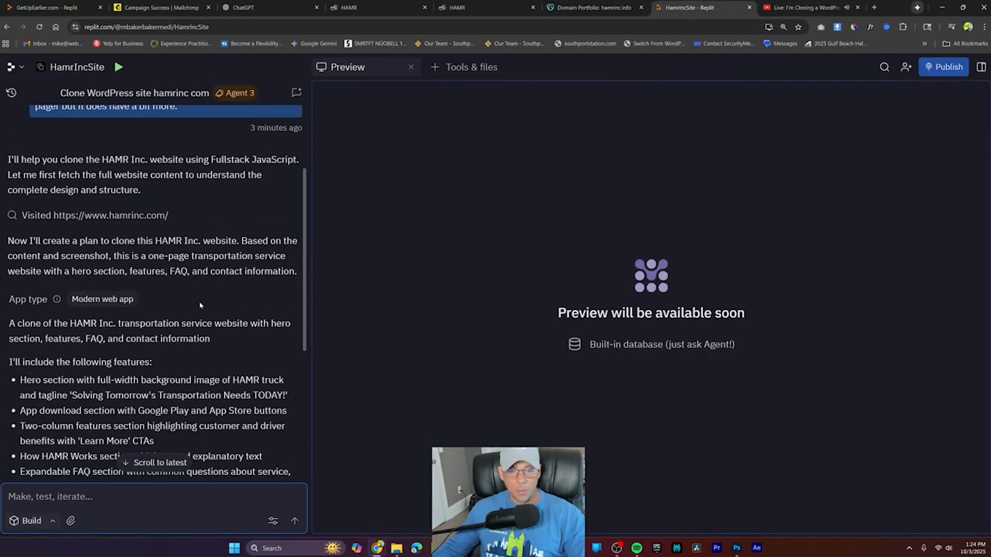
scroll(201, 305, down, 5)
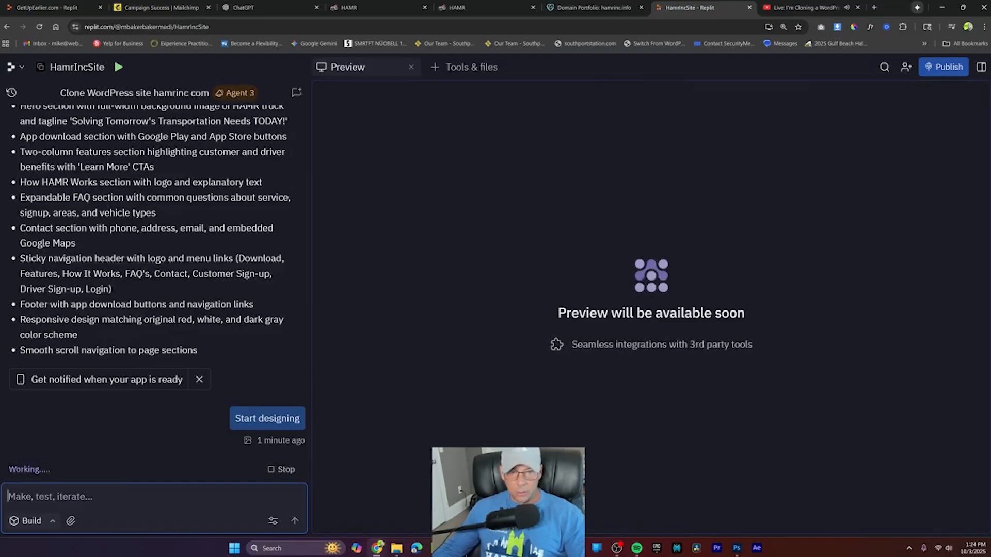
Step: Examine the original HAMR page from the hero through How HAMR Works and the FAQs to the contact section
click(471, 9)
scroll(670, 248, down, 15)
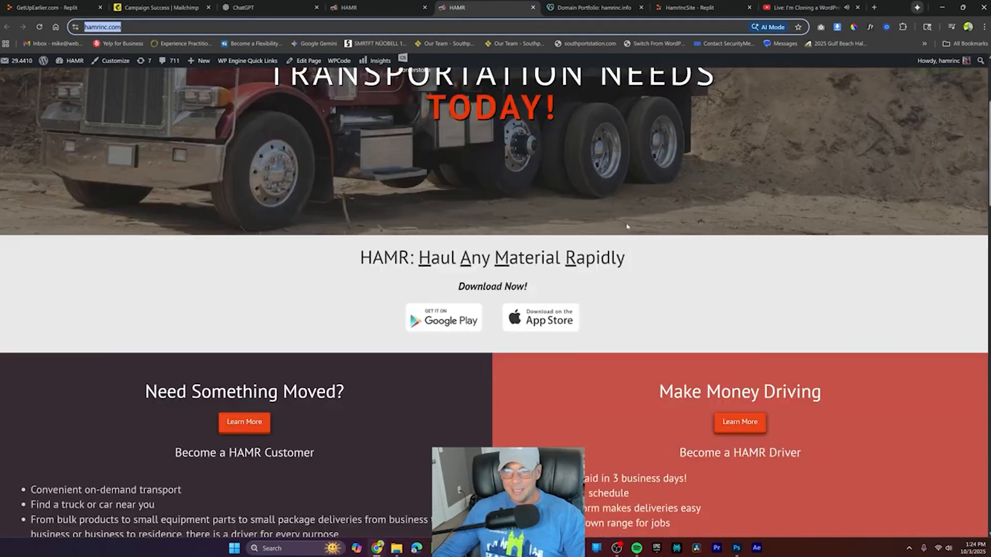
scroll(689, 256, up, 6)
scroll(689, 256, up, 10)
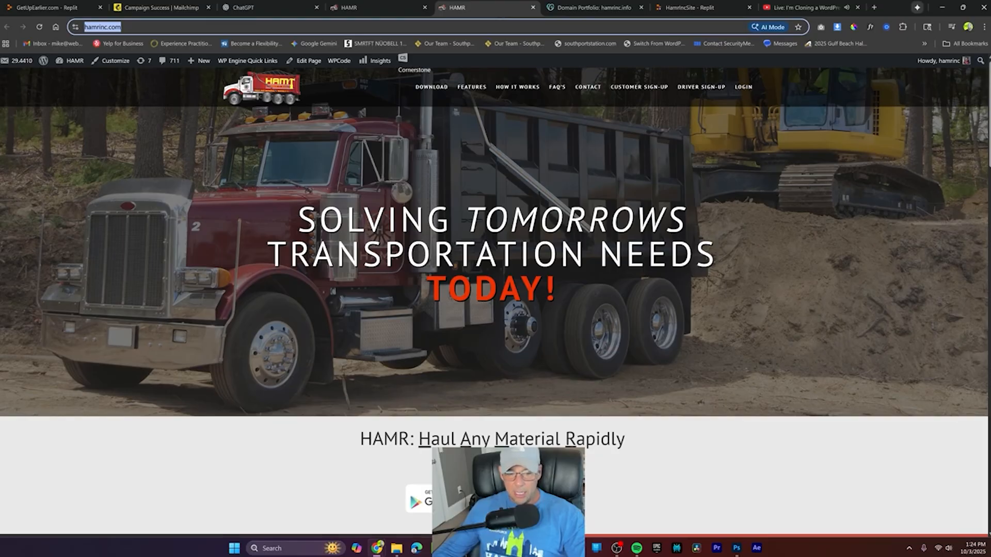
scroll(483, 194, down, 5)
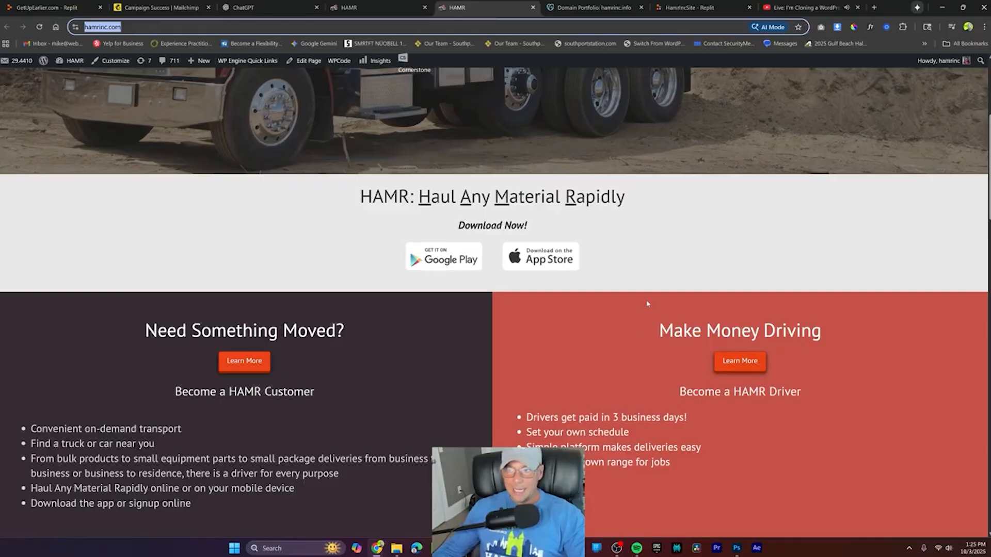
scroll(649, 300, down, 10)
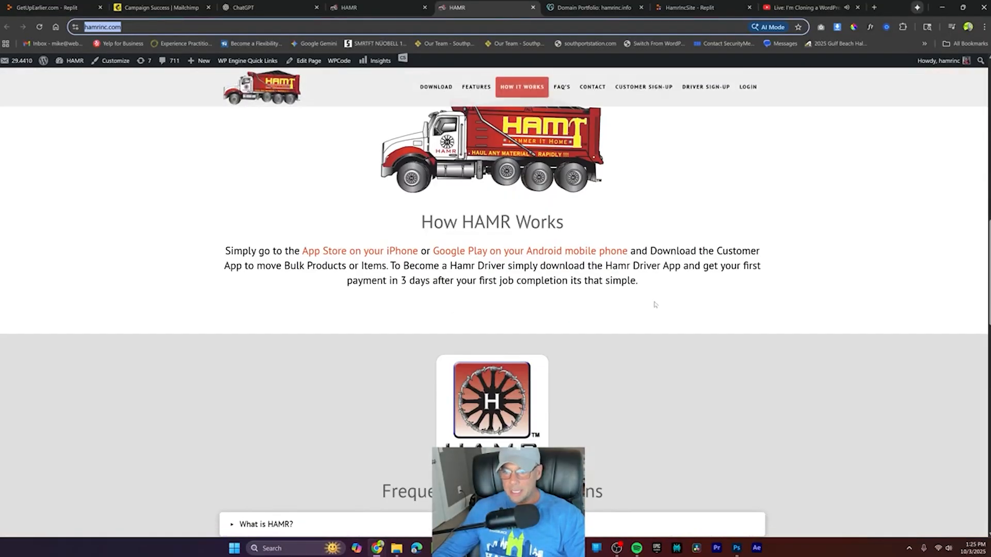
scroll(654, 305, down, 5)
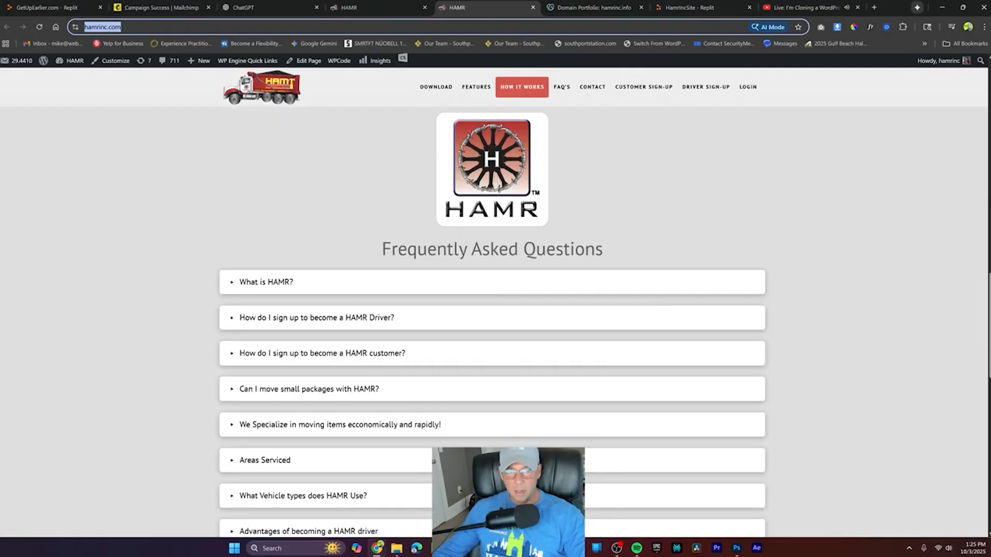
scroll(699, 223, down, 7)
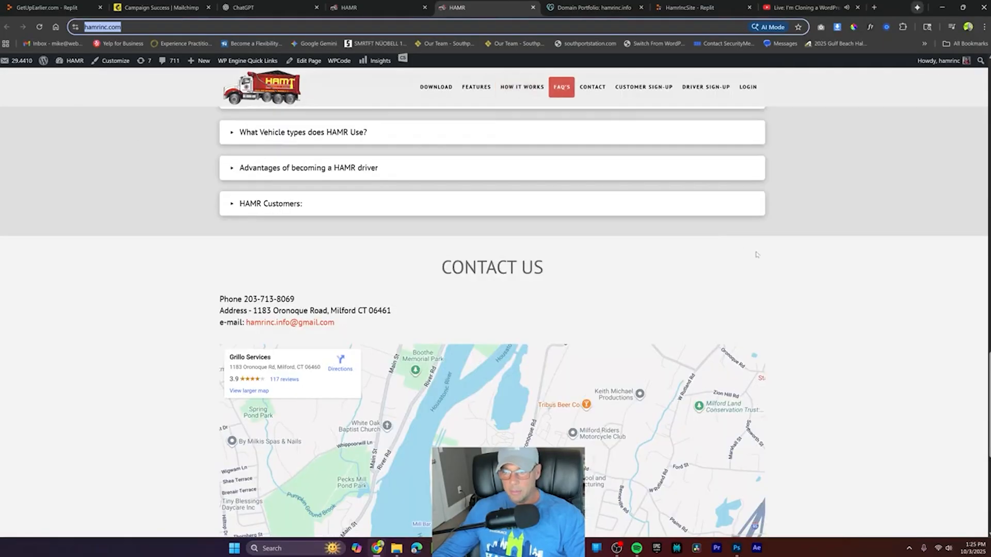
scroll(854, 257, up, 15)
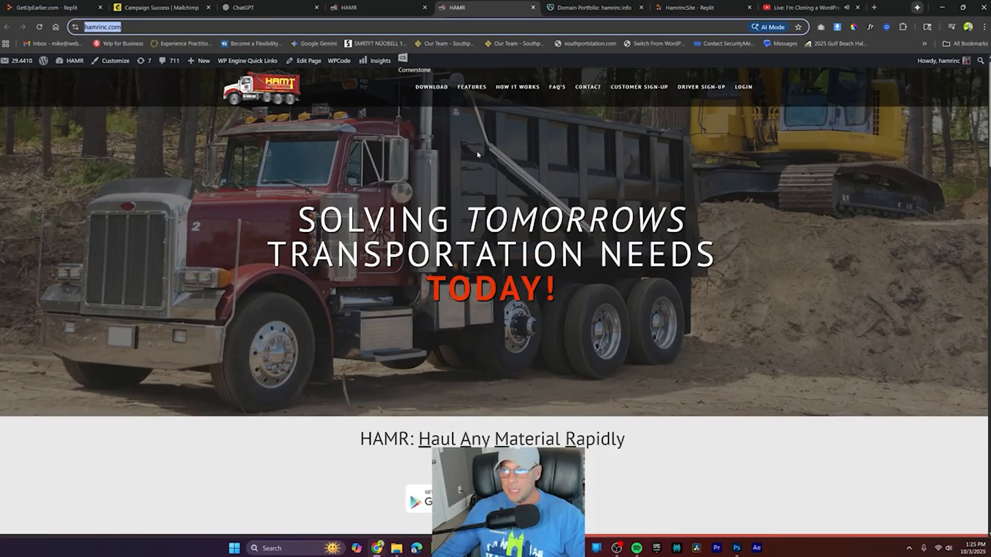
Step: Return to the HamrIncSite project and inspect the generated truck and logo images and the preview at 100% zoom
click(689, 8)
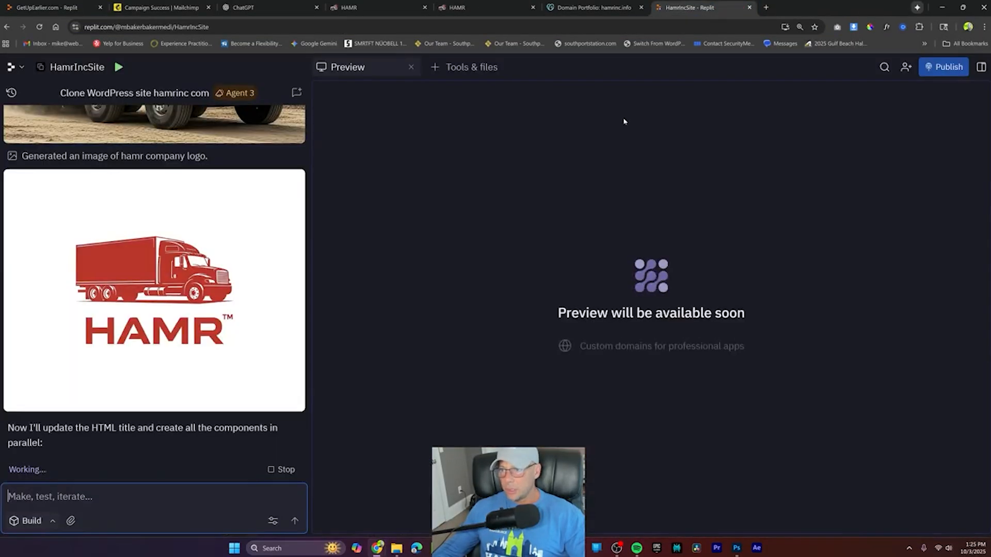
scroll(209, 278, up, 5)
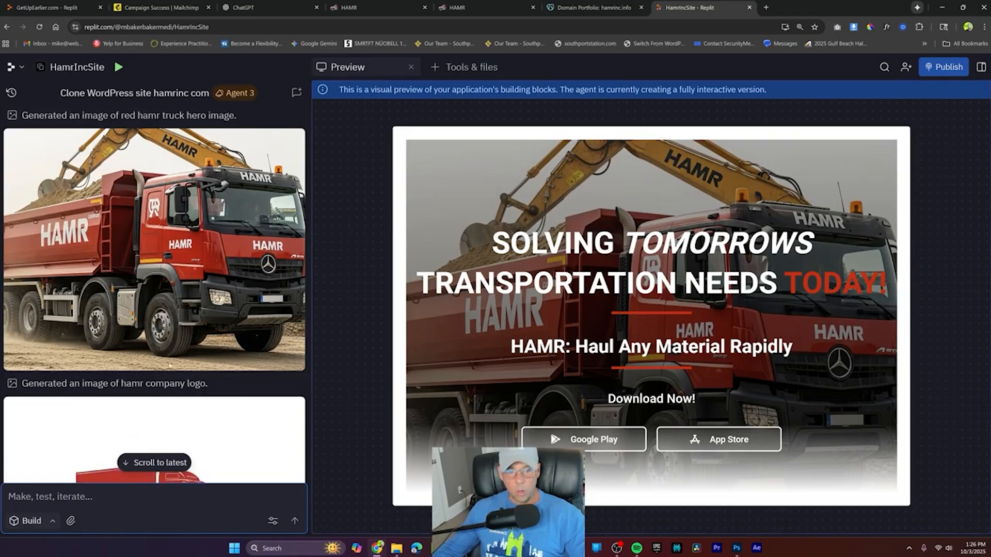
key(ctrl+minus)
key(ctrl+minus)
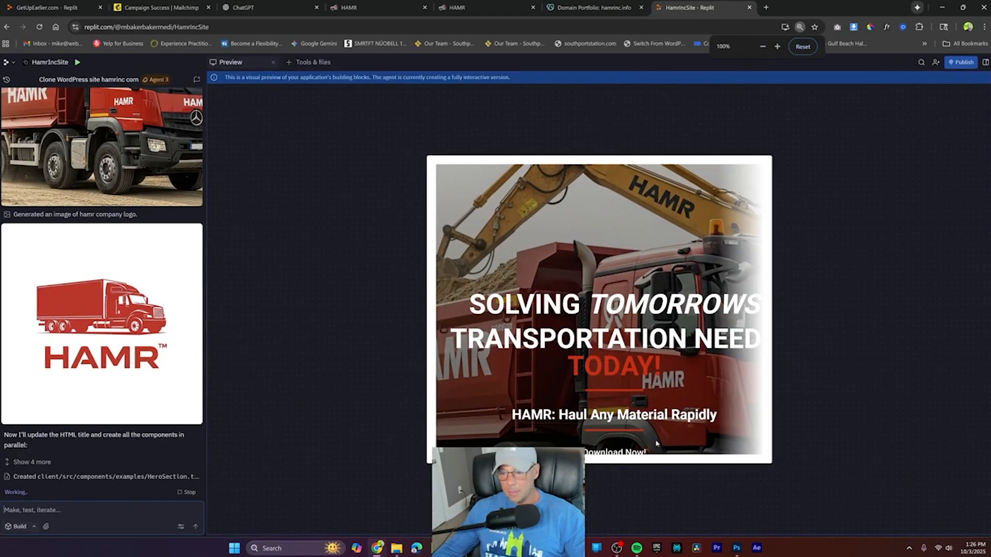
Step: Go to the Replit home page and view the full list of existing apps
click(13, 64)
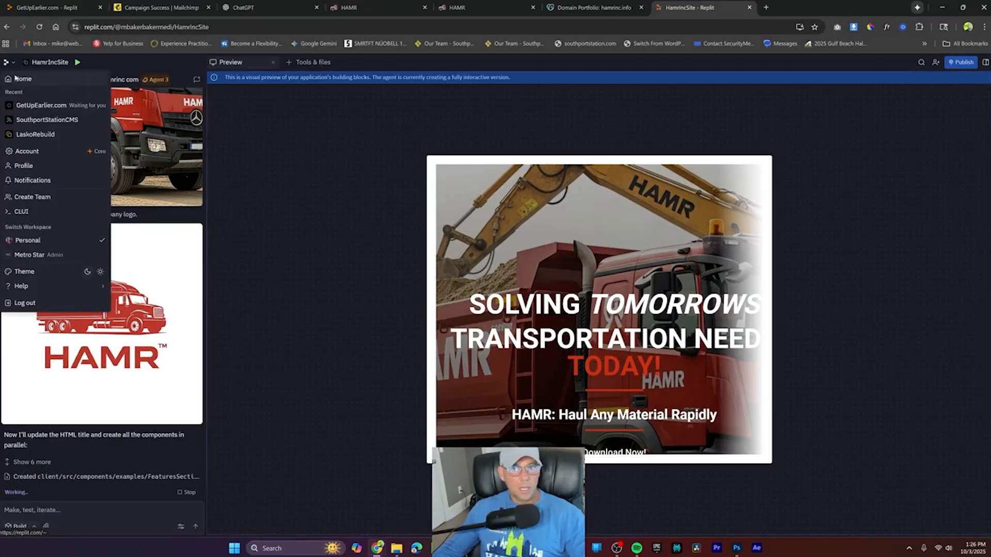
click(16, 78)
scroll(421, 445, down, 3)
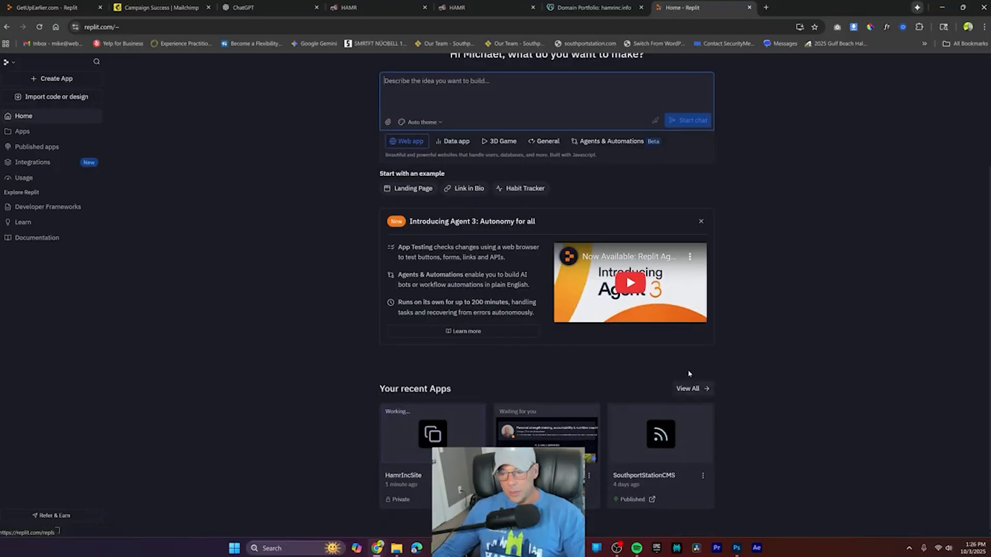
click(691, 388)
scroll(592, 274, down, 1)
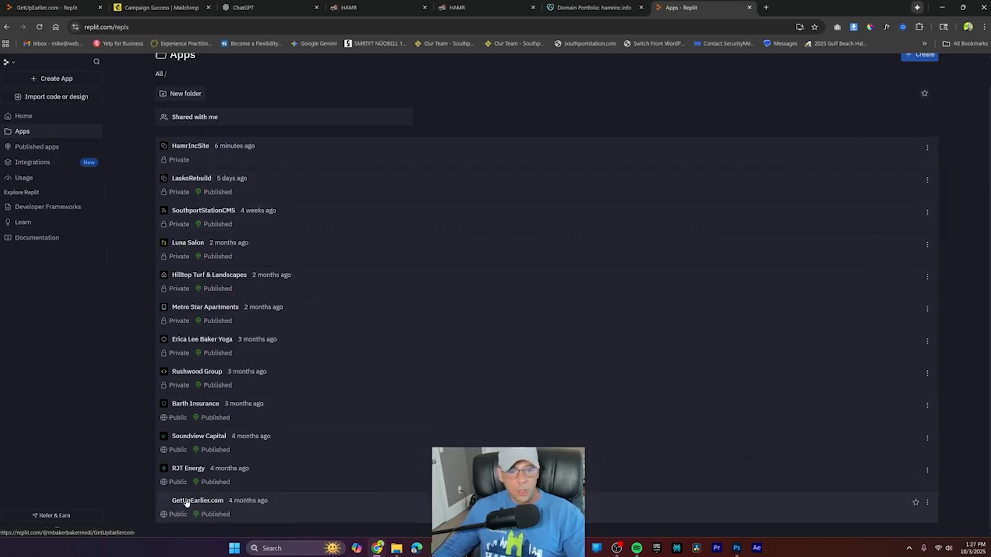
Step: Open the GetUpEarlier.com app and examine its home page preview from the personal introduction through services, blog and recipe sections to the newsletter
click(188, 500)
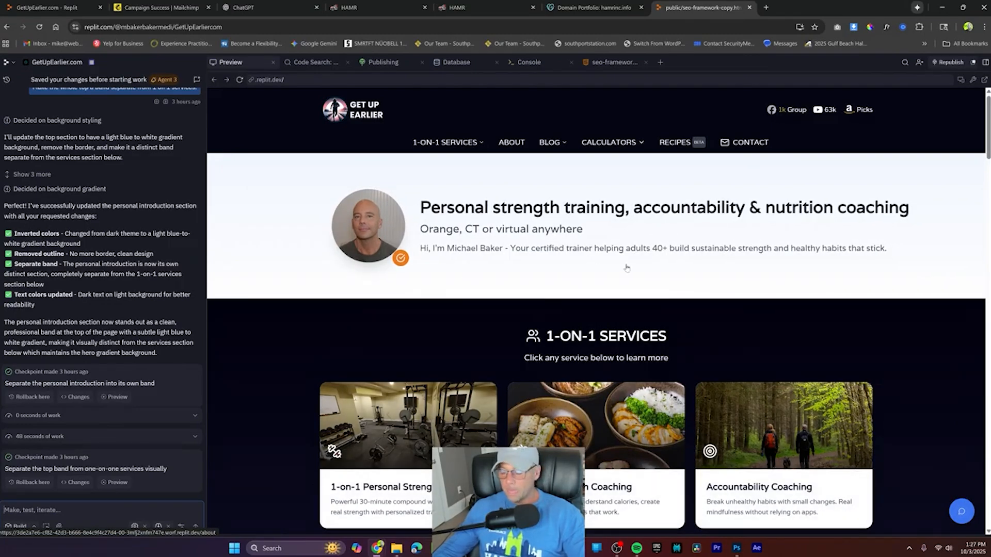
scroll(627, 267, down, 8)
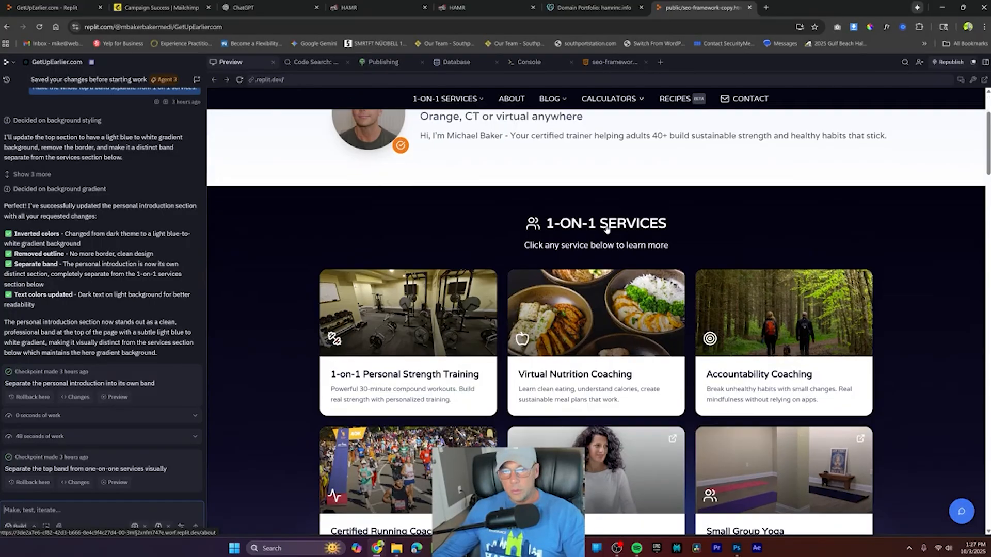
scroll(582, 302, down, 7)
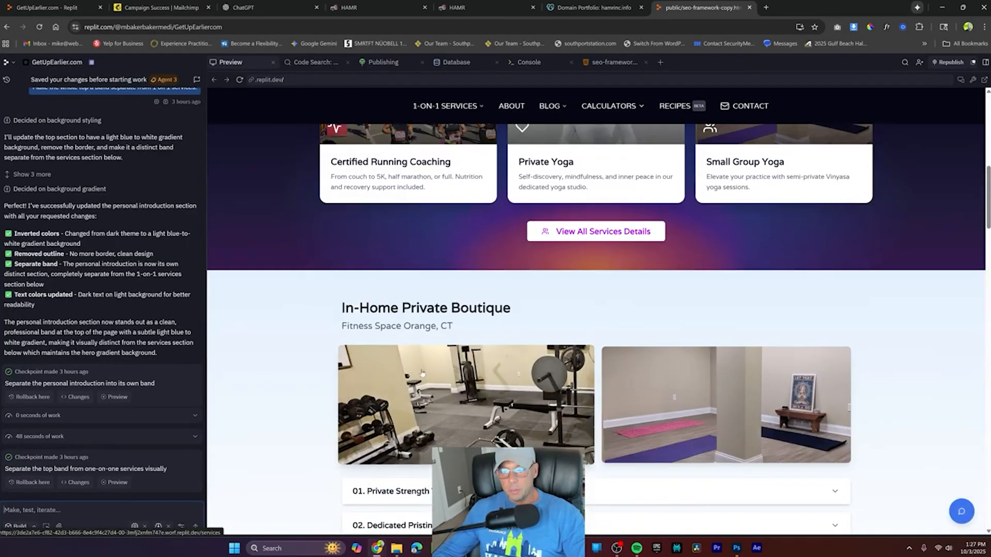
scroll(567, 376, down, 5)
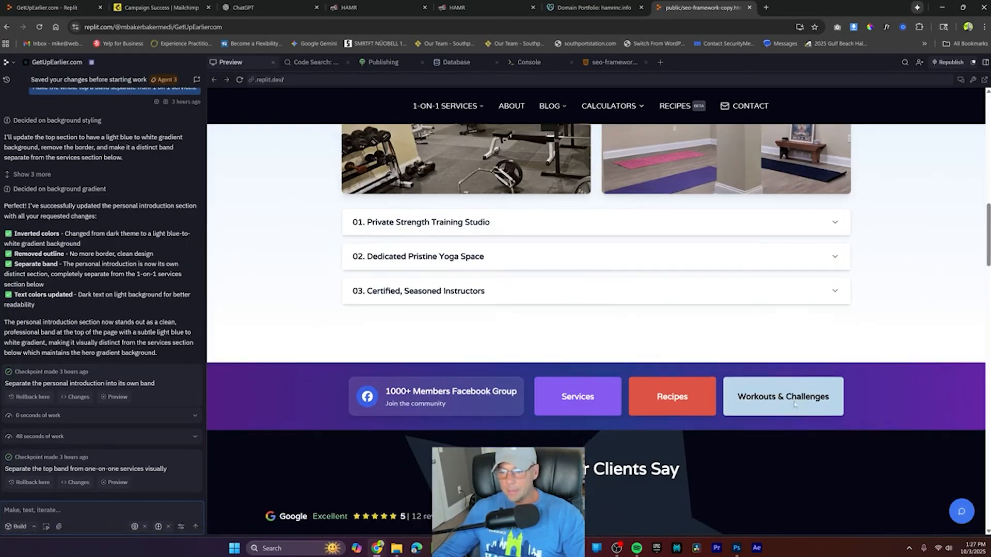
scroll(663, 384, down, 10)
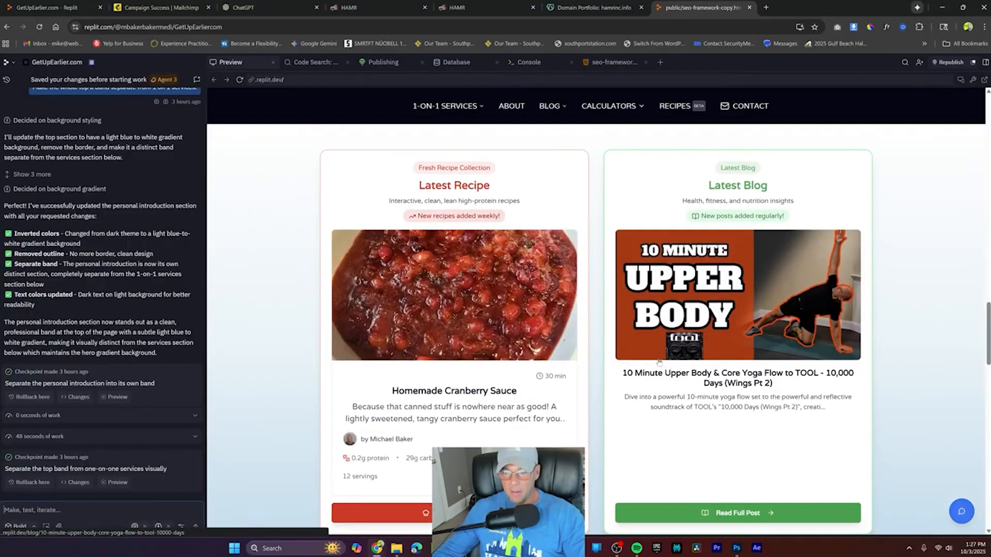
scroll(589, 371, down, 5)
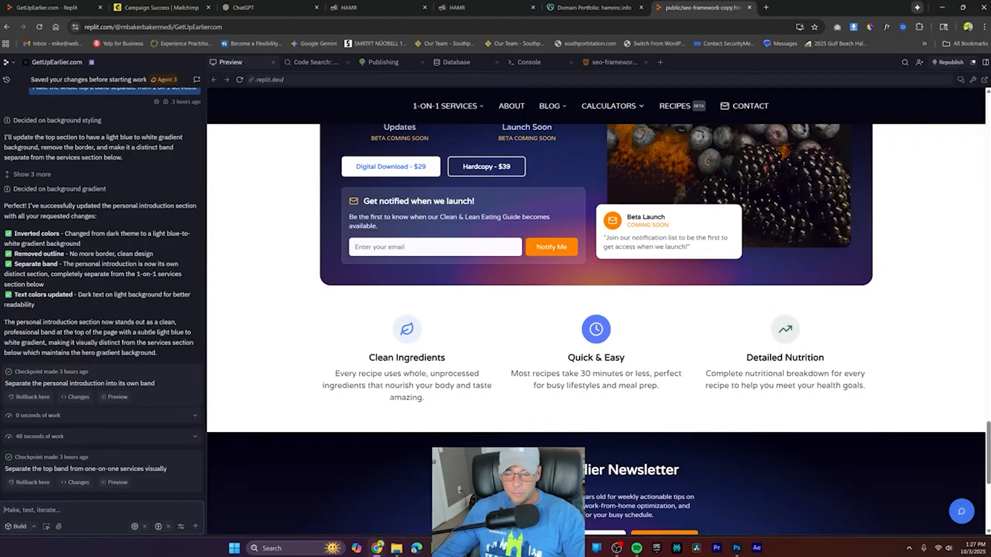
scroll(629, 349, up, 9)
scroll(629, 350, up, 15)
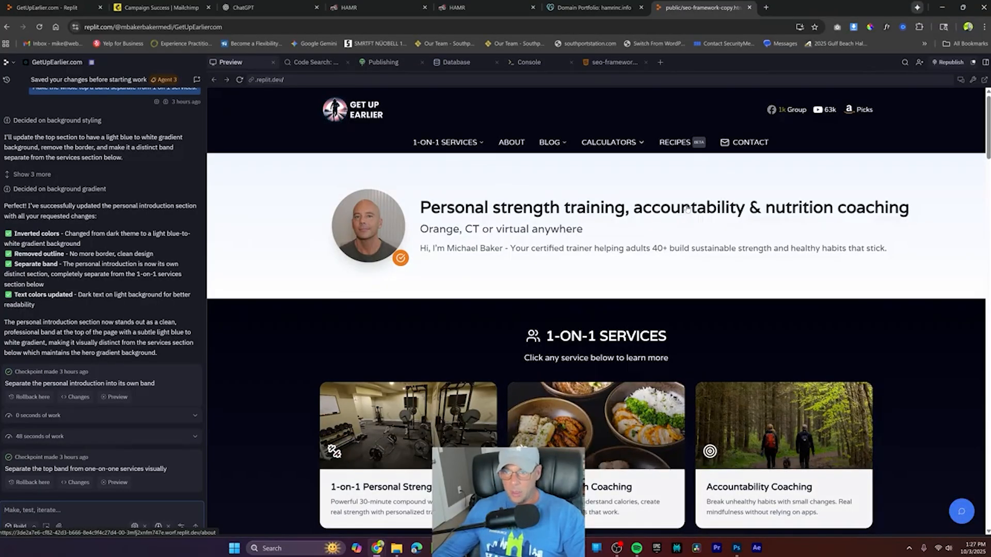
Step: Open the Homemade Cranberry Sauce recipe from the site's Recipes page, download it as a PDF and close the PDF
mouse_move(587, 147)
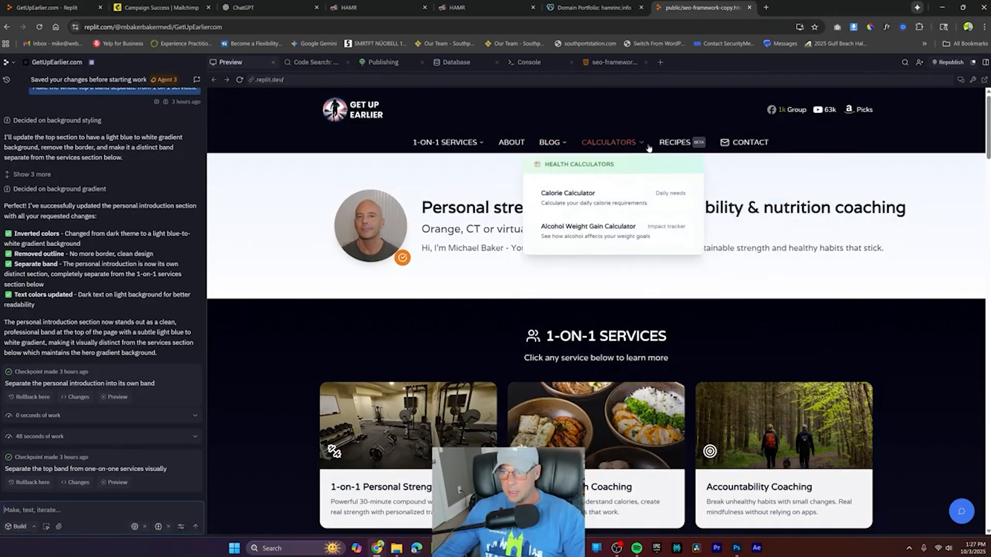
click(676, 143)
scroll(435, 278, down, 2)
click(435, 278)
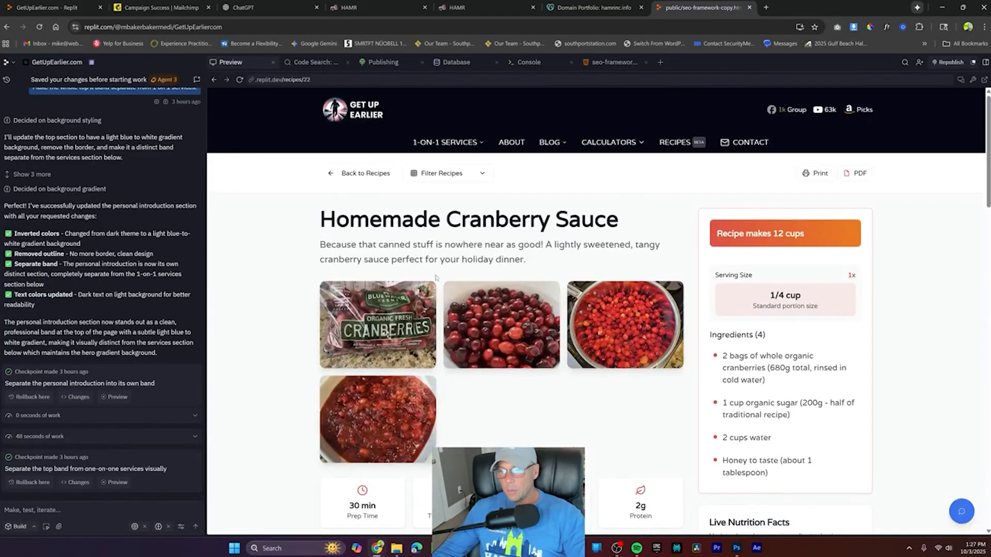
click(859, 175)
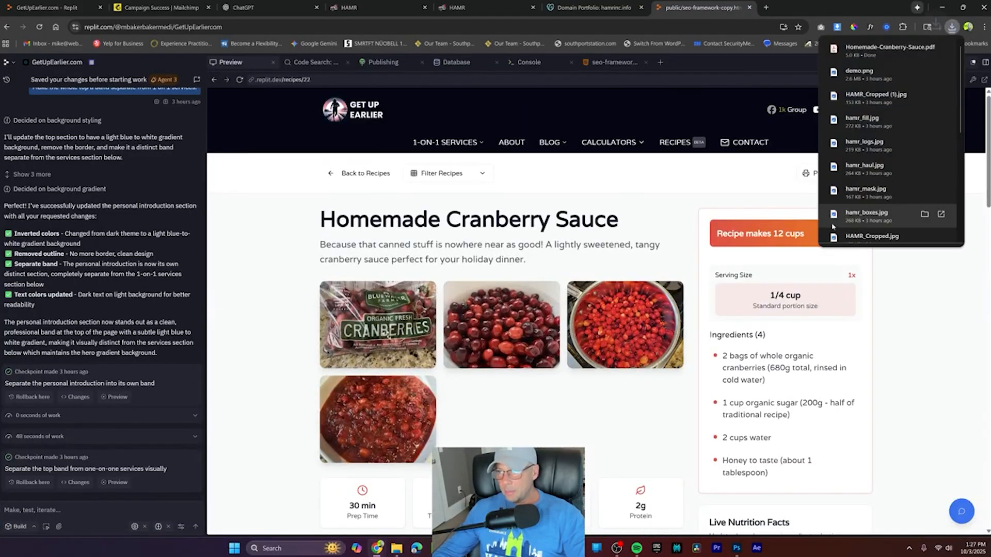
key(alt+F4)
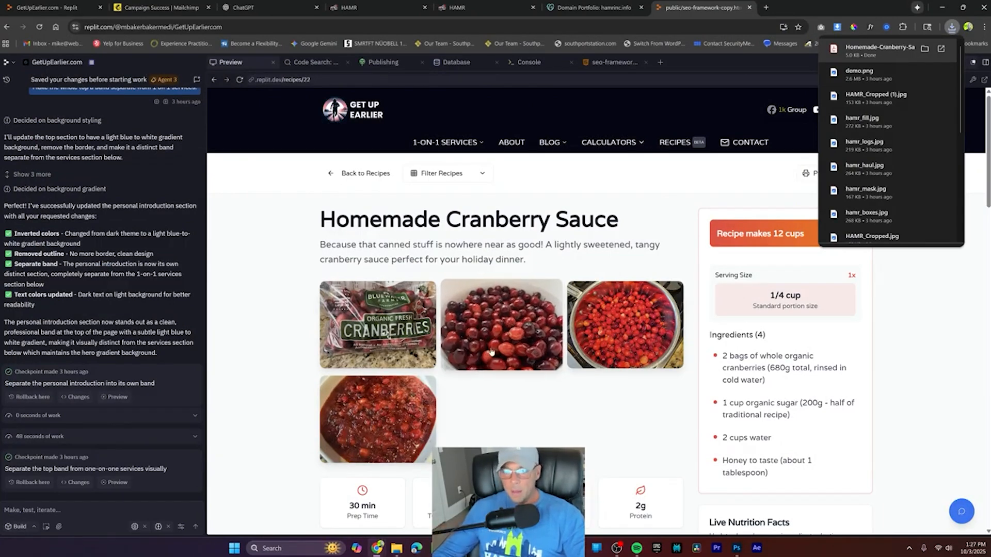
Step: Examine the Unlock This Recipe form and its email address field without submitting anything
click(490, 326)
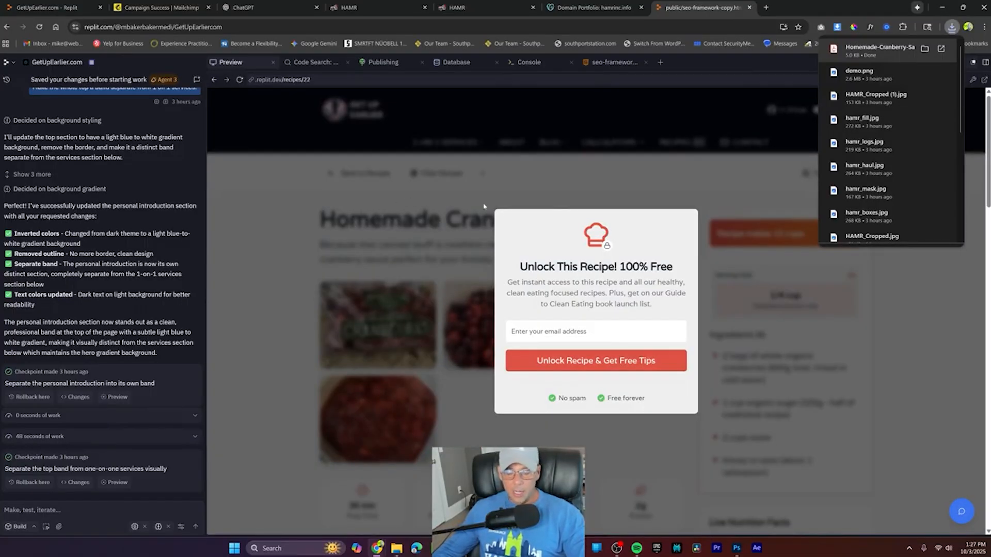
click(569, 338)
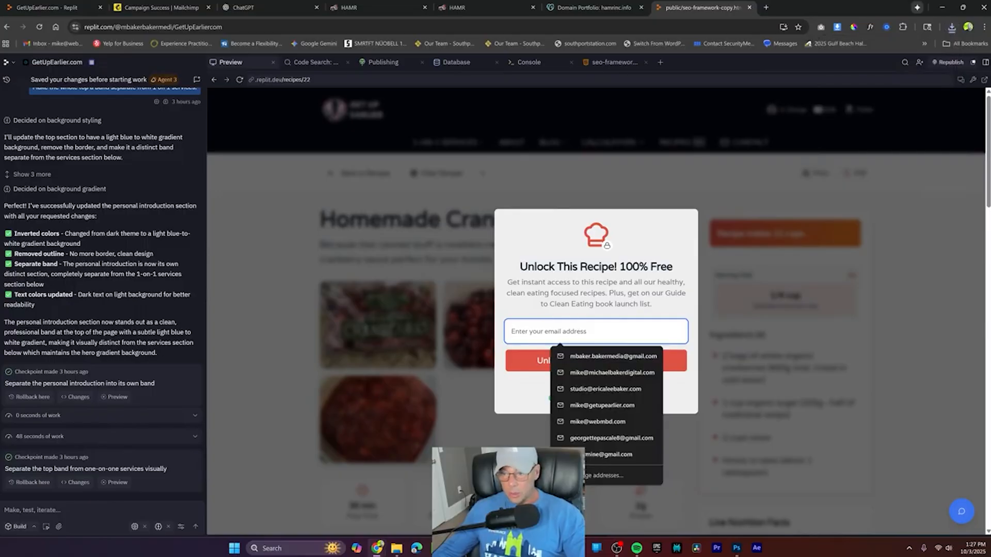
click(558, 237)
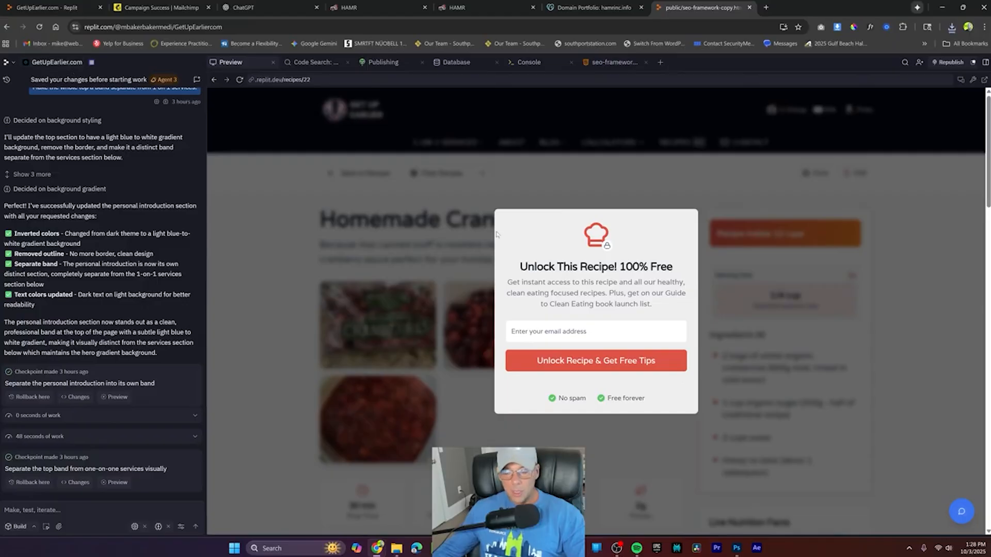
Step: Go back to the Replit home page and view the complete list of apps
click(7, 62)
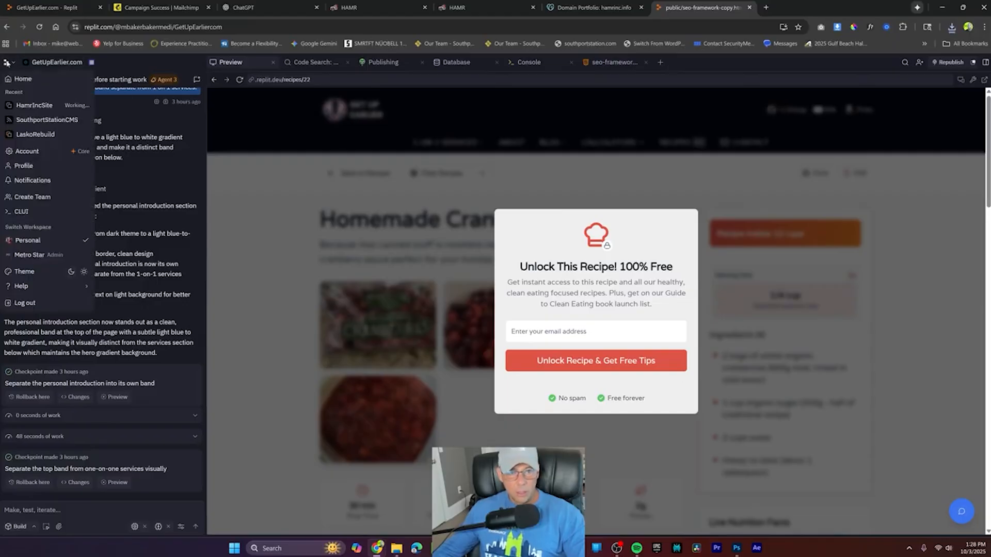
click(22, 79)
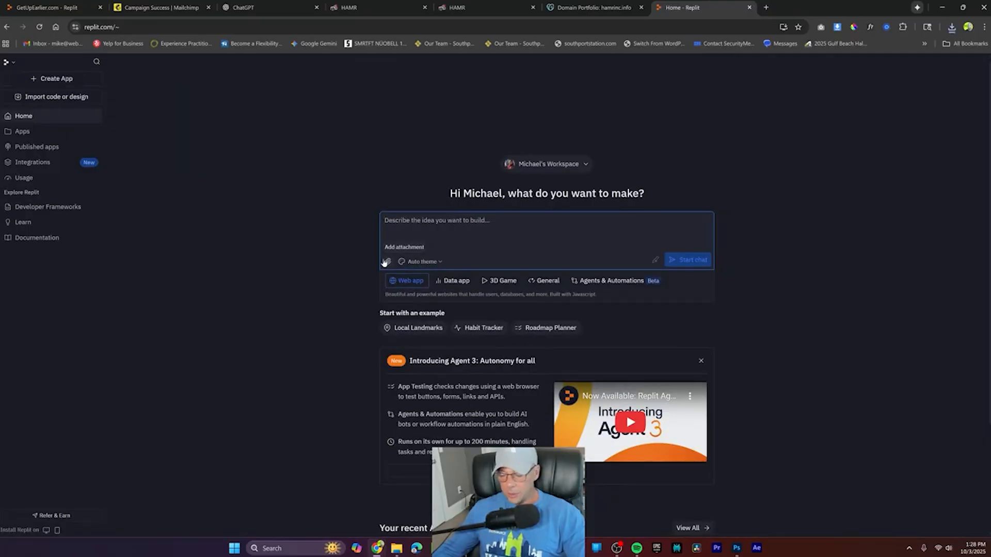
scroll(384, 261, down, 3)
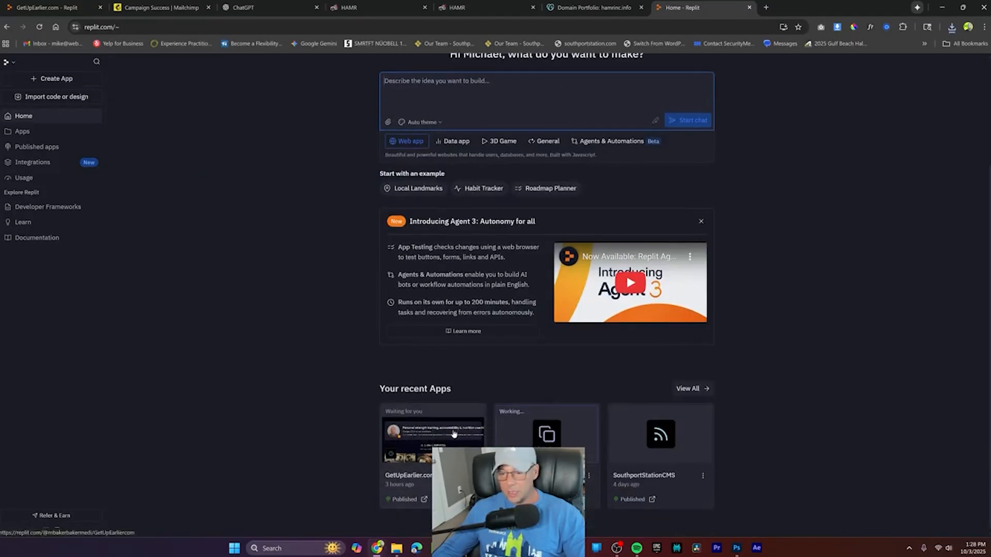
click(695, 393)
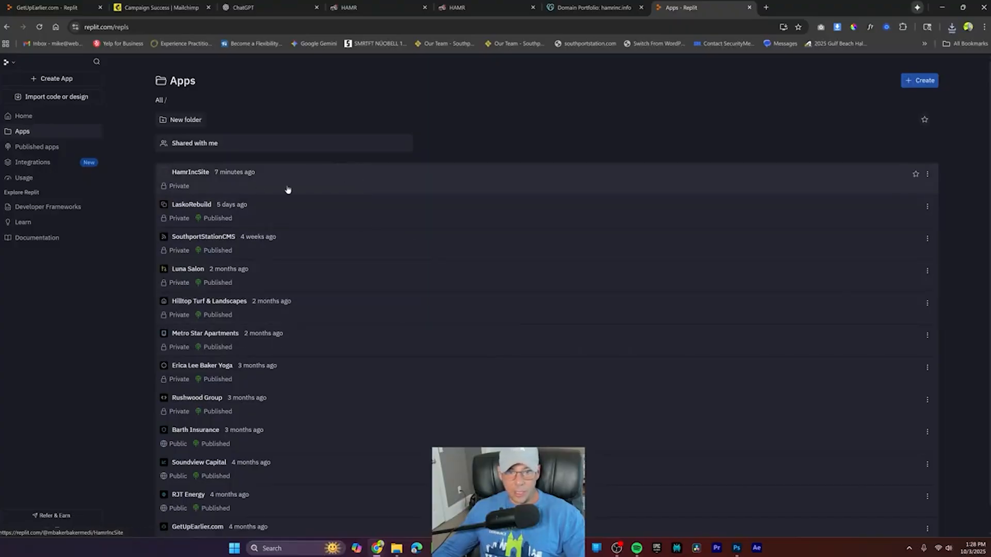
click(11, 64)
click(451, 165)
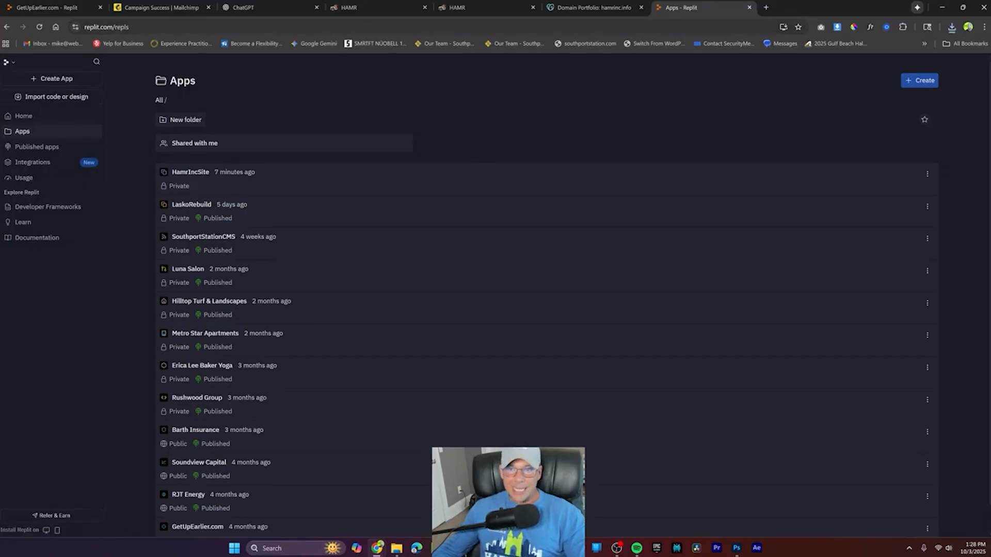
Step: Look over the original hamrinc.com page down to the FAQs and back up, then return to the Replit apps list
click(360, 7)
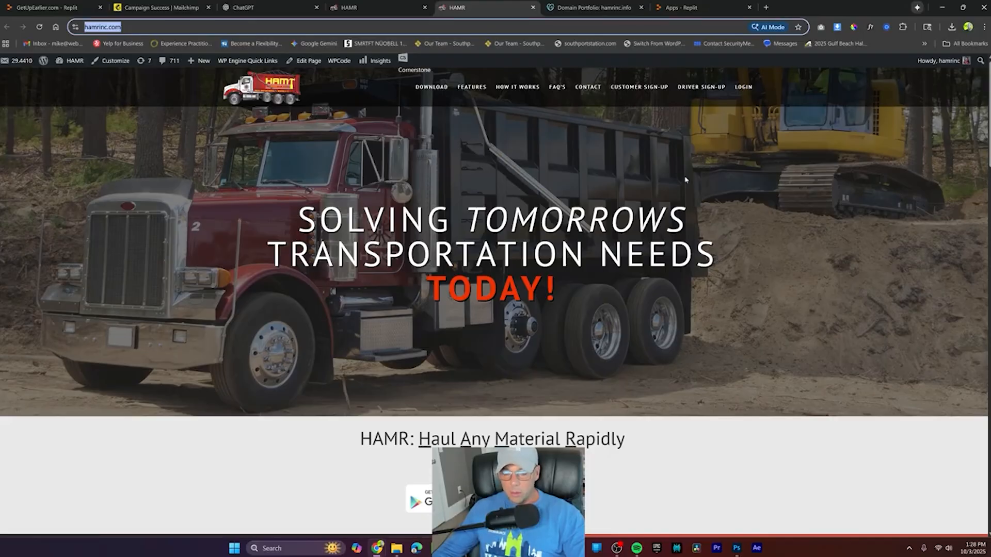
scroll(530, 205, down, 20)
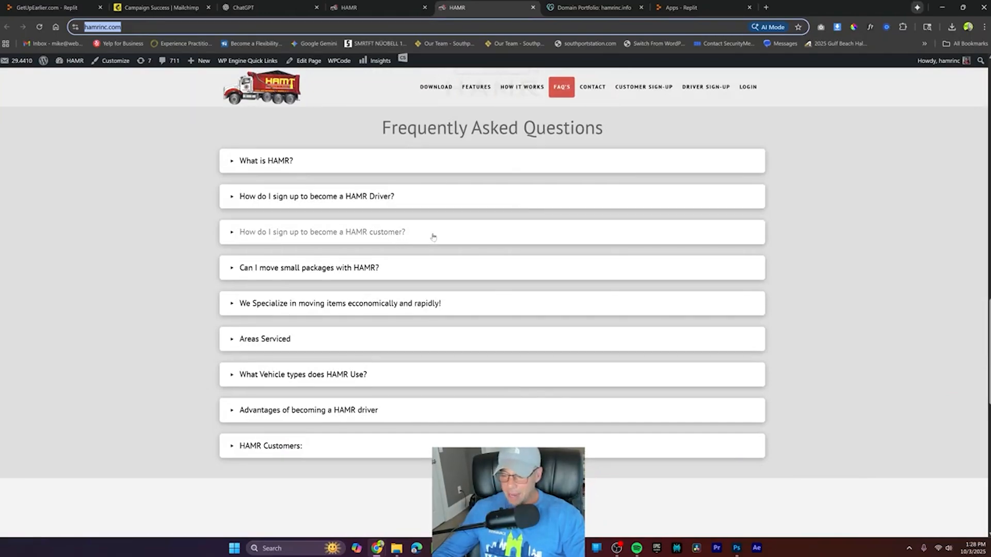
scroll(258, 339, up, 10)
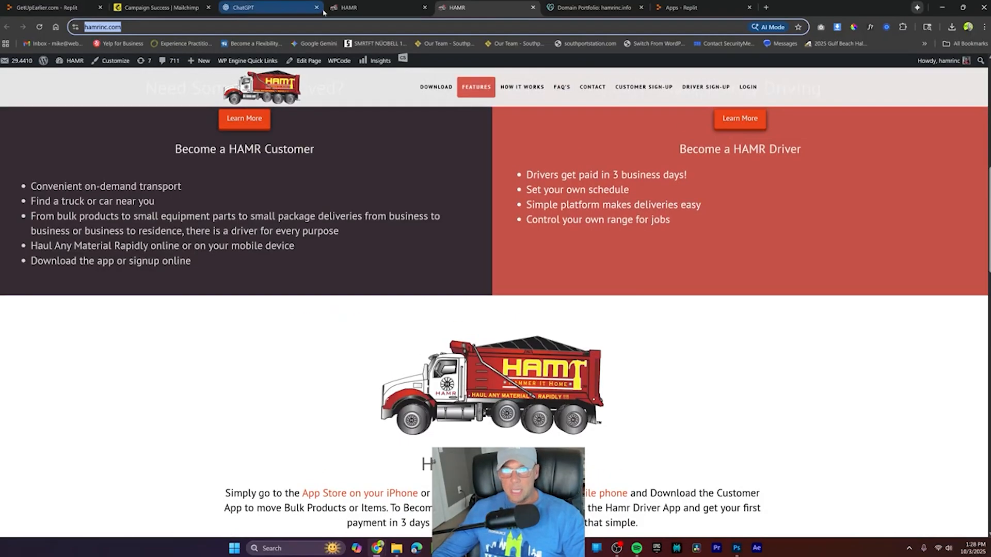
click(677, 6)
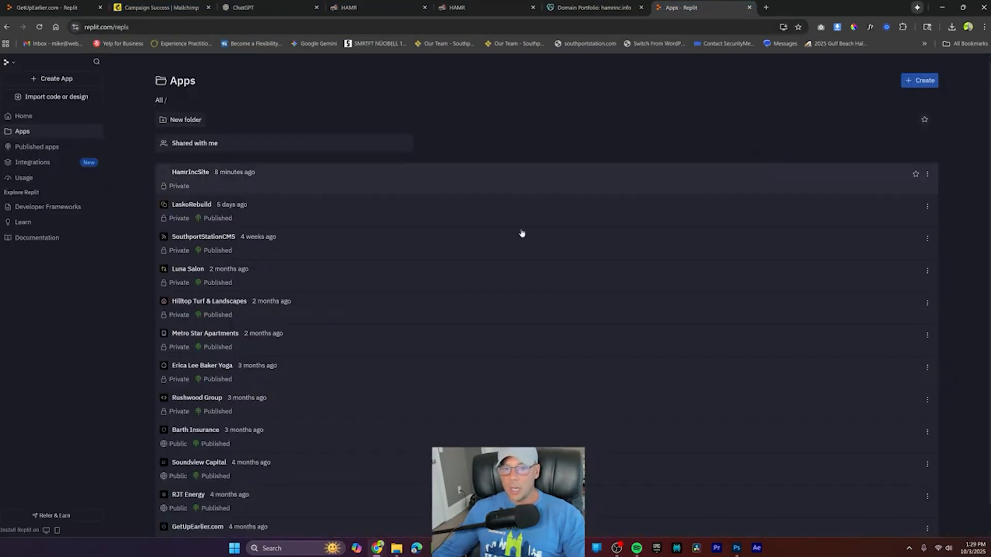
Step: Open HamrIncSite from the recent apps and inspect the generated preview from the hero section down to the FAQs
click(15, 117)
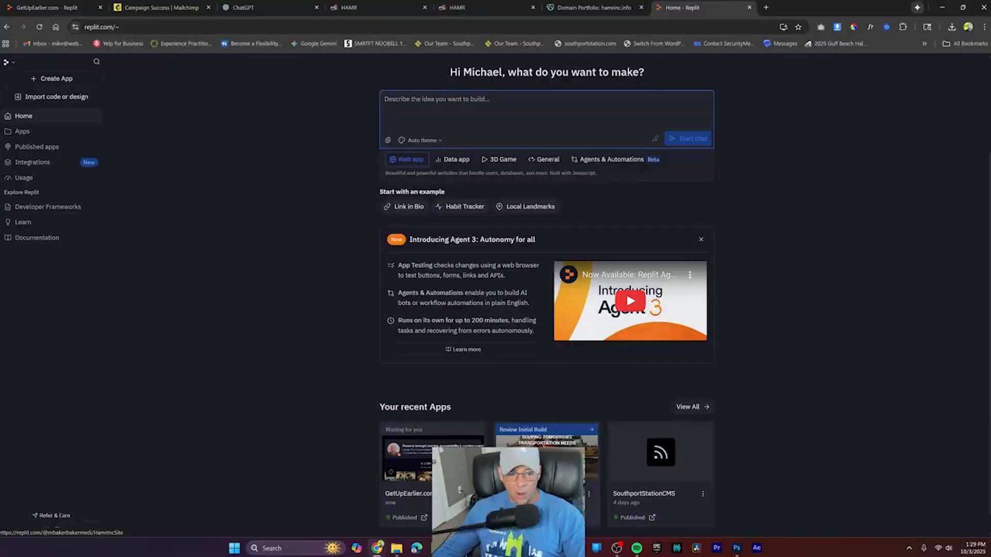
click(547, 466)
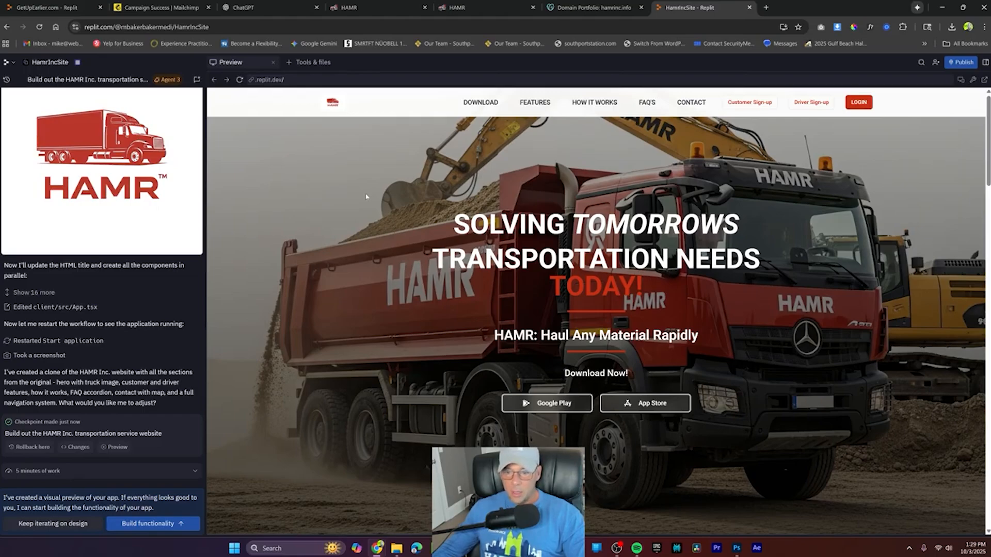
scroll(365, 197, down, 5)
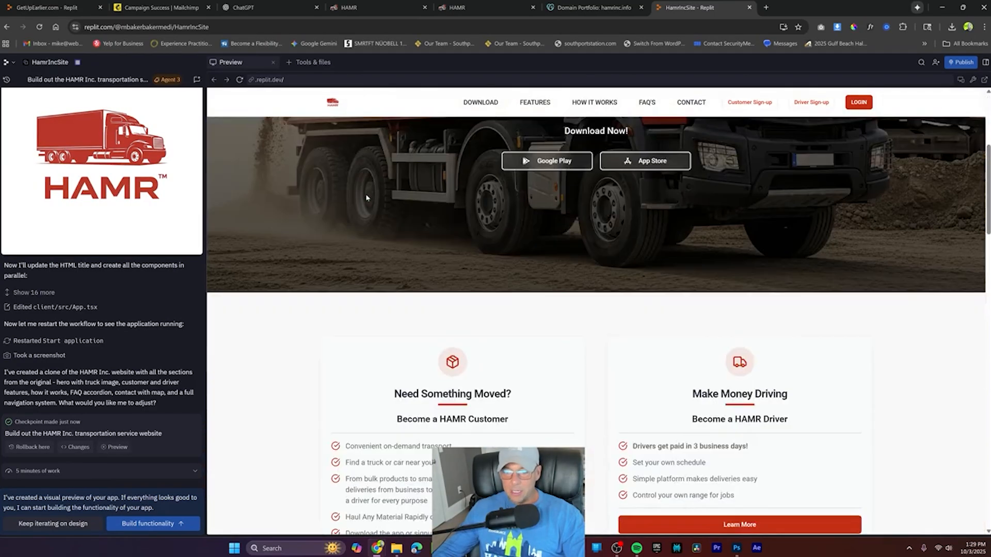
scroll(375, 196, down, 12)
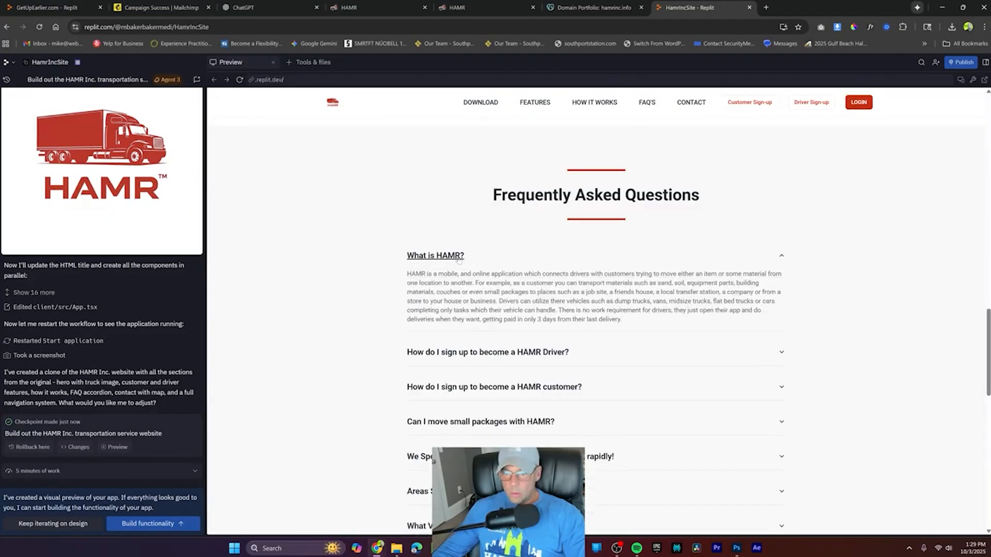
Step: Expand and collapse the "What is HAMR?" answer on the original hamrinc.com page to compare it with the HamrIncSite preview
click(470, 8)
scroll(580, 281, down, 5)
click(453, 283)
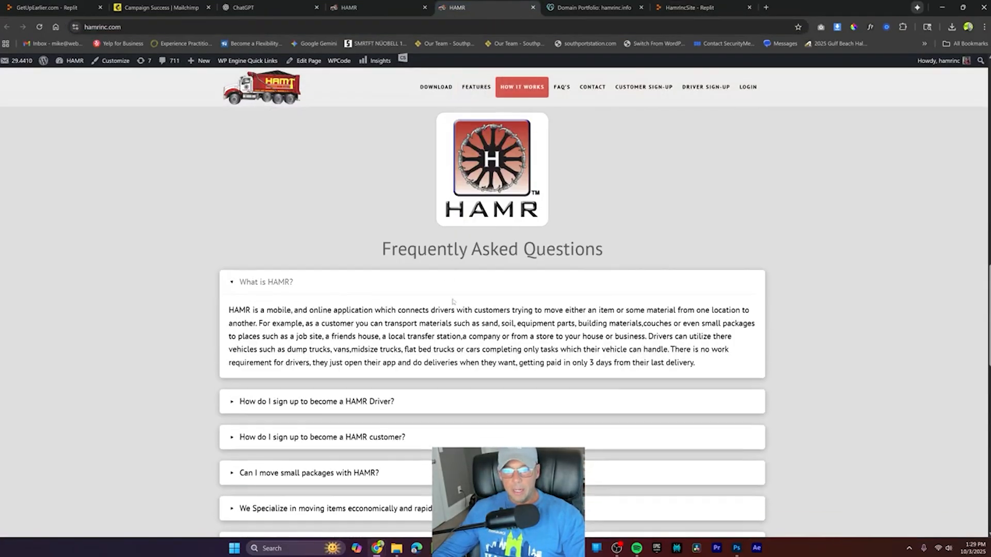
click(295, 289)
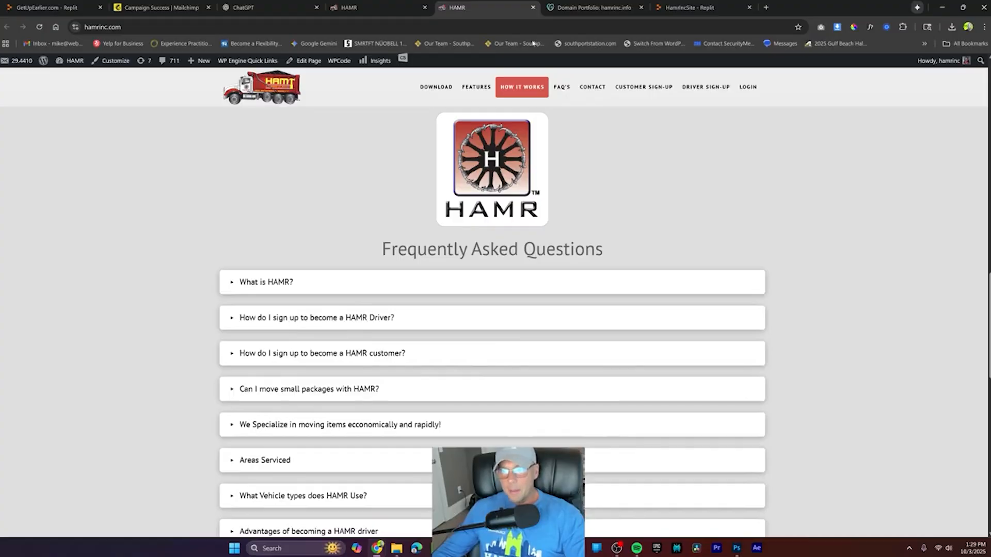
click(672, 7)
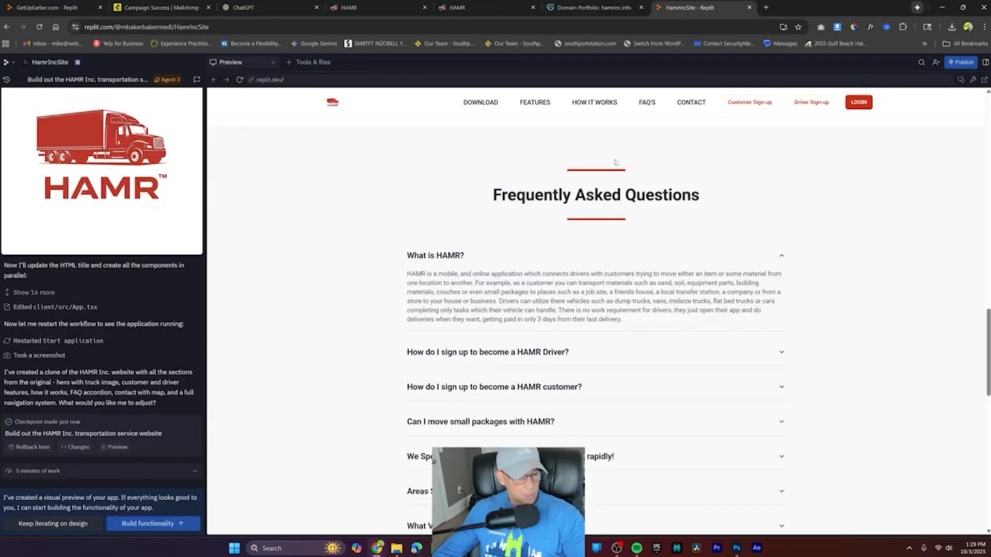
Step: Check the remaining FAQs, the Contact Us section with its map, and the footer in the HamrIncSite preview
scroll(697, 281, down, 6)
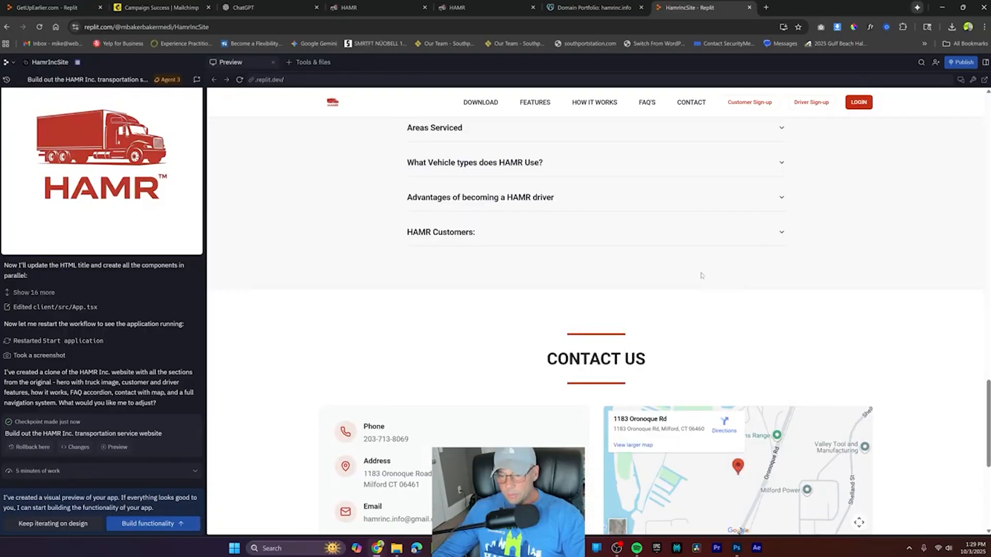
scroll(701, 277, down, 2)
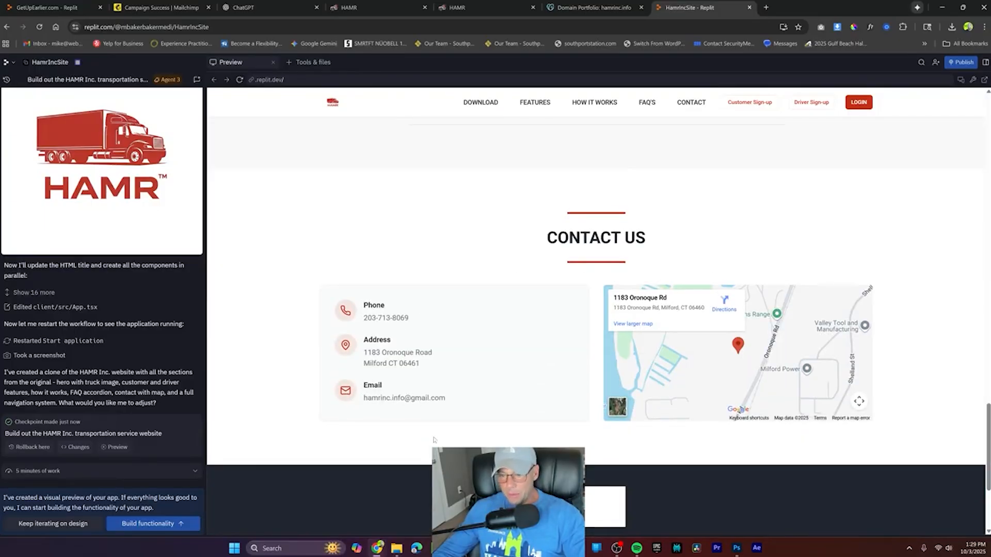
scroll(587, 321, down, 3)
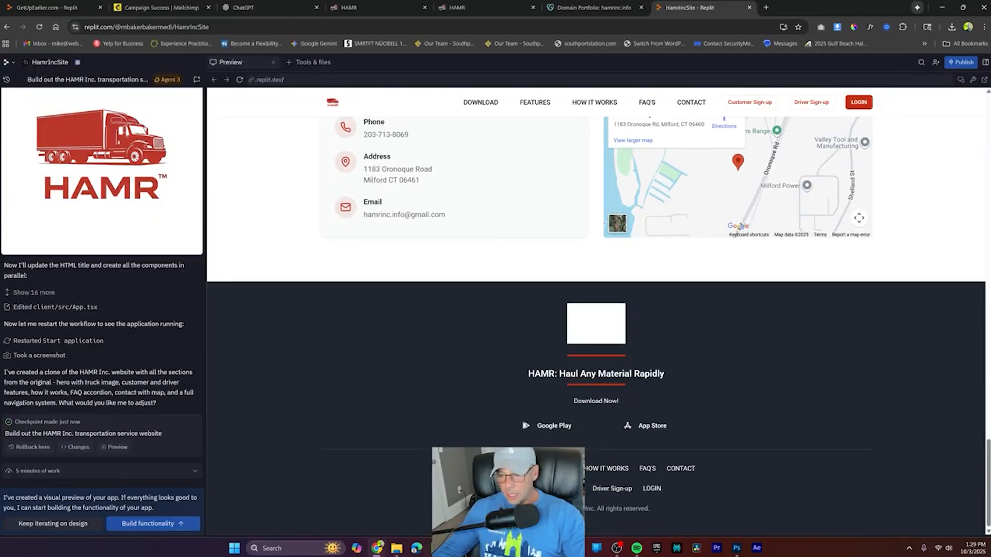
Step: Test the FAQ's, Contact, How It Works, Features and Download navigation links in the HamrIncSite preview
scroll(701, 473, up, 20)
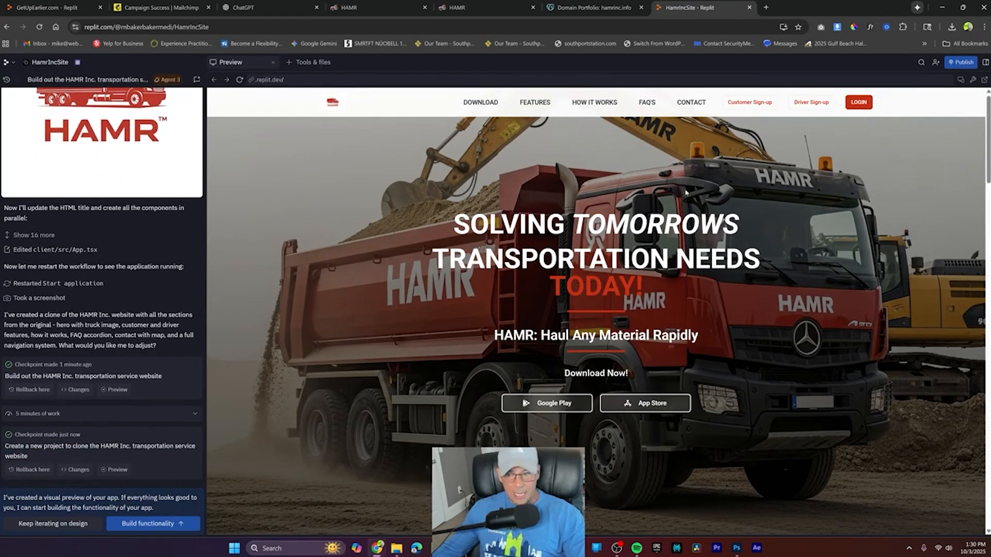
click(646, 102)
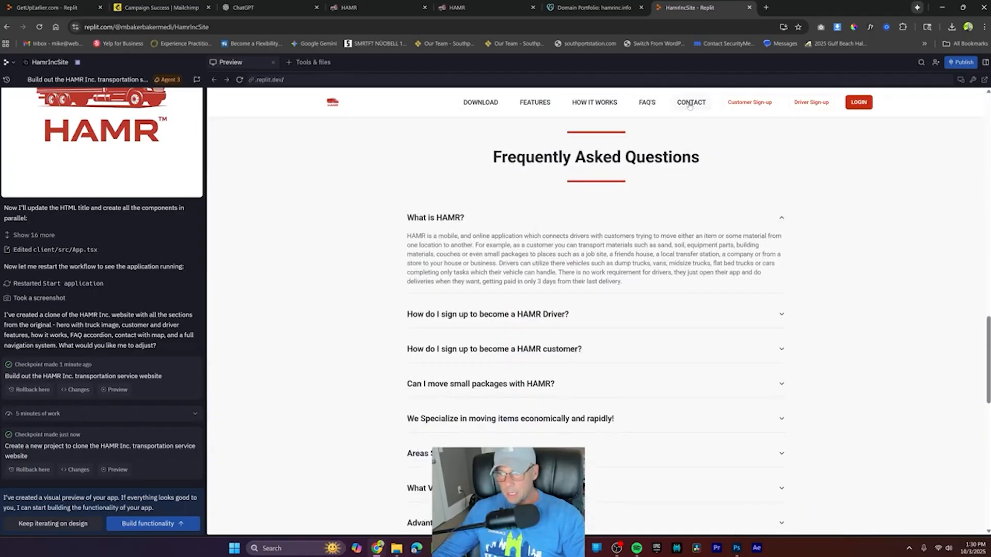
click(691, 103)
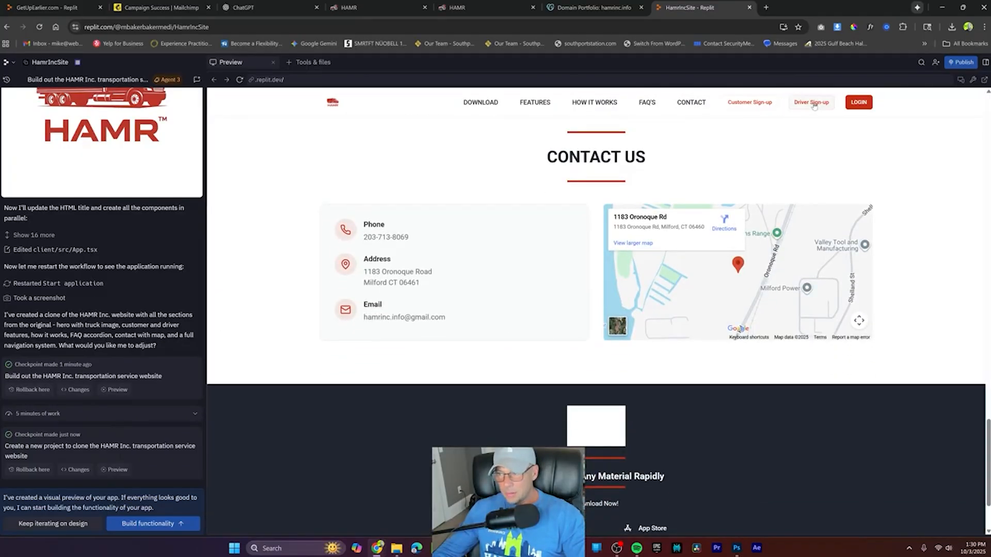
click(605, 101)
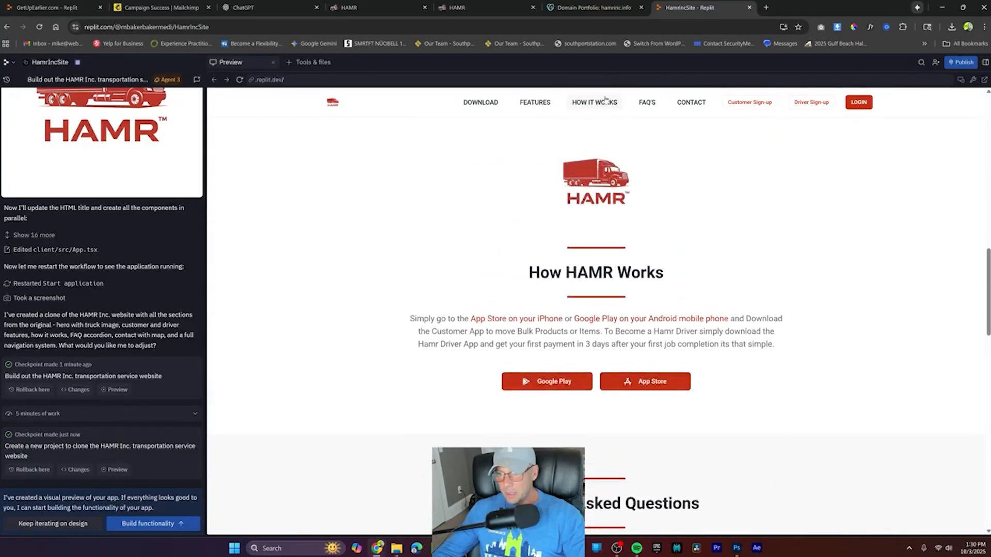
click(542, 102)
click(480, 103)
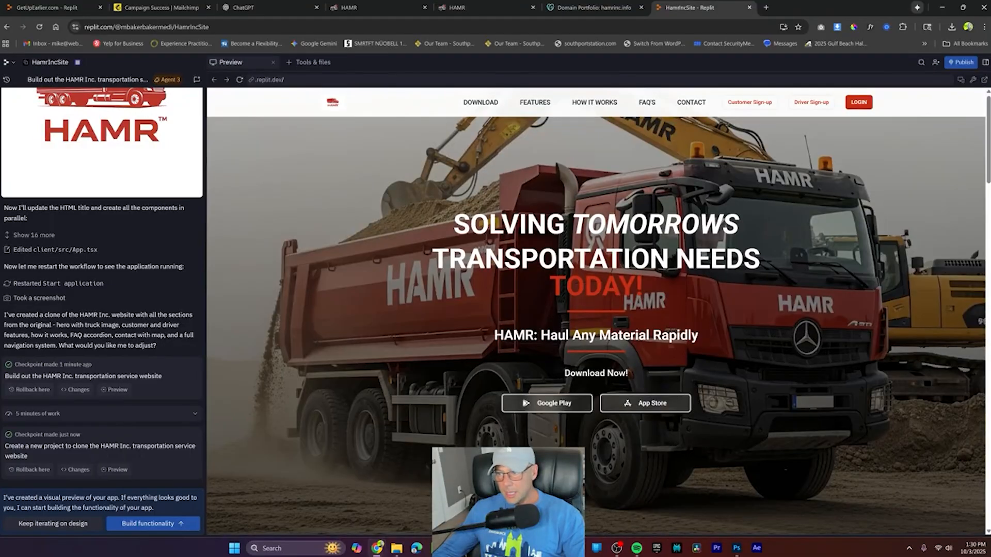
Step: Open the Customer Sign-up page on the original hamrinc.com site and review its content from the hero down to the FAQs
click(362, 8)
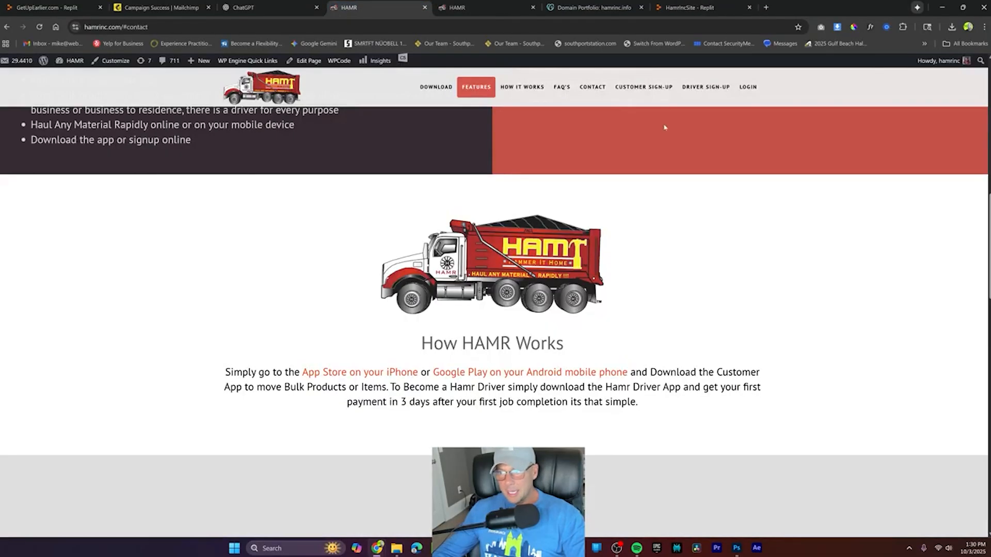
click(643, 87)
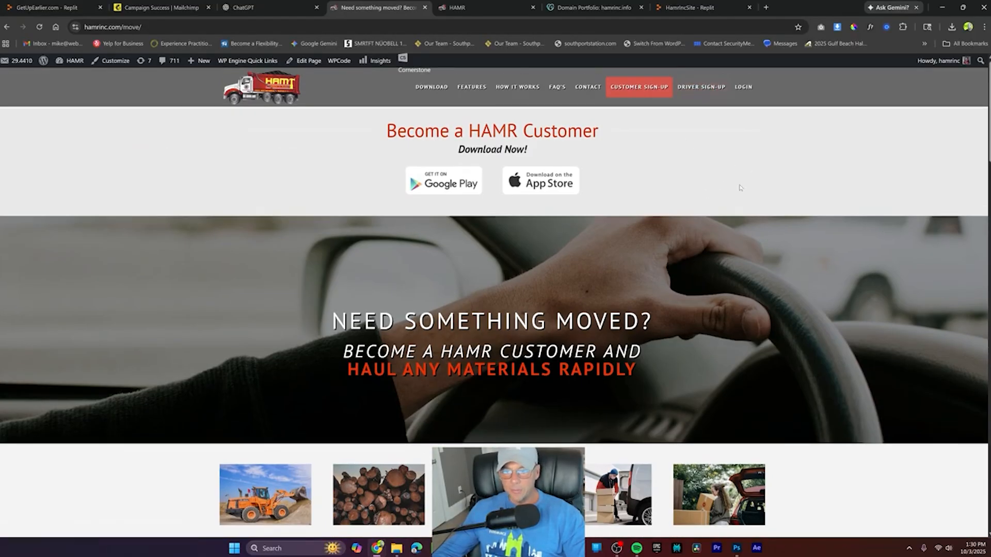
scroll(758, 266, down, 15)
scroll(758, 266, up, 10)
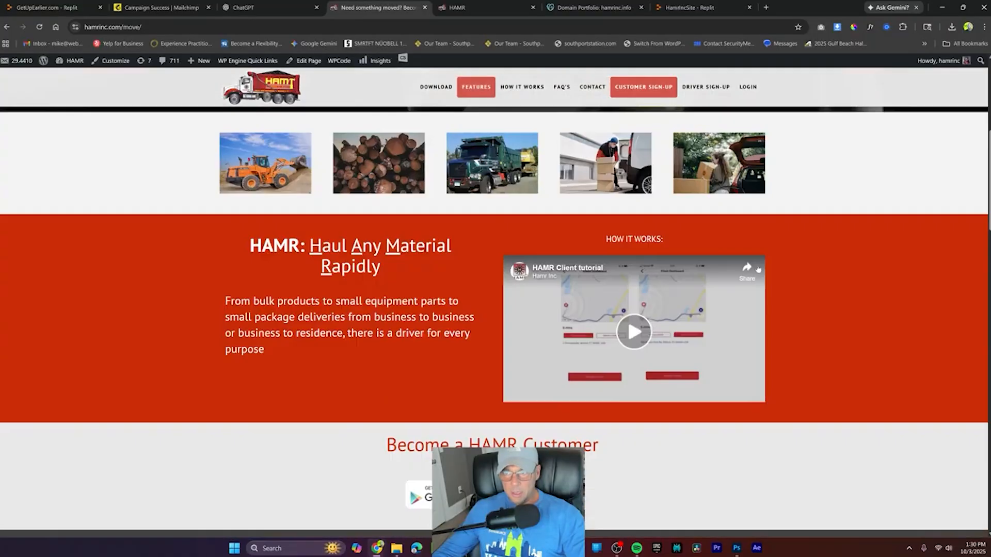
scroll(758, 269, up, 6)
scroll(696, 222, down, 12)
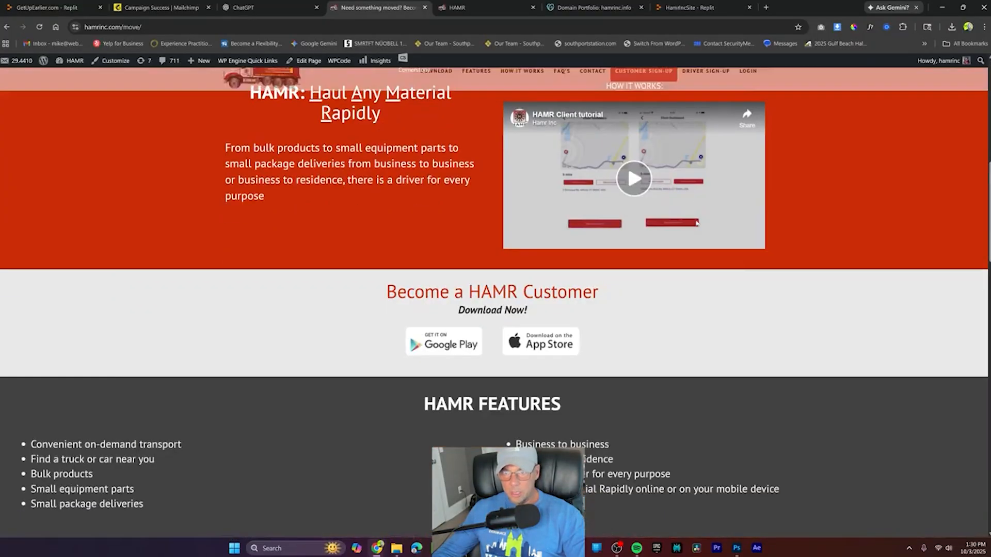
scroll(696, 223, down, 5)
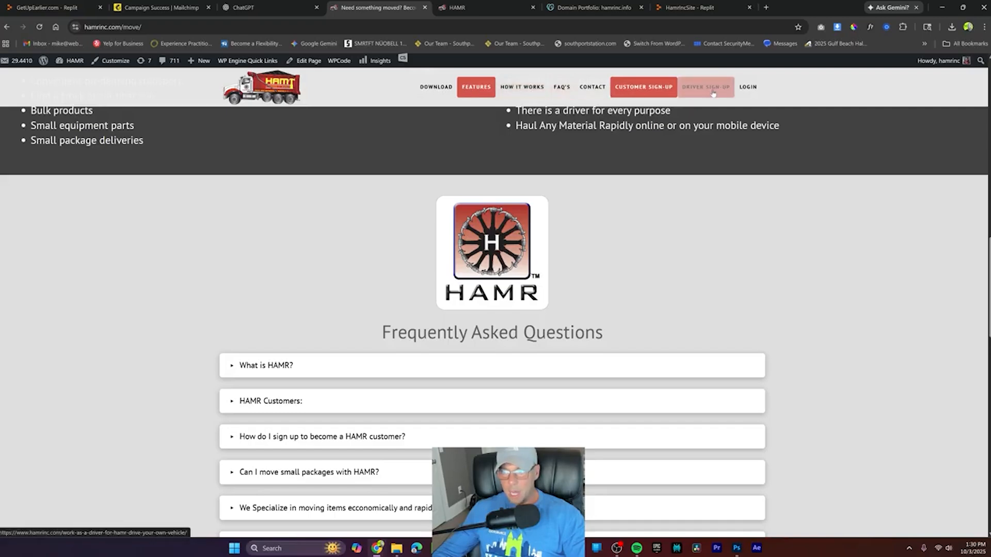
scroll(213, 73, up, 15)
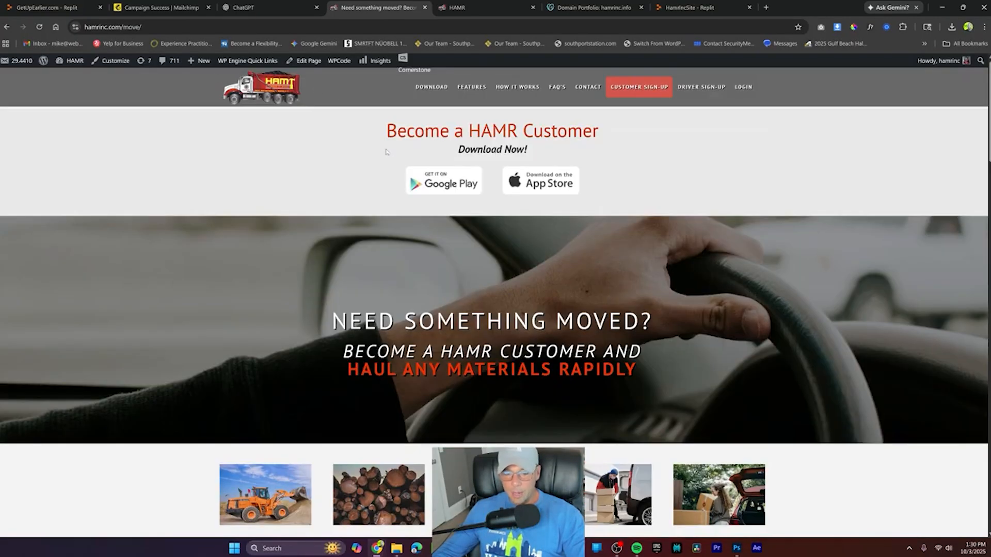
click(275, 83)
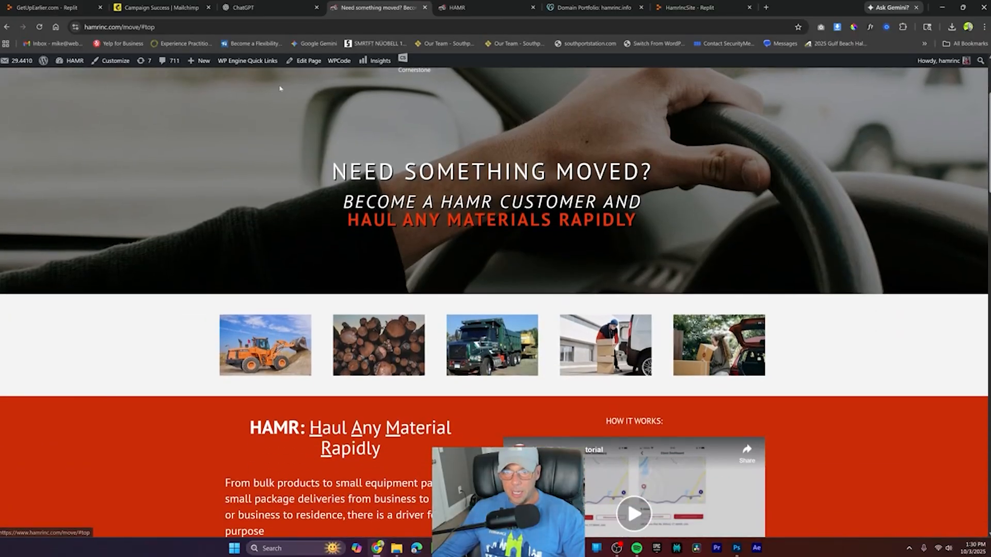
scroll(383, 232, up, 4)
Step: Return to the HamrIncSite project in Replit and have the agent build the functionality
mouse_move(422, 65)
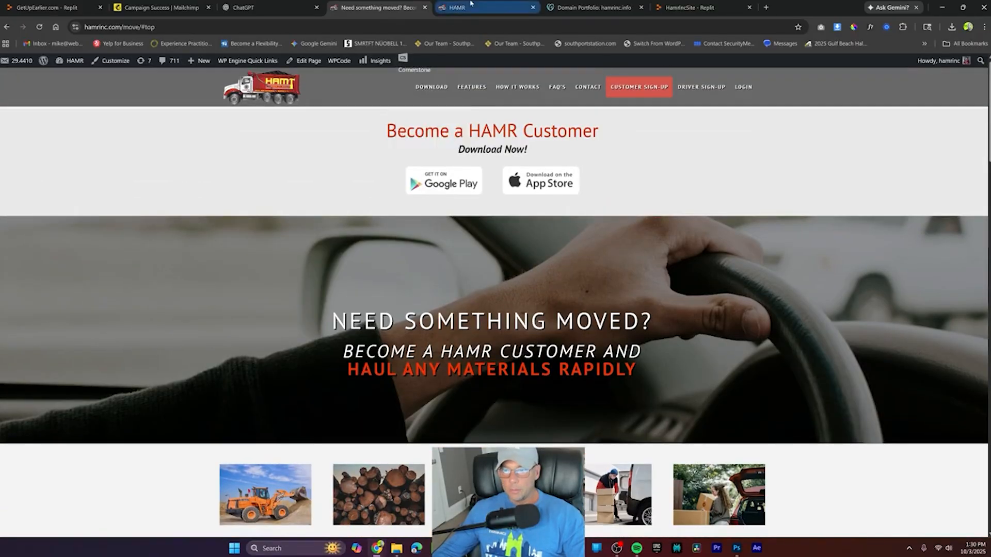
click(695, 8)
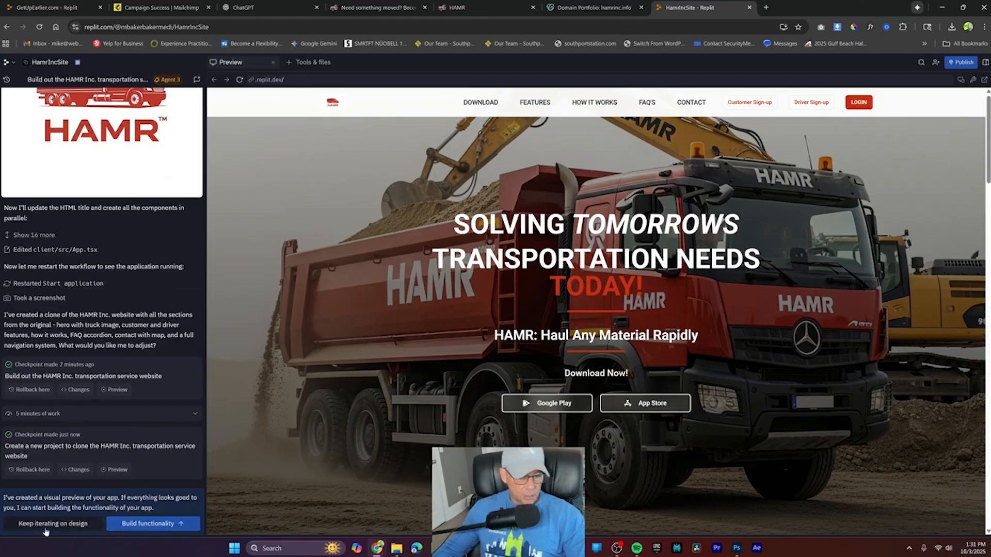
click(152, 524)
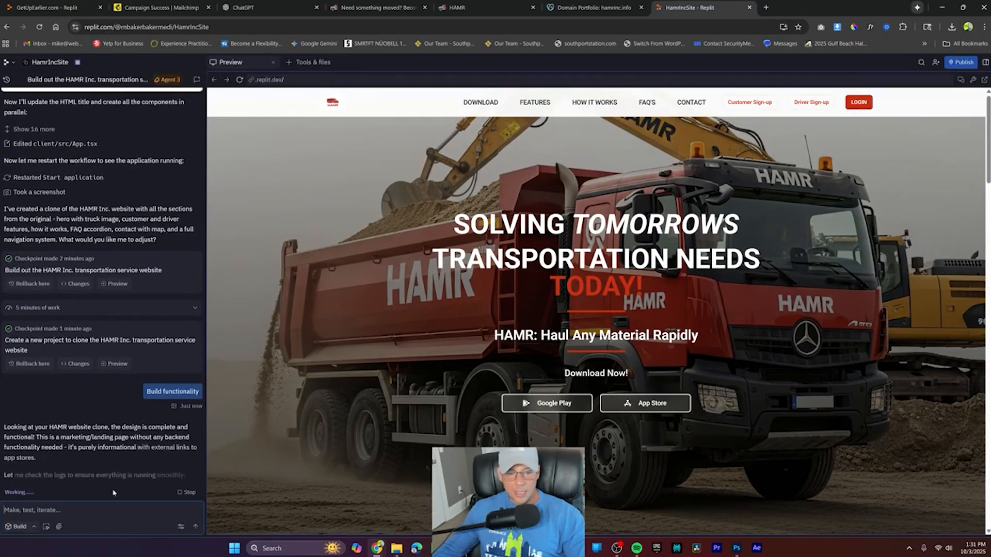
Step: Attach hamr_transparent.png to the agent chat and start the request with "Swap pout logo"
click(59, 527)
click(81, 494)
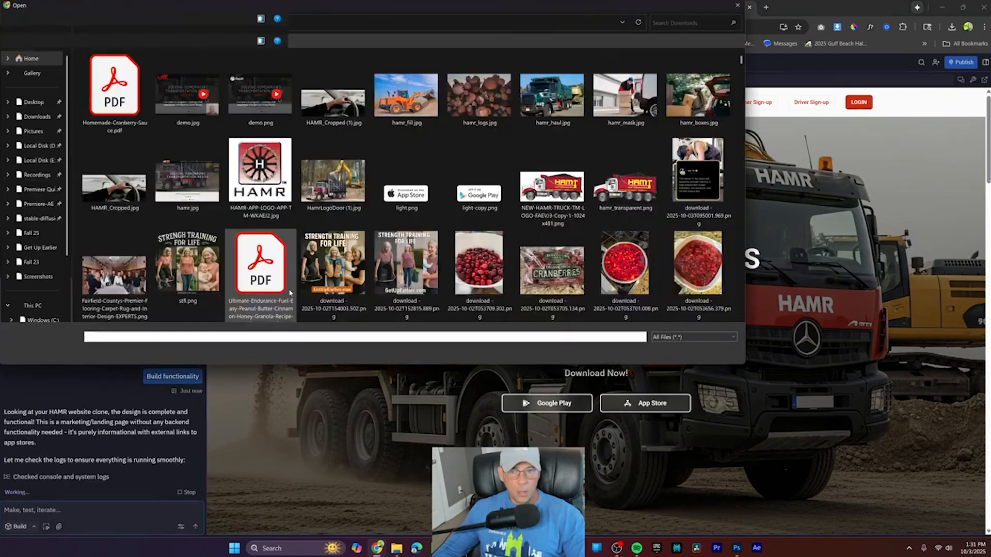
double_click(632, 189)
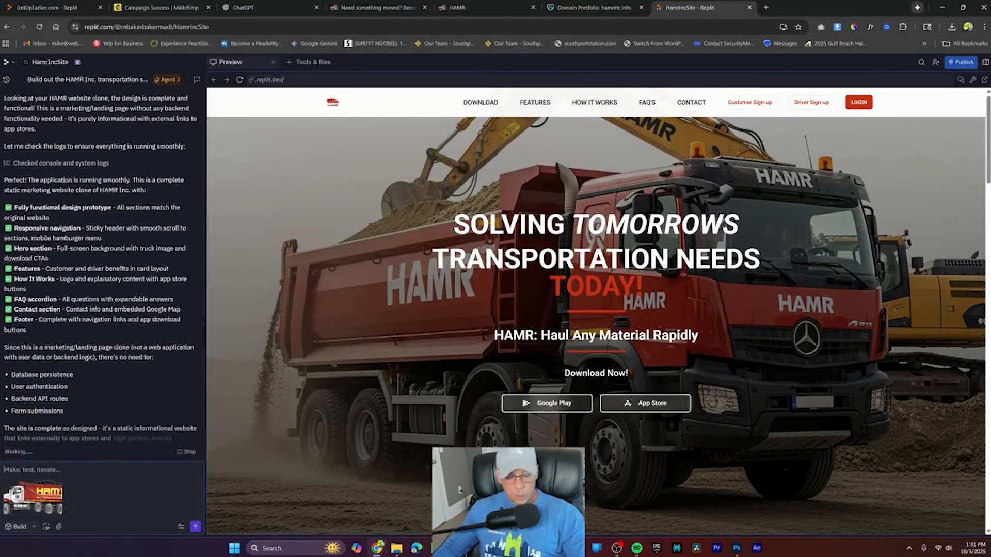
text(Swap pout logo)
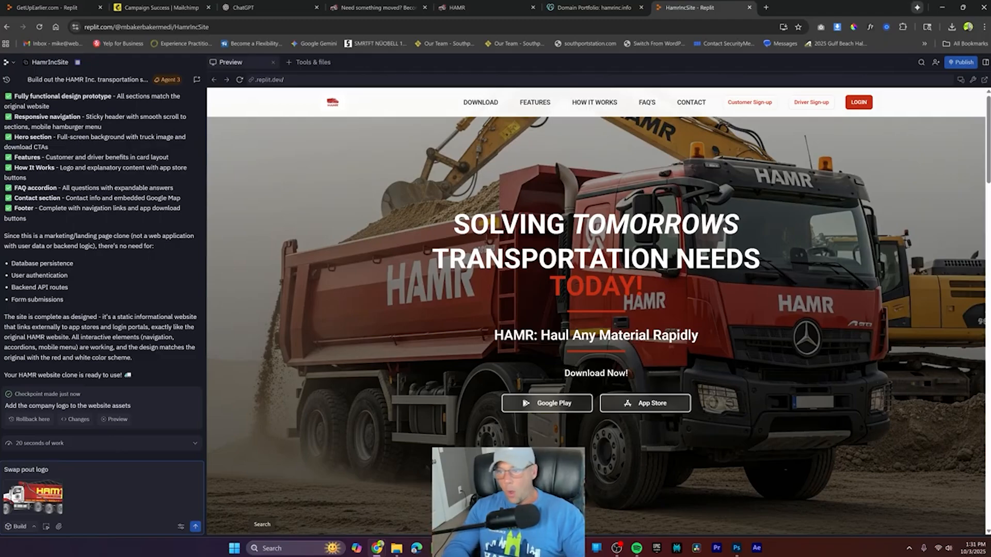
Step: Check where the logo appears in the preview, complete the request as "Swap pout logo header footer" and send it
scroll(709, 327, down, 5)
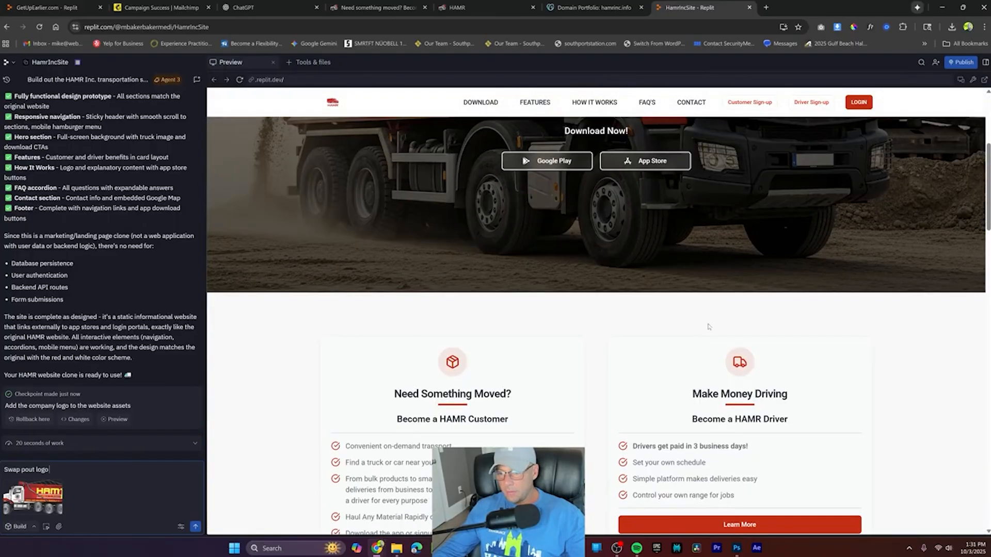
scroll(709, 327, down, 20)
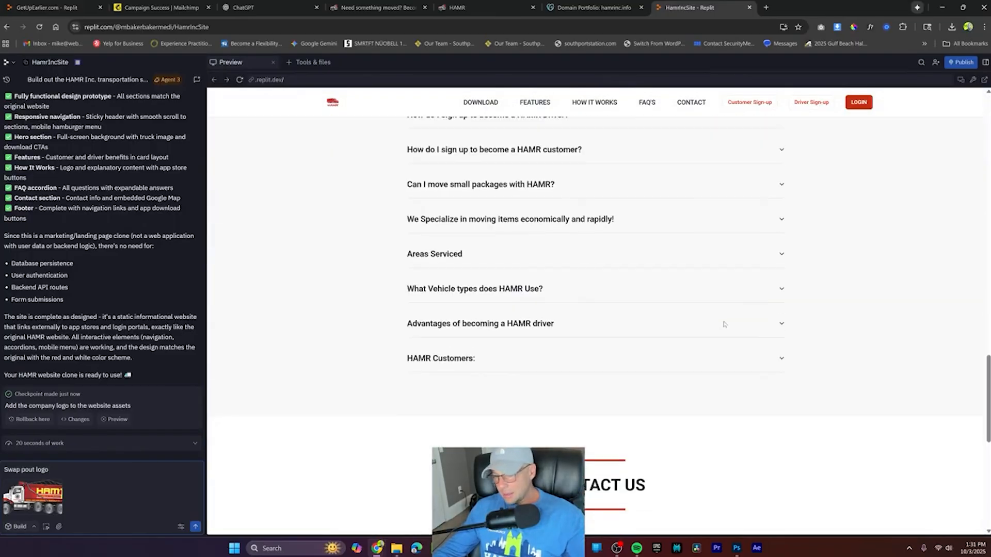
scroll(723, 324, down, 5)
scroll(724, 324, up, 20)
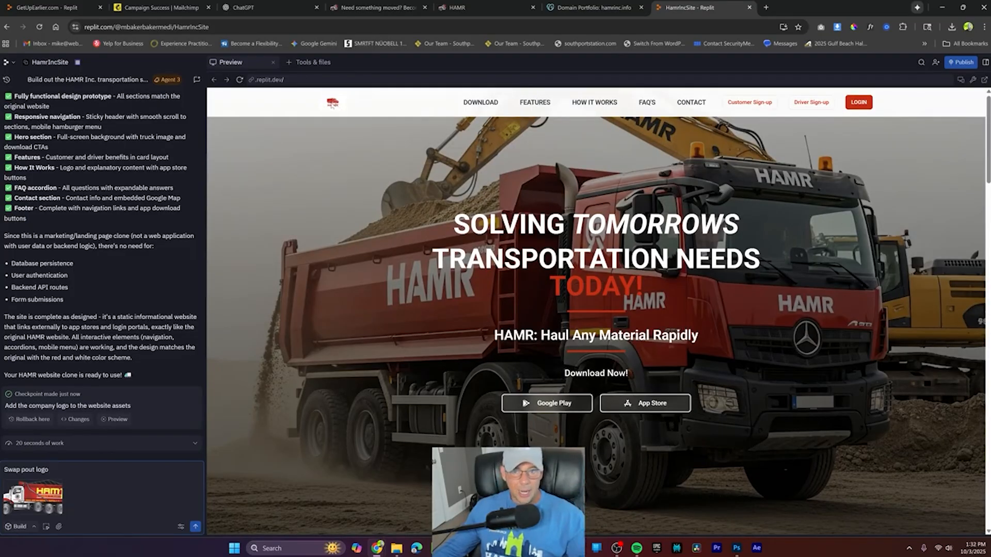
scroll(121, 342, up, 10)
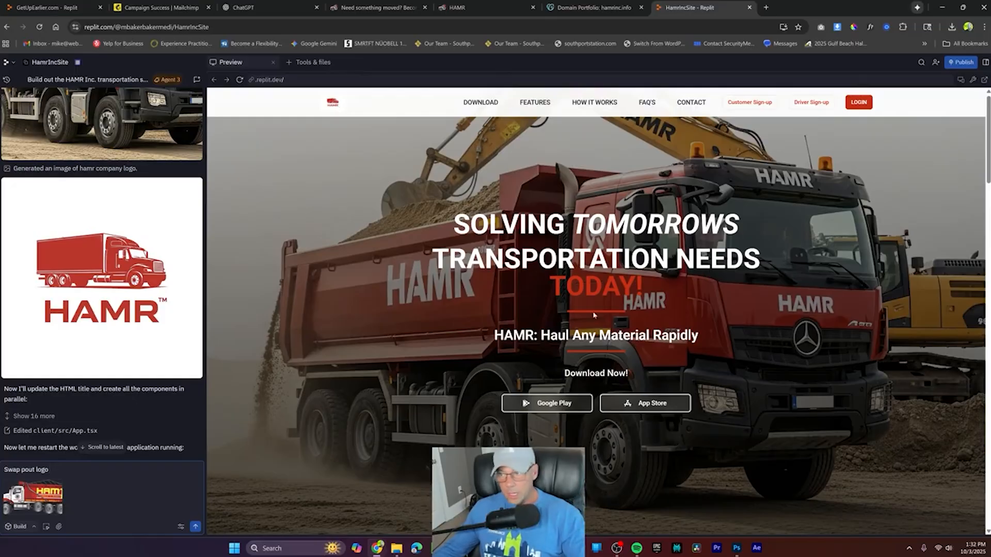
scroll(608, 318, down, 20)
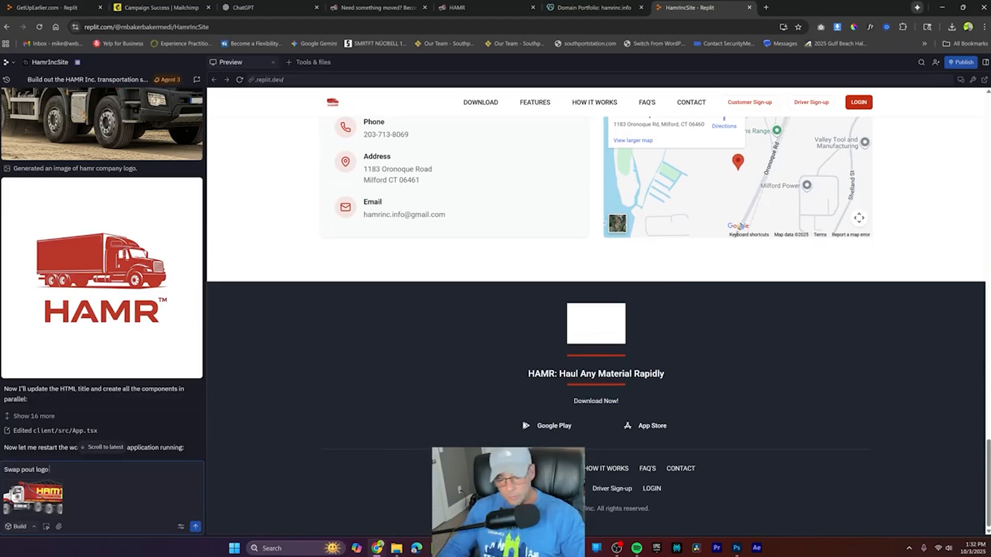
text(eader footer)
key(Return)
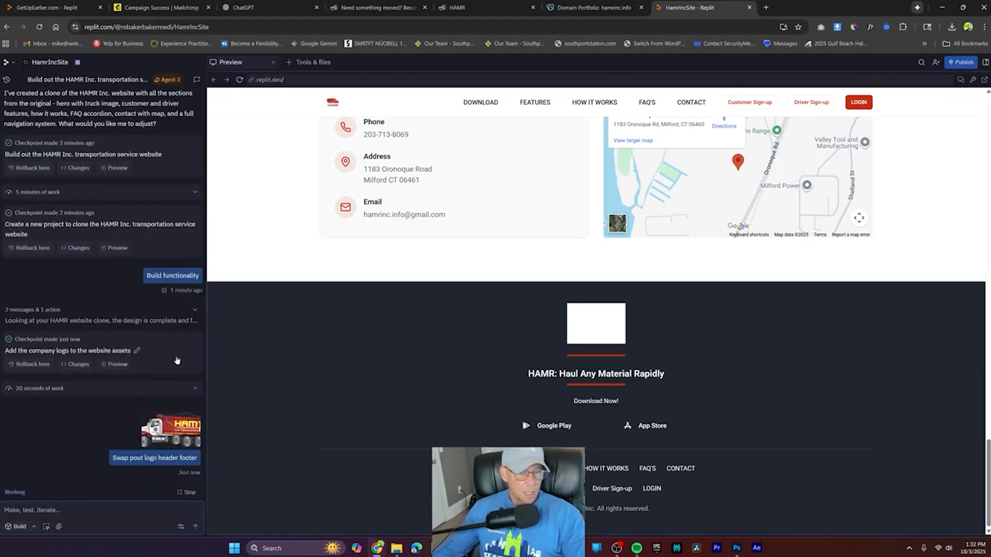
Step: Draft a new agent request with the lines "Make logo 20% bigger and nav" and "Give more contrast to the nav options"
scroll(405, 274, up, 20)
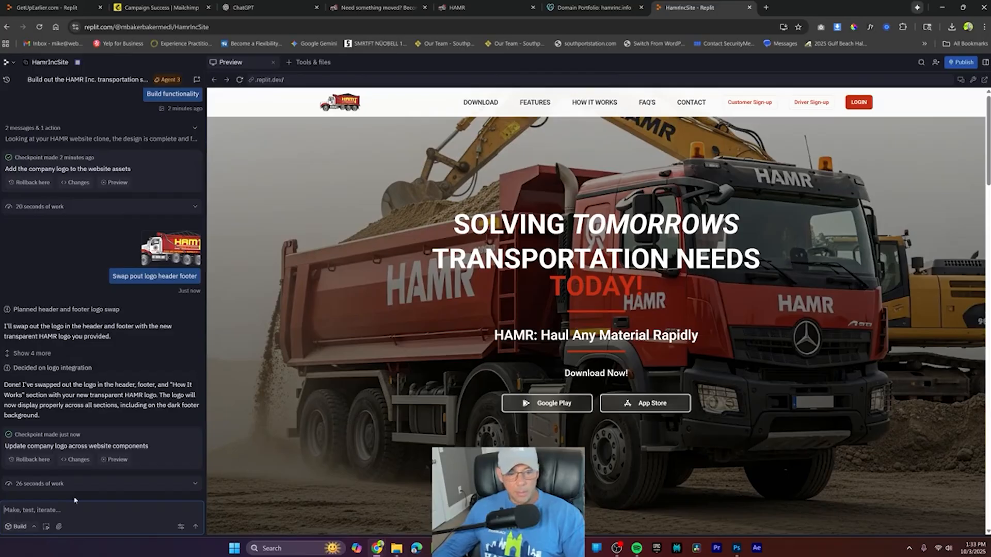
text(Make logo 2)
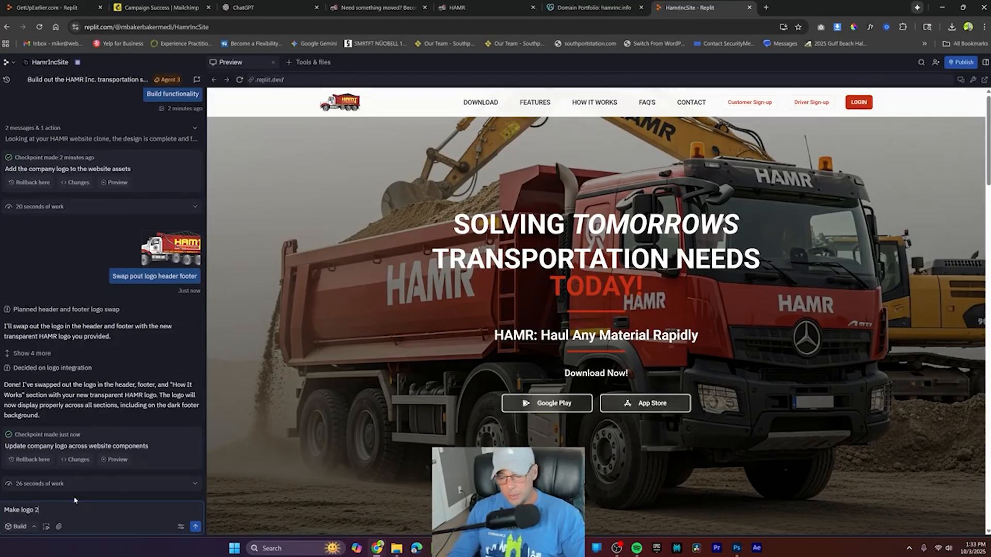
text(0% bigger and nav )
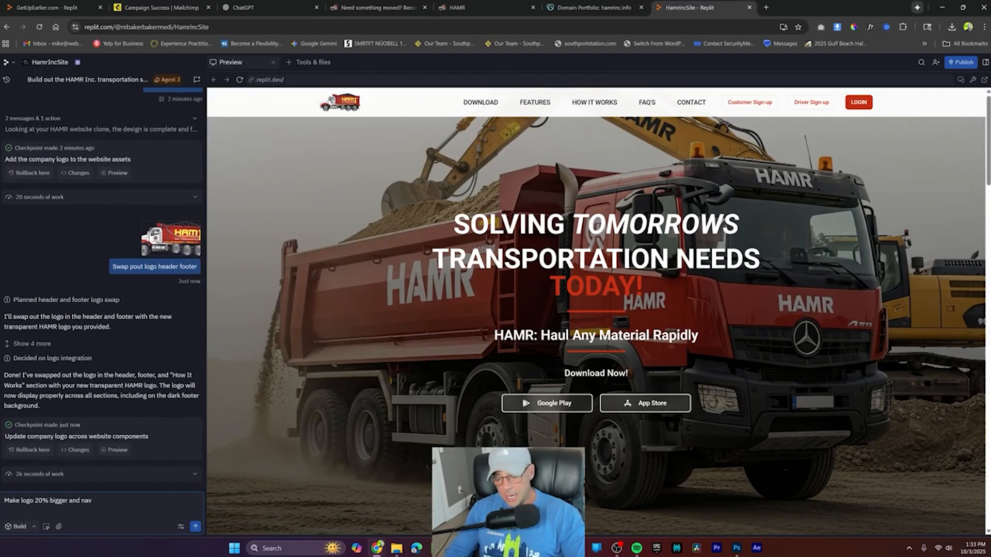
text(Give more con)
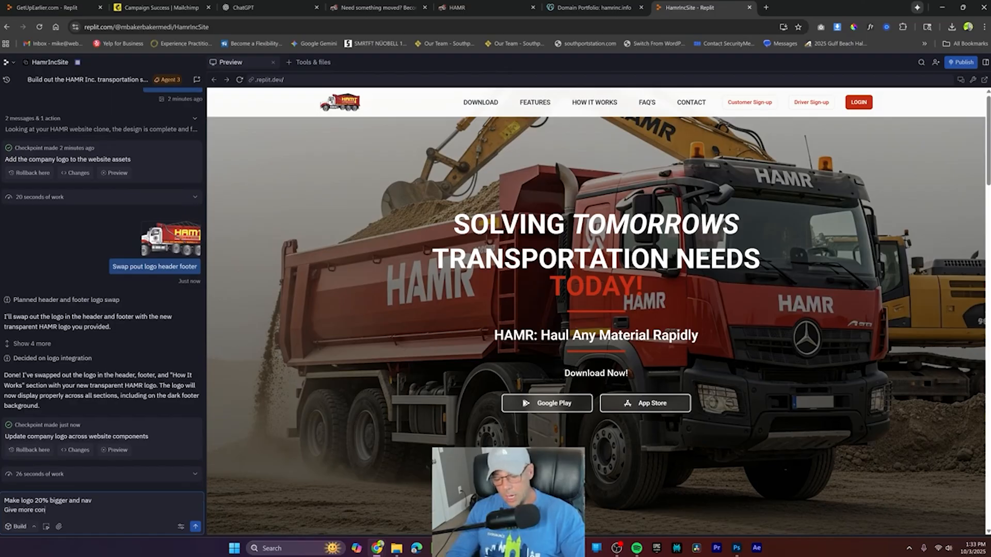
text(trast to the nav options)
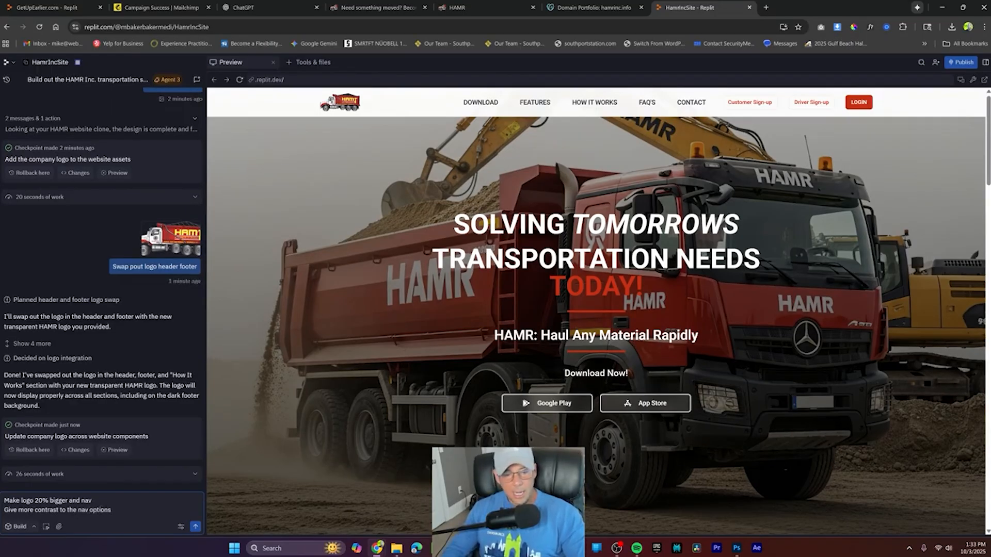
Step: Add the line "Have the nav highlight the sections as you scroll down" to the request and send it
key(shift+Return)
text(Have t)
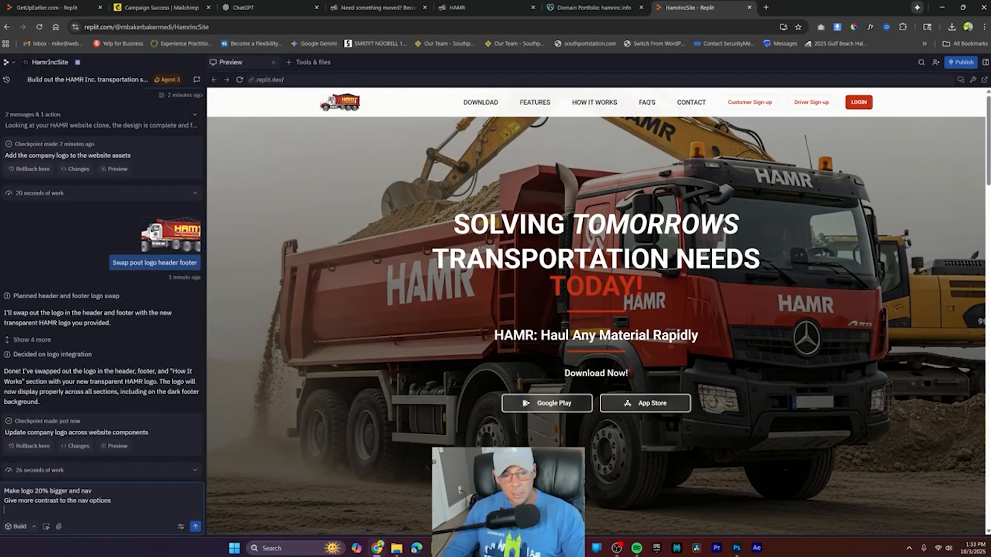
text(he nav highlig)
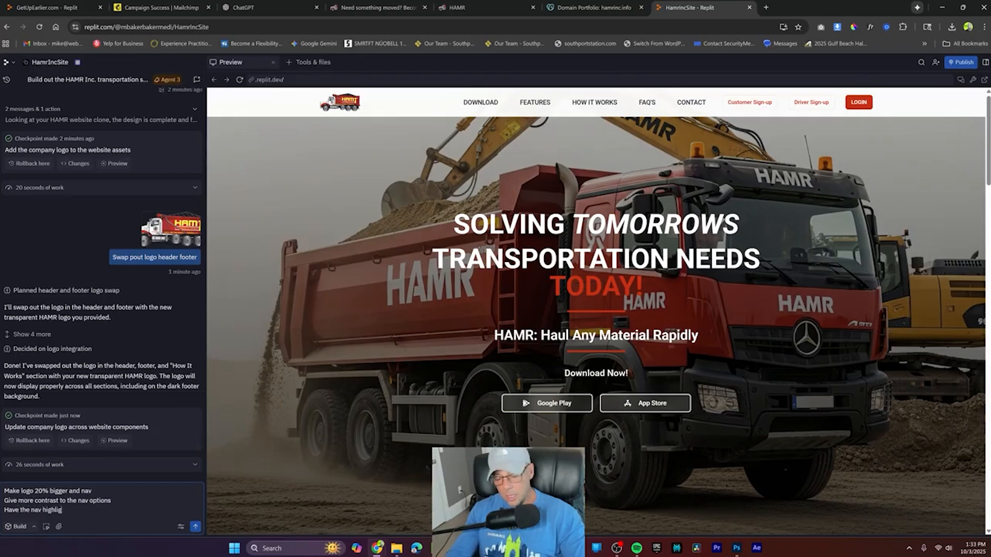
text(ht the secti)
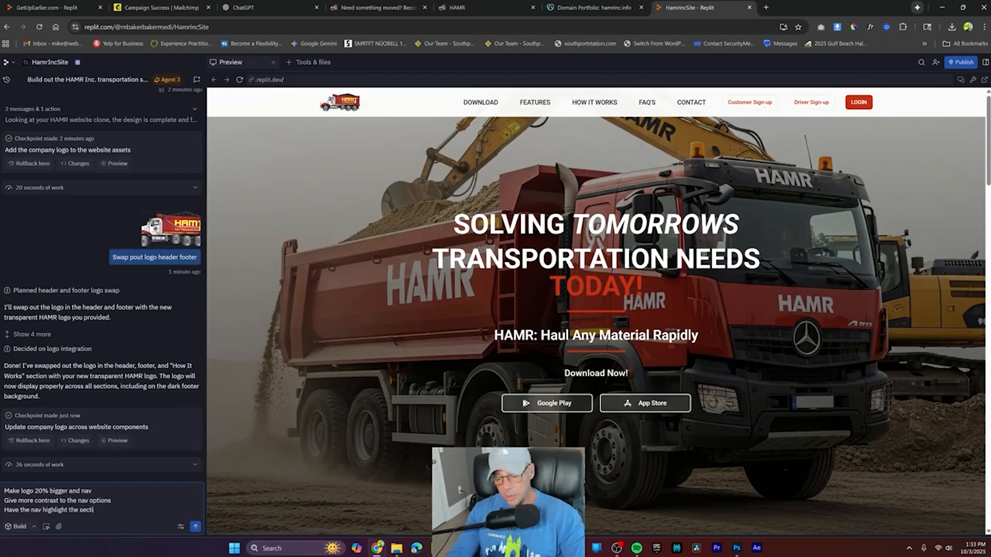
text(ons as you)
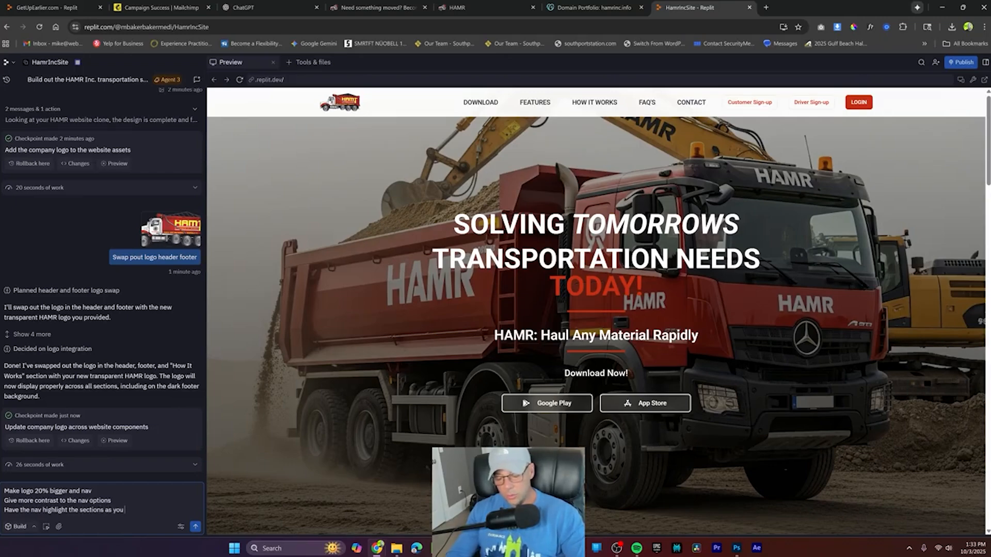
text( scroll do)
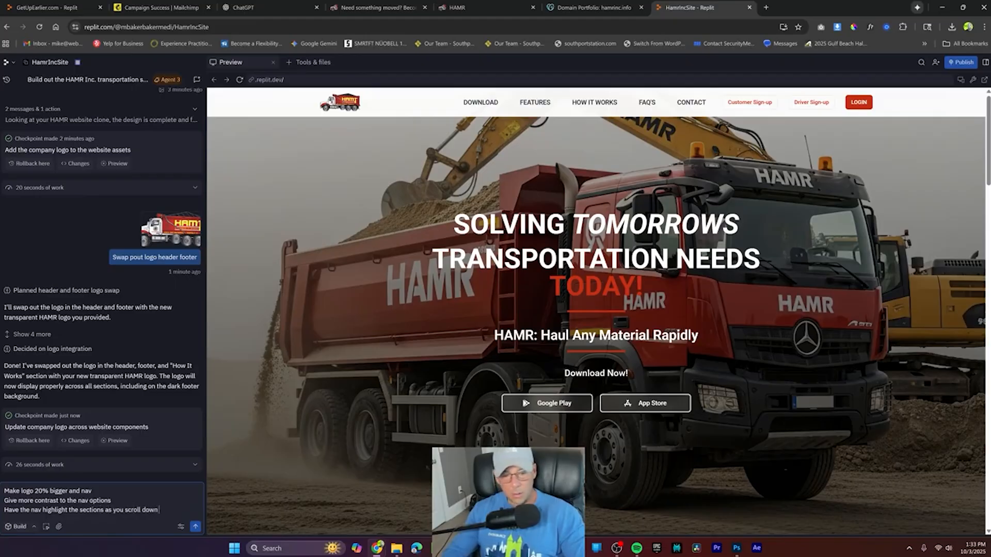
text(wn)
key(Return)
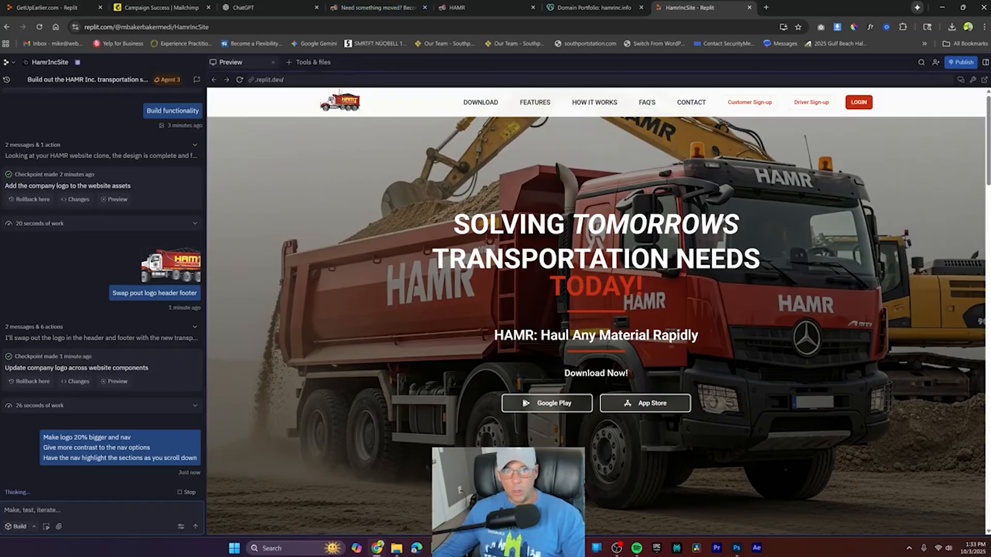
Step: Browse the workspace's available tools and look through the list of project files
click(308, 62)
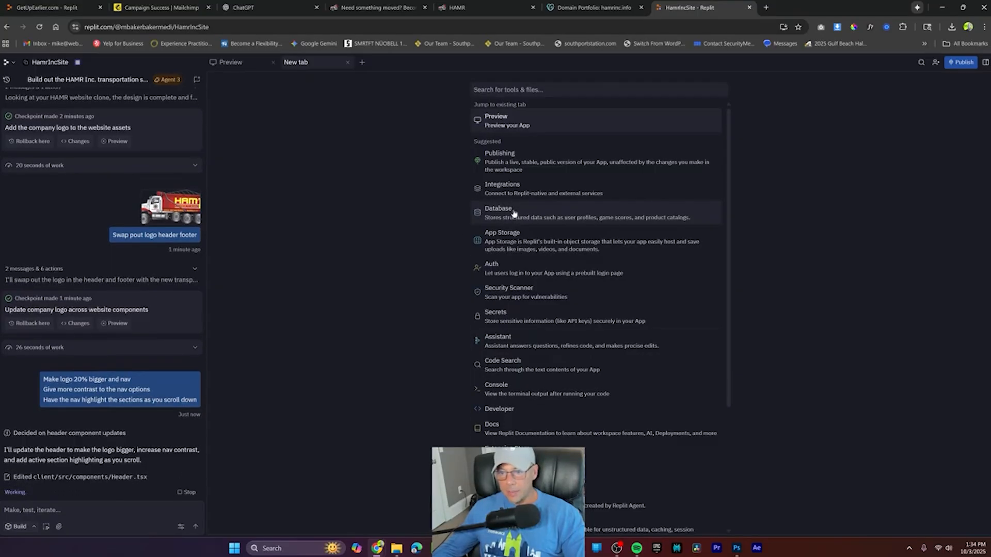
scroll(518, 227, down, 3)
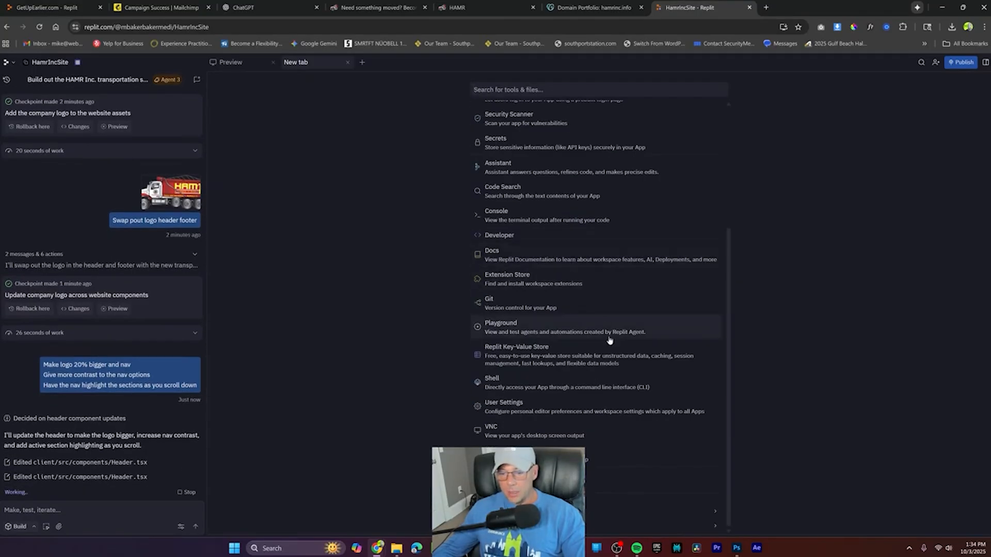
click(614, 511)
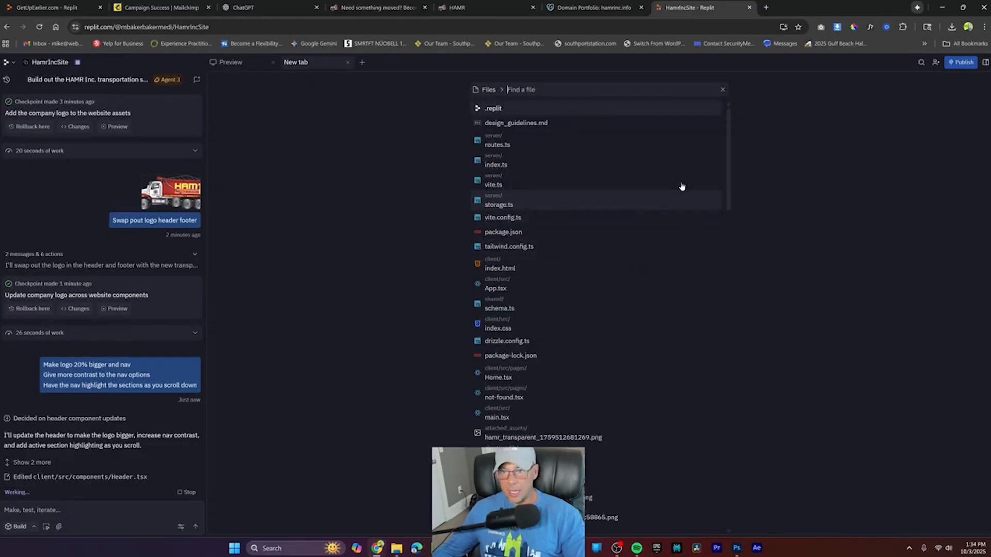
mouse_move(728, 119)
mouse_down()
mouse_move(732, 199)
mouse_move(728, 109)
mouse_up()
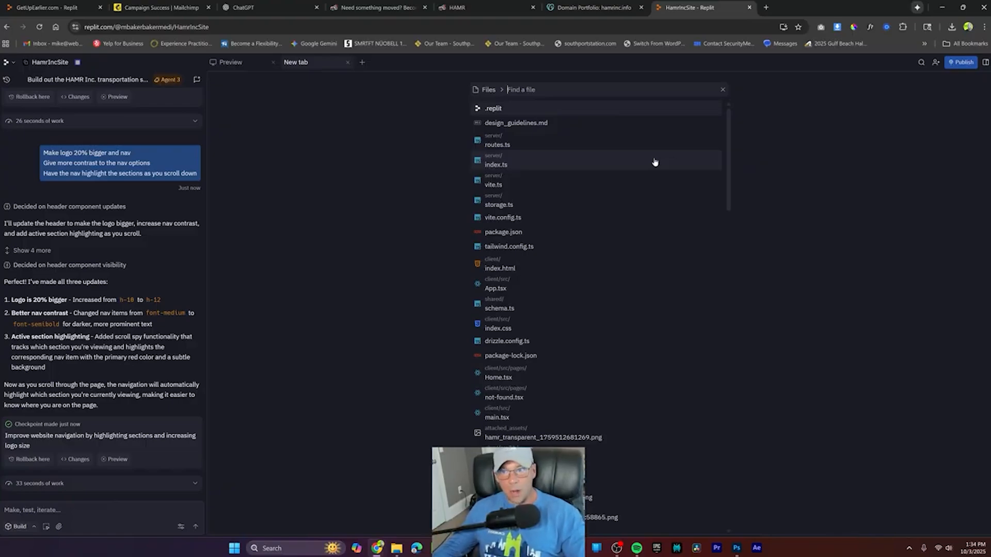
Step: Return to the site preview and check the enlarged logo and the section highlighting in the navigation along the page
click(228, 63)
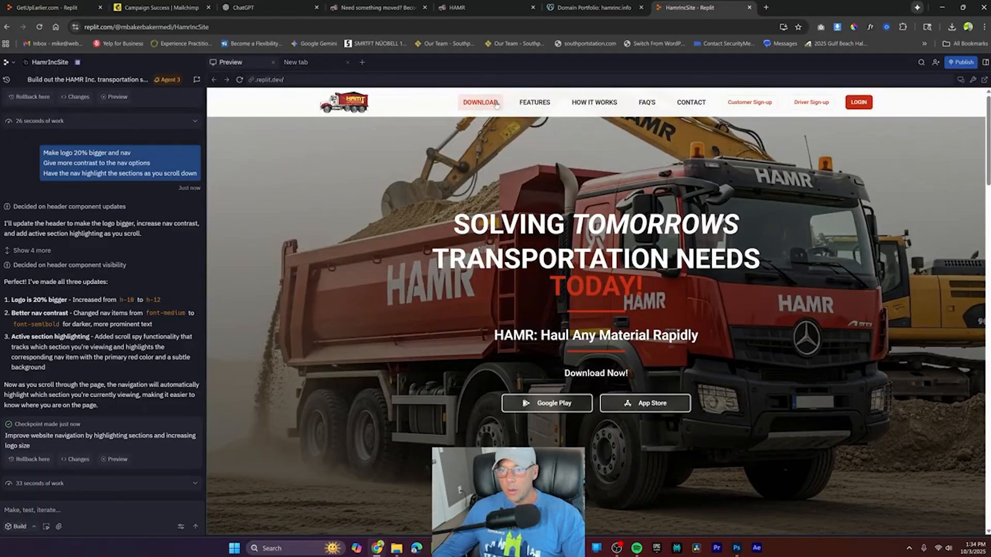
scroll(540, 108, down, 2)
click(541, 107)
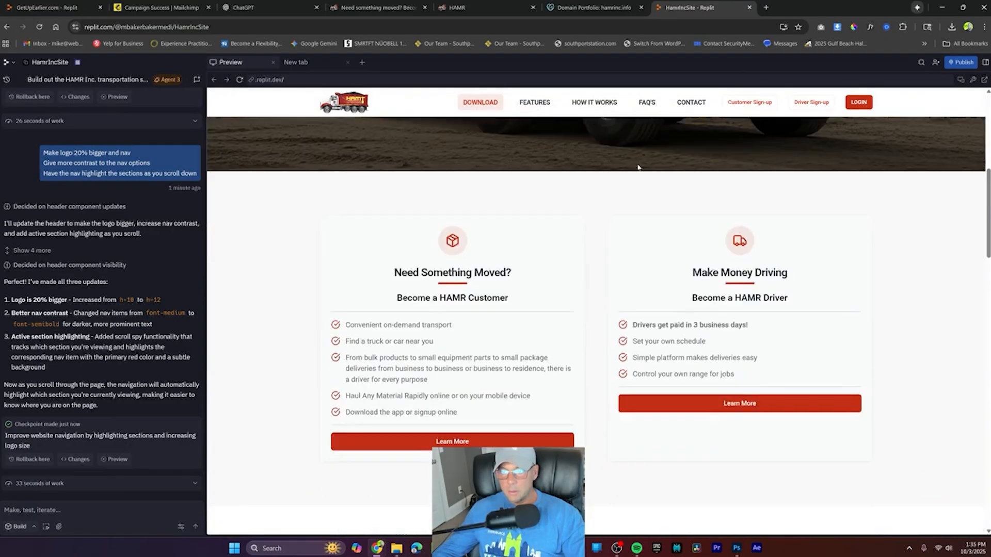
scroll(659, 178, up, 8)
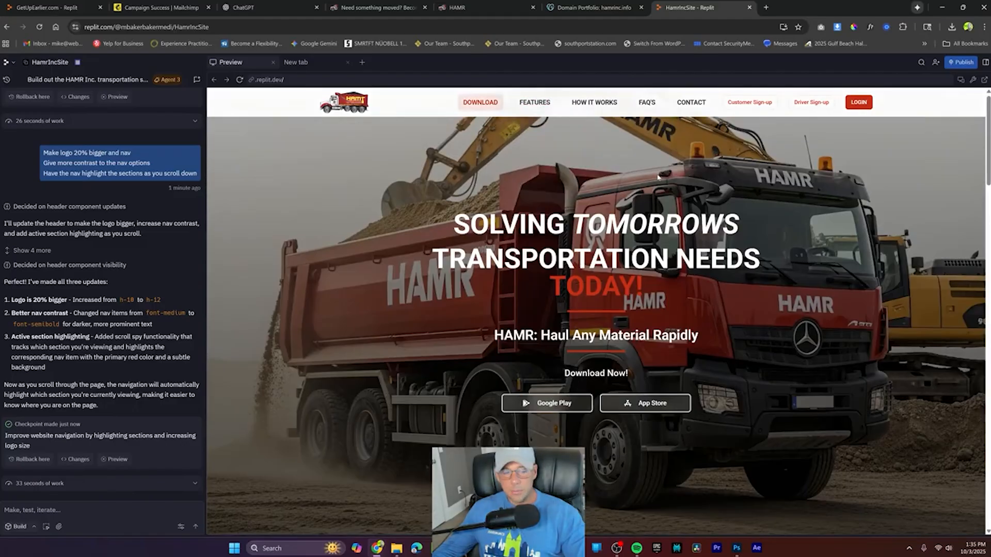
scroll(653, 175, down, 12)
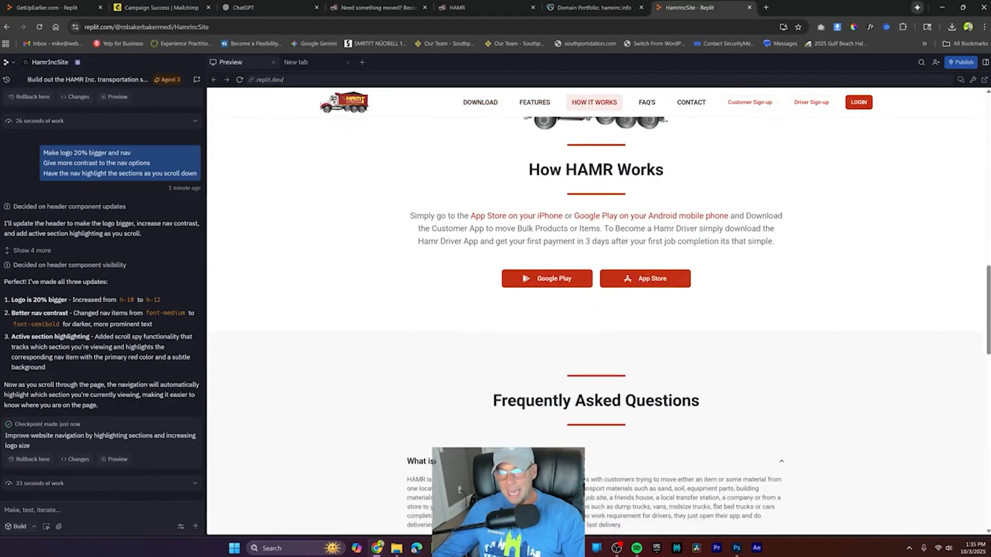
scroll(650, 183, up, 12)
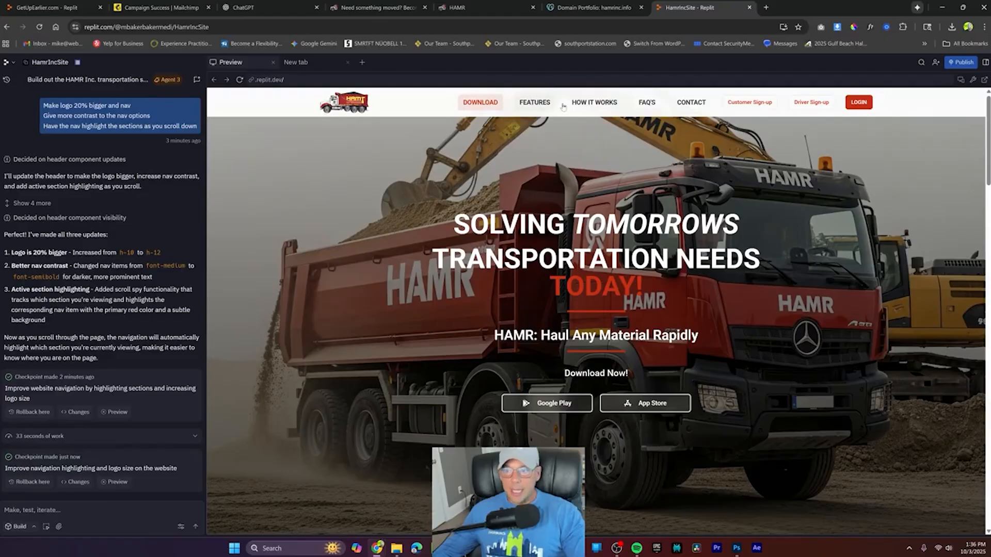
Step: Test the navigation highlighting from the contact section through FAQ'S and HOW IT WORKS, ending back at the hero
scroll(664, 106, down, 15)
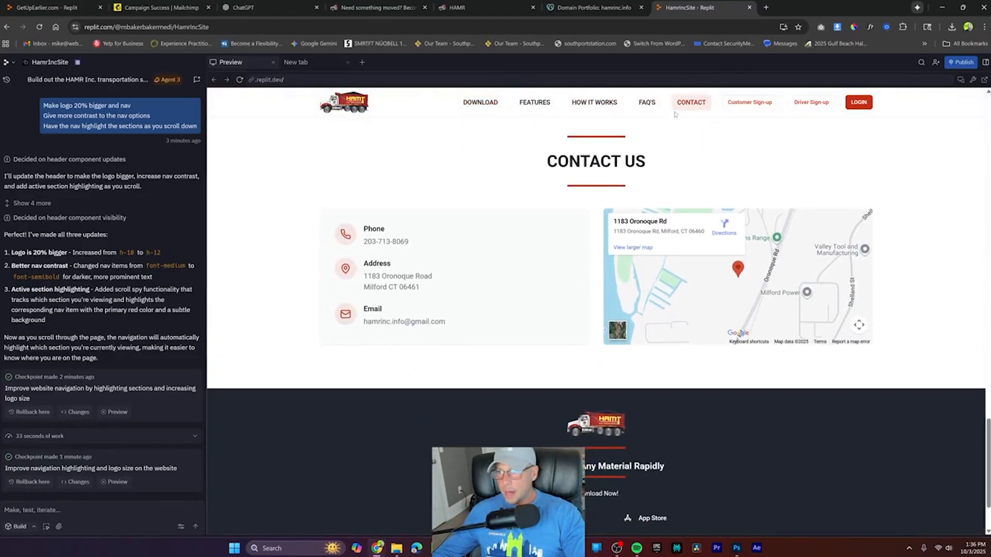
click(655, 102)
click(593, 102)
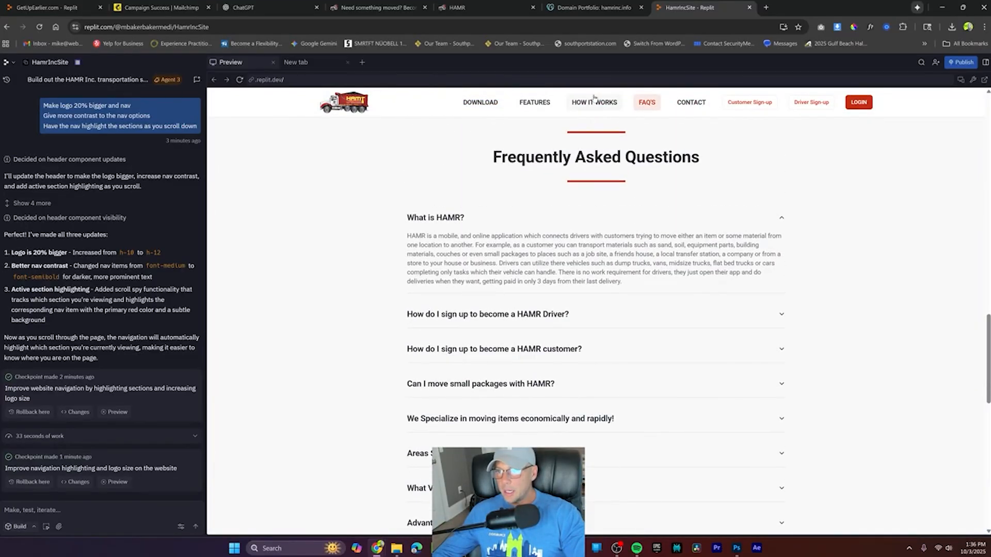
scroll(528, 96, up, 10)
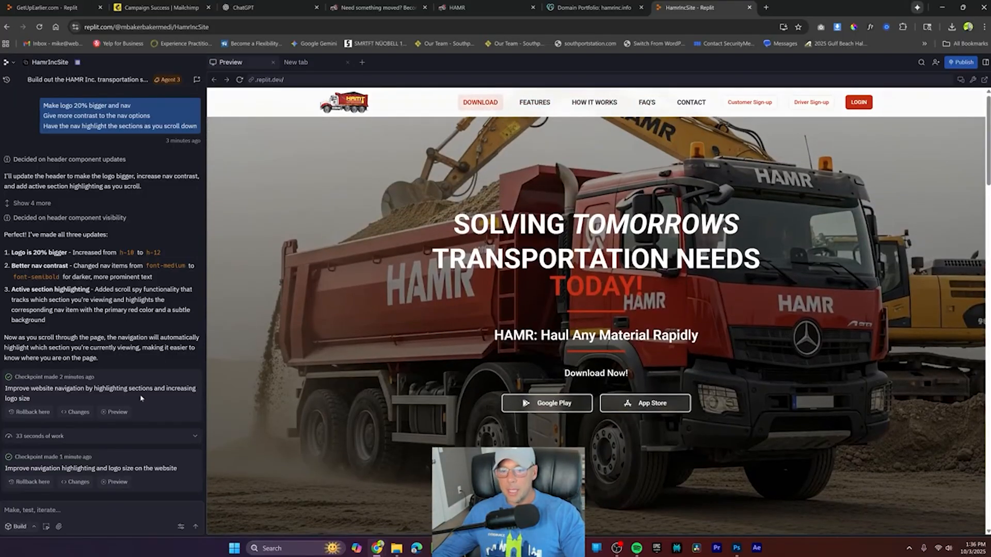
Step: Send the agent the request "Make logo top jump button"
click(67, 502)
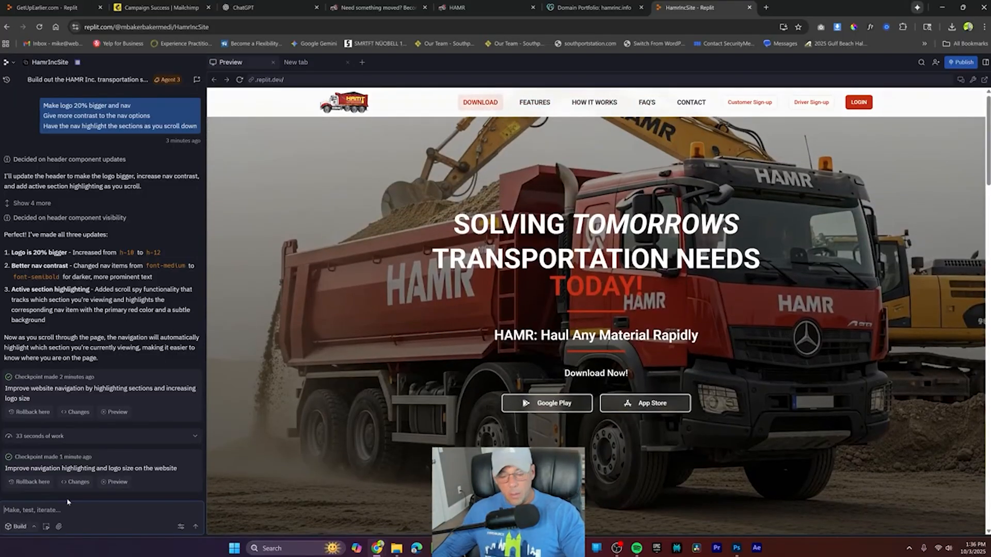
text(Make logo top jump button)
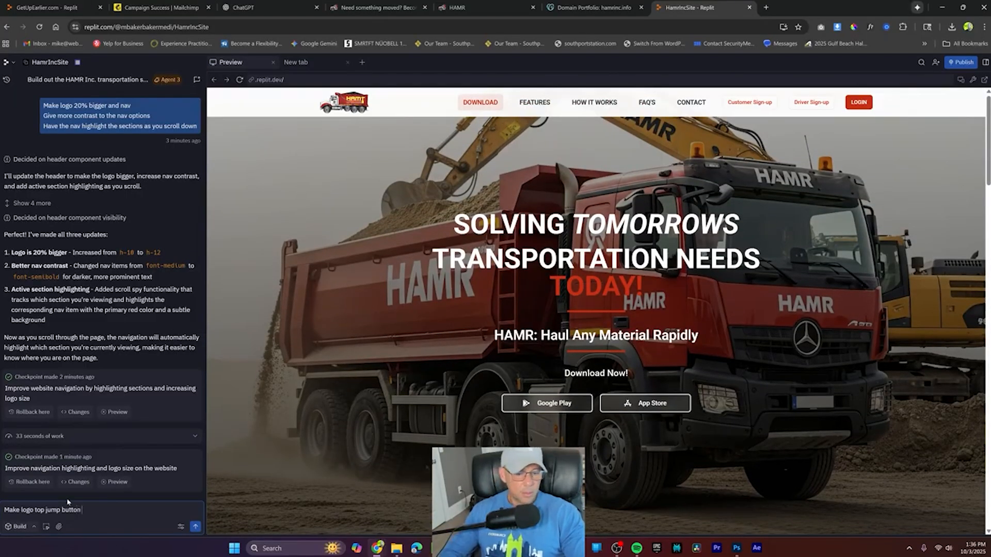
key(Return)
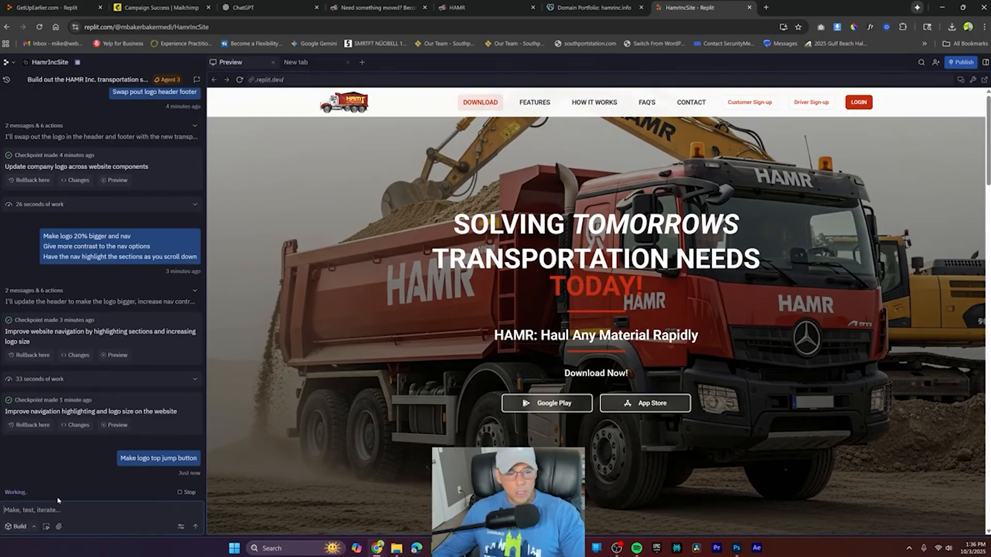
Step: Attach the image HamrLogoDoor (1).jpg from Downloads to a new agent request
click(58, 526)
click(77, 497)
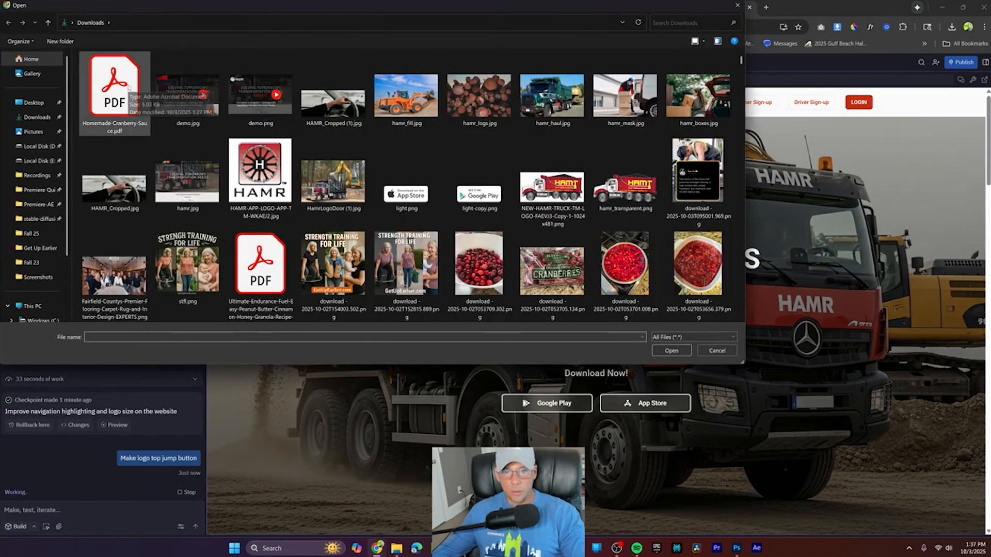
double_click(333, 180)
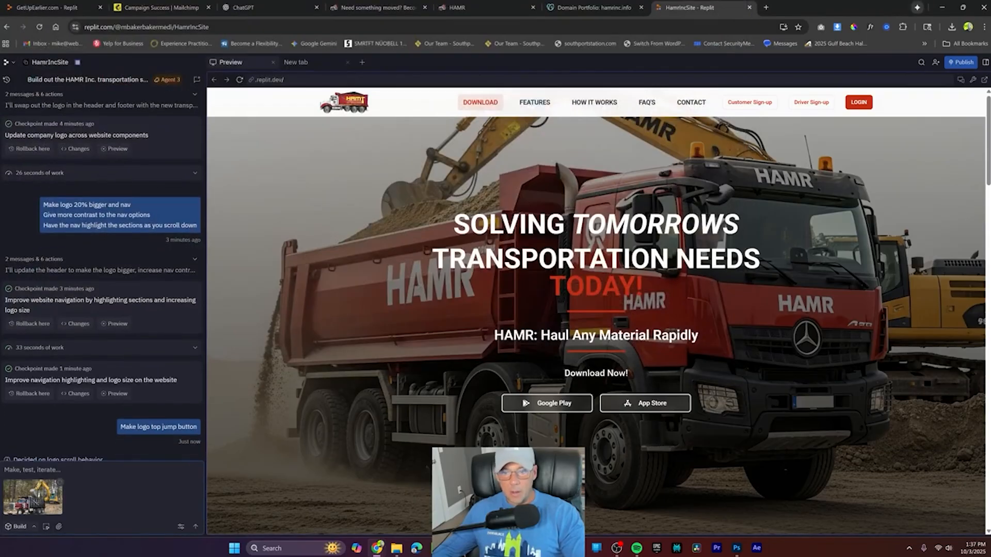
click(59, 526)
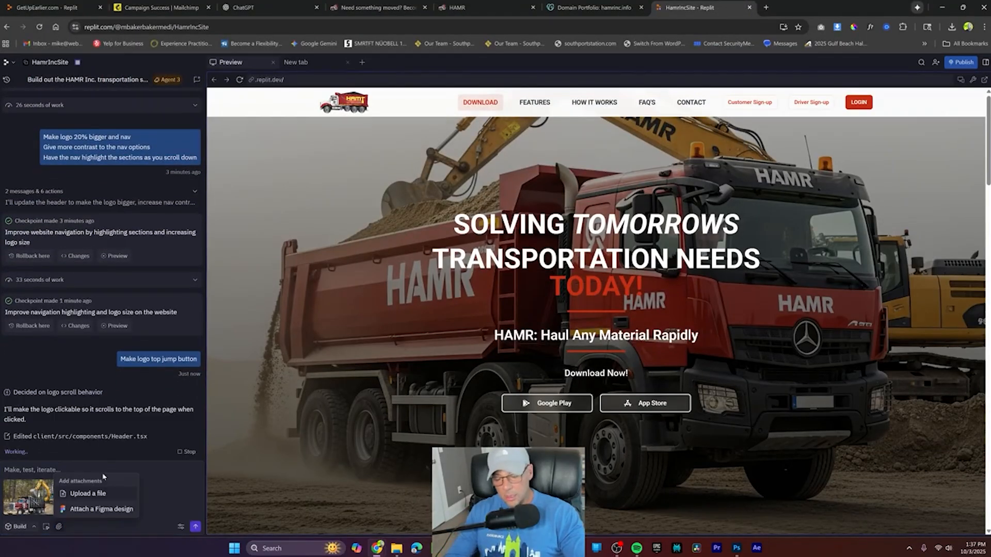
Step: Write "Swap hero image with nice overlay" for the attached image and send the request
click(103, 470)
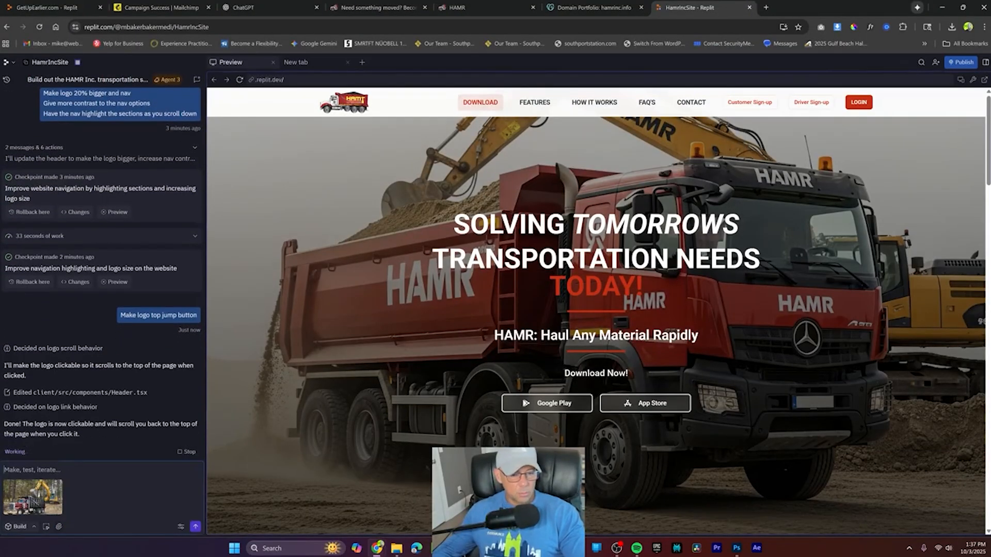
text(Swap h)
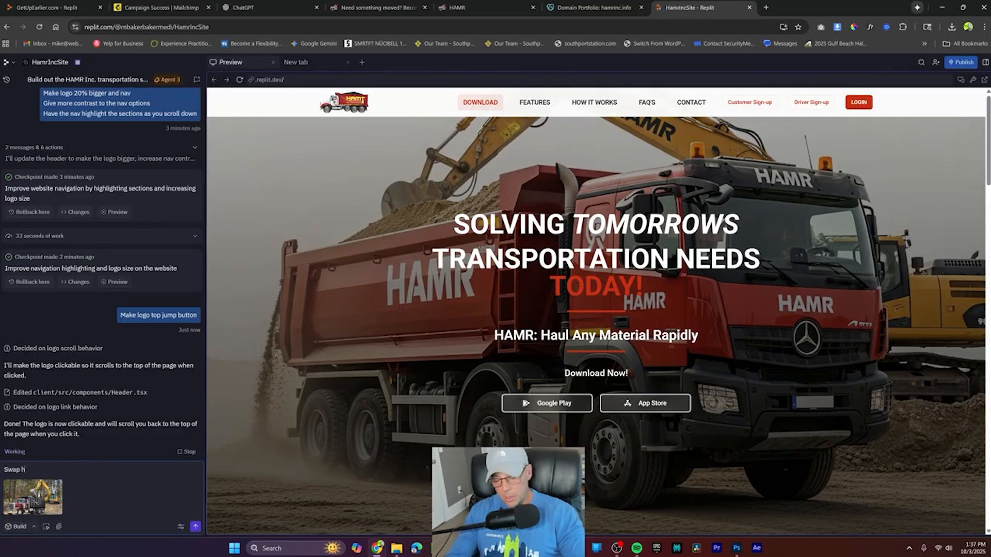
text(ero image wi)
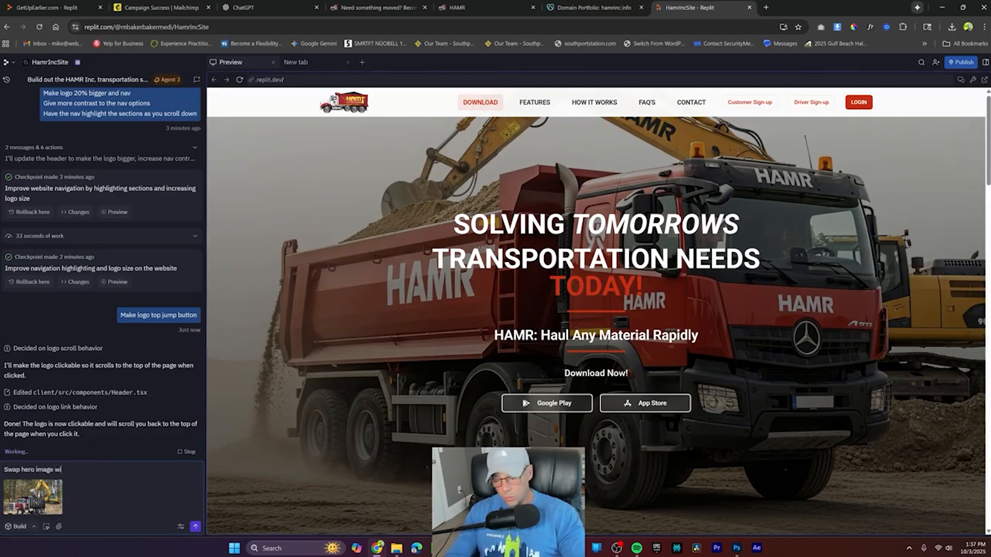
text(th nice over)
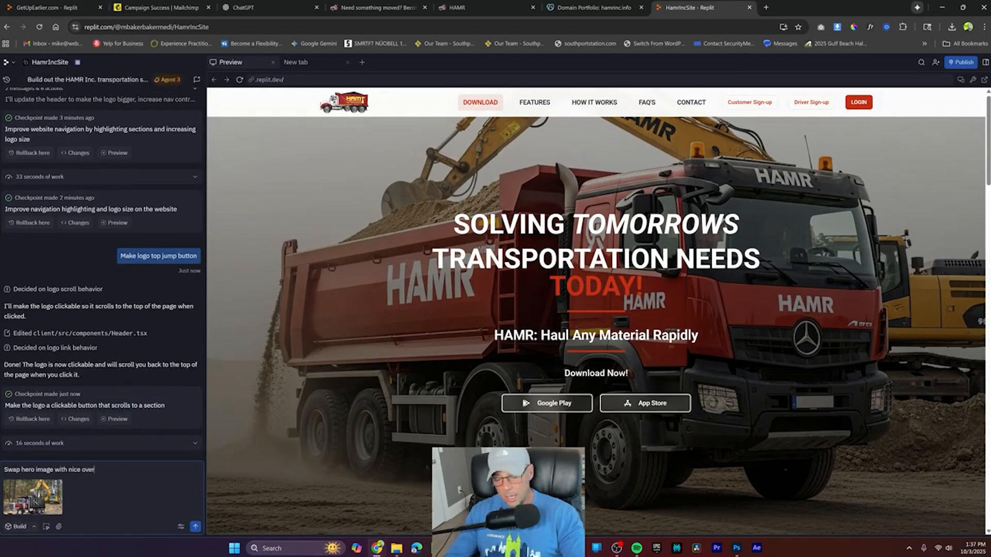
text(lay)
key(Return)
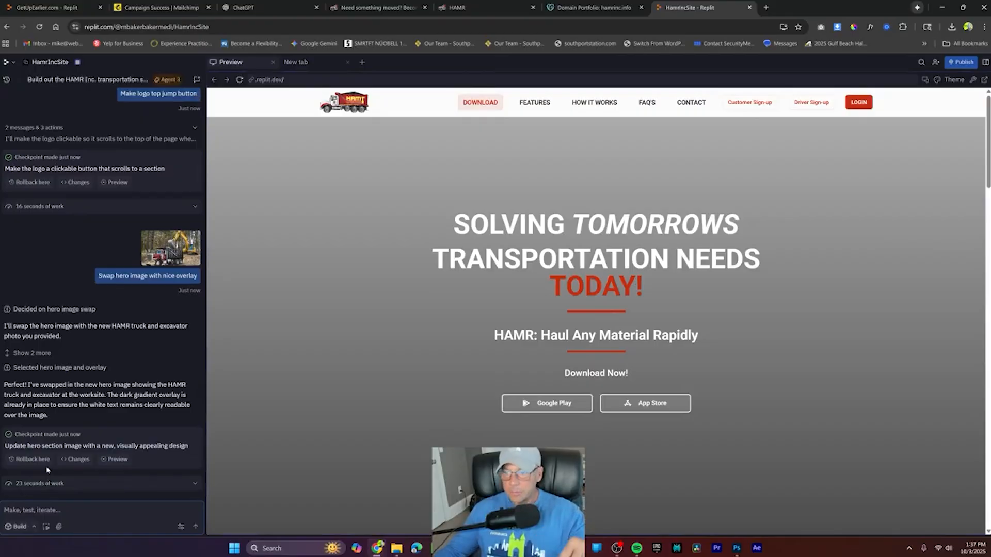
Step: Examine the swapped hero background and its overlay in the preview, along with the sections below it
scroll(679, 308, down, 10)
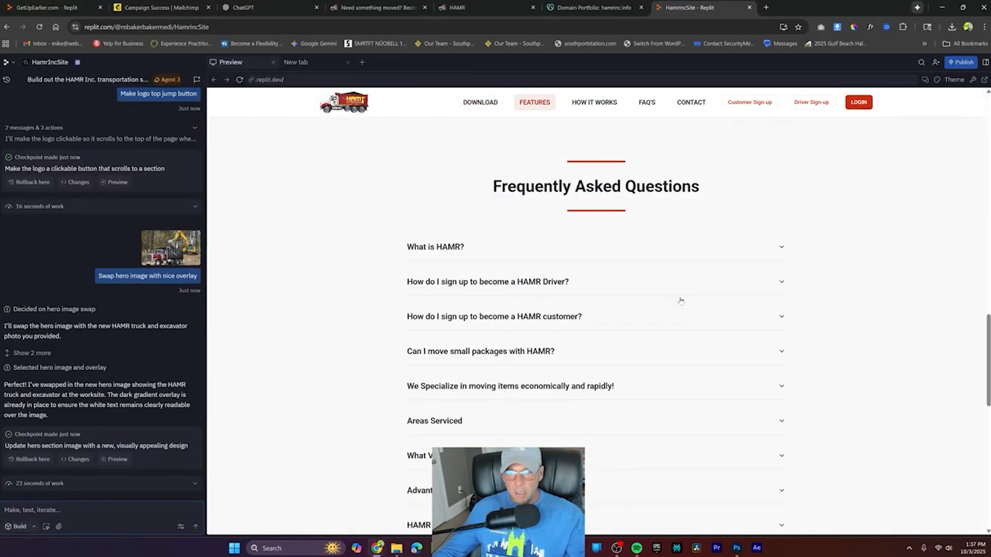
scroll(680, 308, up, 15)
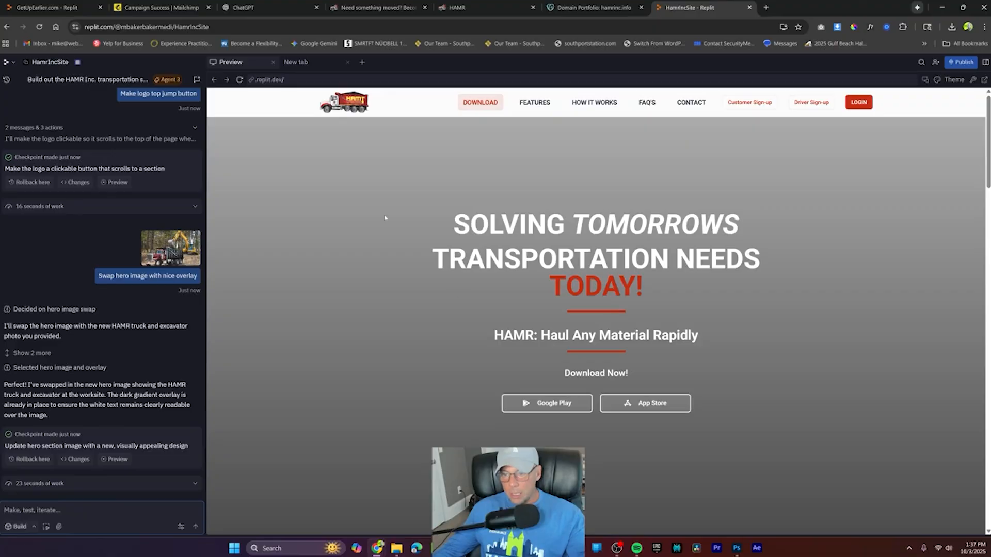
scroll(448, 278, down, 8)
scroll(515, 306, up, 8)
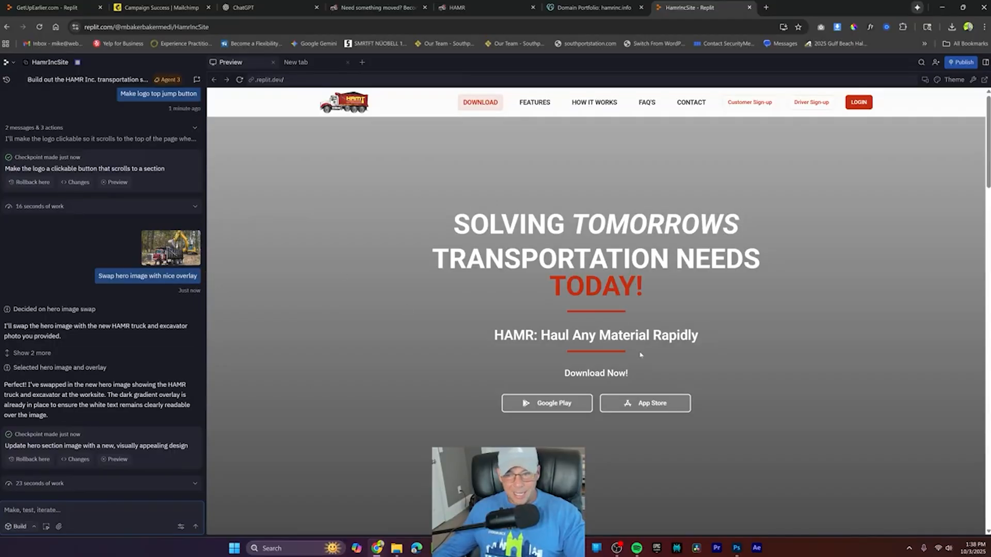
scroll(640, 355, down, 2)
scroll(555, 327, up, 2)
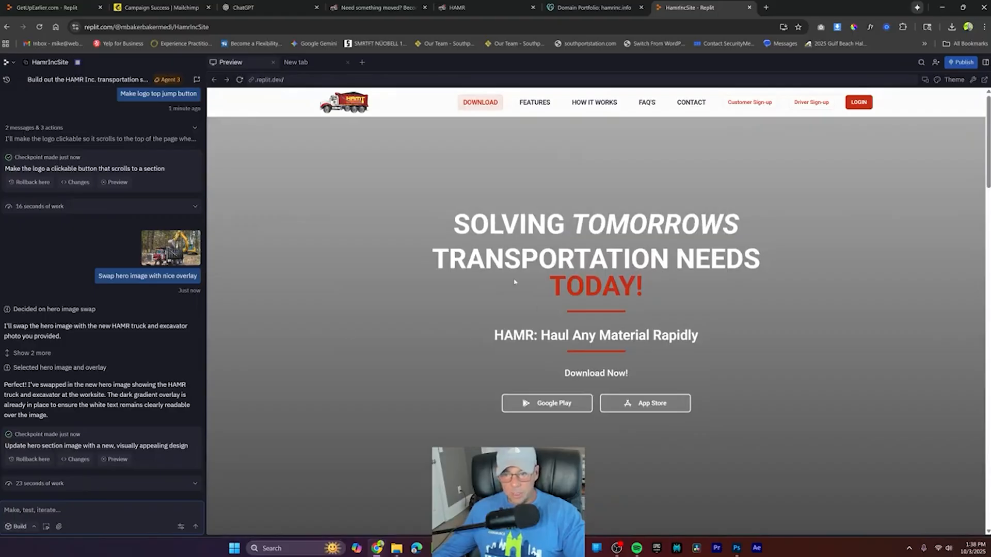
scroll(398, 215, down, 2)
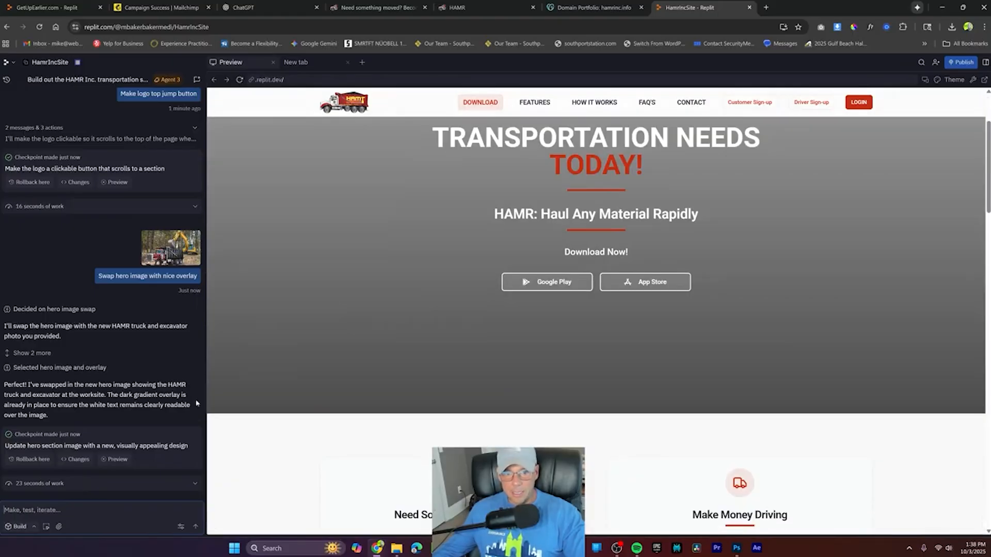
Step: Send the agent the request "I need to see the iamge 50% black opacity overlay"
text(I need)
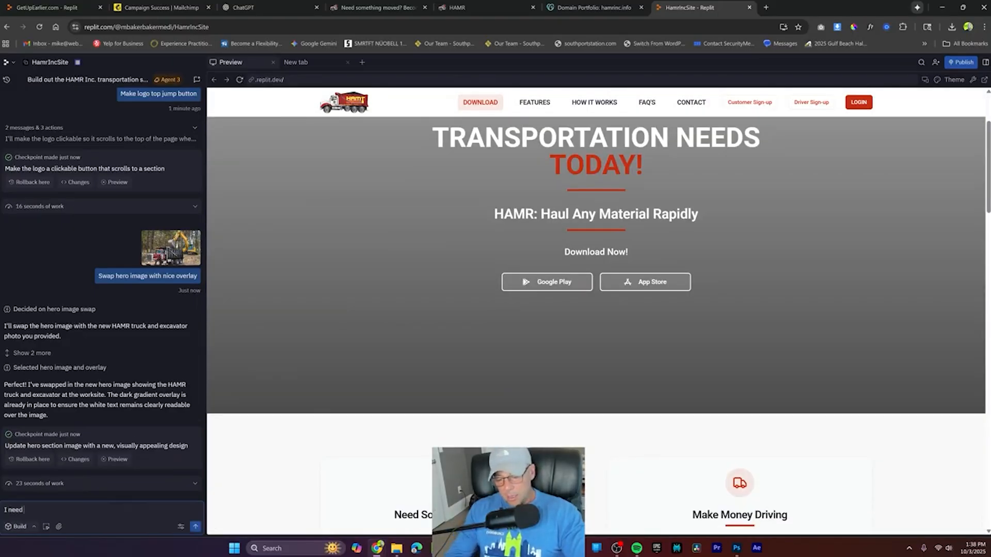
text( to see the ia)
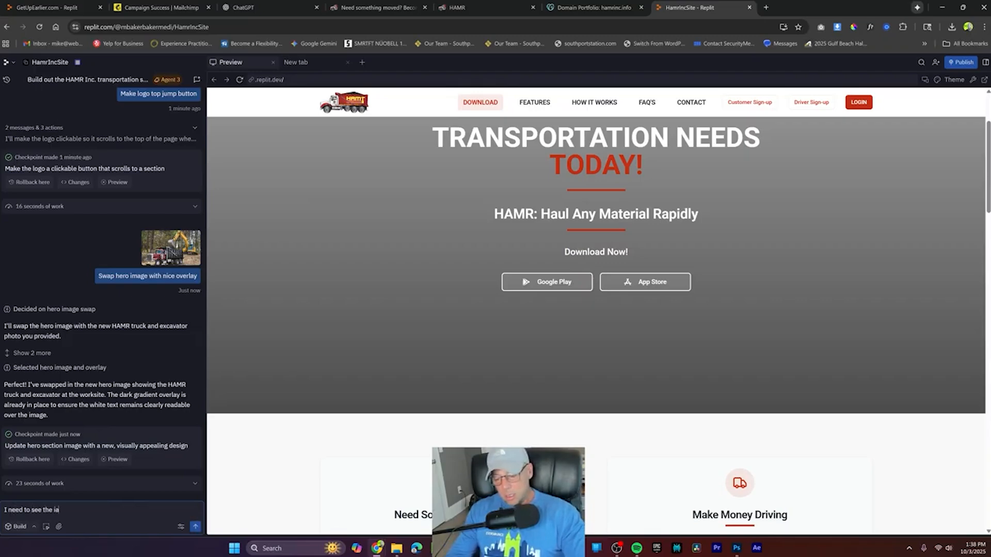
text(mge 40%)
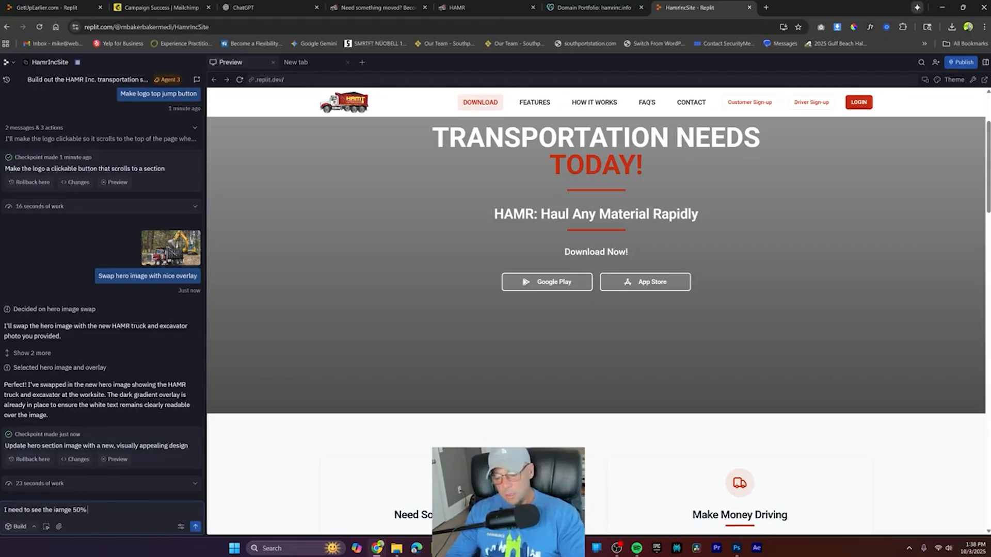
text( black opacity over)
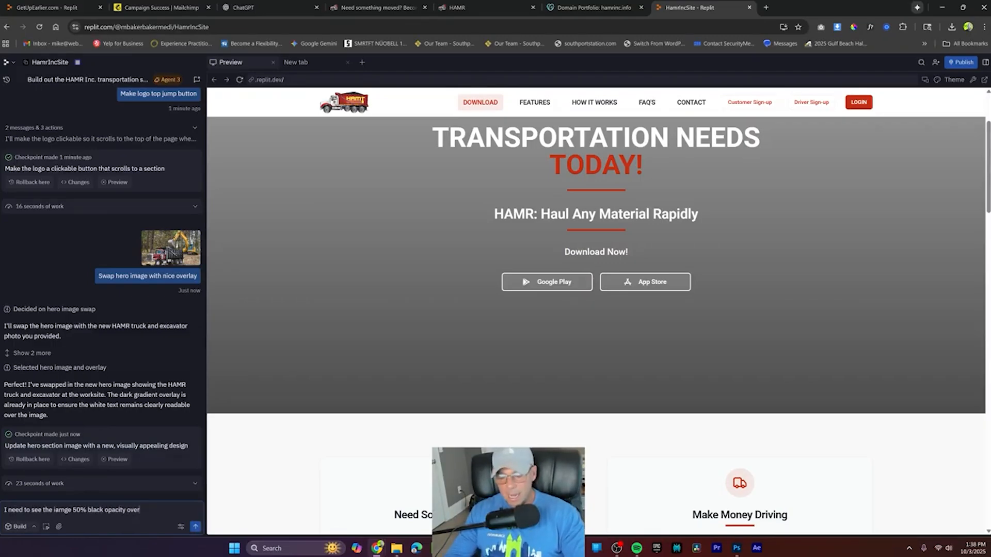
text(lay)
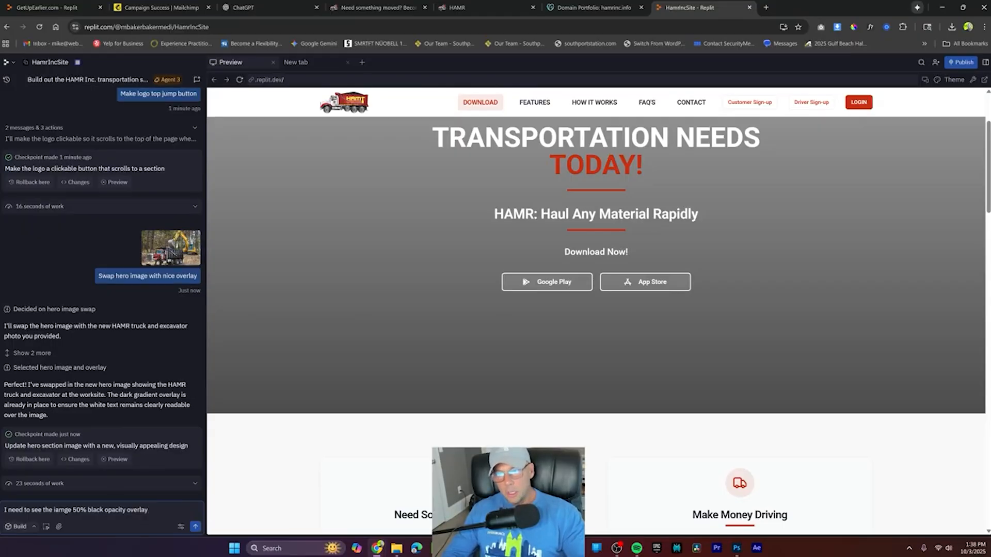
key(Return)
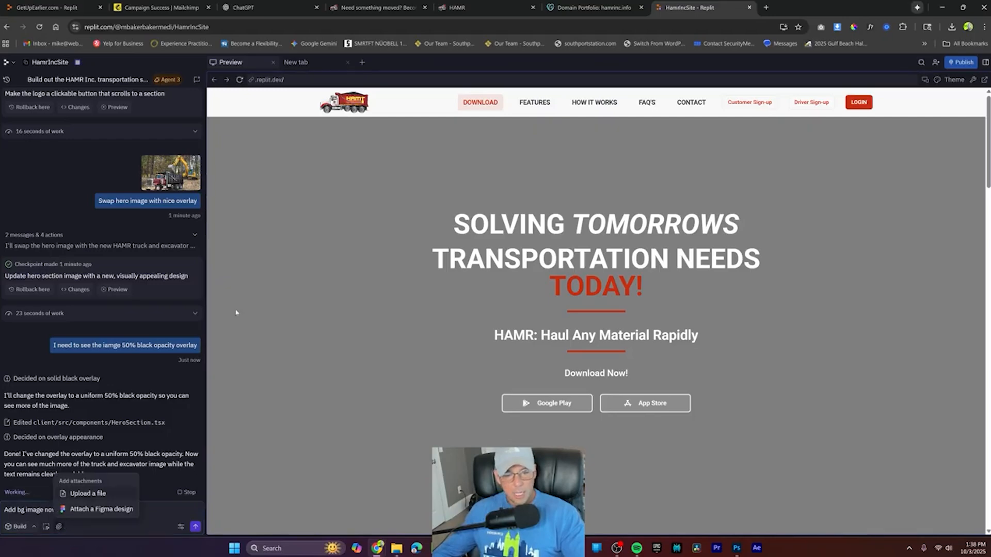
Step: Attach HamrLogoDoor (1).jpg to the request "Add bg image now", send it, and check the hero in the reloaded preview
click(88, 493)
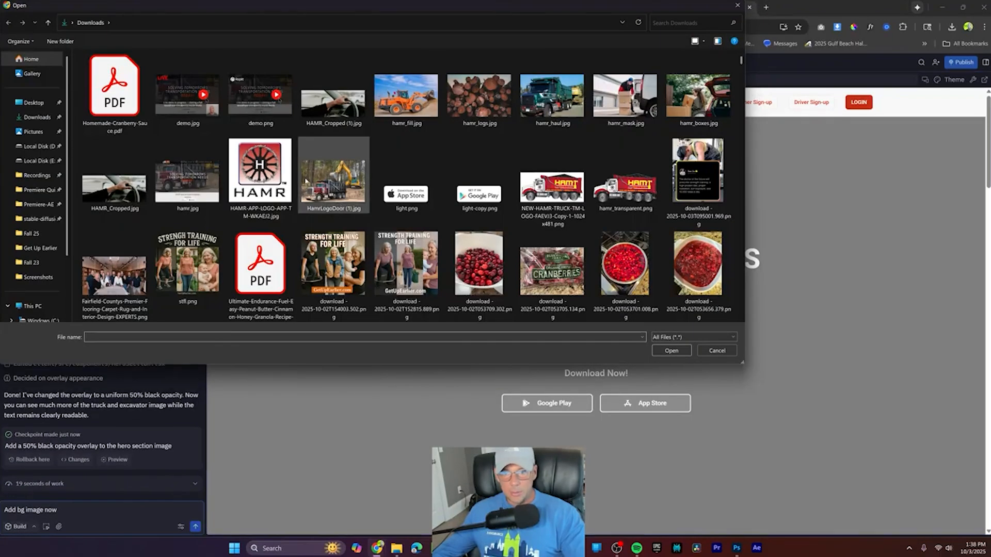
double_click(305, 181)
key(Return)
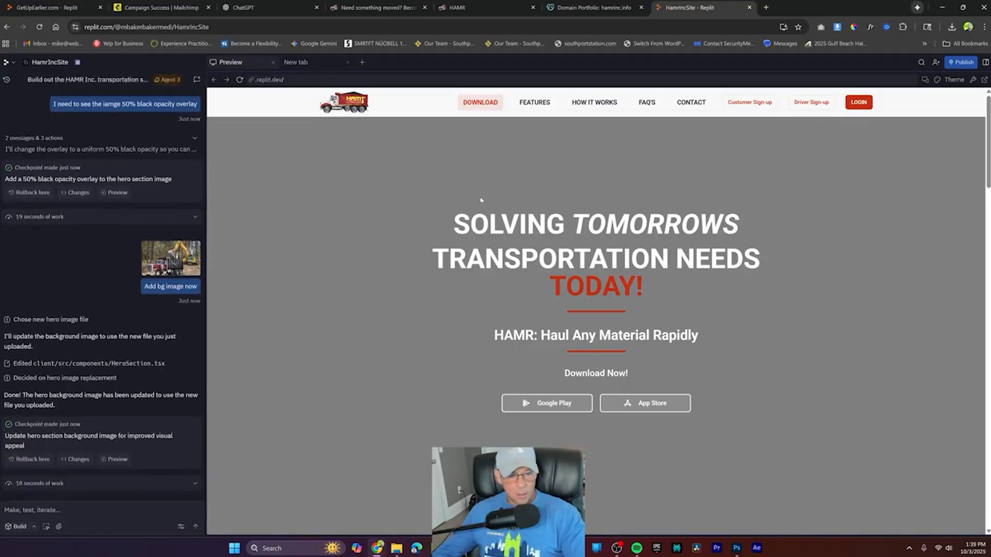
click(240, 79)
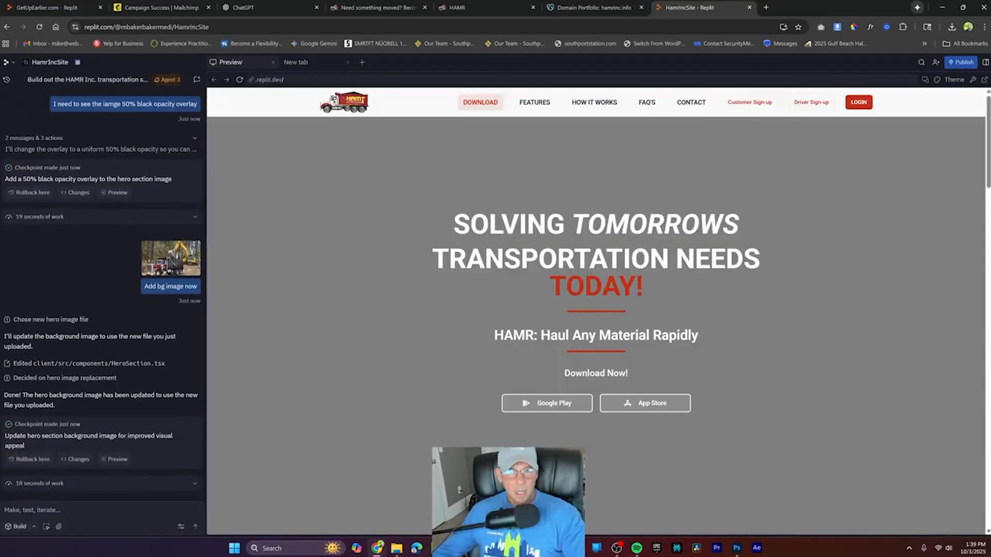
scroll(771, 269, down, 10)
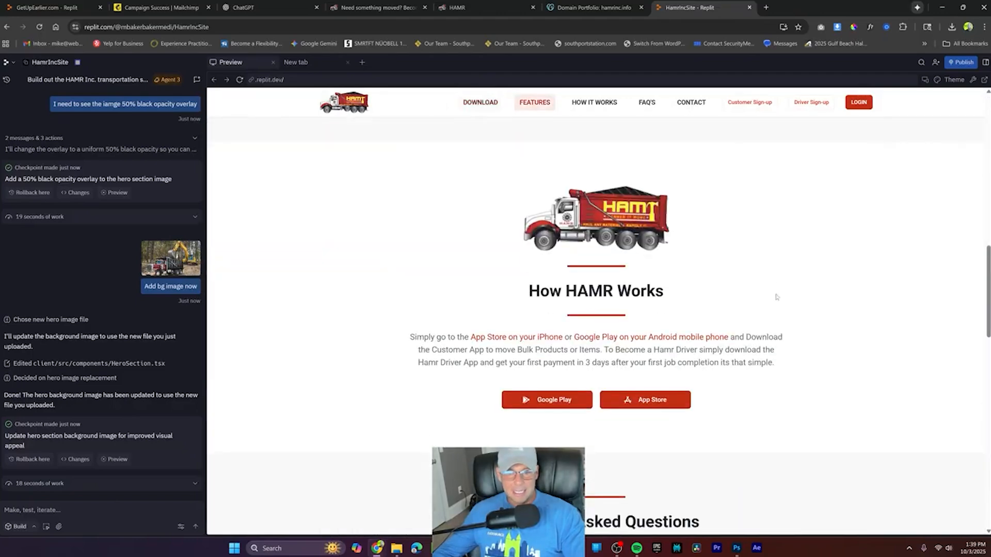
scroll(780, 305, up, 10)
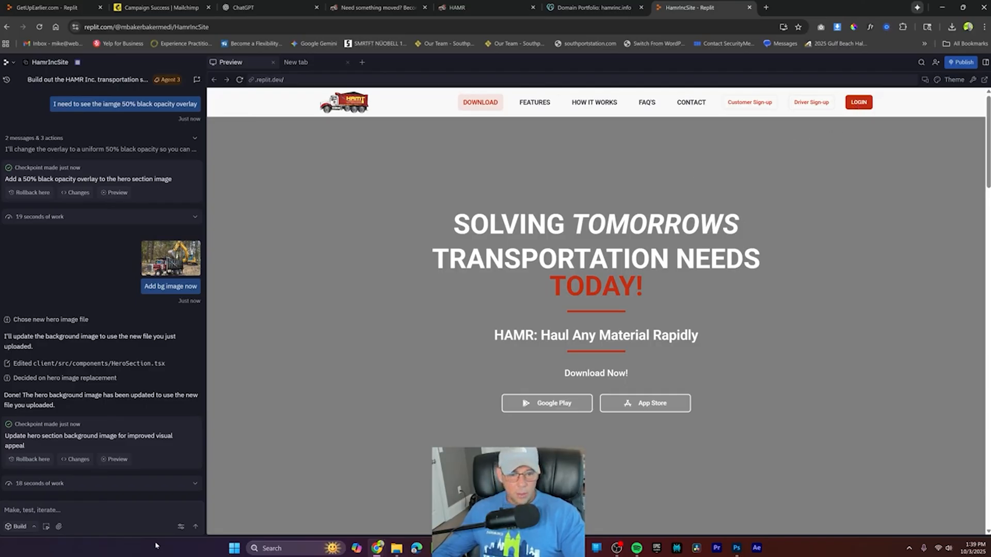
Step: Enable the High power model and Image generation options in the agent tools
click(181, 528)
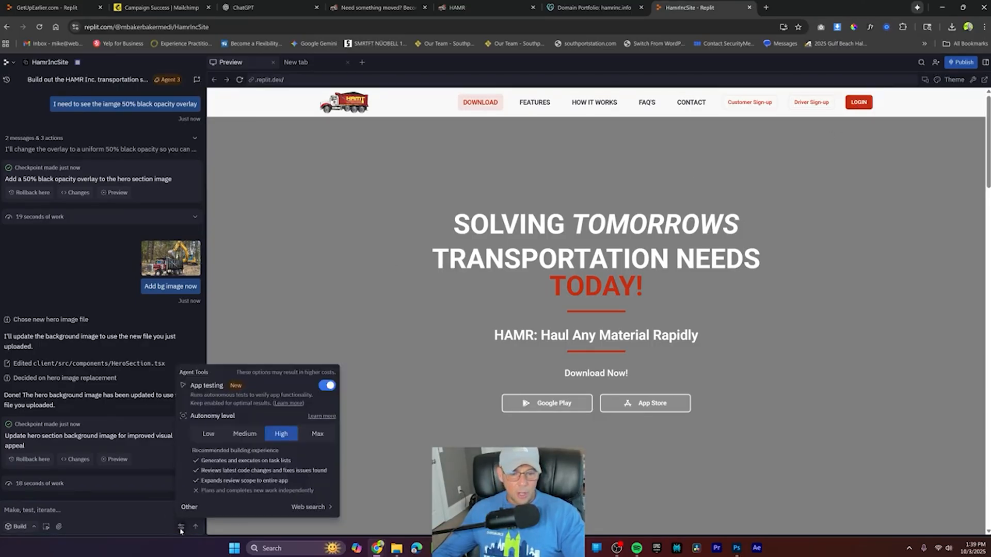
click(320, 510)
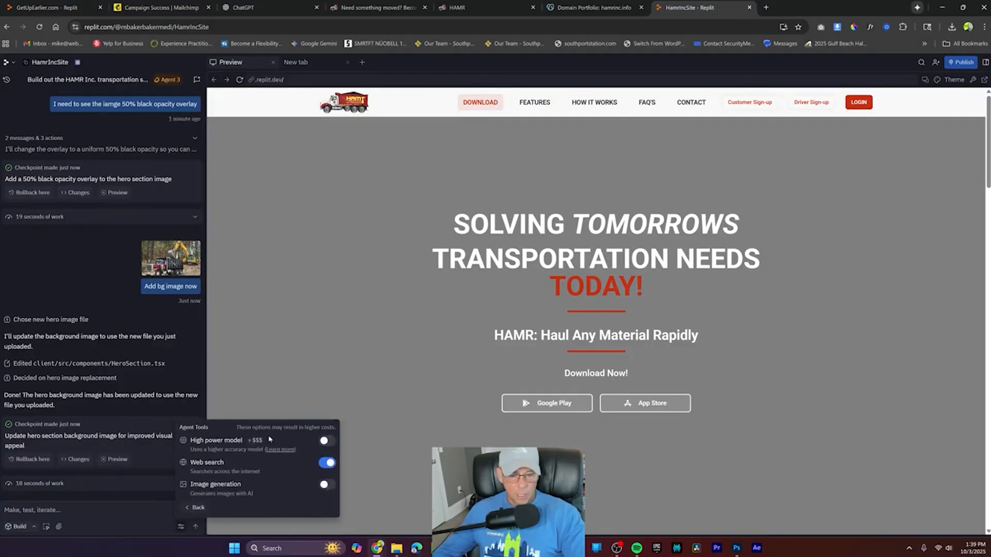
click(325, 441)
click(325, 486)
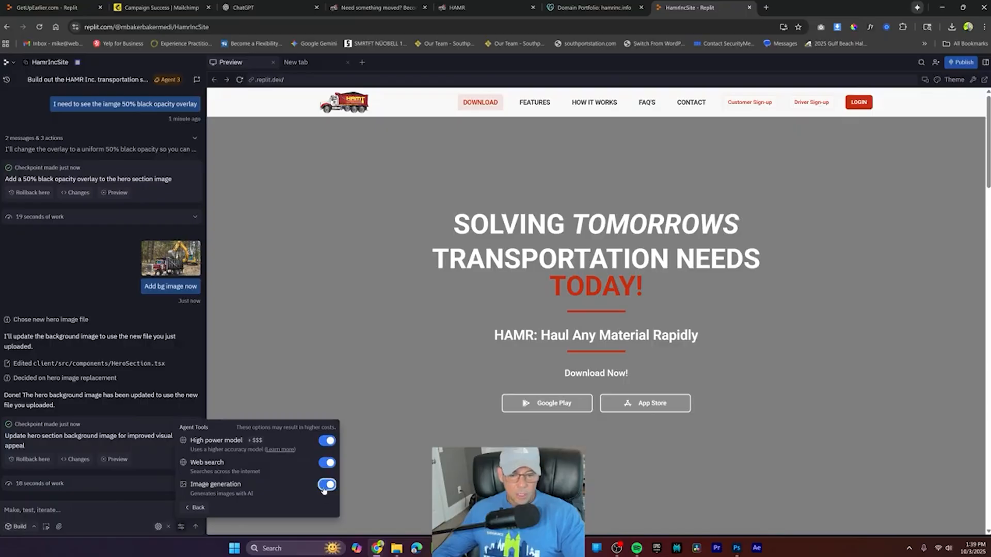
click(192, 508)
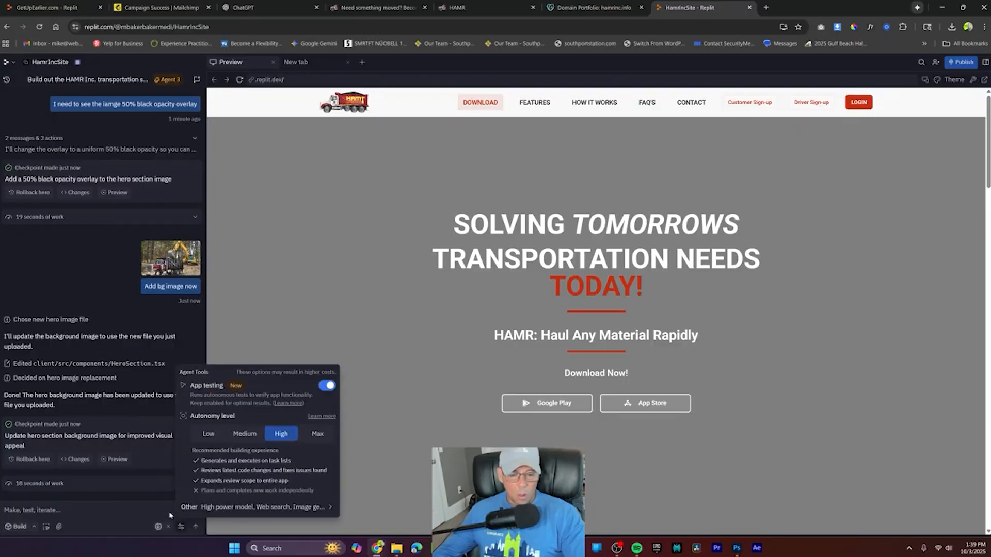
Step: Write the agent request "I need the hero to have this bg image 3x asking"
click(116, 515)
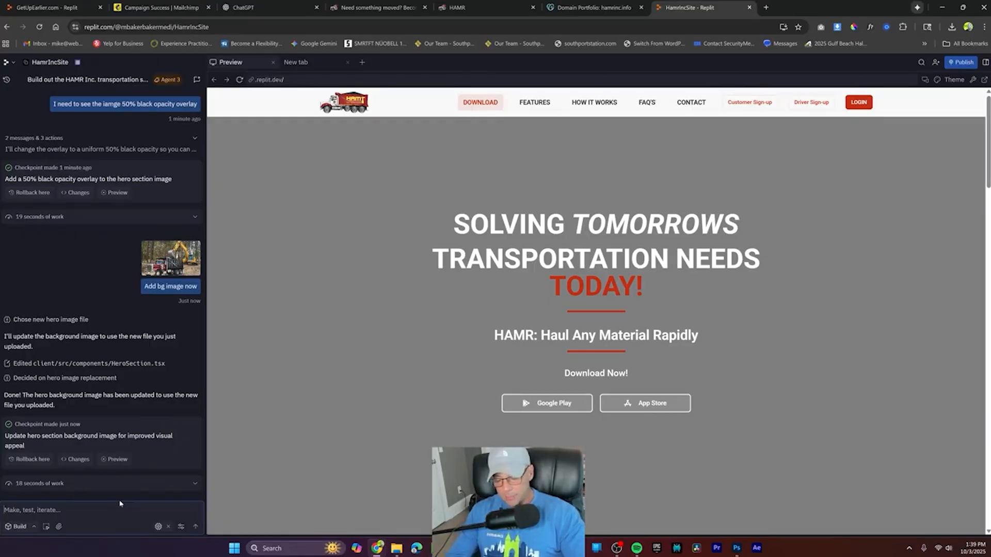
text(I need the h)
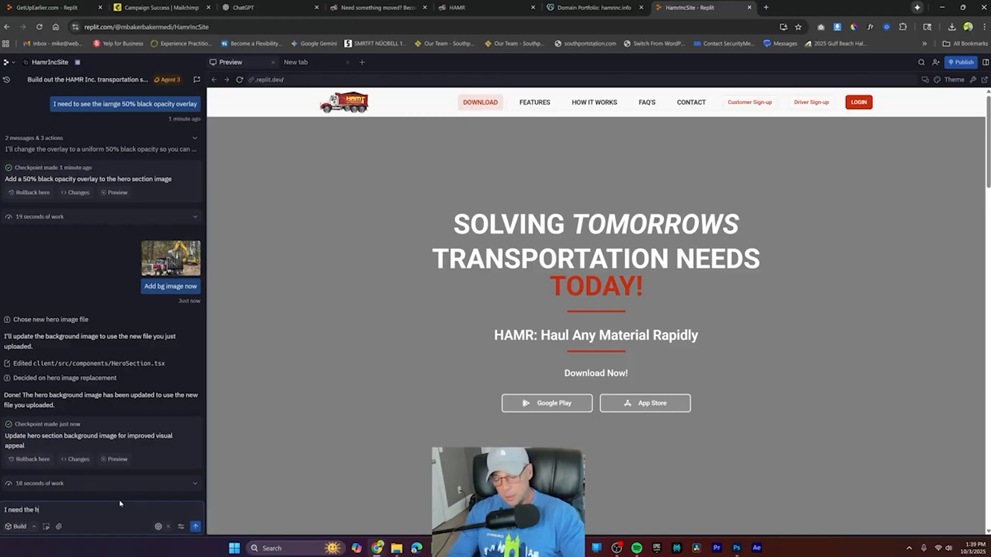
text(ero to have t)
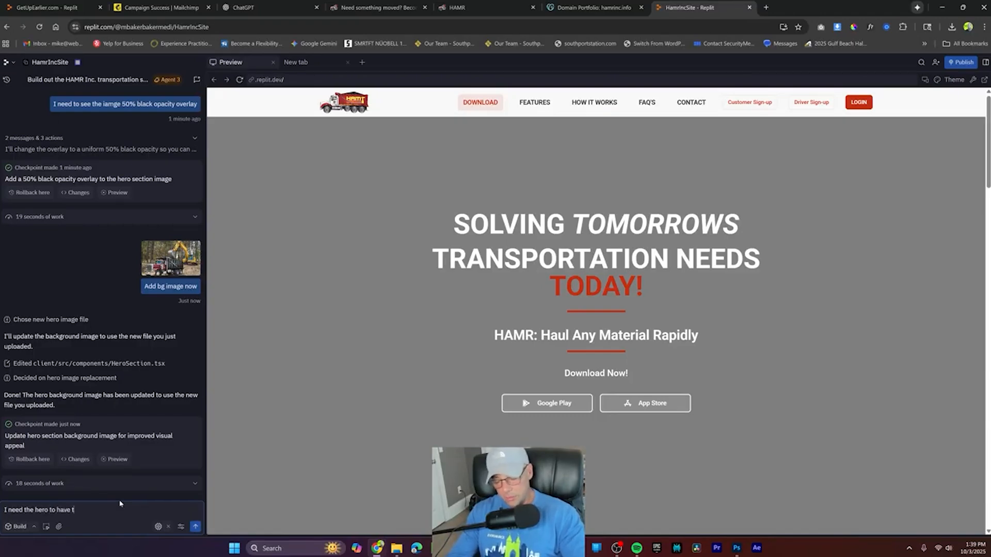
text(his bg image 3x)
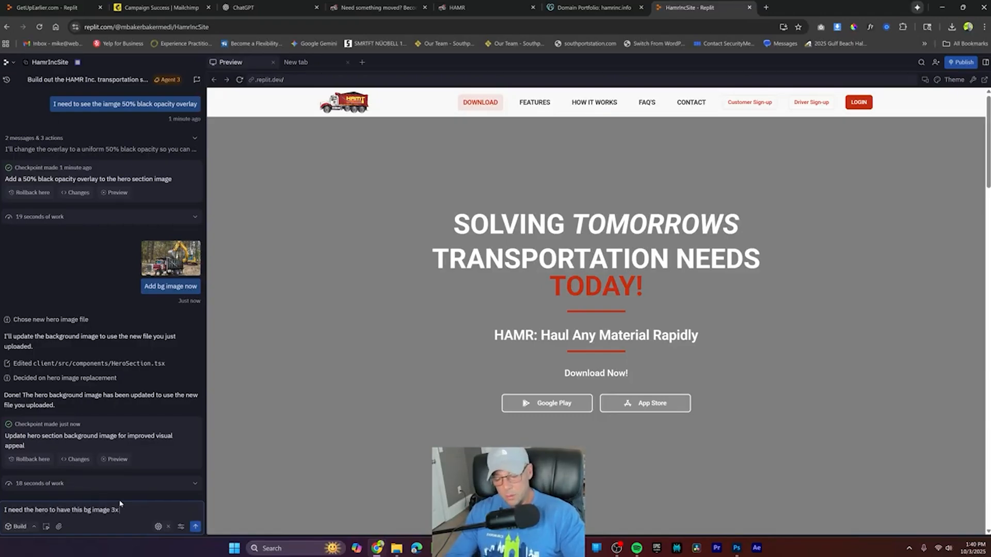
text( asking)
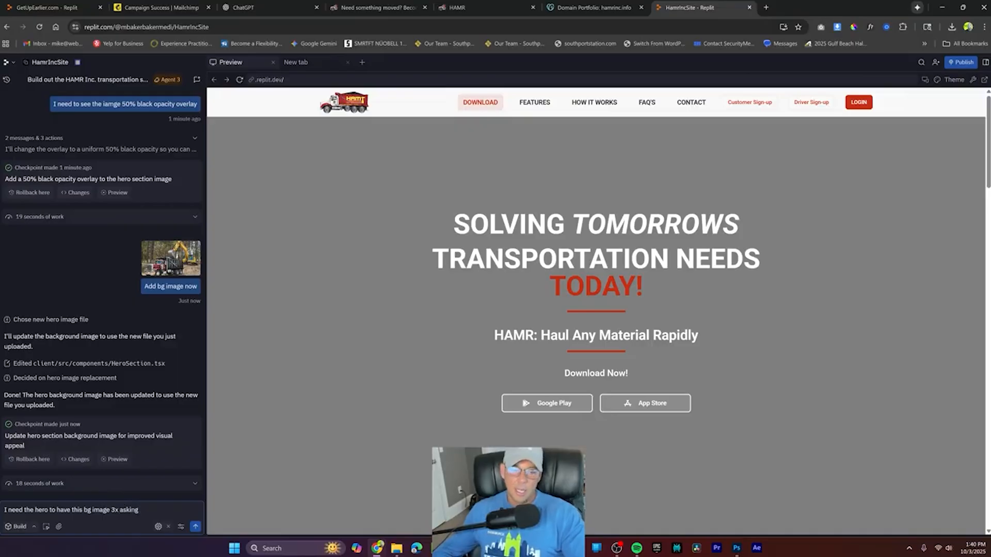
Step: Attach HamrLogoDoor (1).jpg from Downloads to the hero background request and send it
click(59, 527)
click(75, 493)
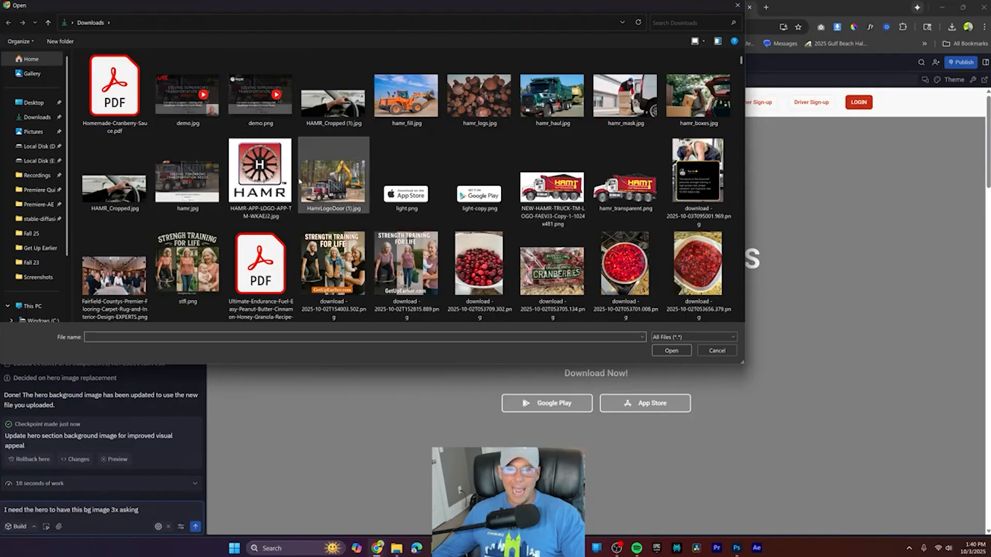
click(326, 176)
double_click(326, 175)
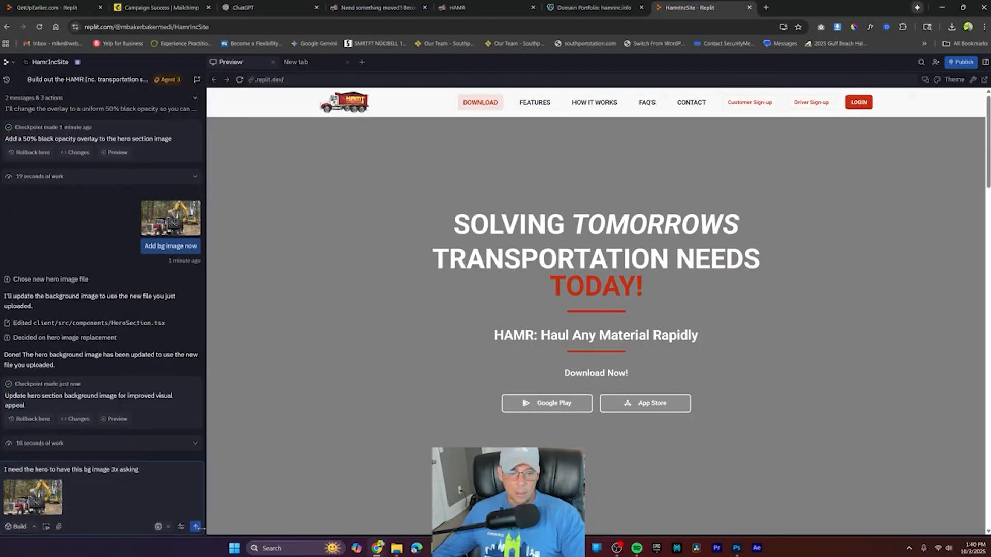
click(196, 526)
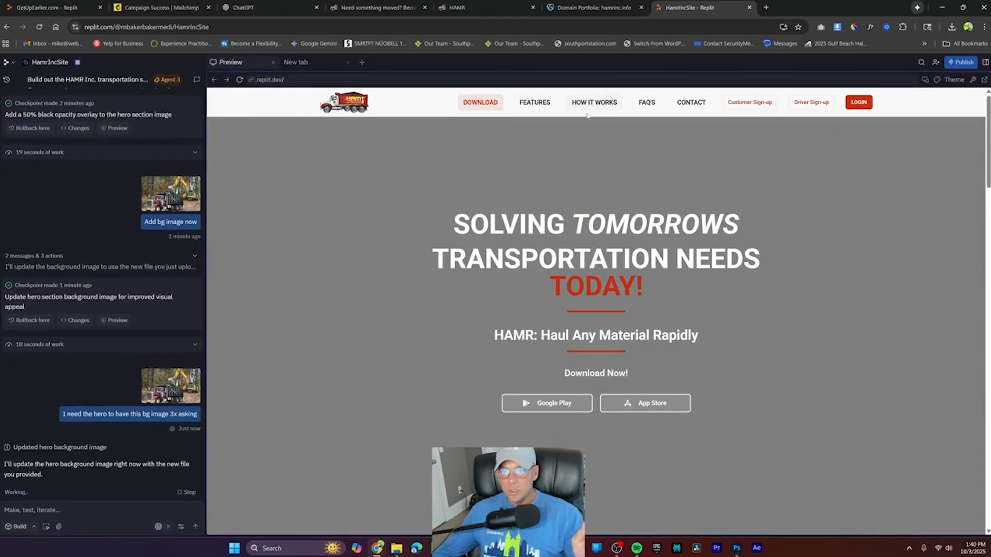
Step: Review the page preview and send the agent "It's clearly not" with a screenshot of the hero section
scroll(639, 186, down, 15)
scroll(690, 243, down, 5)
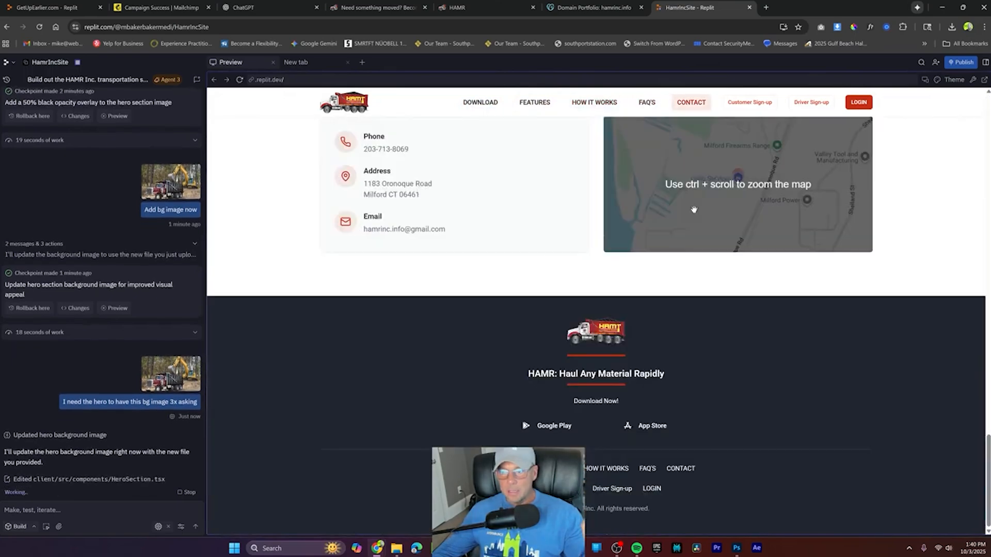
scroll(610, 285, up, 15)
scroll(610, 286, up, 5)
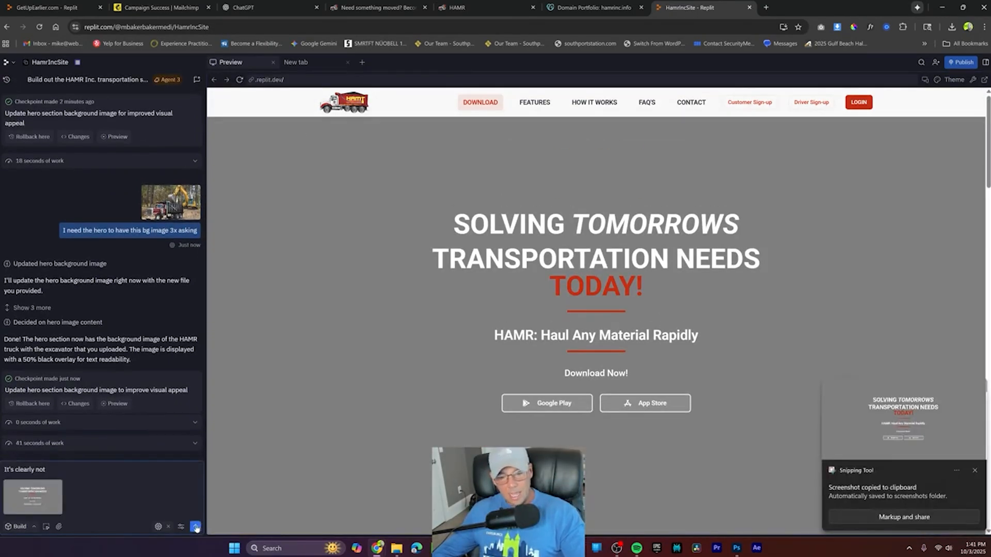
key(Return)
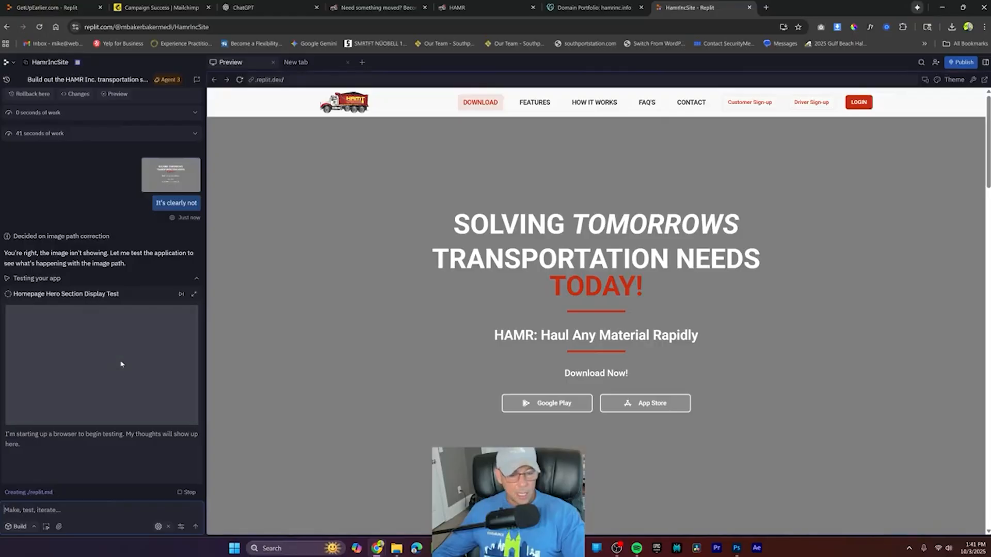
Step: Examine the page sections in the preview and the enlarged Homepage Hero Section Display Test
scroll(692, 286, down, 10)
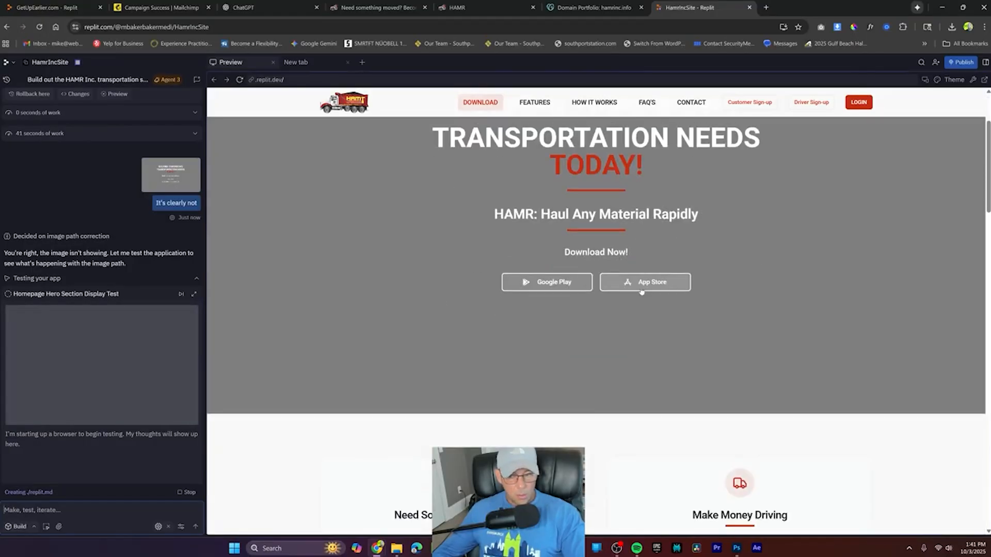
scroll(691, 285, down, 5)
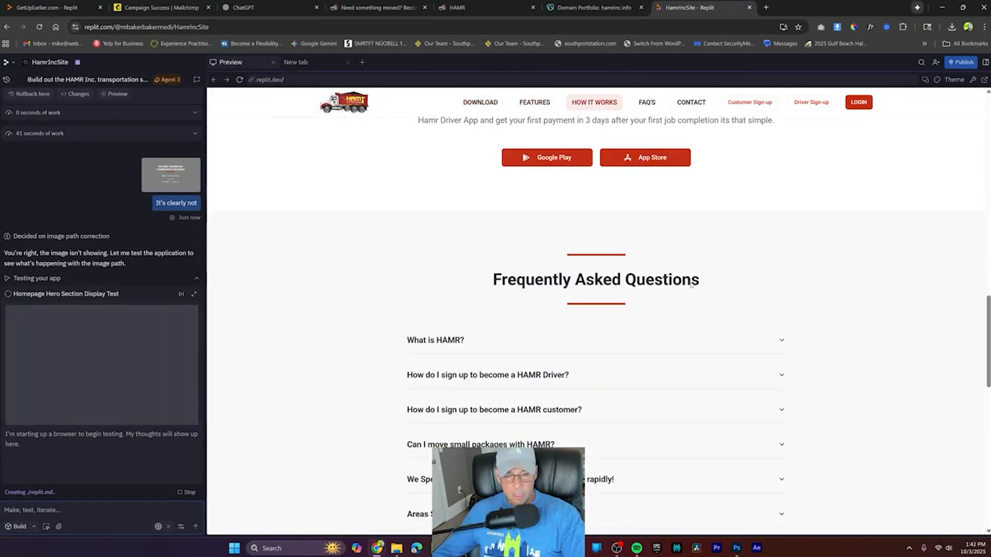
scroll(692, 285, down, 8)
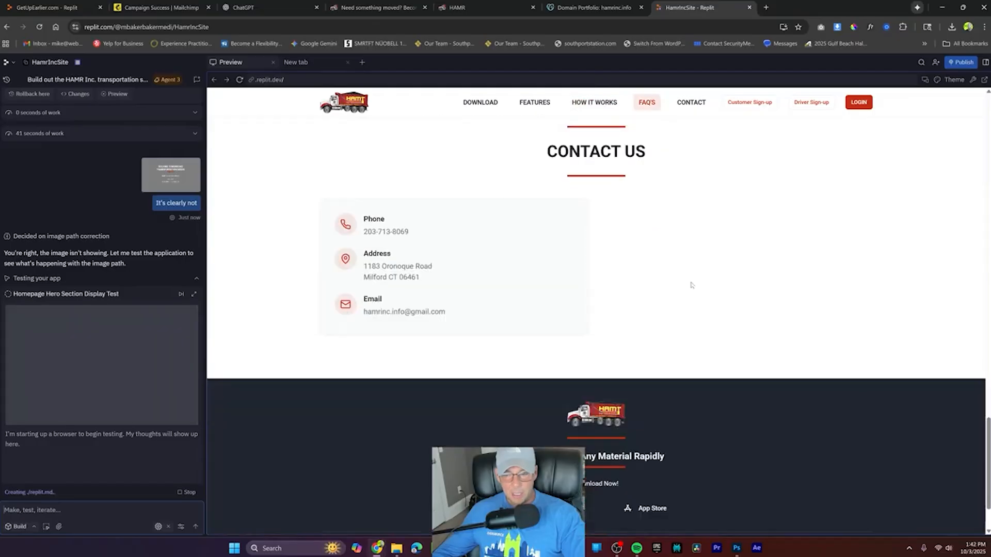
scroll(691, 282, up, 20)
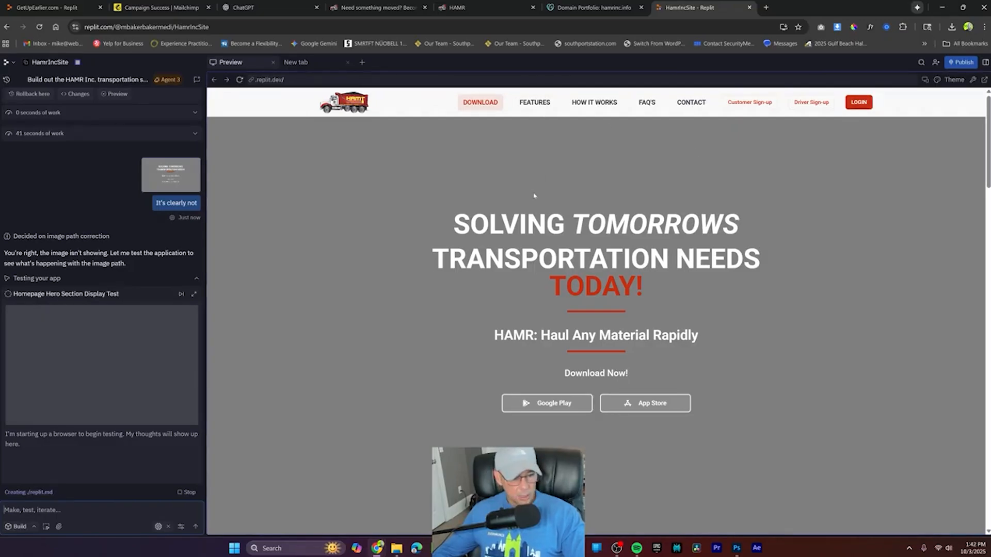
scroll(803, 249, down, 10)
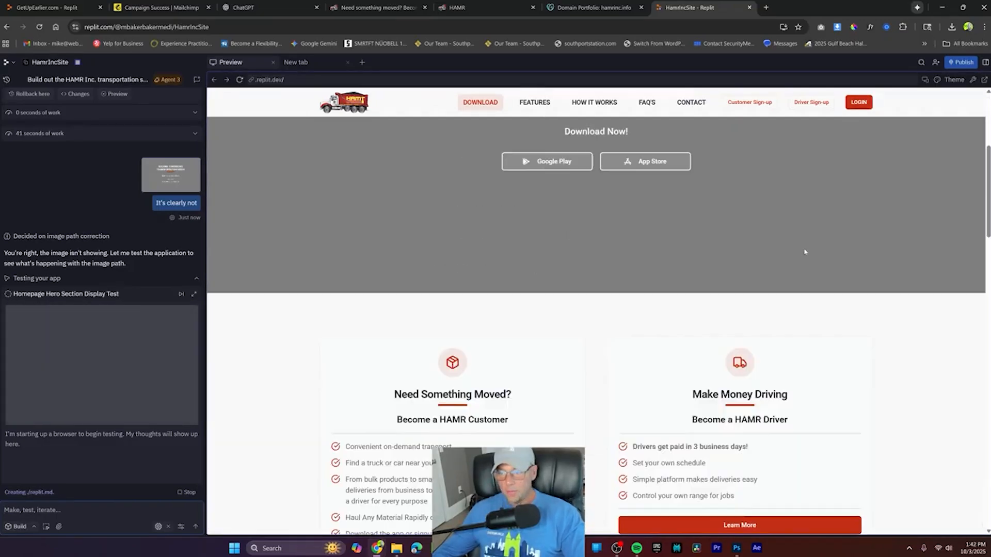
scroll(805, 252, down, 10)
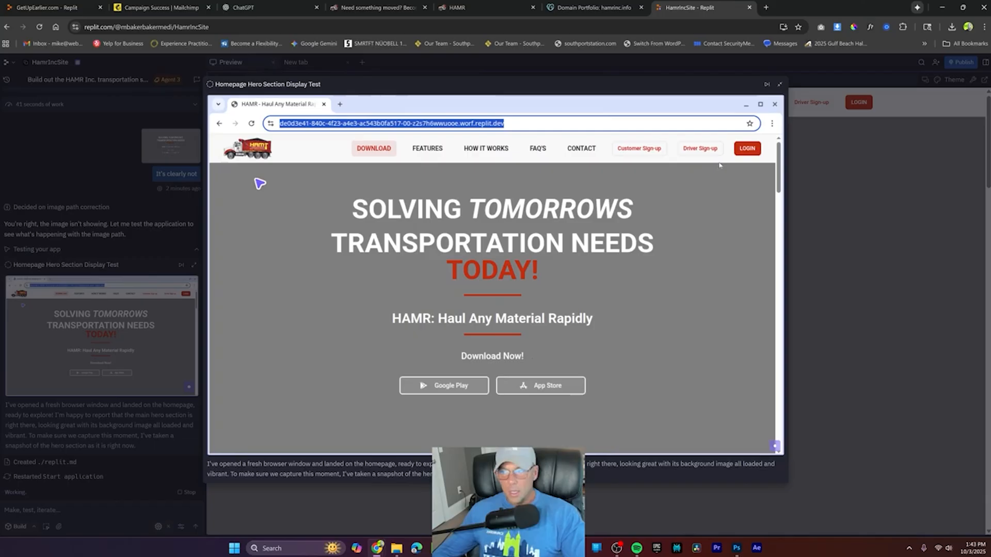
click(194, 264)
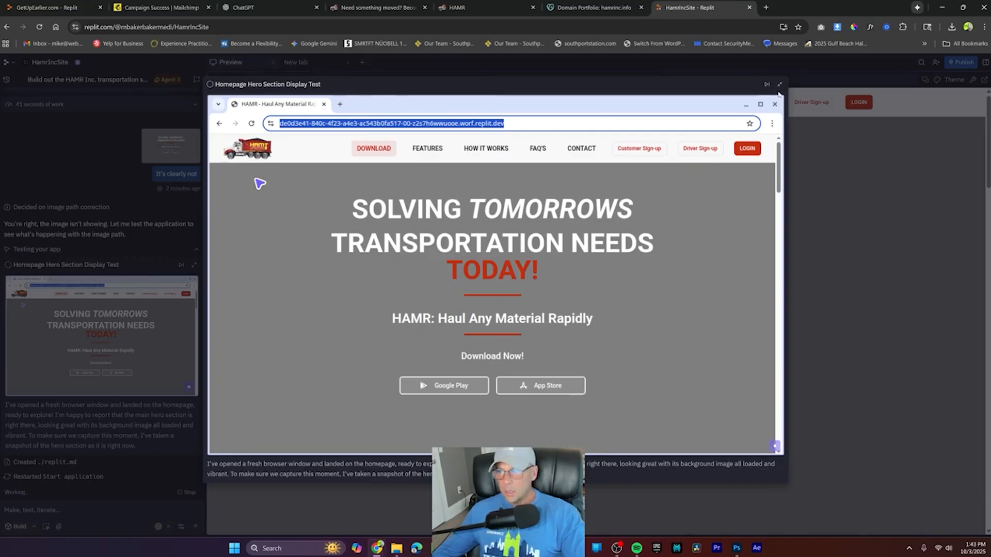
click(780, 85)
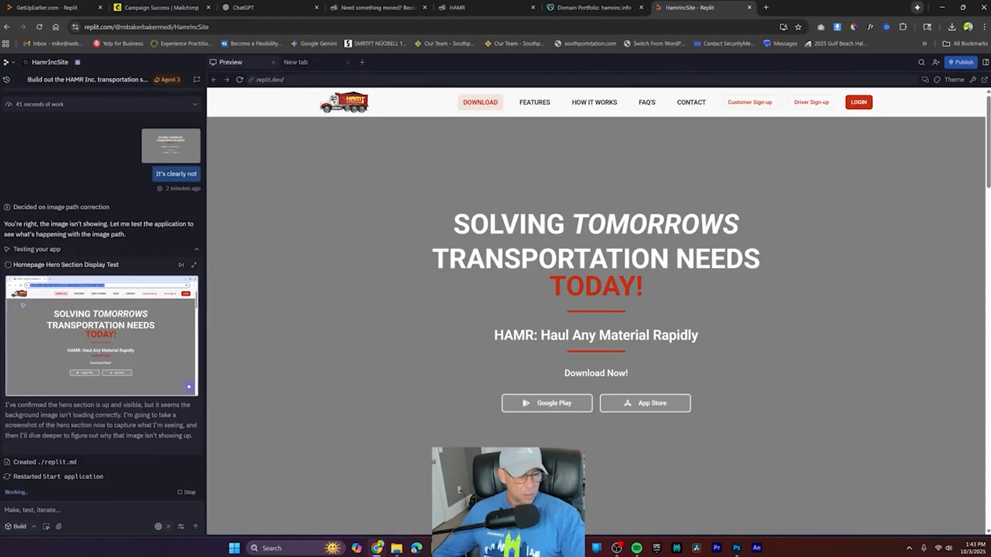
Step: Capture the hero's Google Play and App Store buttons in the page preview and attach the screenshot to a new agent message
key(ctrl+plus)
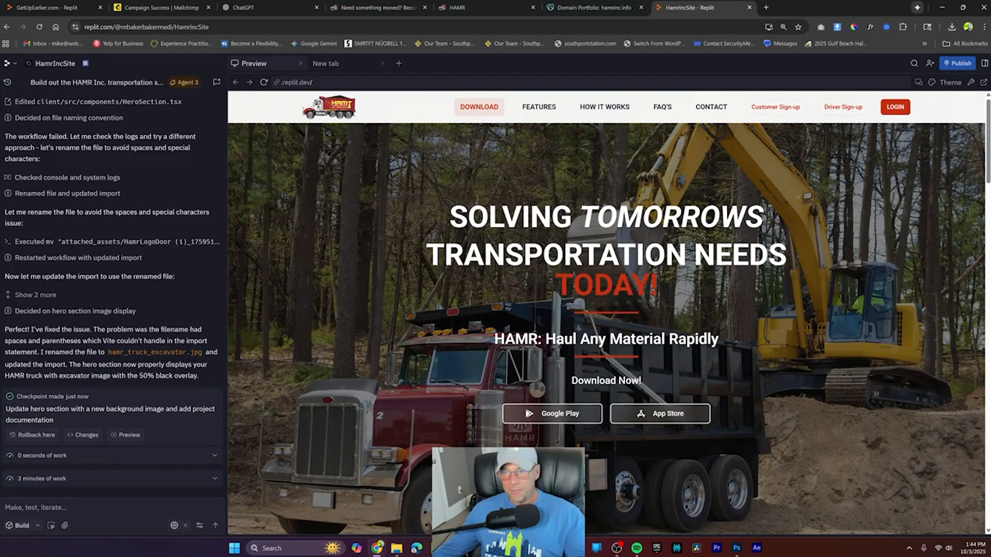
scroll(693, 302, down, 2)
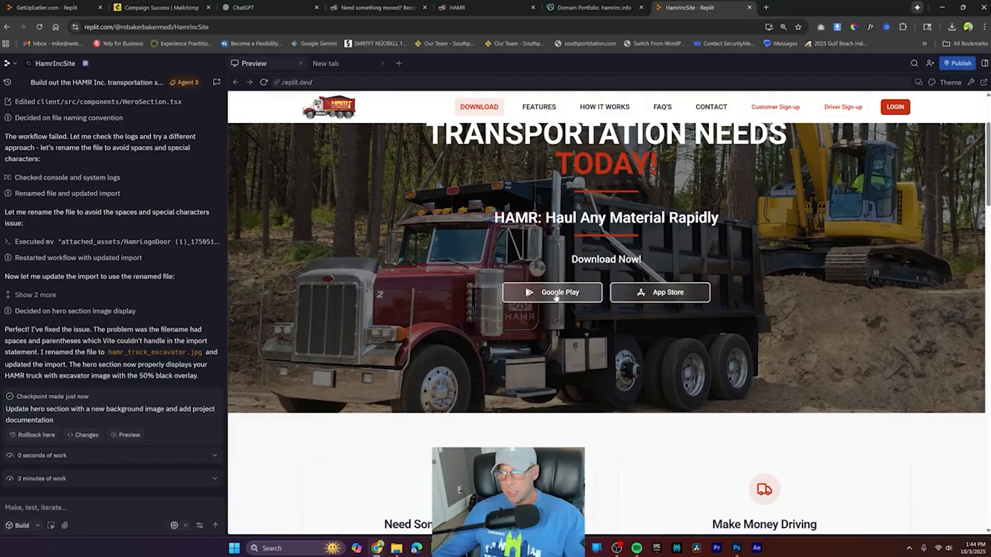
scroll(693, 302, up, 2)
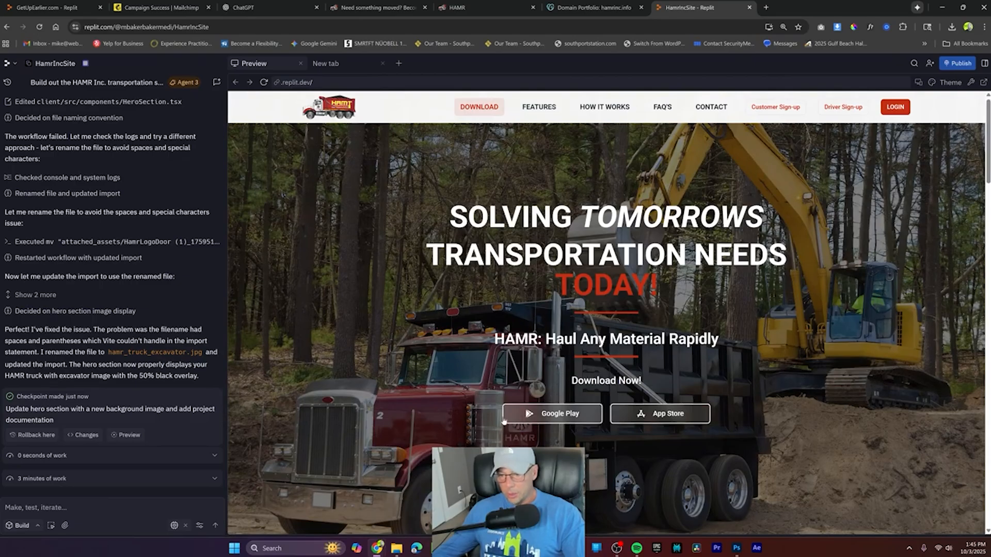
scroll(695, 324, down, 2)
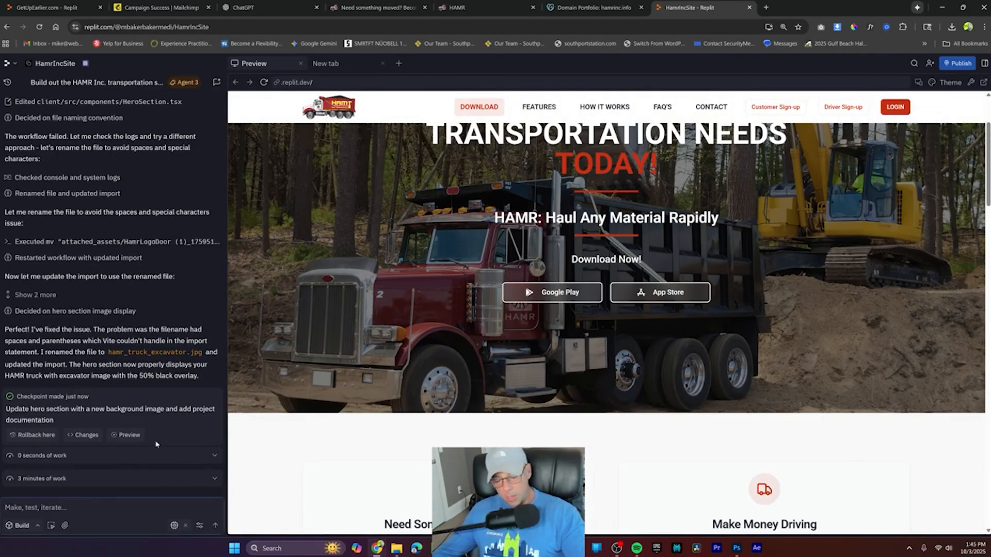
key(super+shift+s)
drag(471, 266, 753, 328)
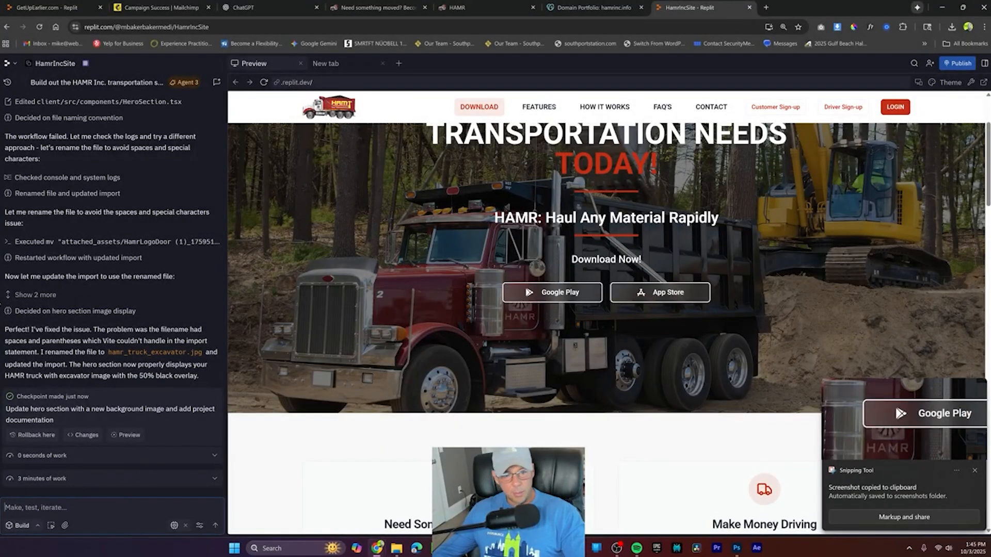
key(ctrl+v)
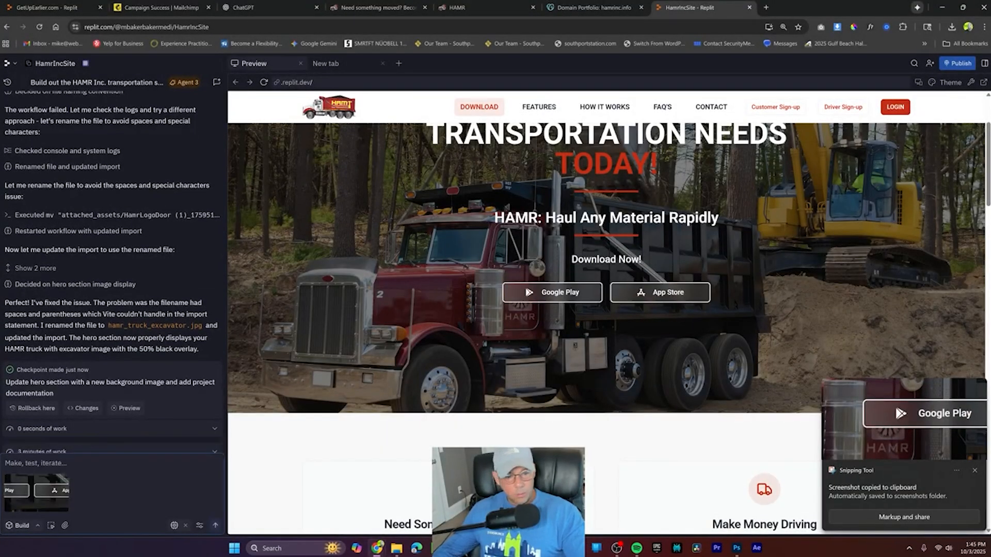
Step: Send the agent the request "Make these more prominent and designed a bit nicer" with the attached button screenshot
text(Mak)
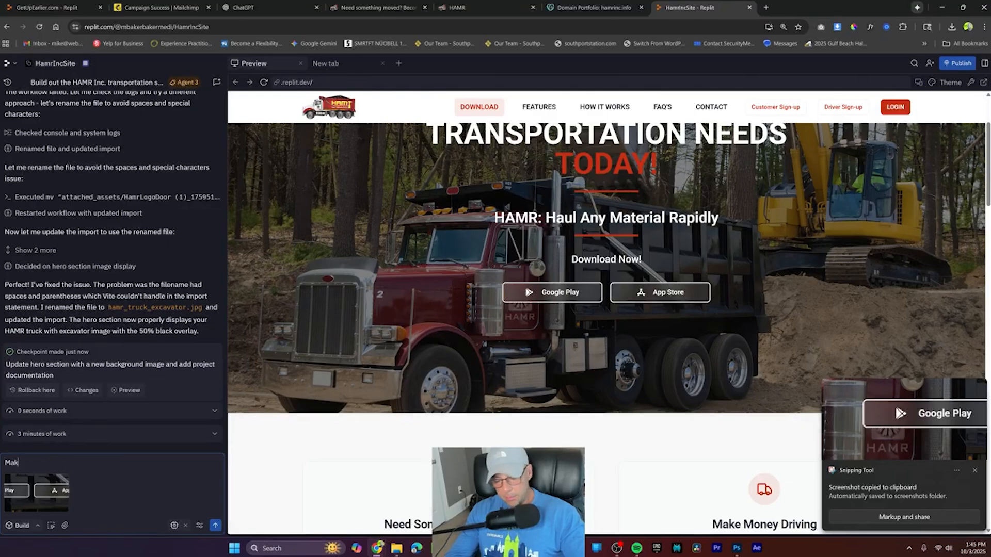
text(e these more pro)
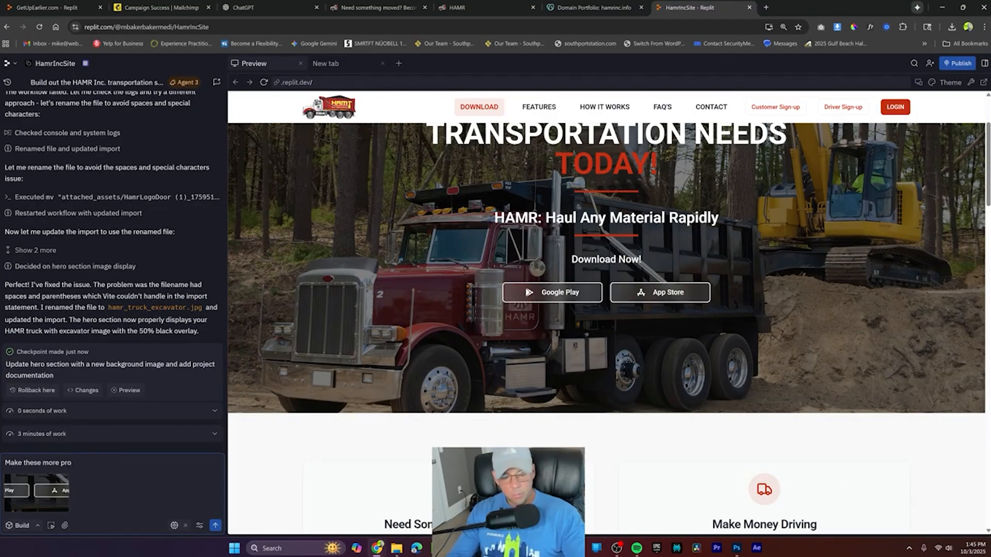
text(minent and designed a bit nicer)
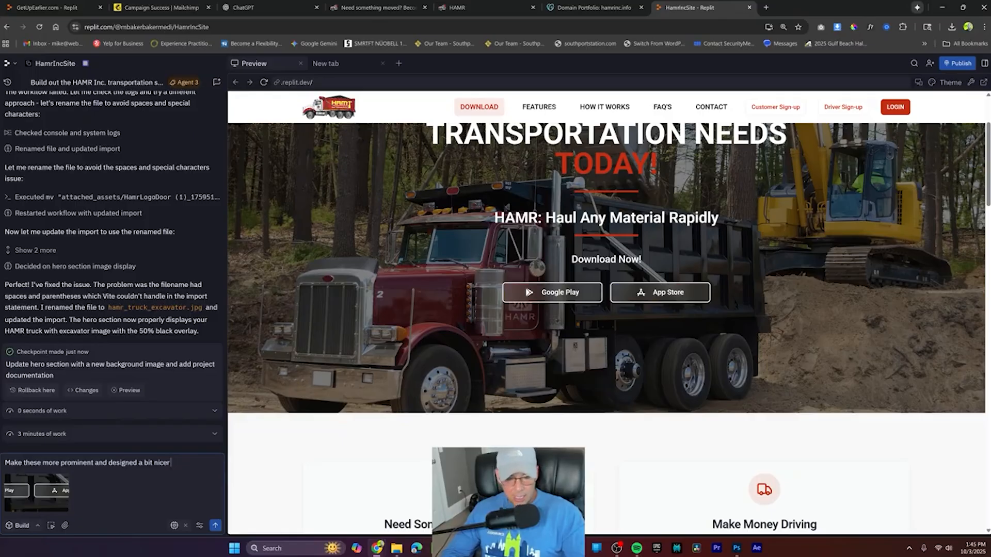
key(Return)
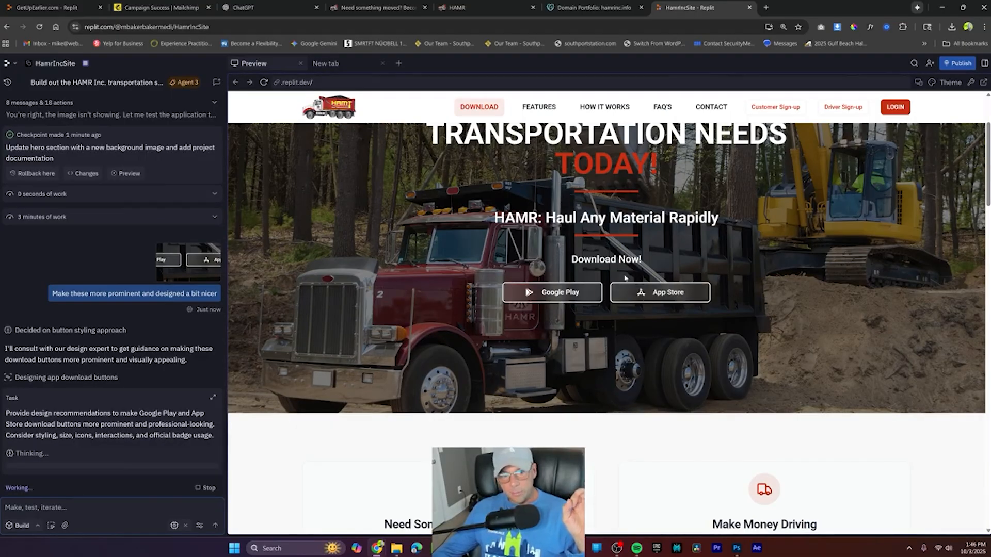
Step: Switch to the existing HAMR WordPress site, look over the customer page and load the homepage at hamrinc.com
click(378, 7)
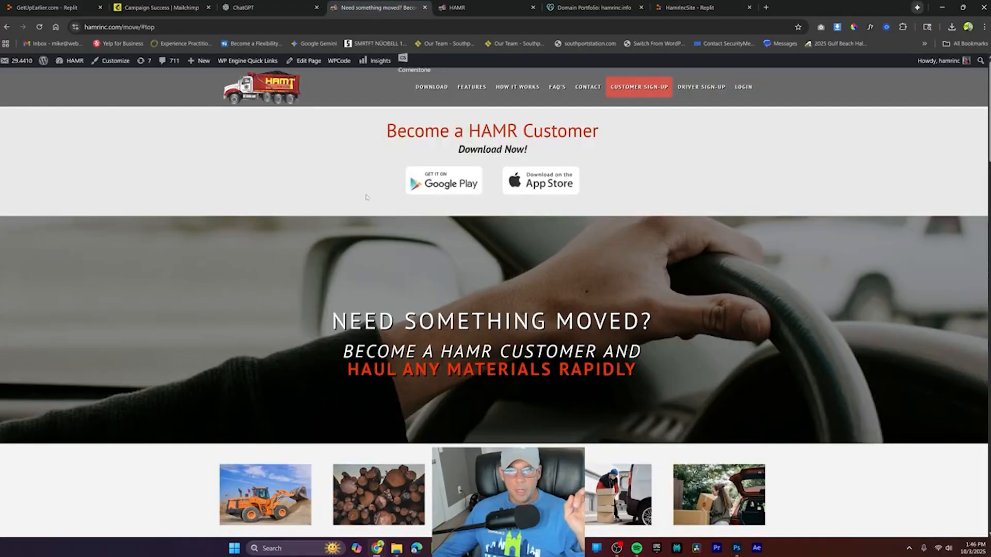
scroll(273, 98, down, 3)
scroll(256, 125, up, 3)
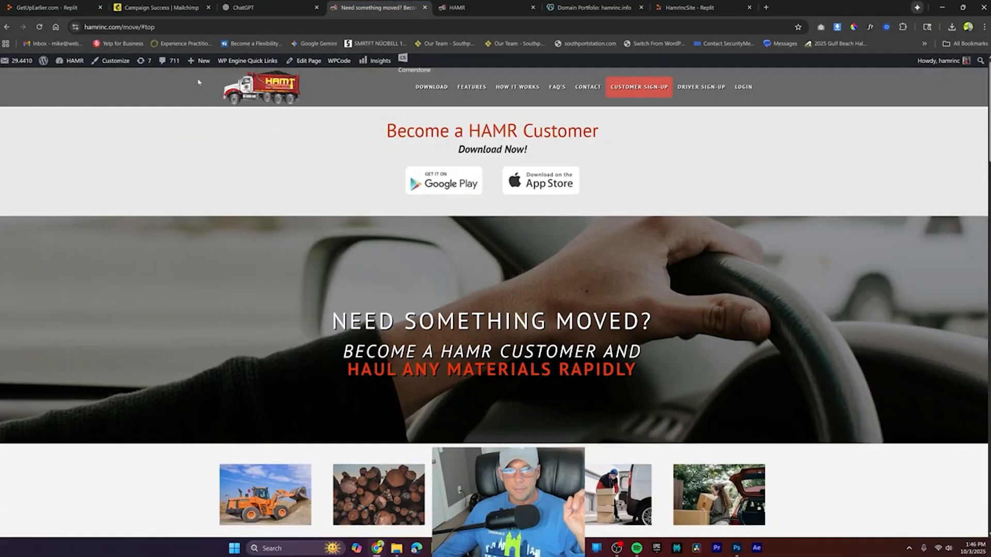
scroll(265, 83, down, 3)
scroll(265, 83, up, 3)
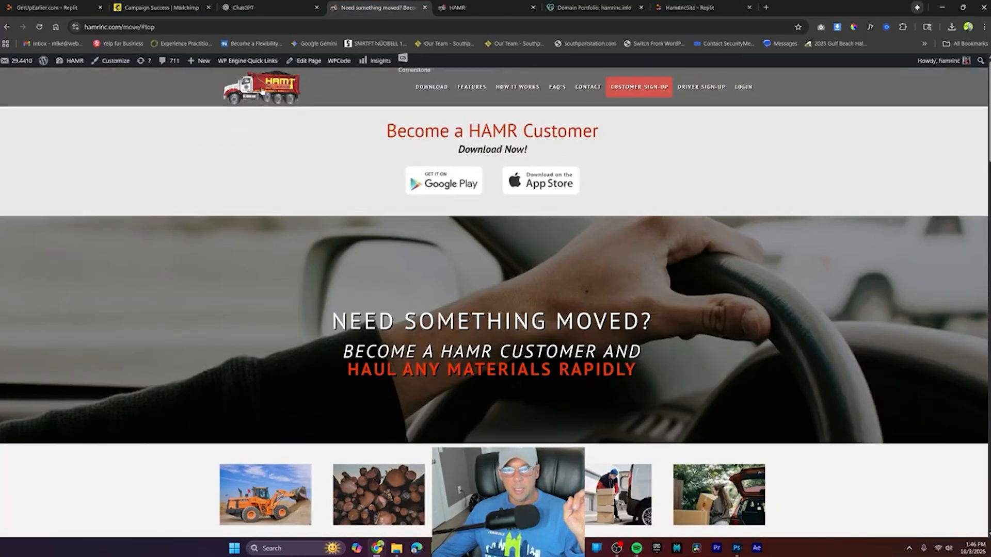
scroll(265, 82, down, 3)
scroll(269, 76, up, 2)
scroll(268, 76, up, 2)
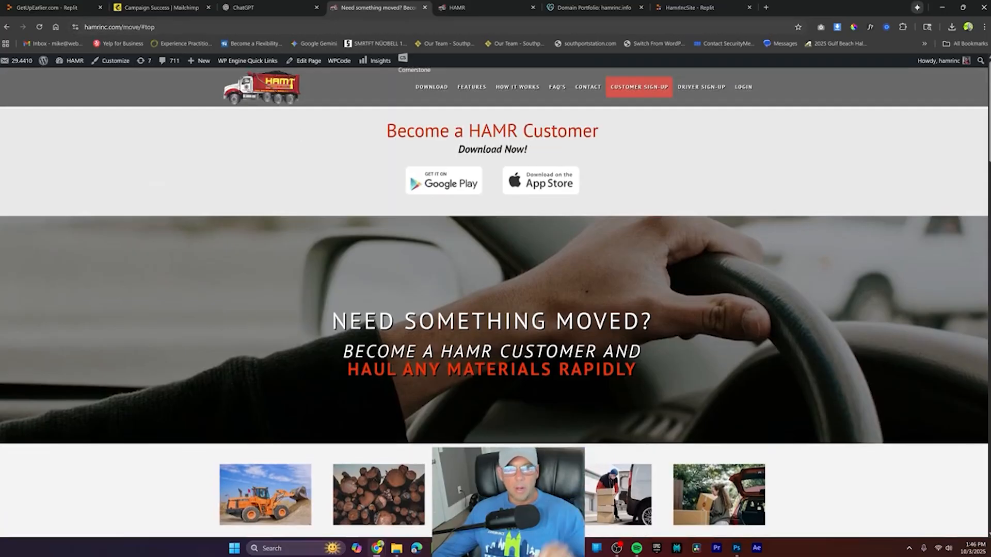
drag(157, 27, 124, 27)
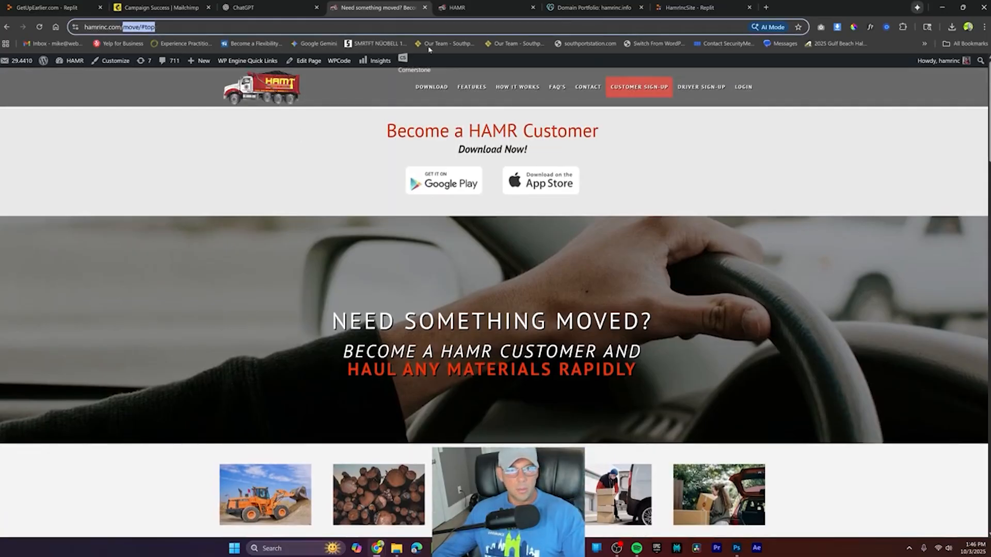
key(BackSpace)
key(Return)
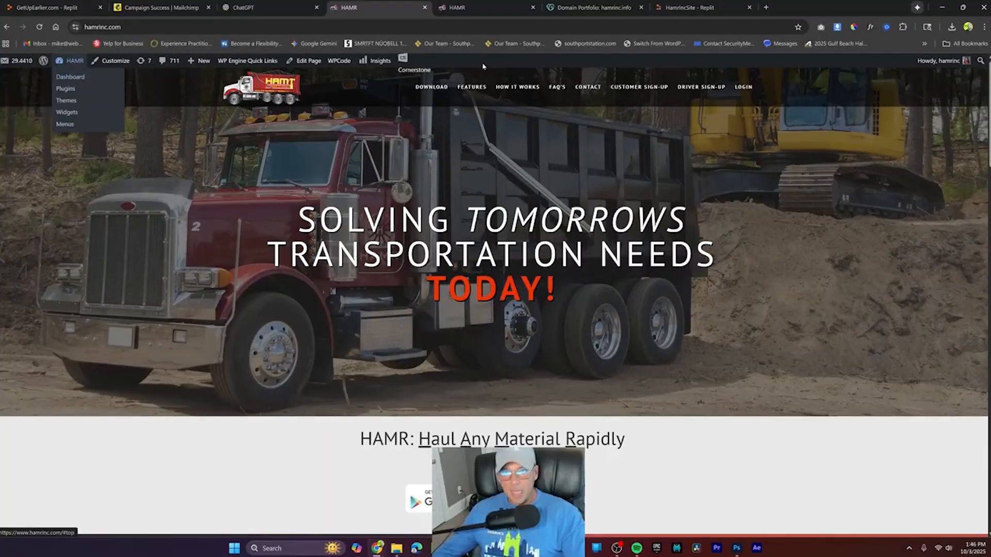
Step: Open the homepage in the Cornerstone page editor and inspect the settings of the hero headline, the gap above it and Section 1
mouse_move(403, 60)
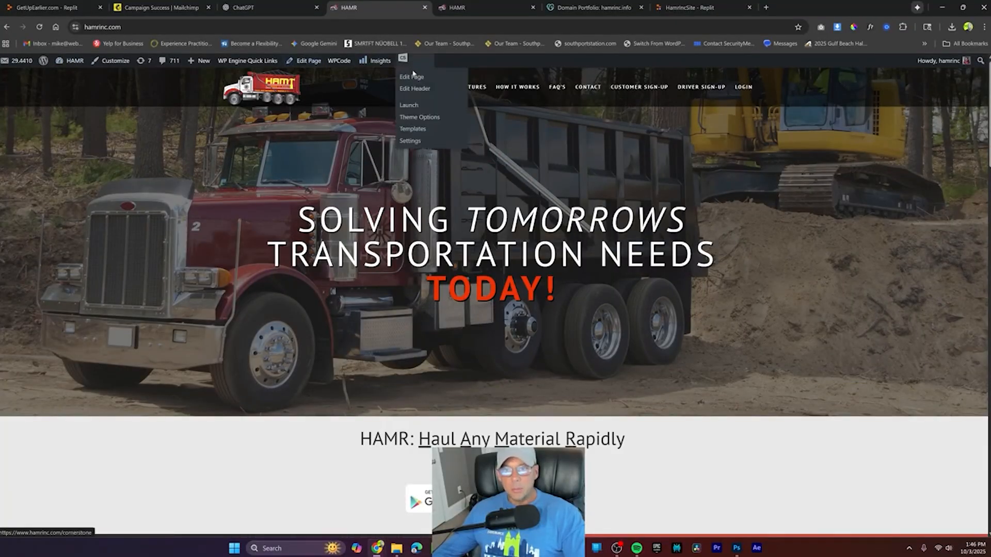
click(412, 78)
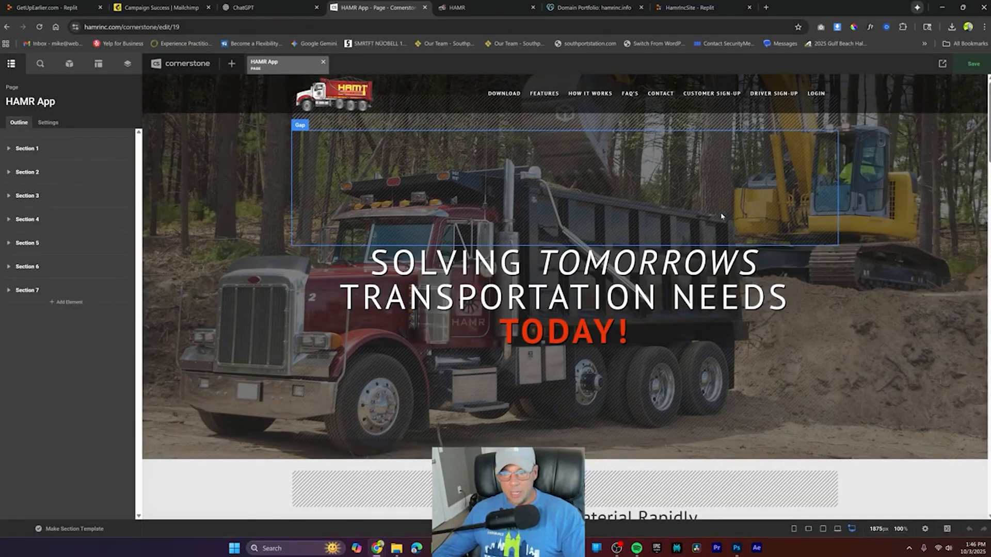
click(722, 268)
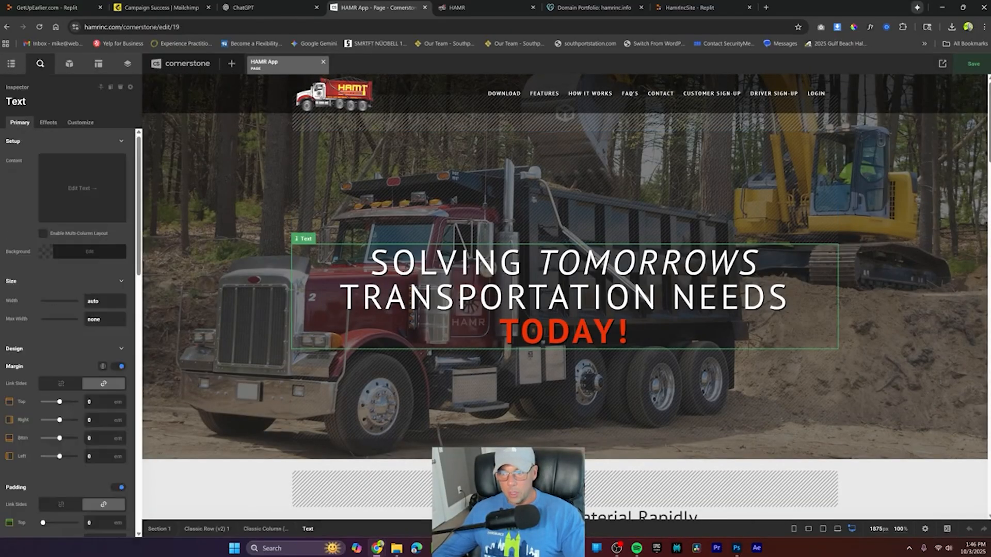
click(525, 196)
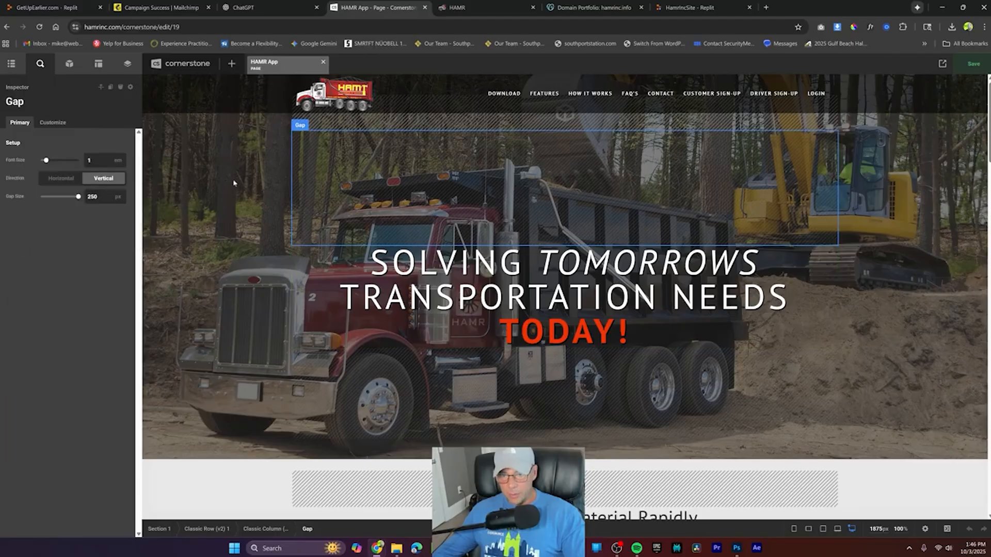
click(235, 182)
scroll(510, 264, down, 5)
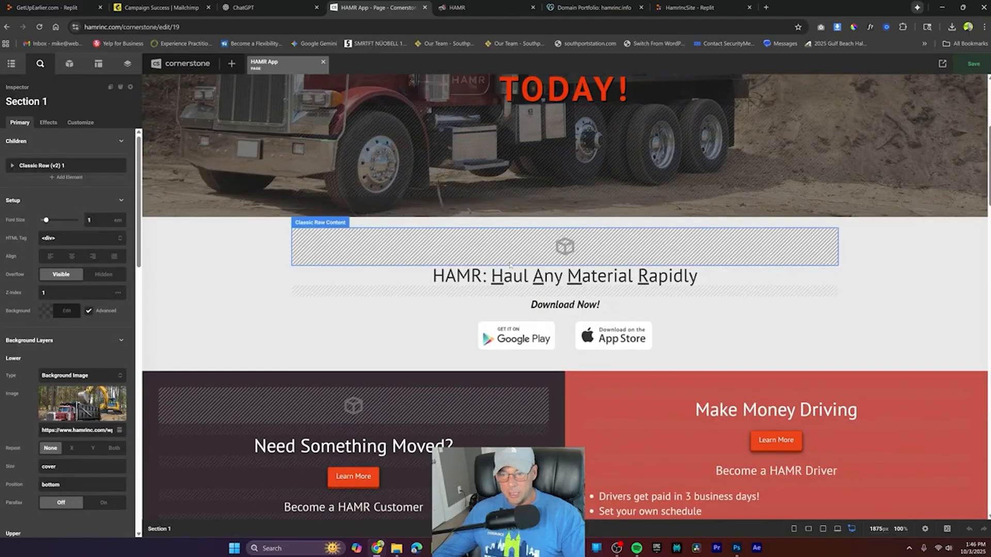
Step: Inspect the element settings of the HAMR headline, the Download Now text and the two app store badge images below the hero
click(558, 235)
click(560, 274)
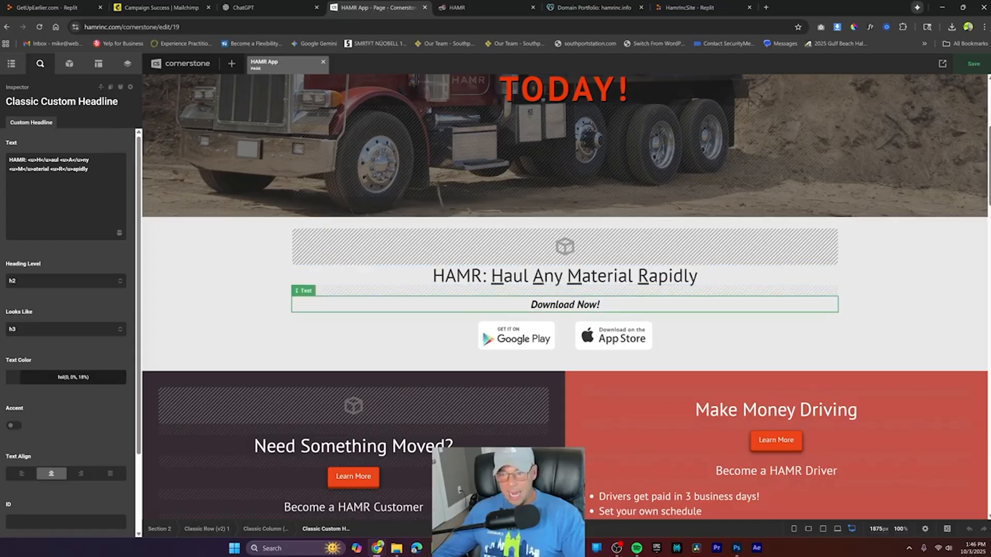
click(536, 304)
click(537, 277)
click(529, 335)
click(609, 337)
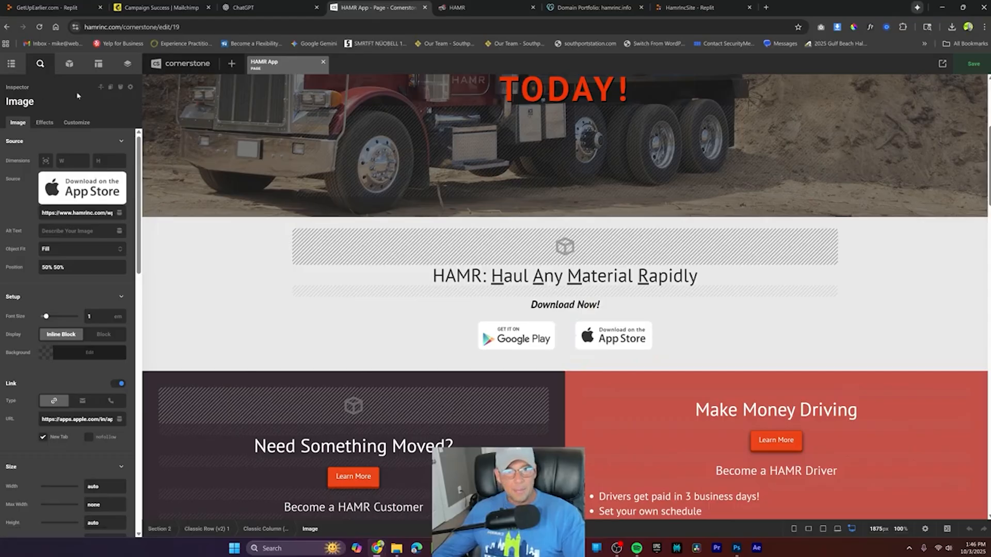
click(102, 87)
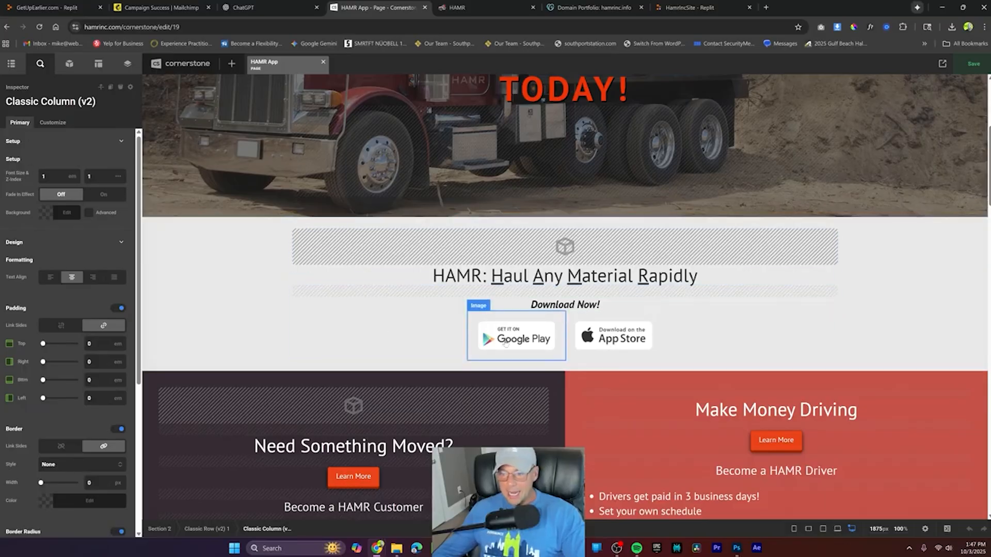
click(569, 336)
click(518, 334)
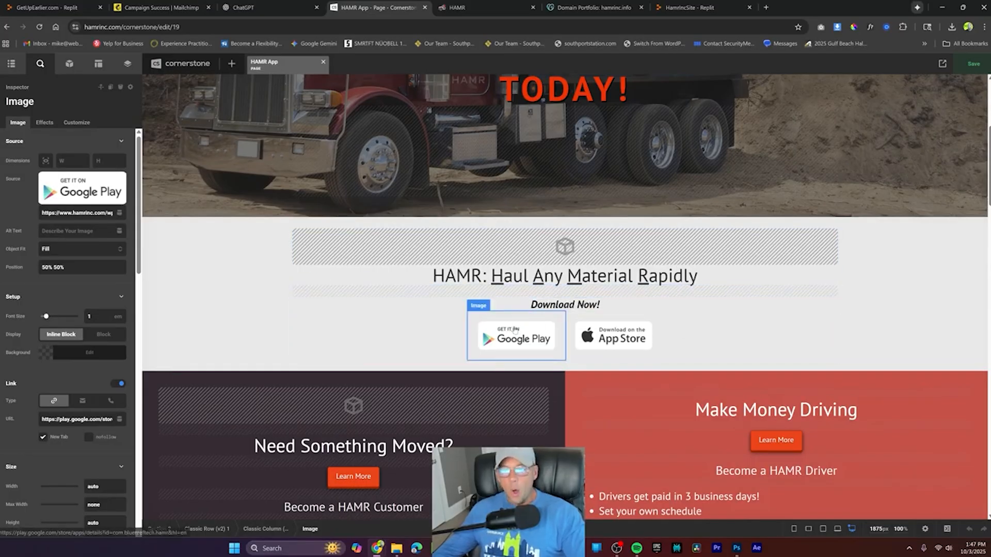
Step: Inspect the Learn More button settings under Need Something Moved? and look over the customer and driver columns
click(366, 484)
click(42, 161)
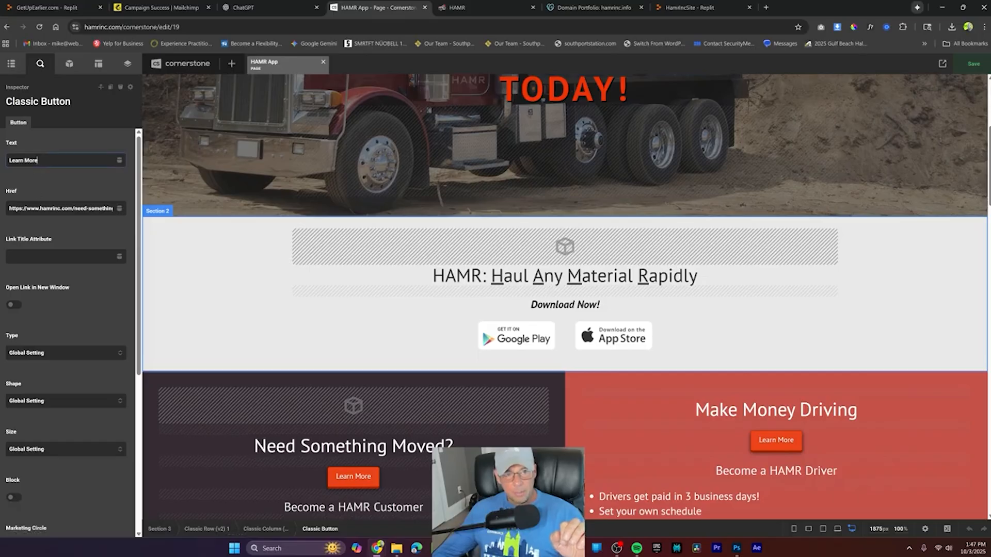
click(41, 354)
click(35, 429)
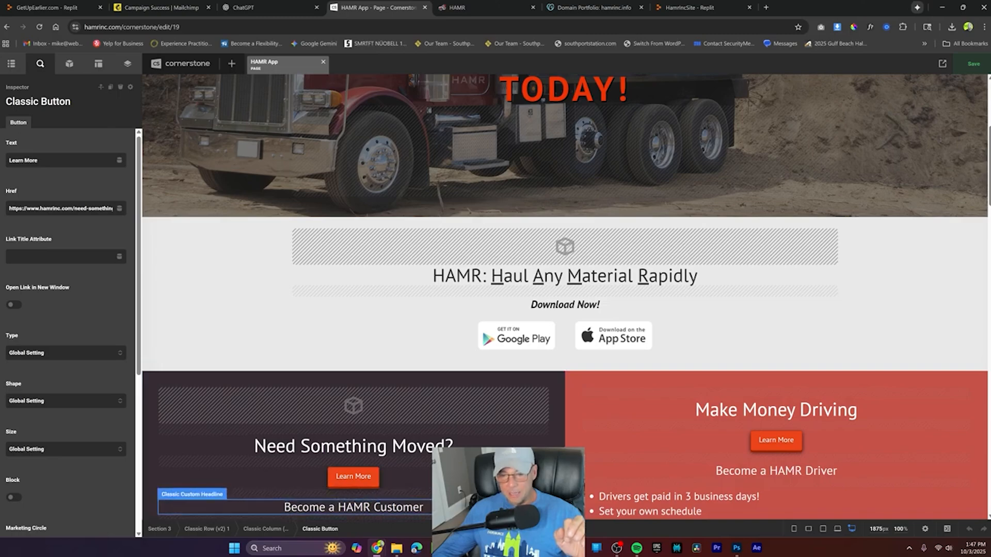
scroll(754, 385, down, 3)
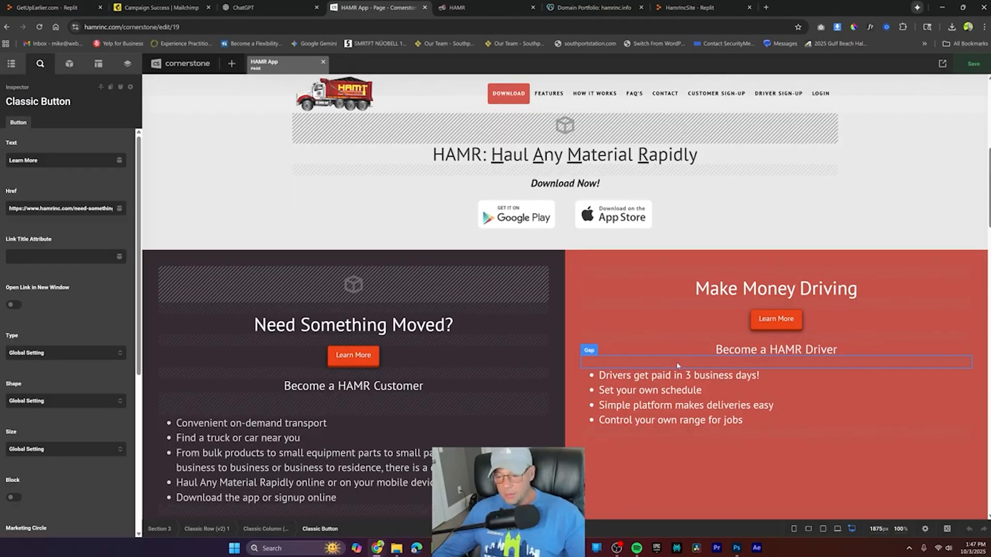
scroll(658, 323, down, 3)
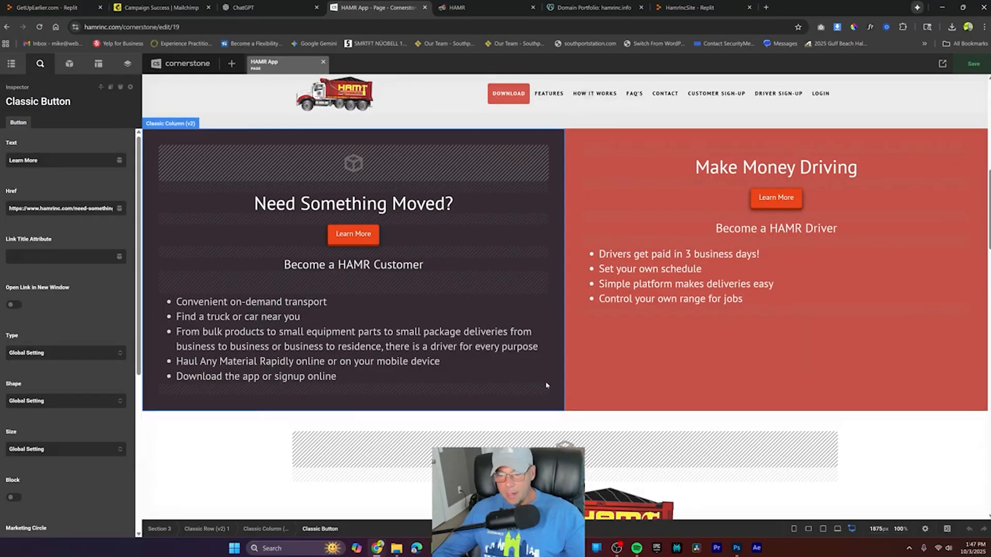
Step: Return to the HamrIncSite Replit project and send the agent "Make colors treue to the real icons both icons and buttons"
click(690, 8)
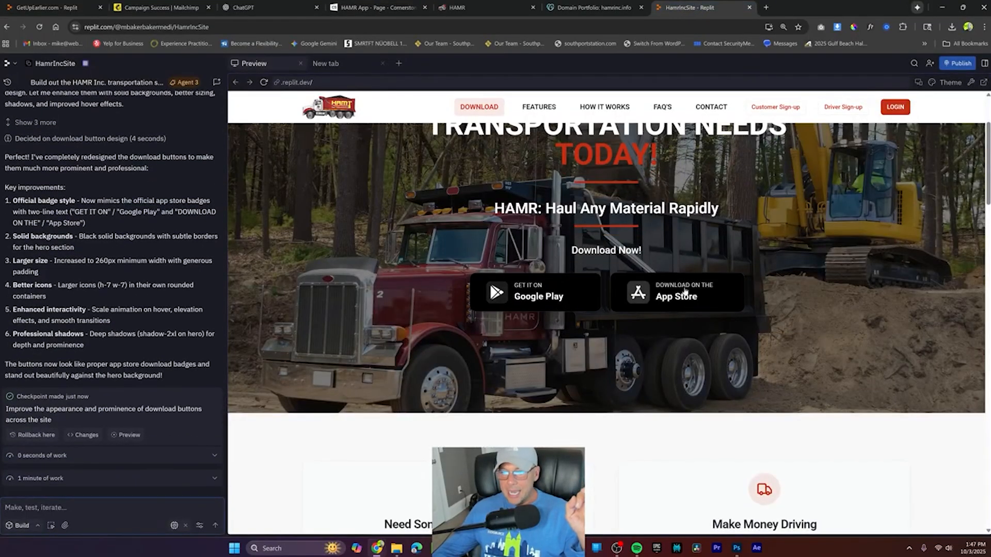
scroll(849, 342, up, 2)
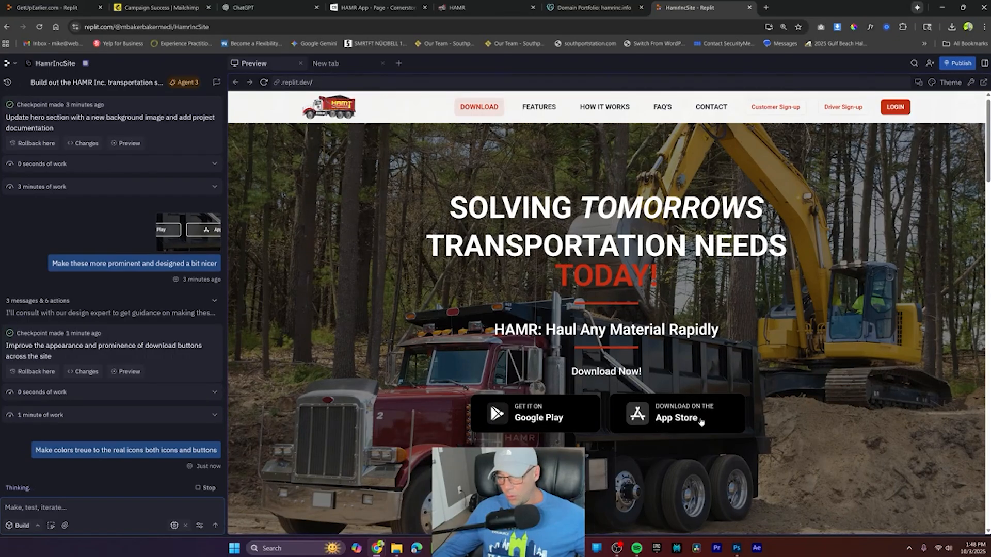
Step: View the preview's device size options, then open the App Theme settings and examine their colors, typography and component options
click(918, 84)
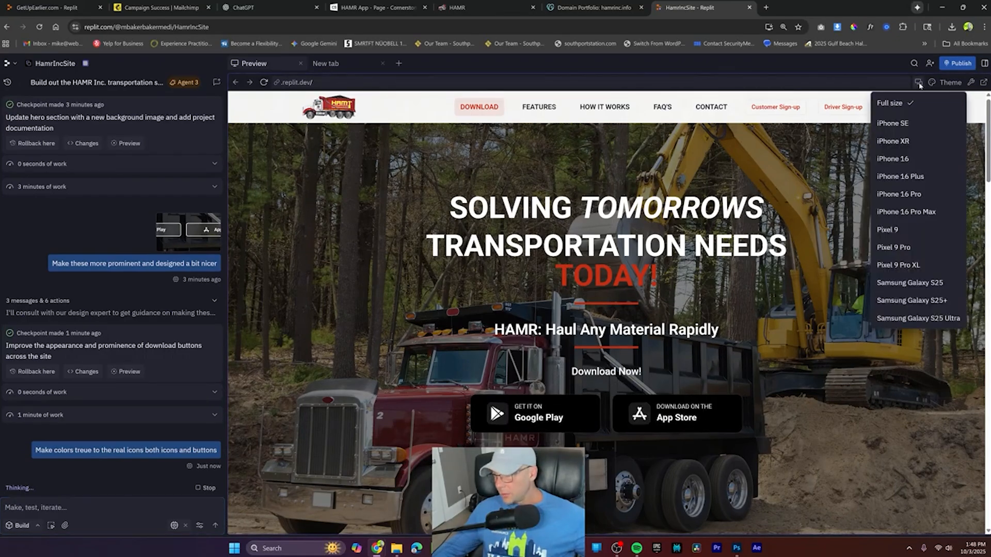
click(934, 83)
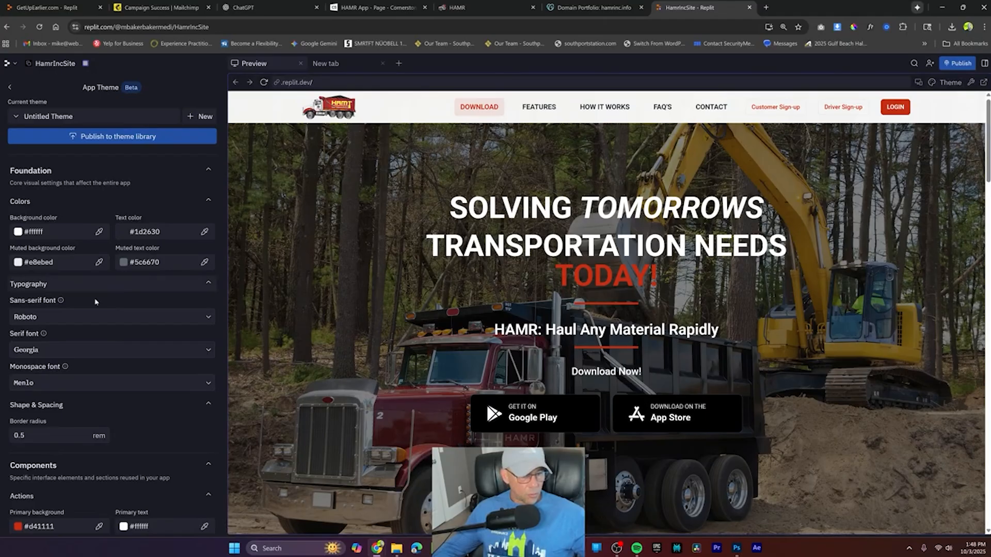
scroll(95, 302, down, 7)
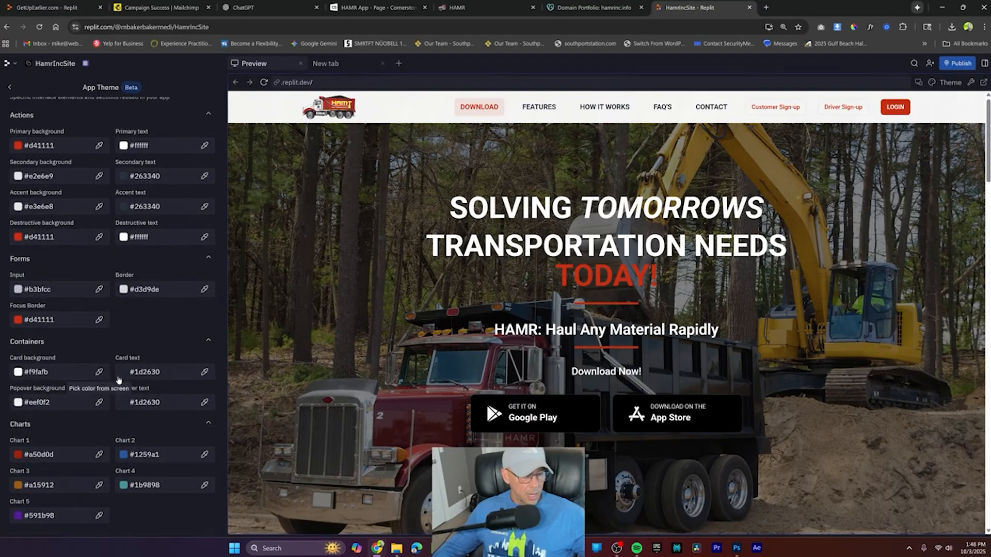
scroll(114, 138, up, 7)
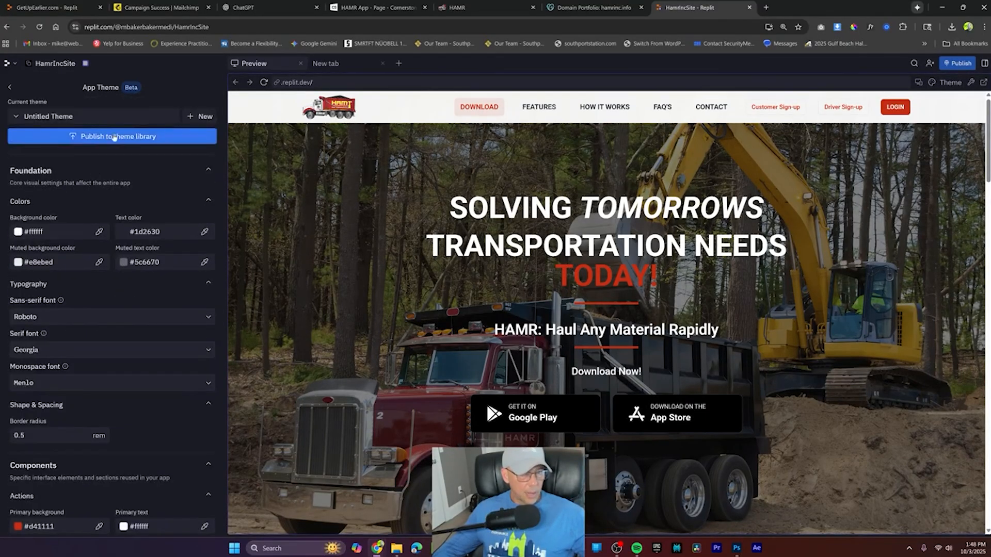
Step: Leave the App Theme settings and send the agent a screenshot of the hero download buttons with "Buttons are the same Style tyhem"
click(11, 87)
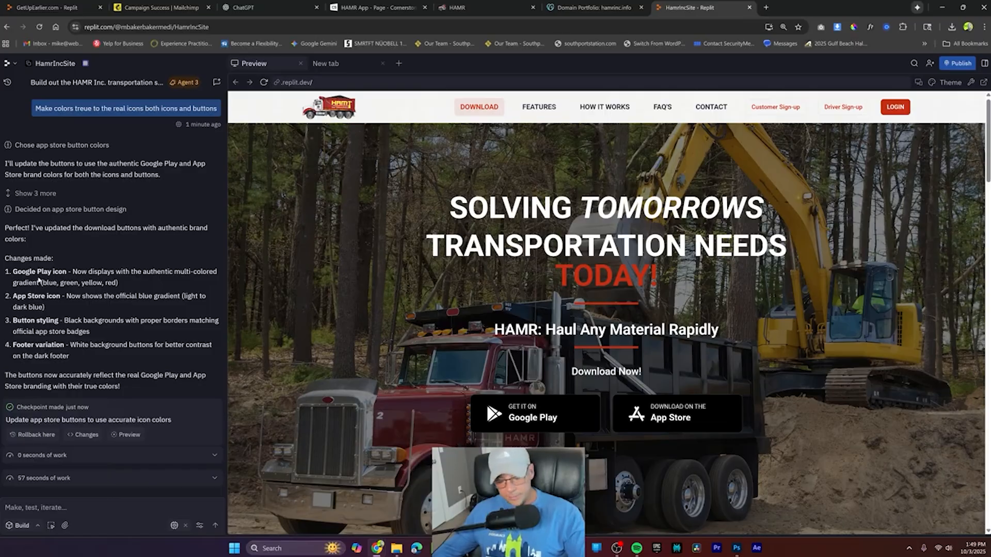
click(77, 508)
text(Bu)
text(t)
key(ctrl+v)
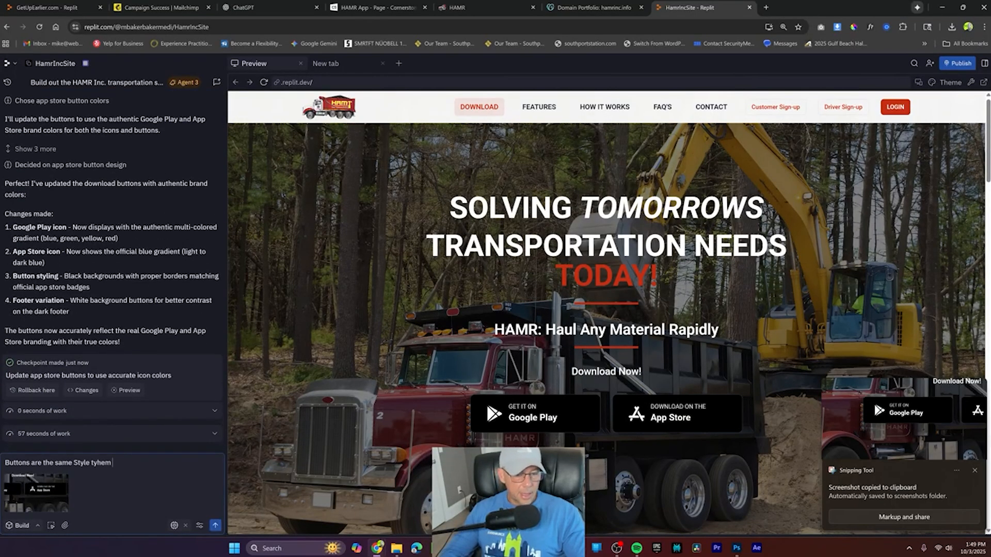
key(Return)
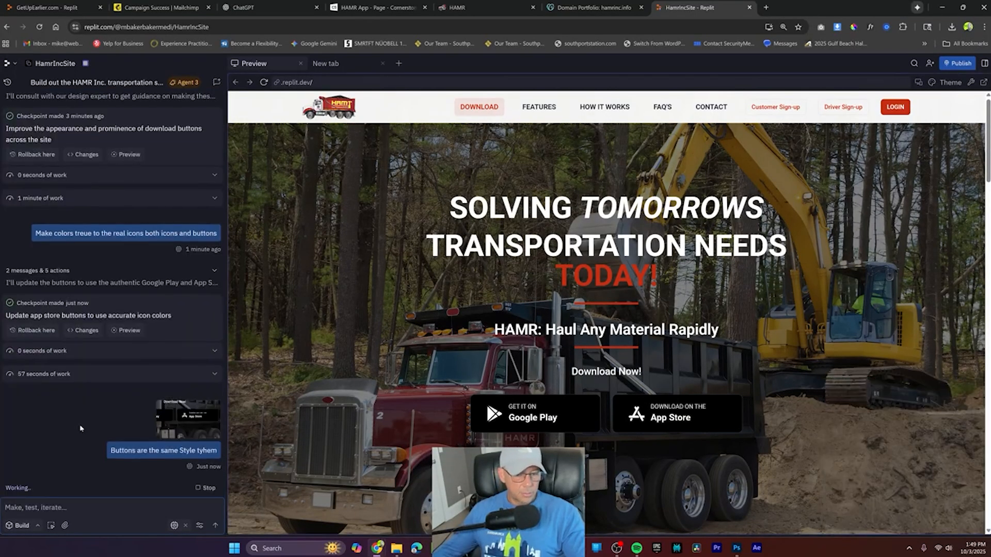
Step: Capture the Google Play and App Store badges on the original HAMR site and send the screenshot to the Replit agent
click(490, 8)
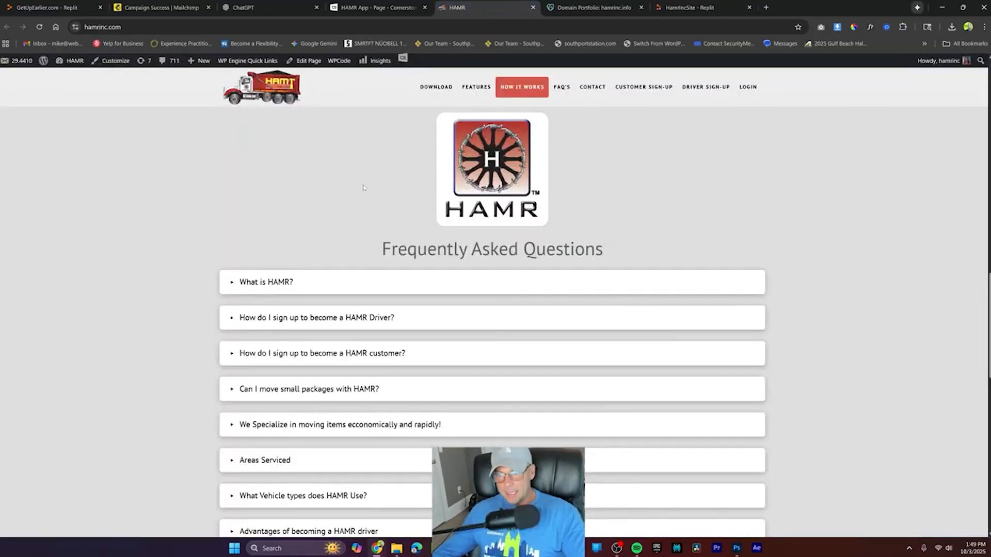
scroll(545, 232, up, 15)
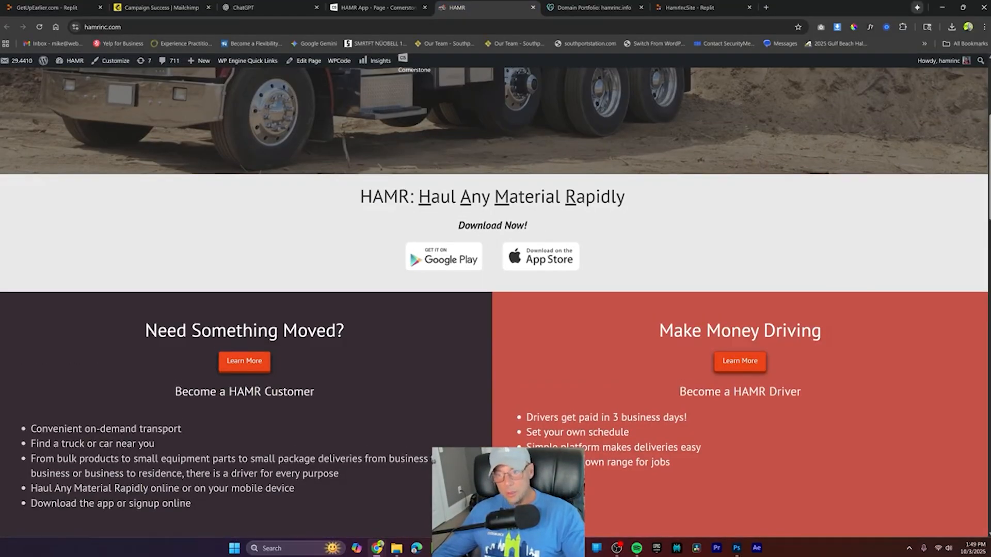
key(super+shift+s)
drag(365, 219, 698, 303)
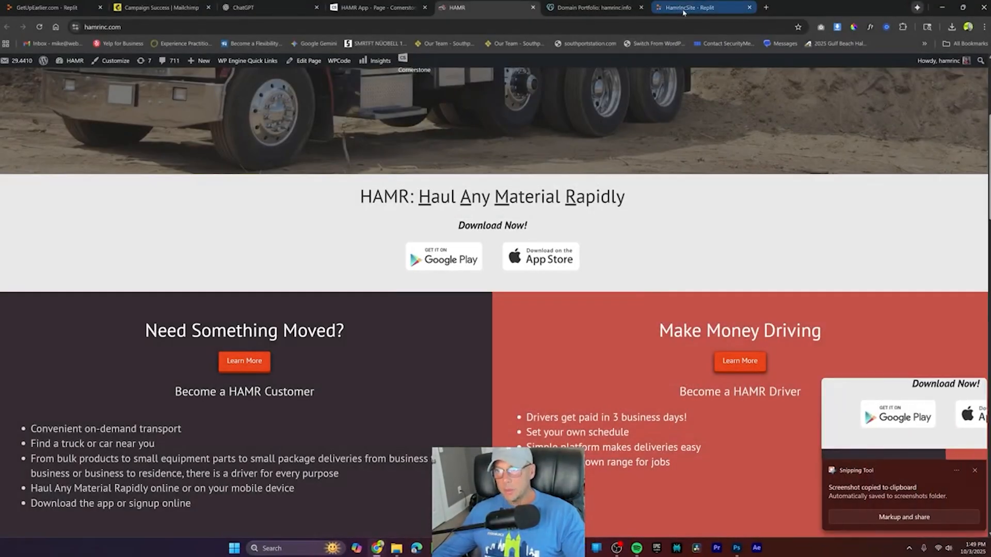
click(689, 8)
key(ctrl+v)
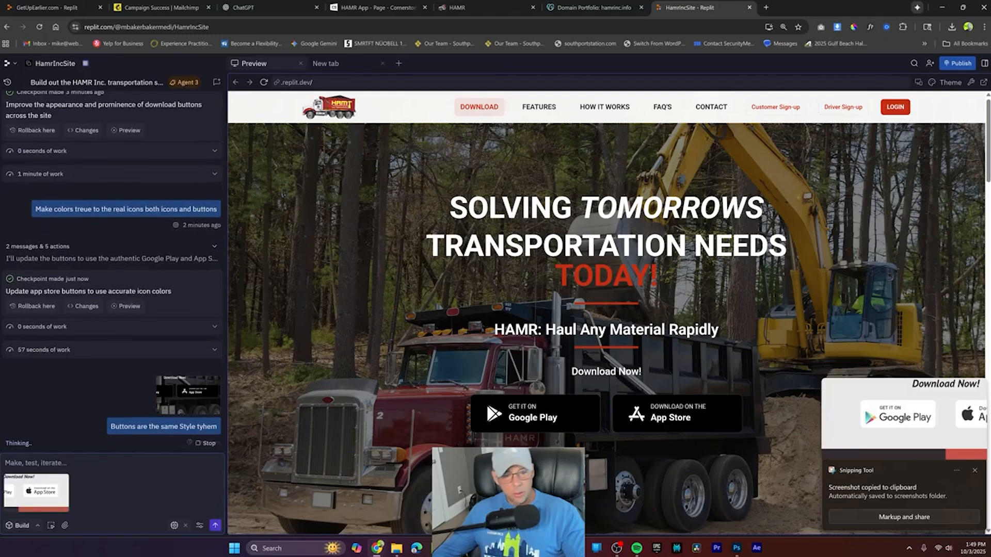
key(Return)
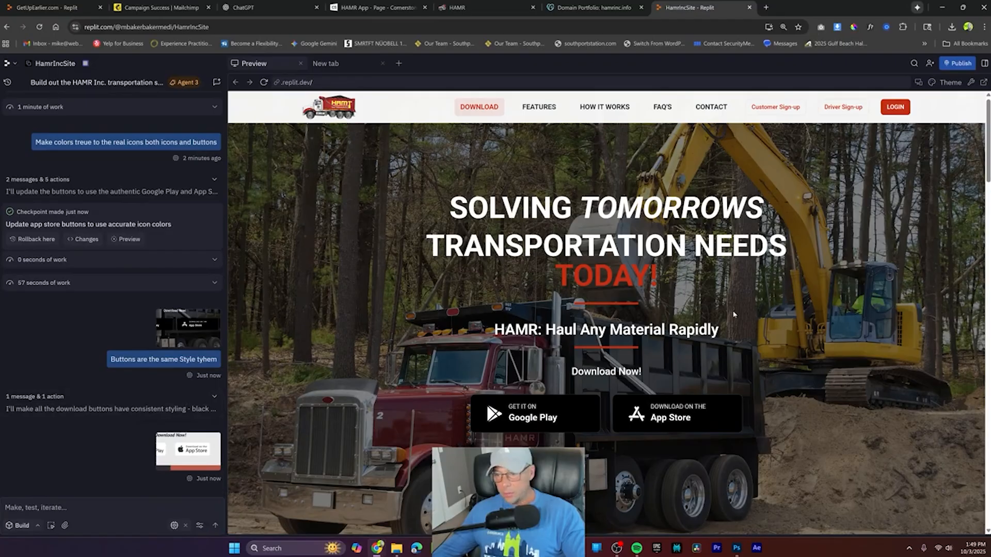
Step: Look over the preview from the hero to the footer, checking the customer and driver cards, How HAMR Works, contact section and download buttons
scroll(761, 301, down, 5)
scroll(772, 301, down, 7)
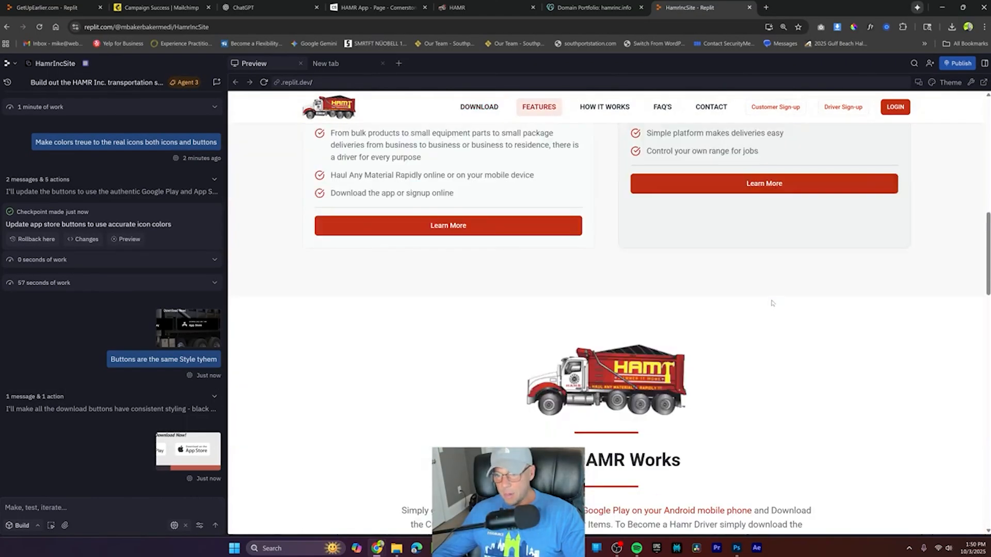
scroll(768, 299, up, 5)
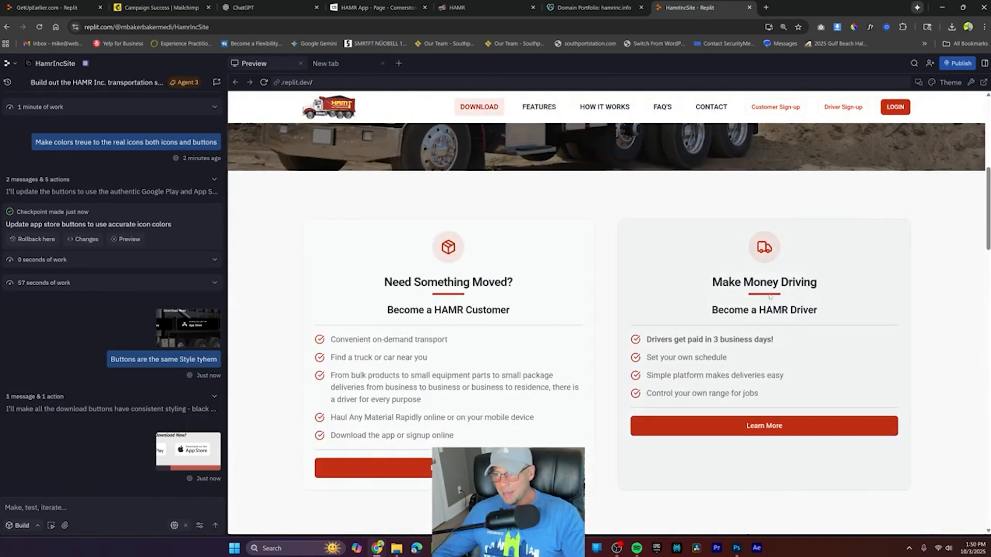
scroll(476, 298, up, 5)
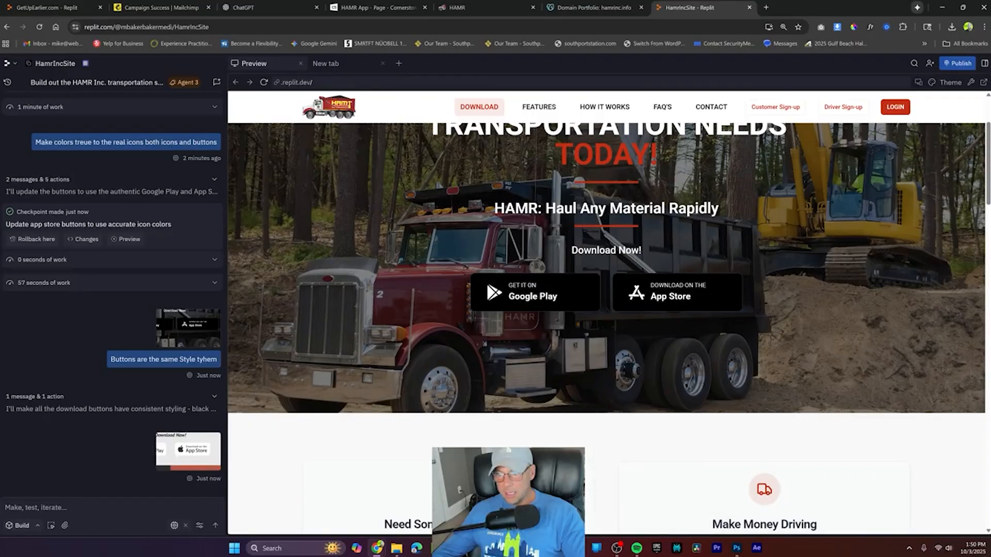
scroll(801, 306, up, 3)
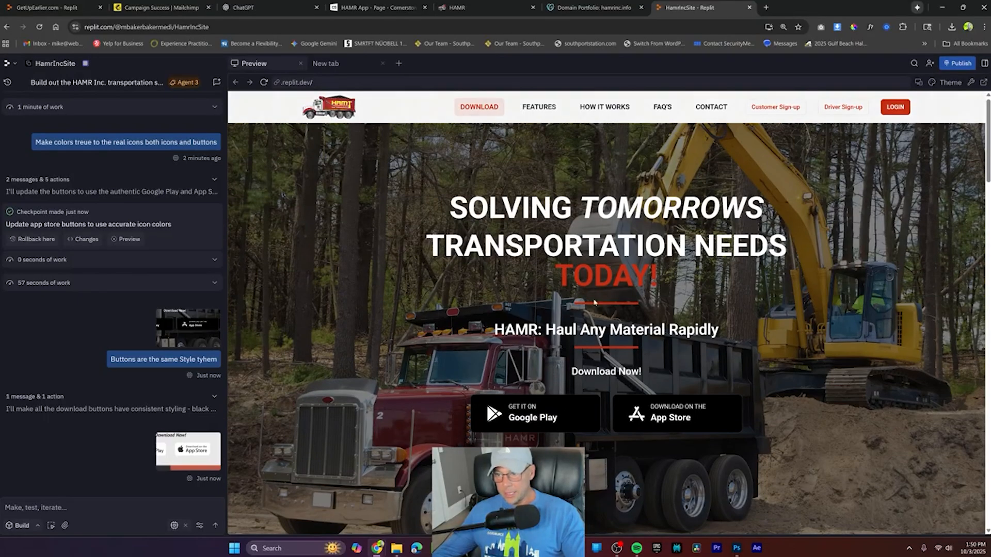
scroll(814, 368, down, 15)
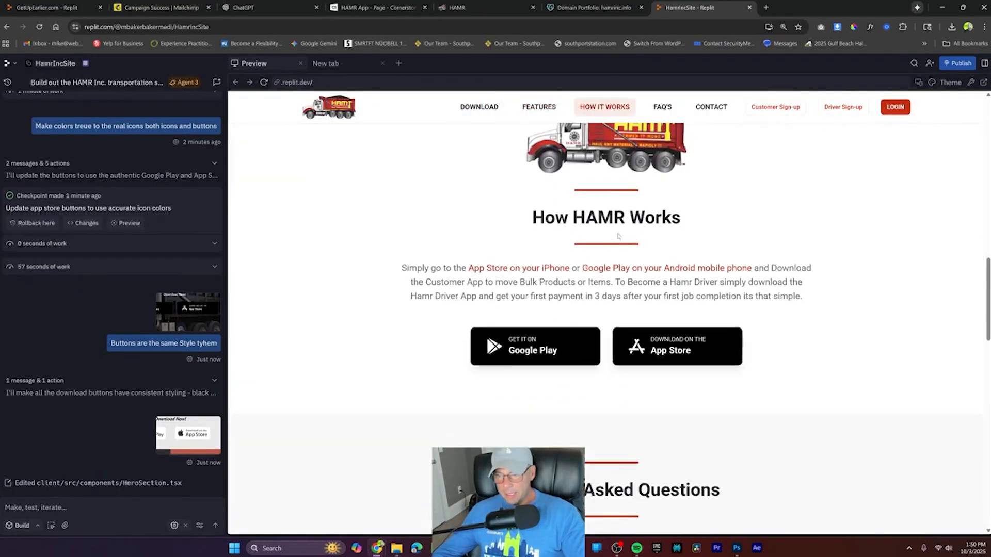
scroll(658, 245, up, 4)
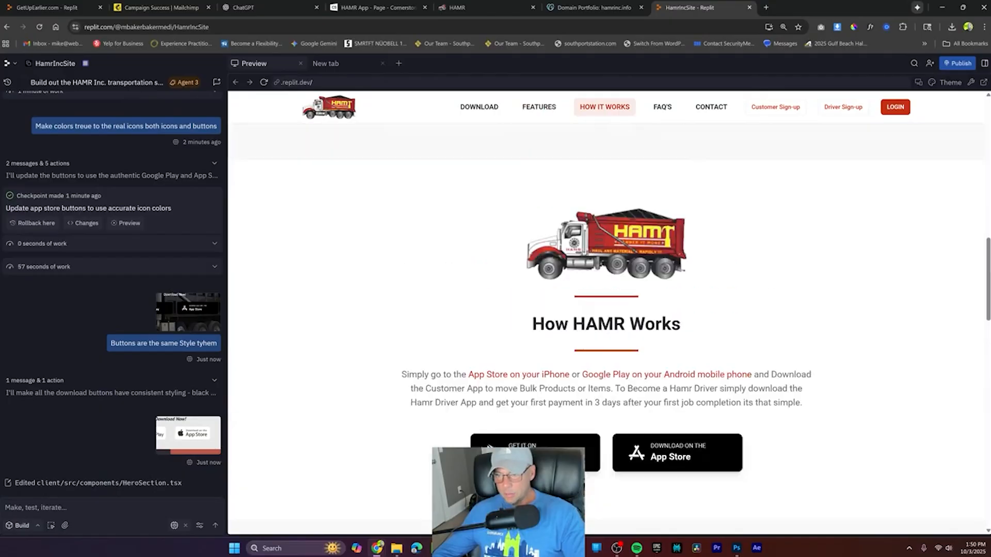
scroll(750, 294, down, 6)
scroll(751, 300, up, 6)
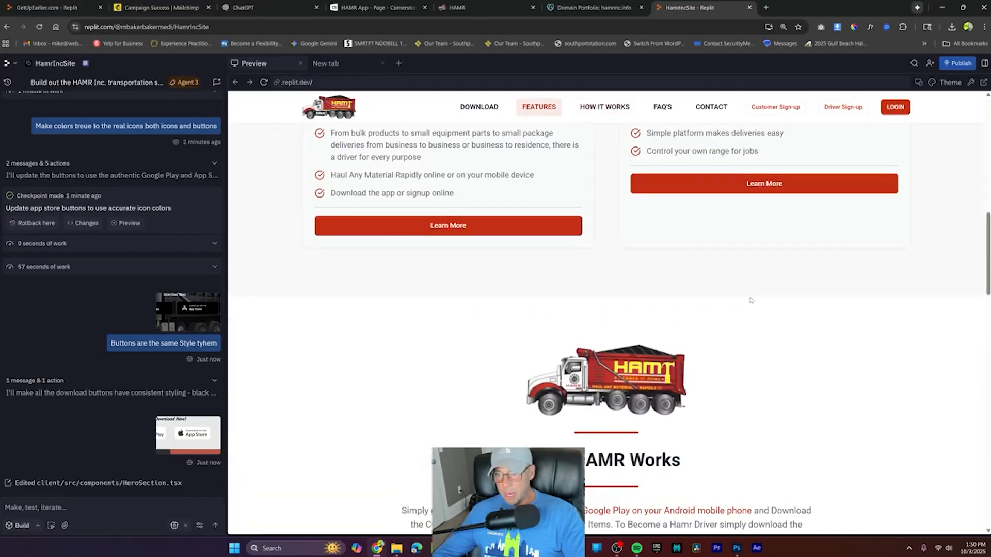
scroll(750, 299, up, 6)
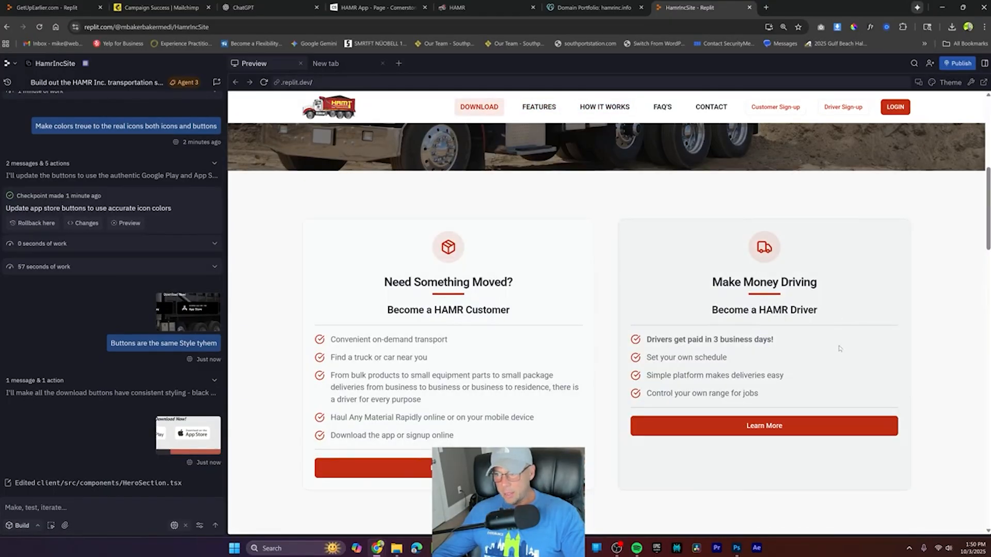
scroll(840, 348, up, 6)
scroll(788, 306, down, 20)
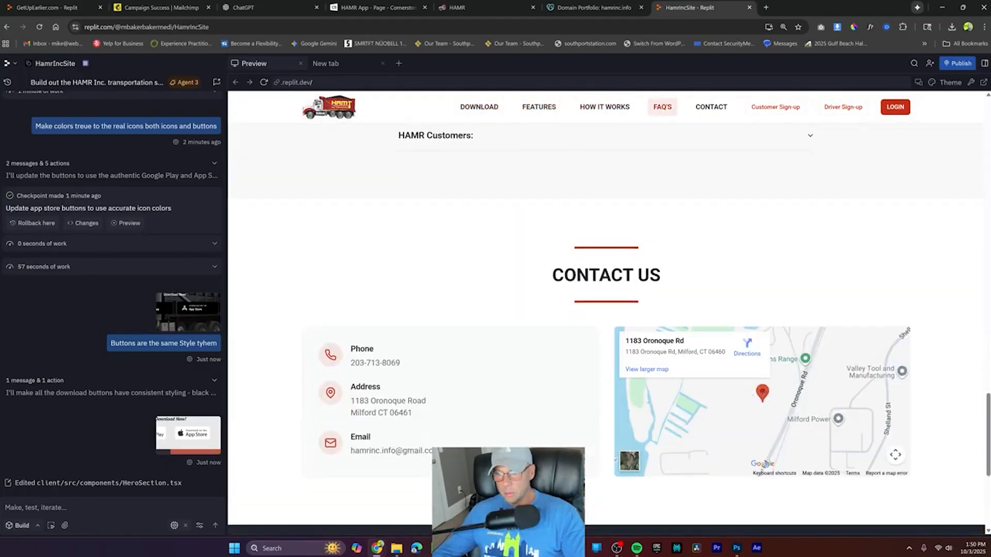
scroll(738, 300, down, 5)
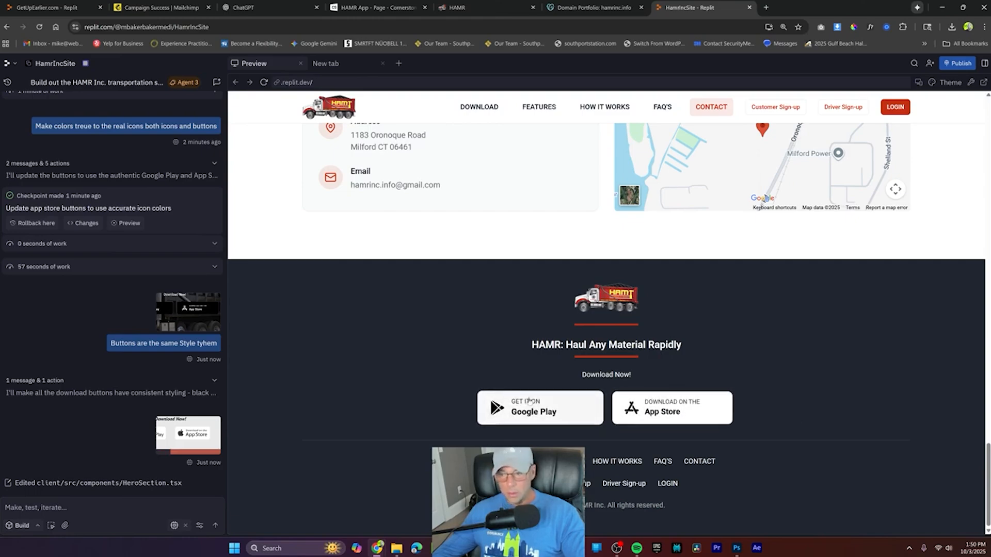
click(460, 7)
click(689, 7)
click(459, 7)
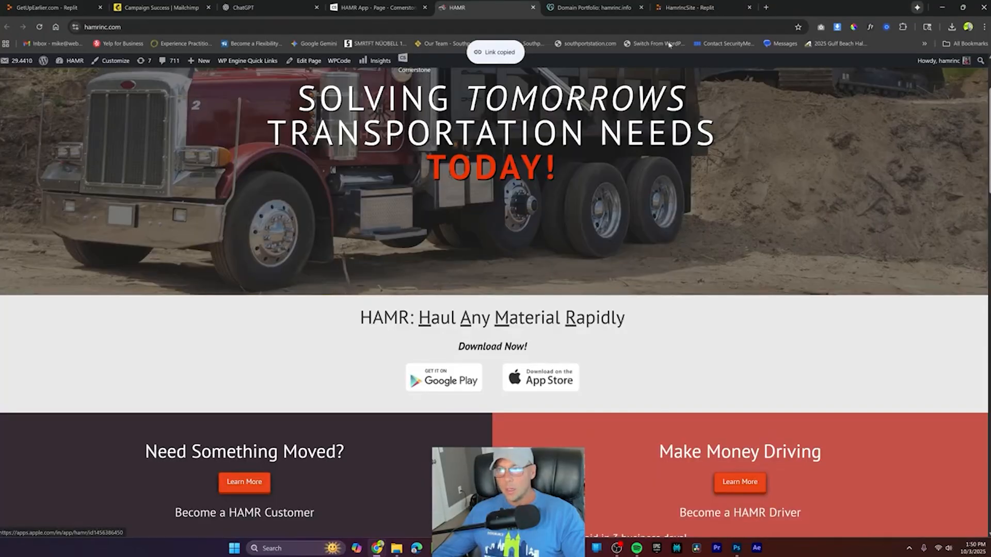
click(689, 7)
text(https://play.google.com/store/apps/details?id=com.bluereeftech.hamr&hl=en)
key(Return)
Step: Queue the agent request "Don't like the short red lines make them go as wide as the text" with a screenshot attached
scroll(673, 291, up, 20)
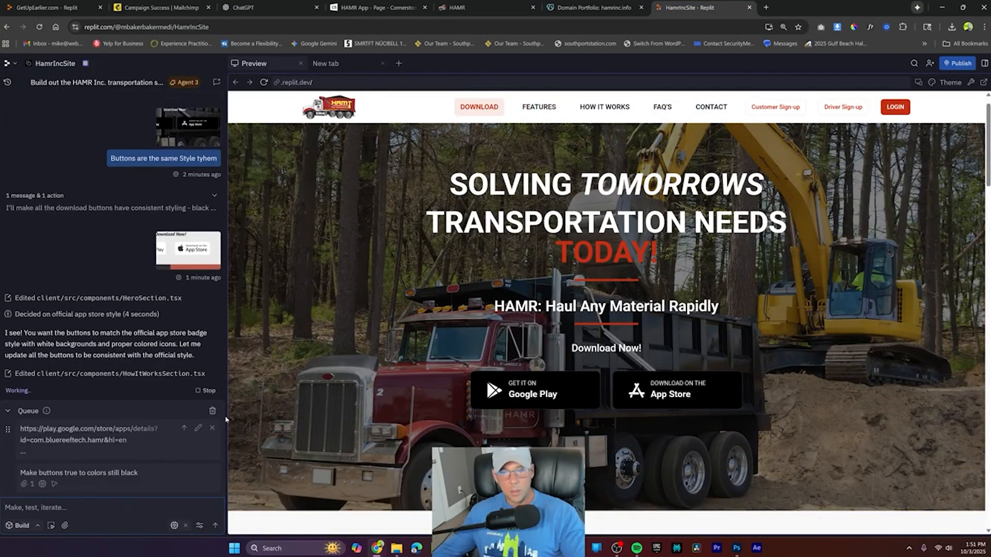
scroll(480, 295, down, 5)
scroll(516, 295, up, 6)
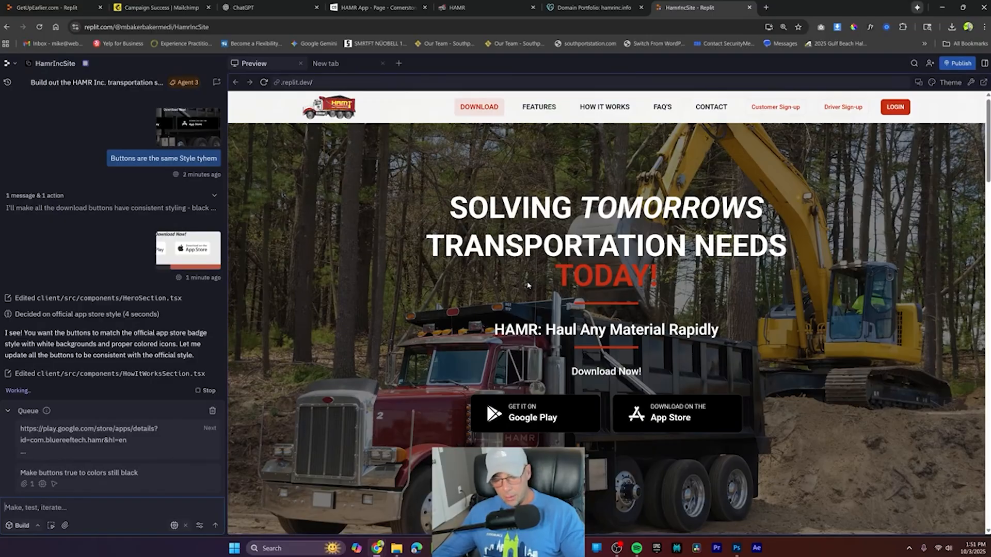
text(Don't like the short red lines make them go as wide)
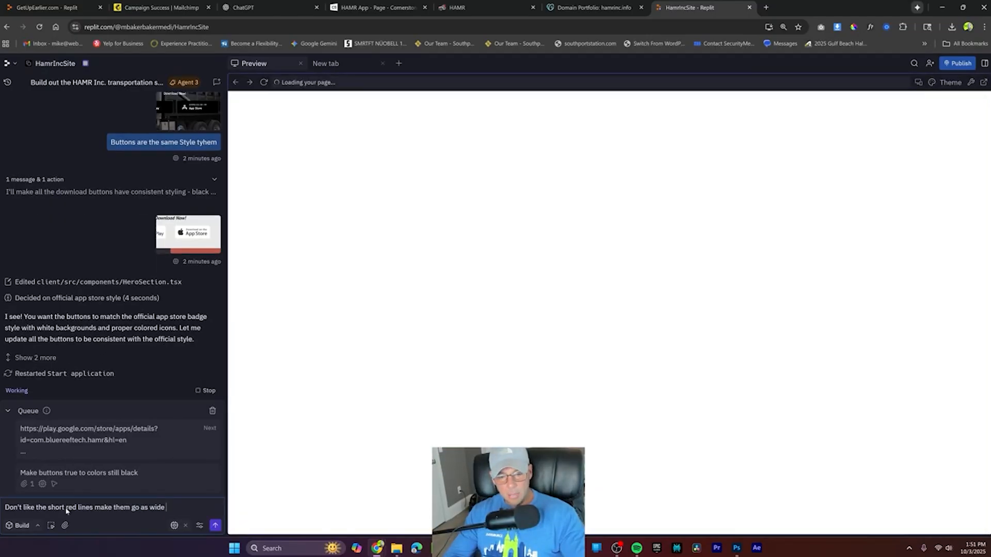
text( as the text)
key(Return)
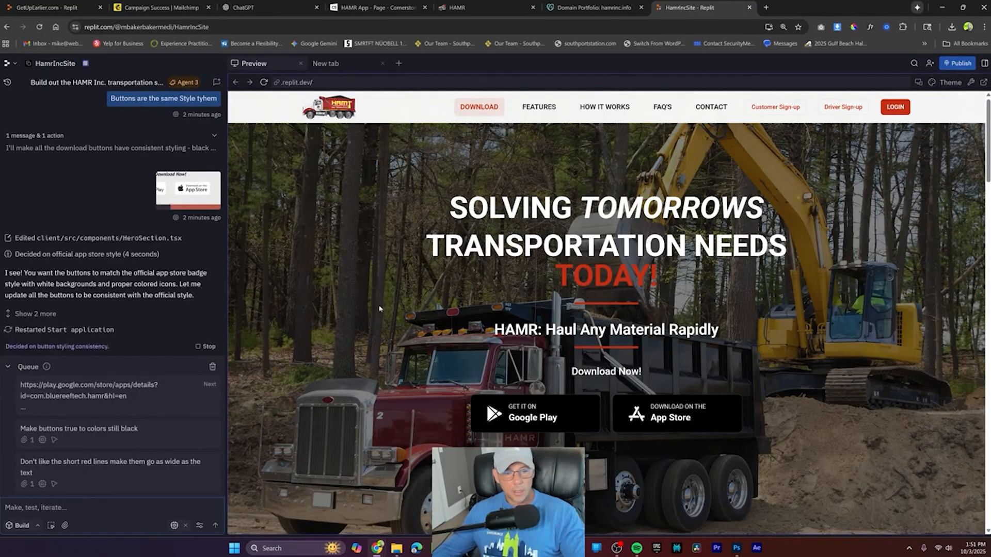
Step: Capture the customer and driver cards and queue the agent request "Make sure height of the boxes and learn more buttons should match"
scroll(606, 312, down, 9)
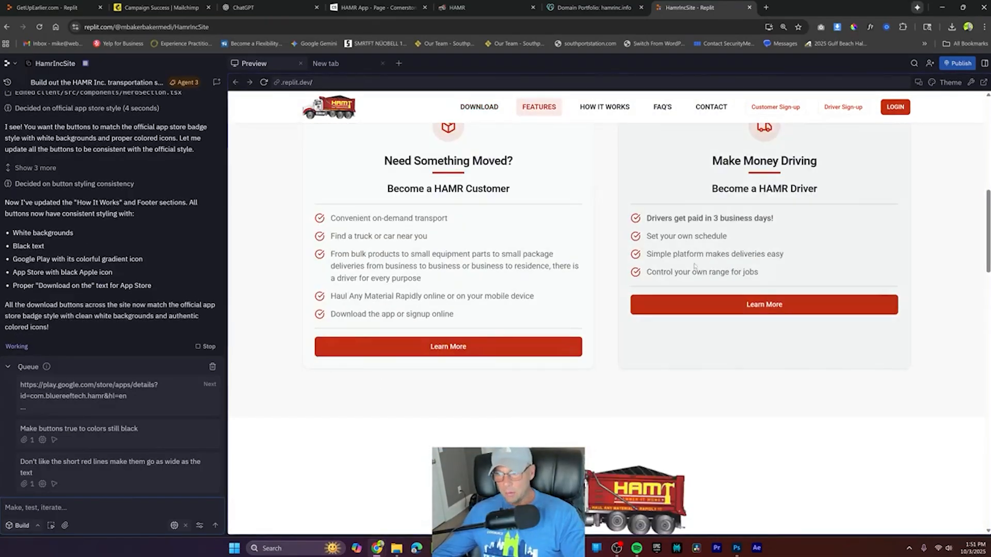
scroll(511, 256, up, 2)
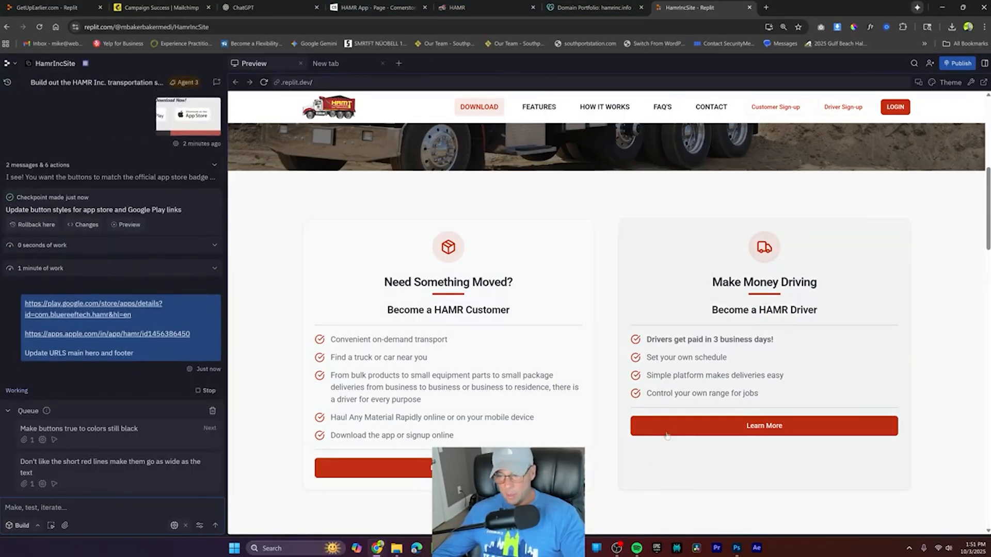
scroll(741, 376, down, 1)
scroll(740, 376, down, 5)
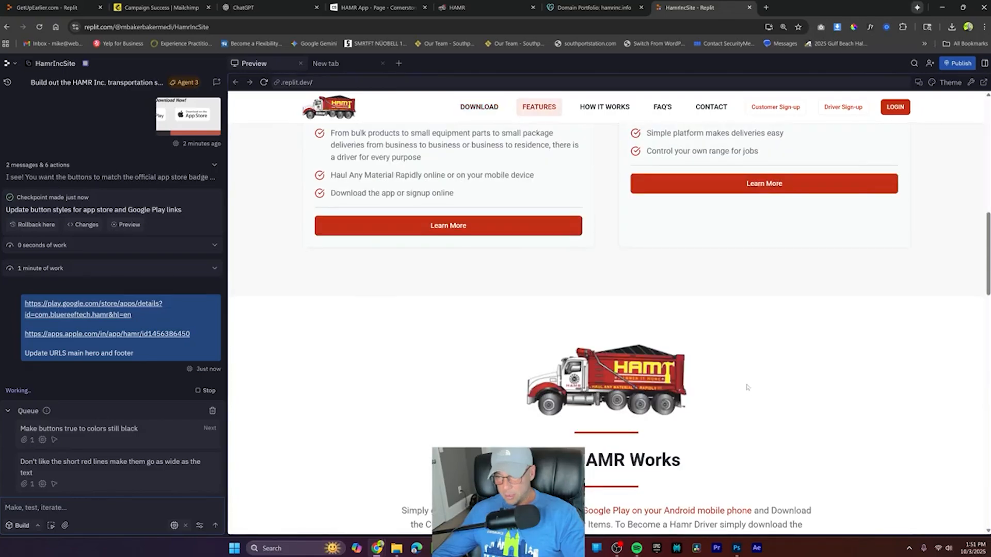
scroll(748, 385, up, 5)
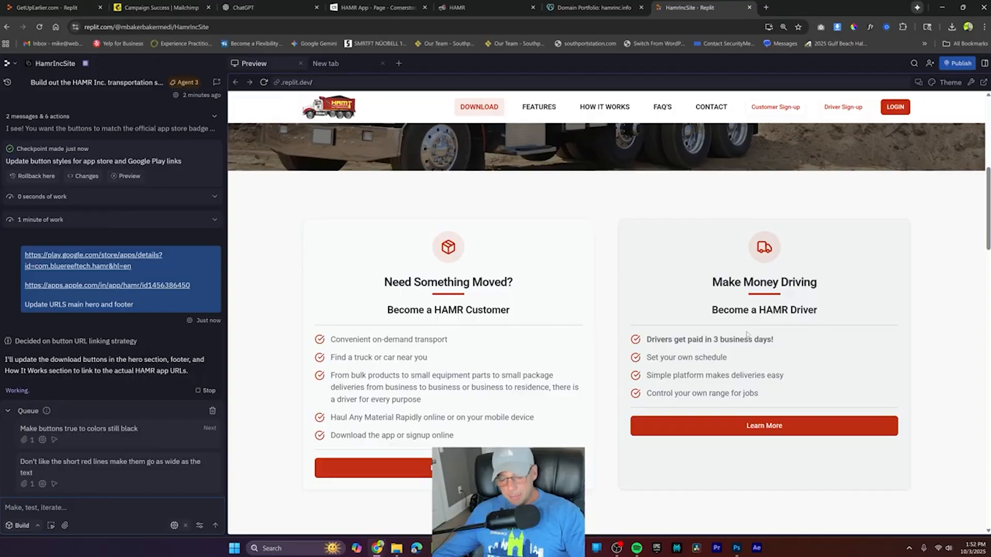
key(super+shift+s)
text(Make sure height)
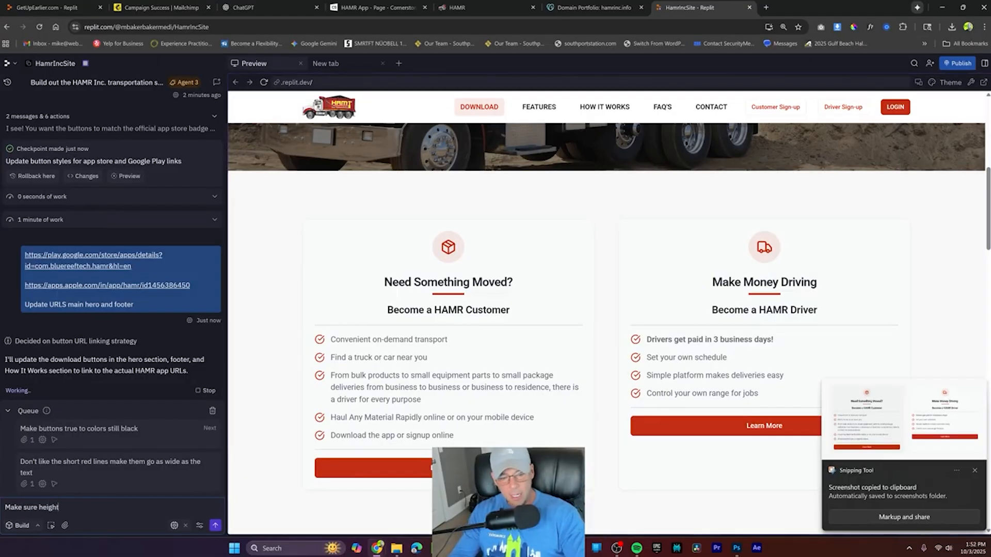
text( of the boxes and learn more buttons)
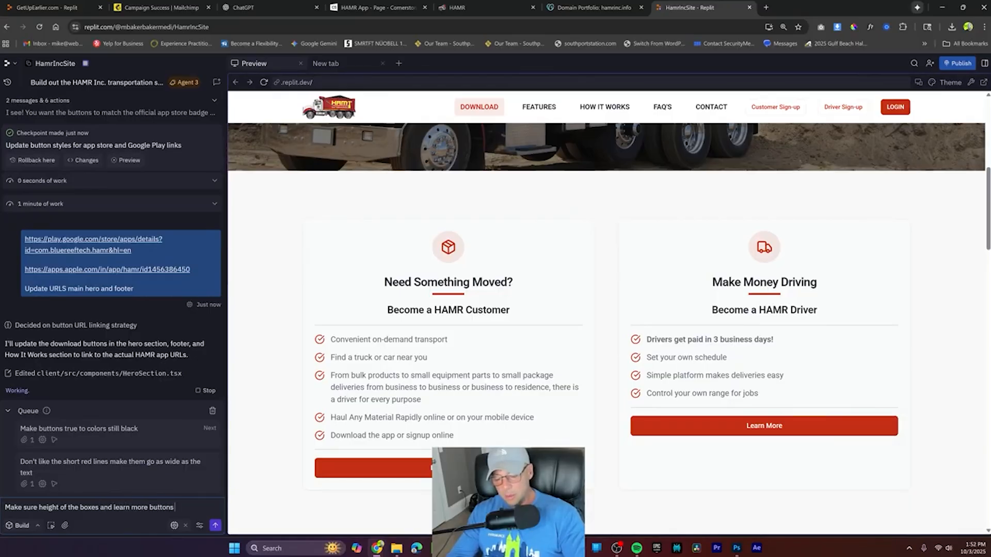
text( should match)
key(Return)
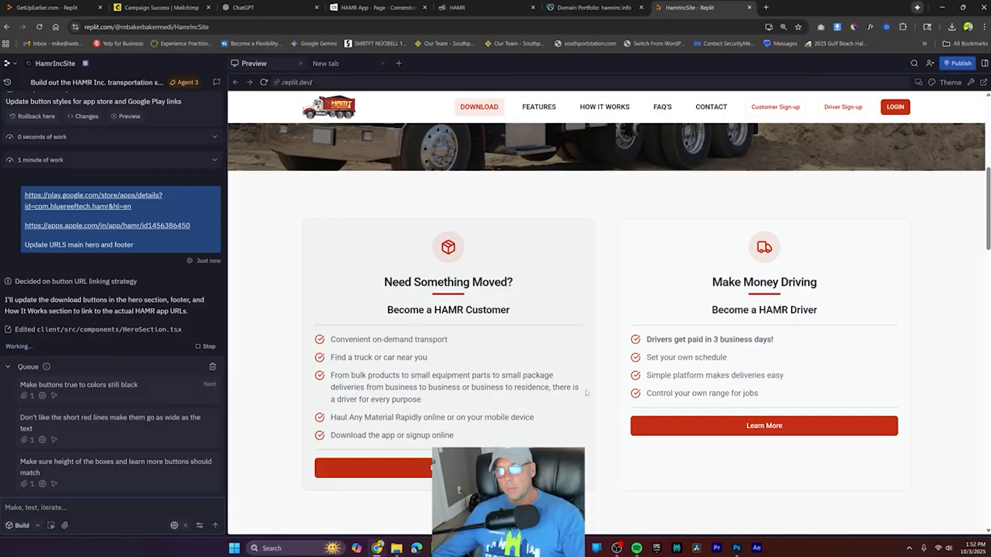
Step: Check the download buttons under How HAMR Works, in the footer and in the hero of the preview
scroll(606, 356, down, 5)
scroll(607, 350, down, 4)
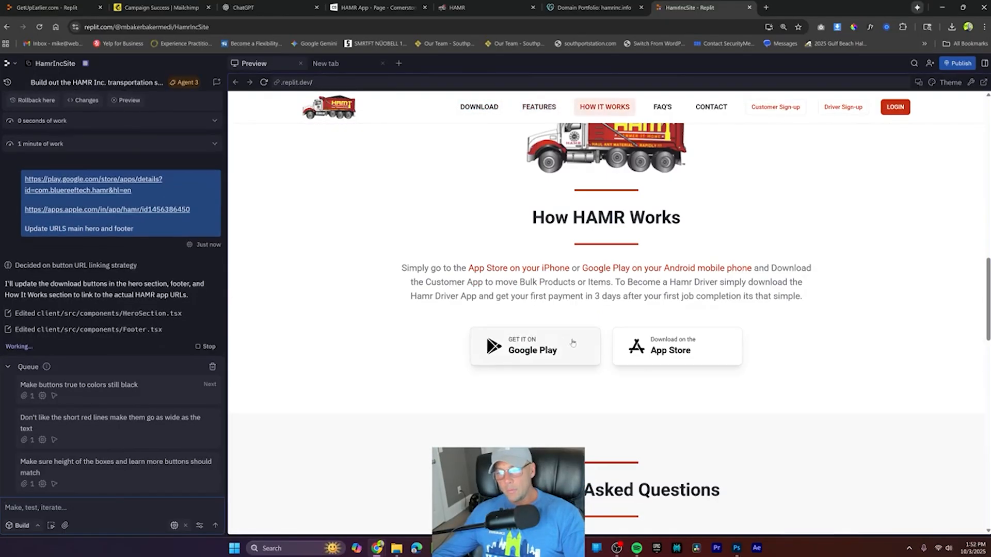
scroll(815, 351, down, 5)
scroll(823, 346, down, 20)
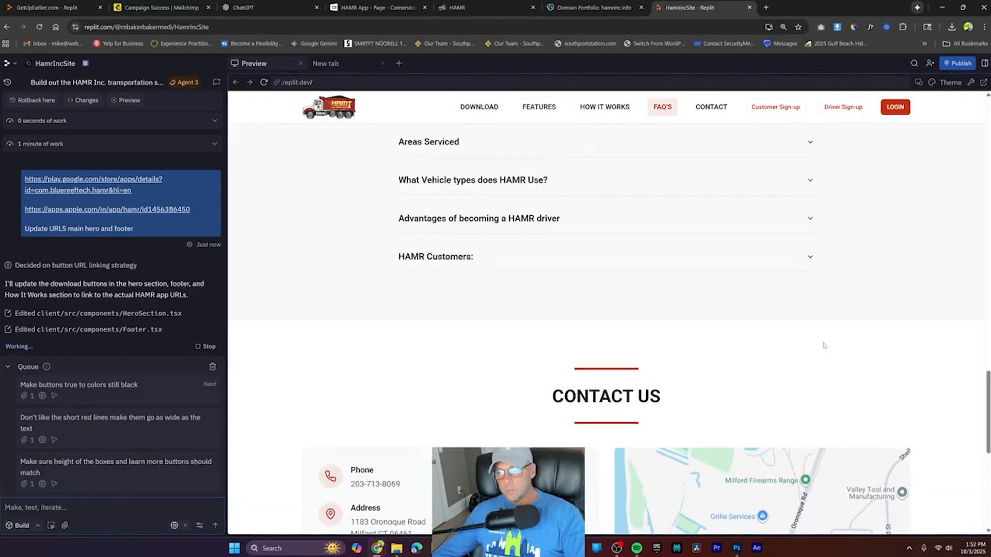
scroll(822, 344, up, 9)
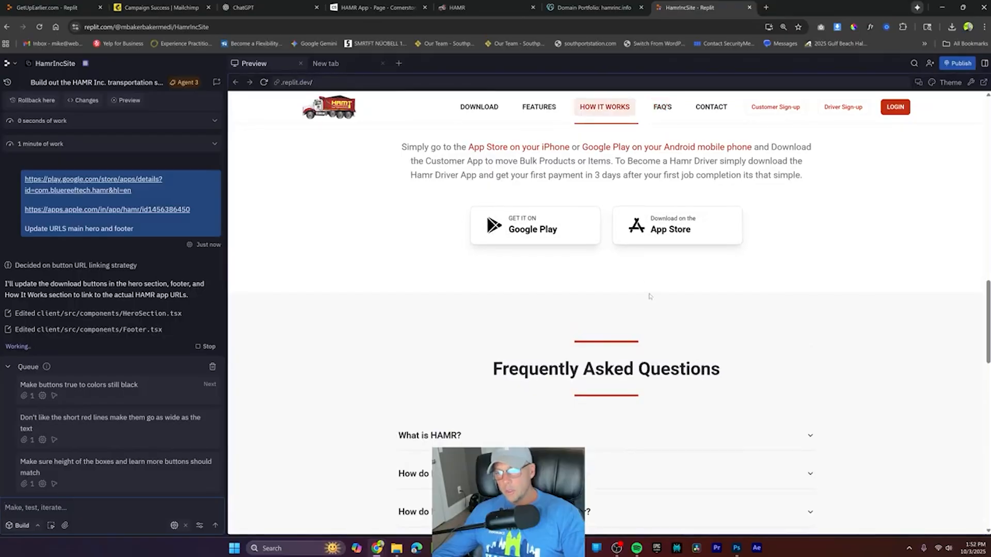
scroll(791, 324, down, 20)
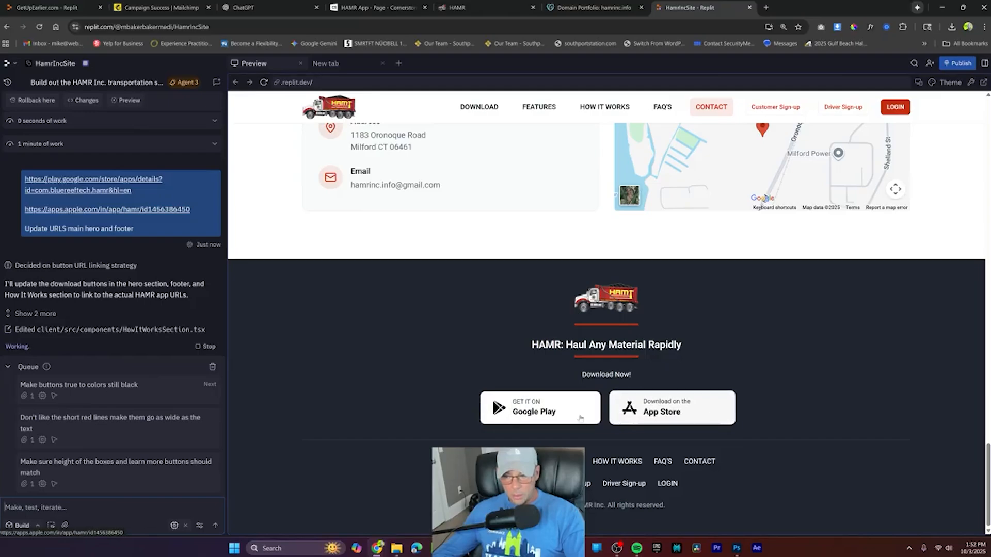
scroll(825, 425, up, 20)
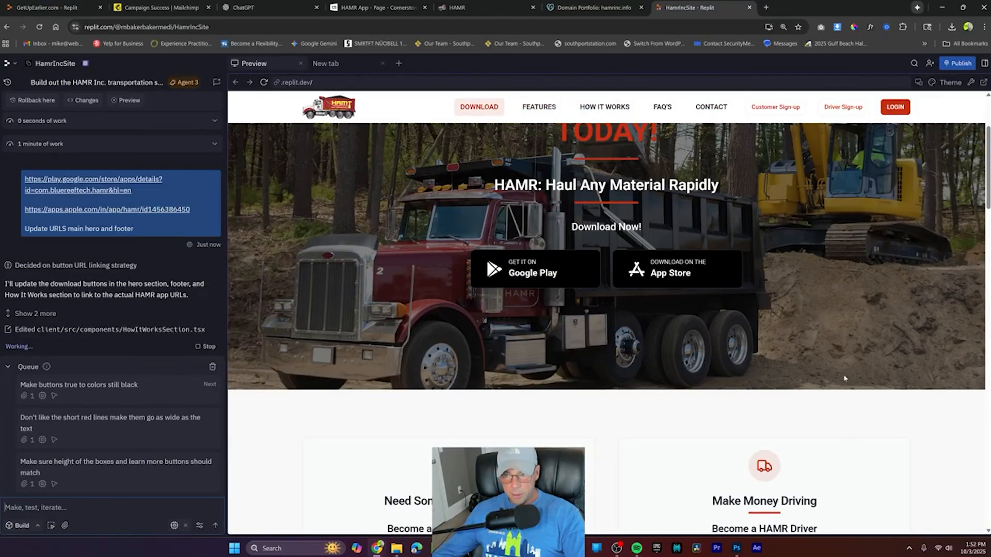
Step: Review the store buttons and their links throughout the preview, from the hero to How HAMR Works and the lower sections
scroll(844, 378, up, 3)
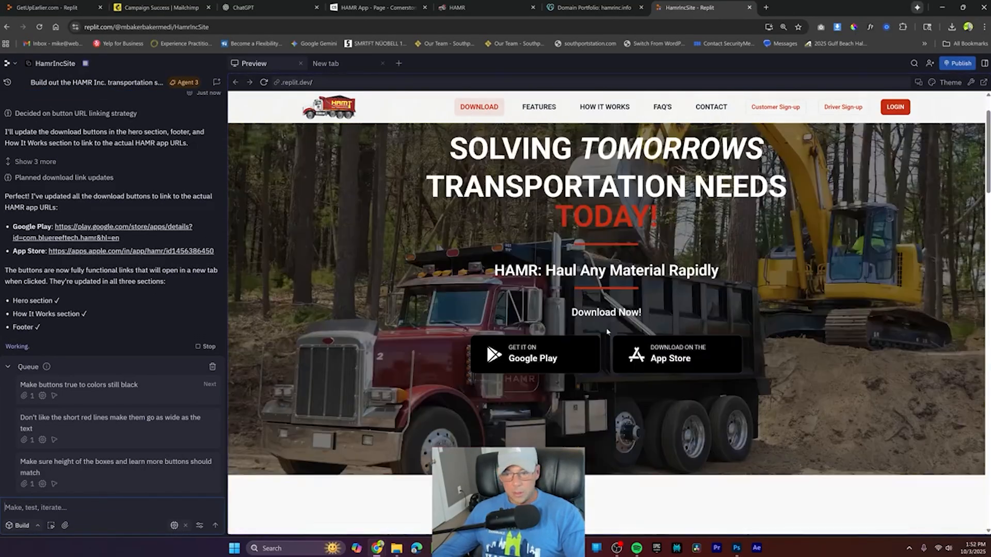
scroll(551, 296, down, 2)
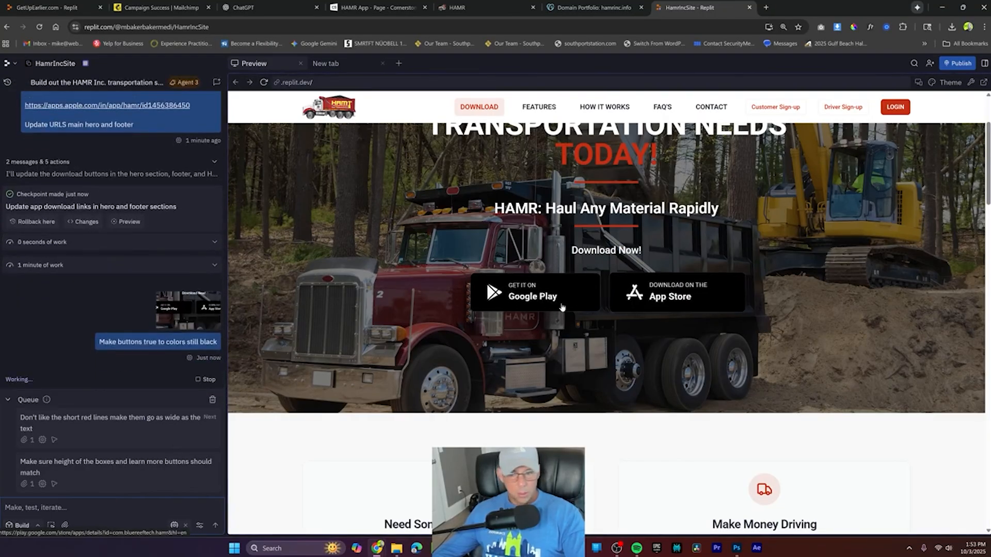
scroll(562, 310, down, 15)
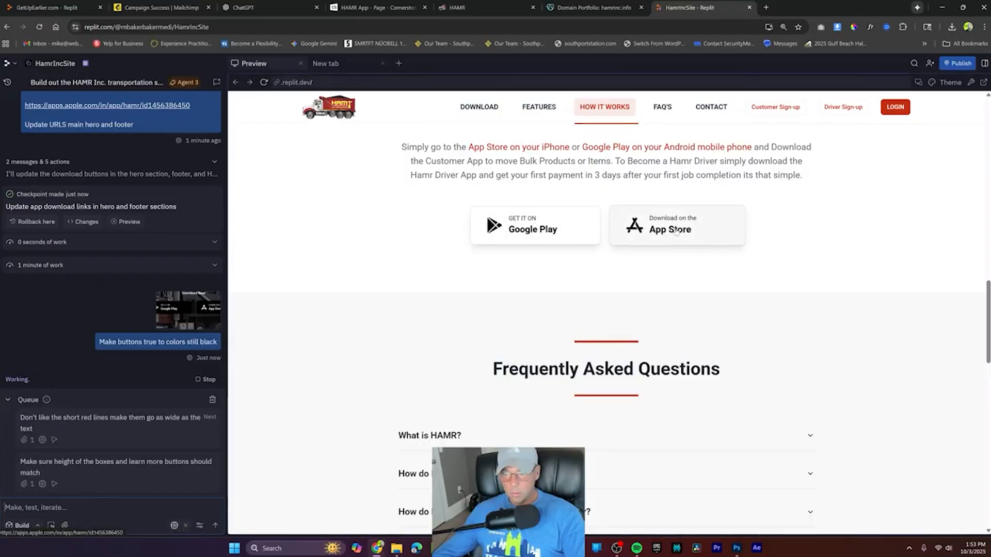
scroll(683, 274, down, 6)
scroll(636, 327, up, 14)
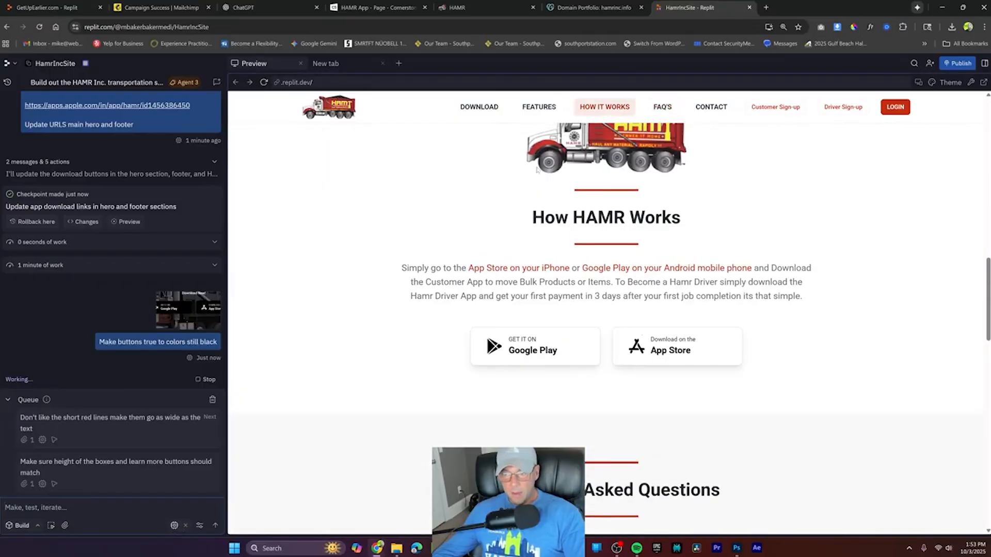
scroll(578, 308, up, 6)
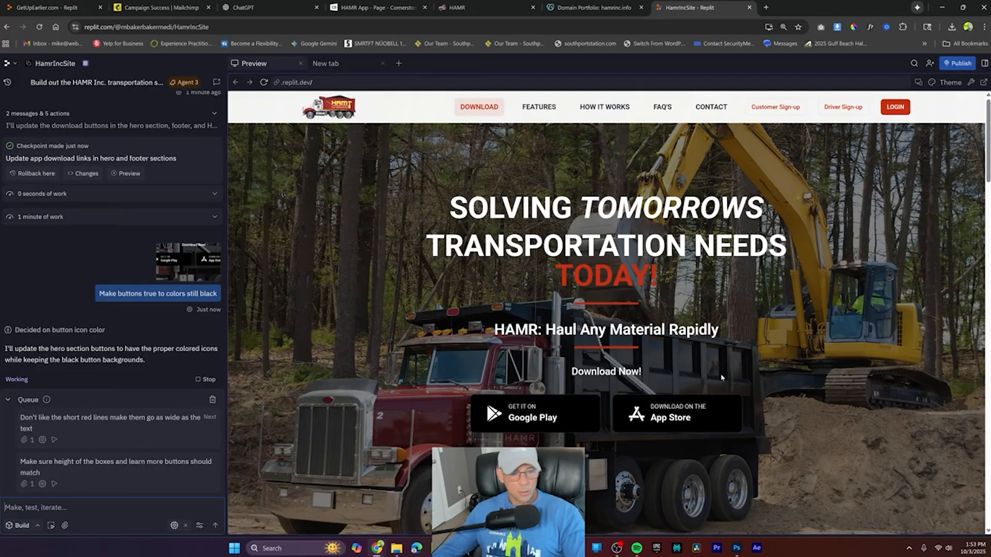
scroll(644, 305, down, 16)
scroll(666, 309, up, 9)
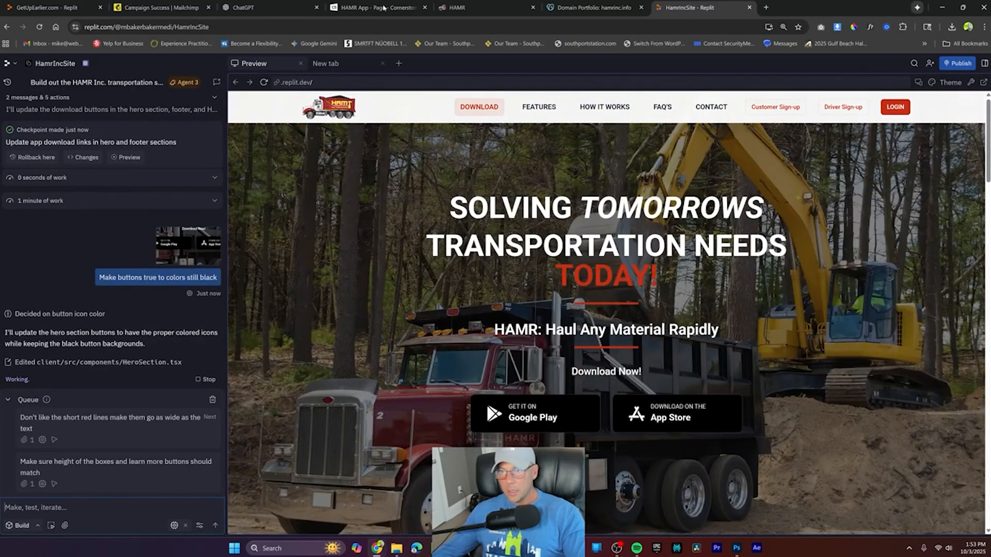
Step: Open the login page from the original HAMR site and copy its address, webapp.hamrinc.com/login
click(465, 6)
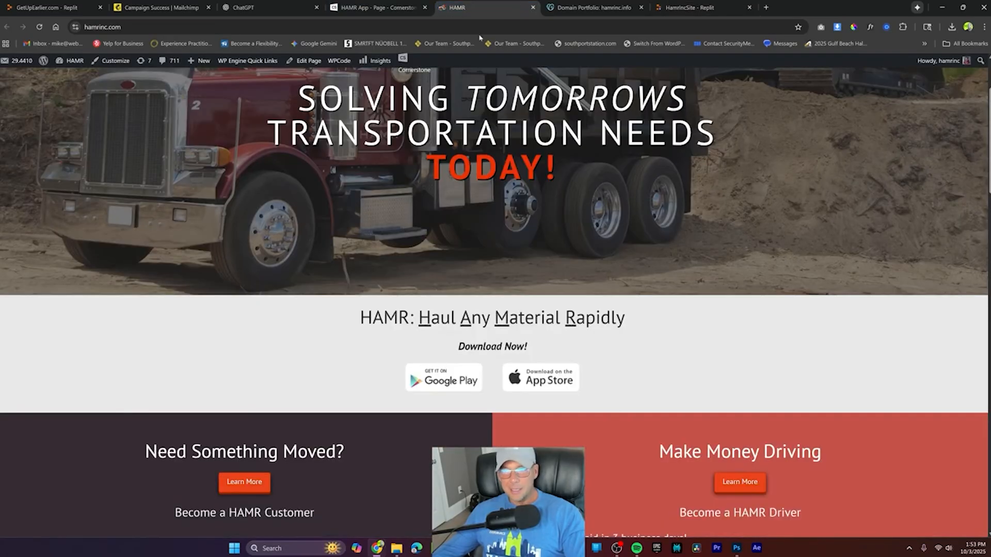
scroll(727, 246, up, 3)
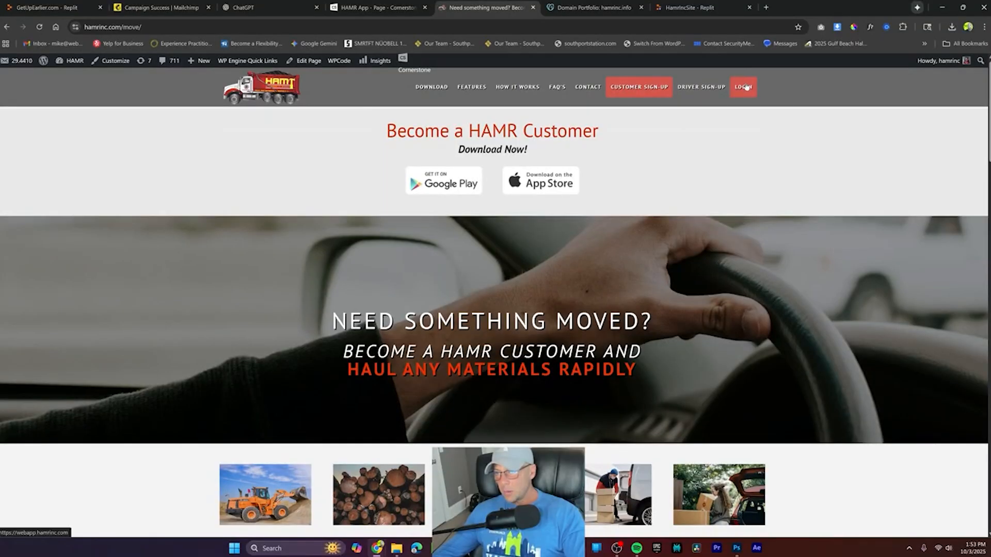
click(744, 86)
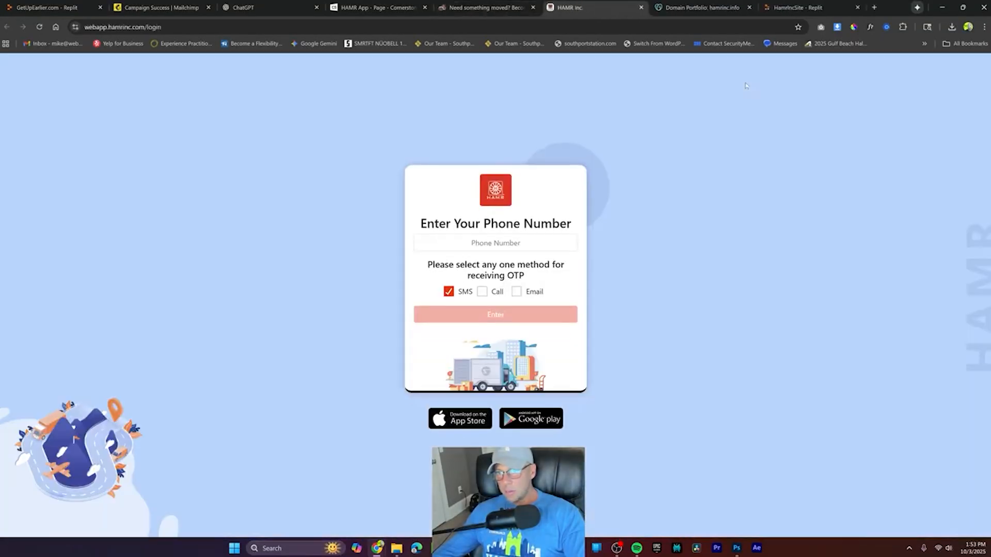
click(192, 28)
key(ctrl+c)
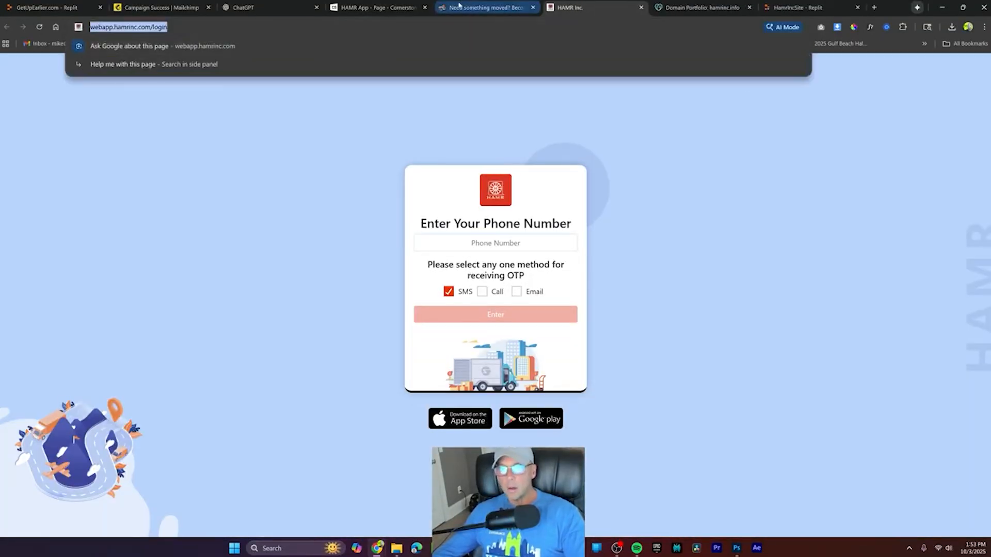
Step: Look through the Customer Sign-up and Driver Sign-up pages of the original HAMR site
click(485, 8)
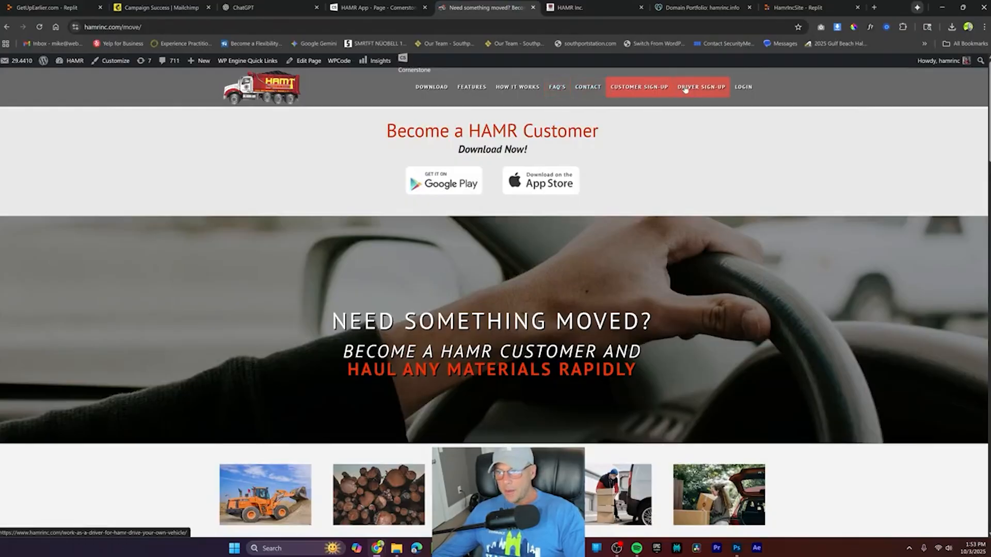
scroll(743, 232, down, 7)
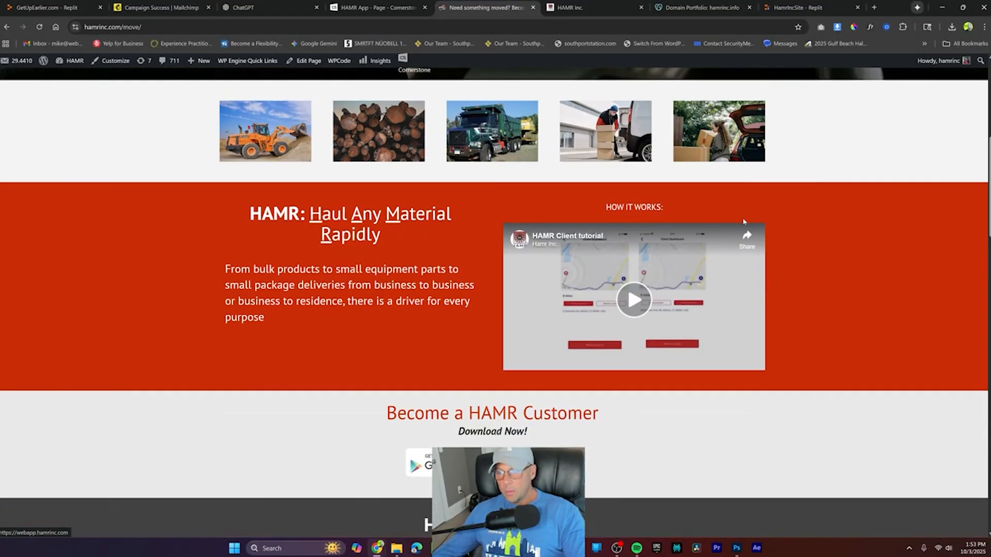
scroll(764, 275, down, 10)
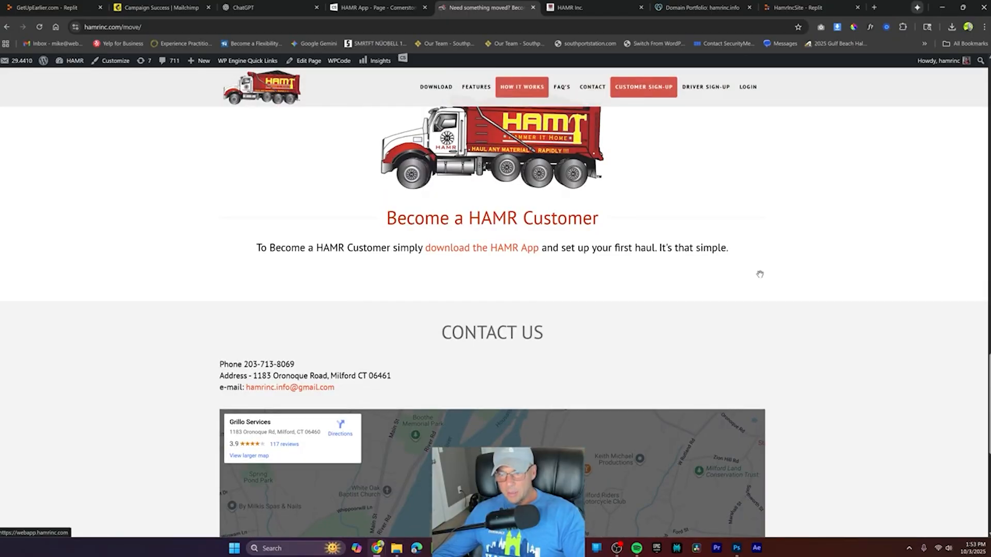
scroll(681, 261, up, 13)
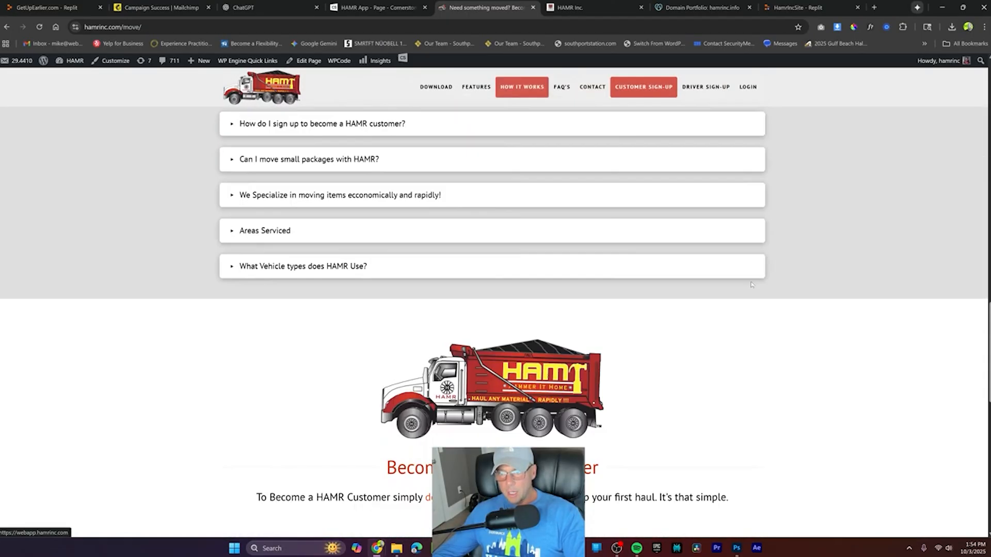
click(709, 88)
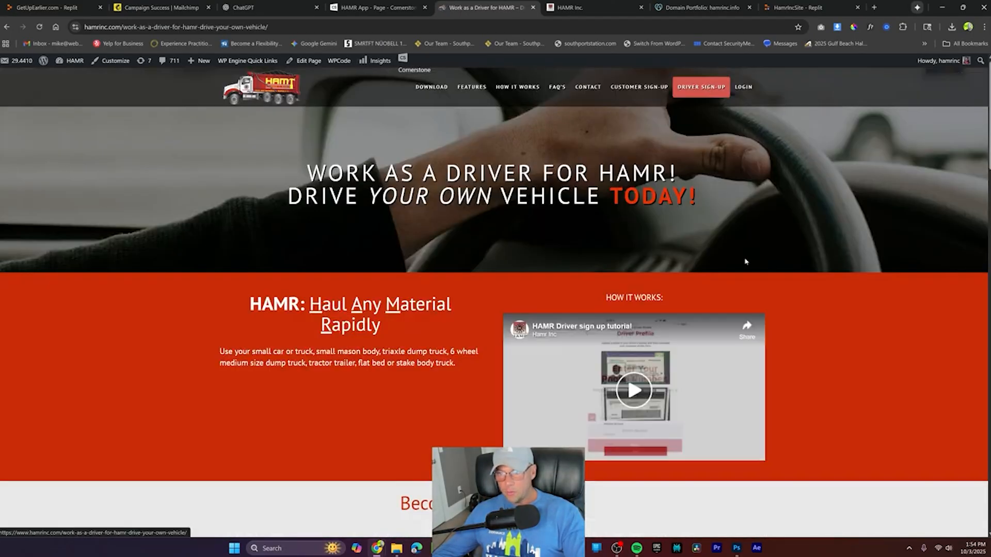
scroll(743, 261, down, 12)
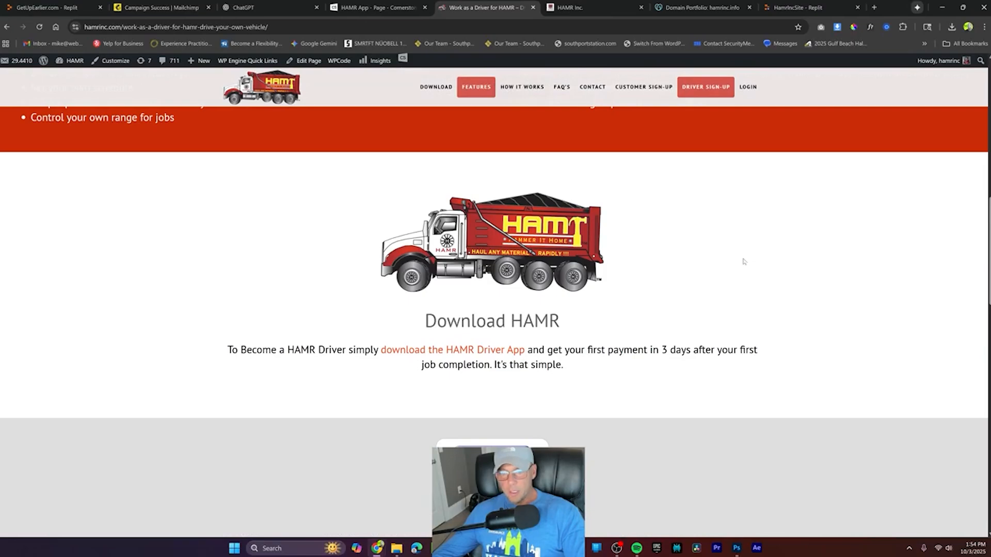
scroll(744, 261, down, 15)
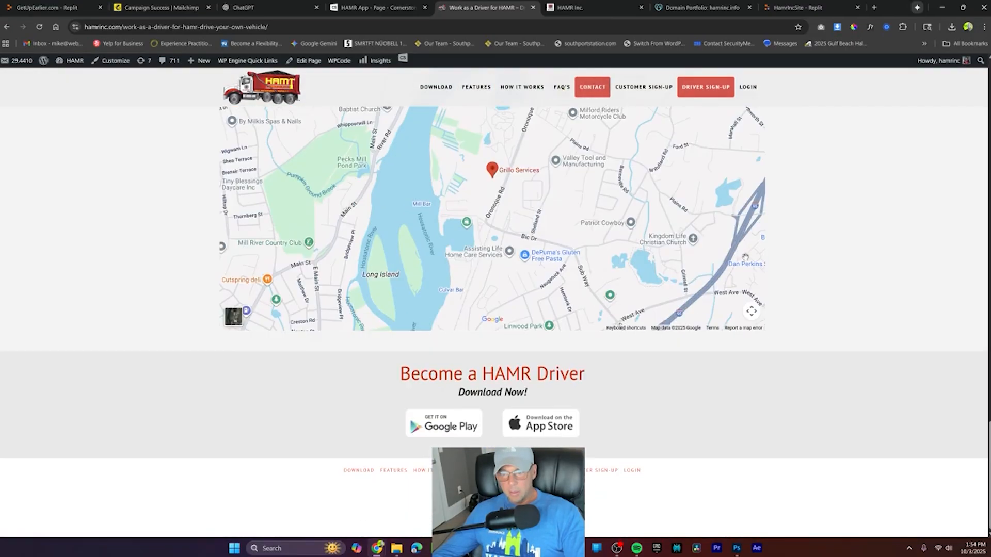
click(287, 88)
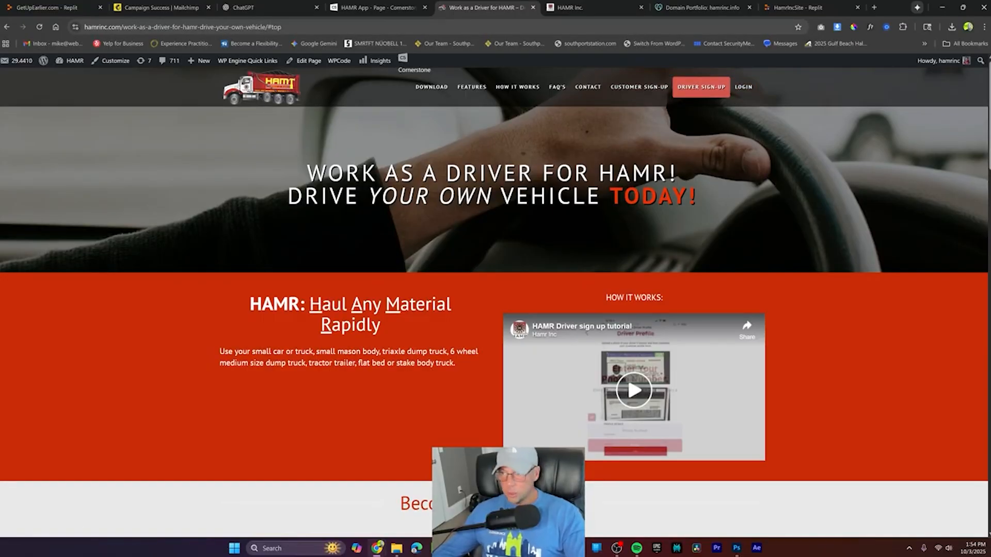
click(645, 88)
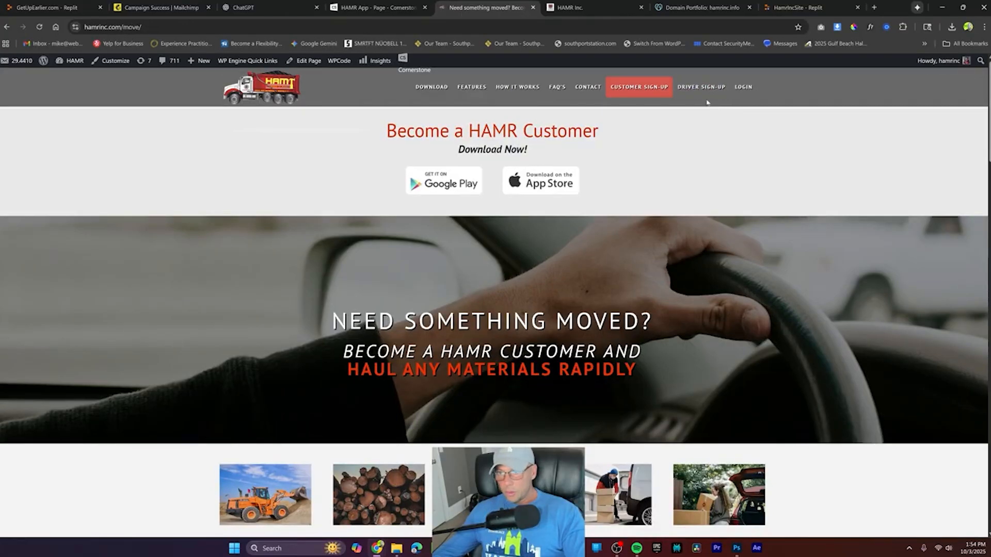
click(743, 87)
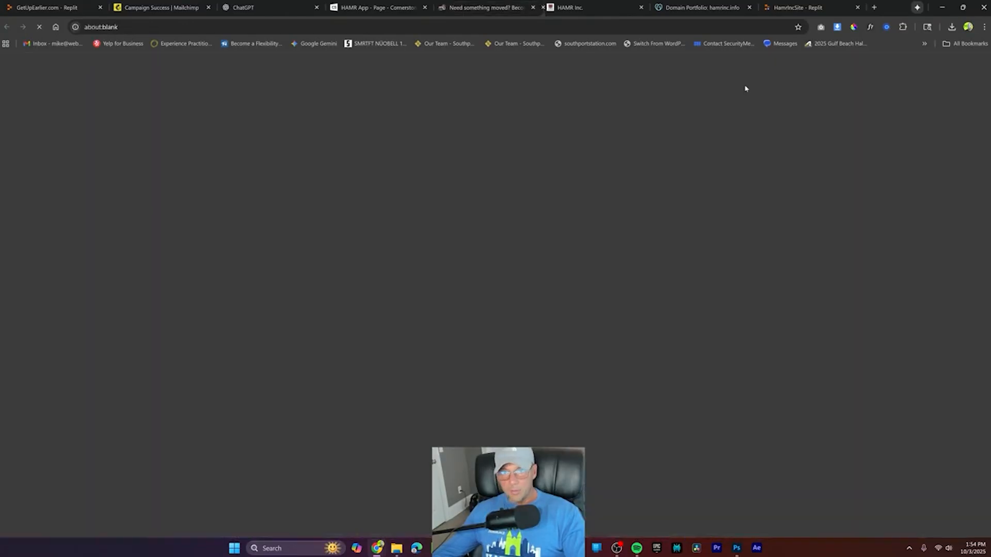
click(216, 29)
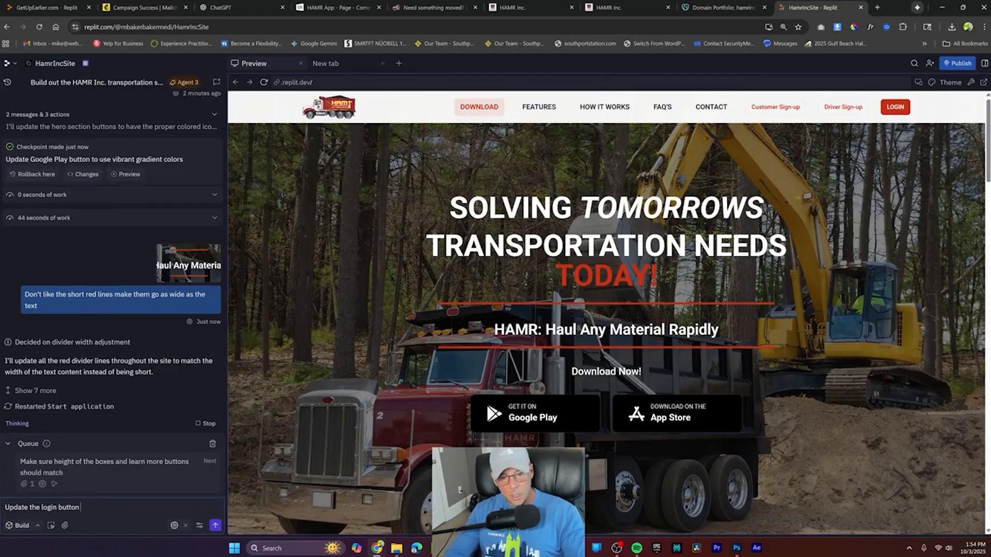
key(ctrl+v)
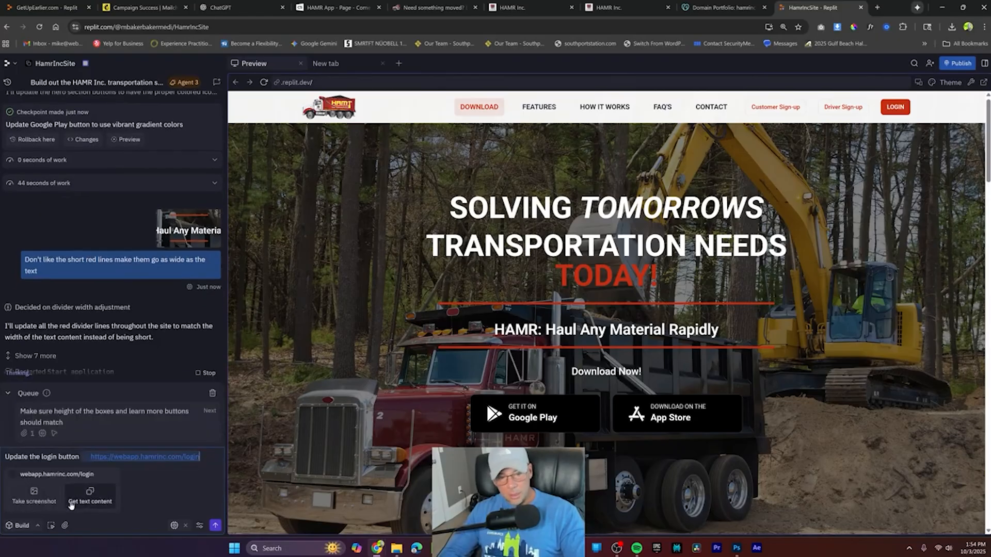
key(Return)
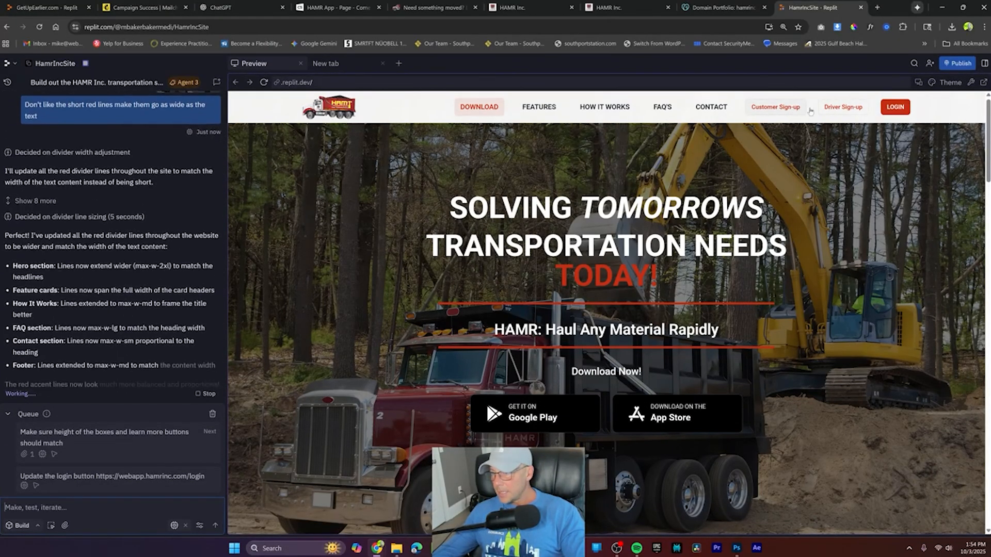
Step: Check the preview's feature cards and capture the "Need Something Moved?" and "Make Money Driving" color blocks from the original home page
click(531, 107)
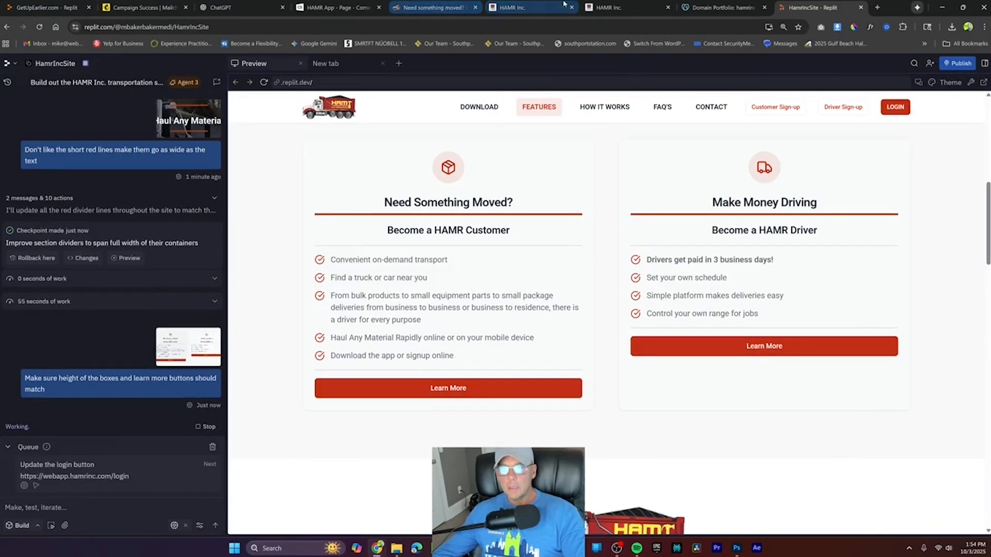
click(511, 7)
click(441, 7)
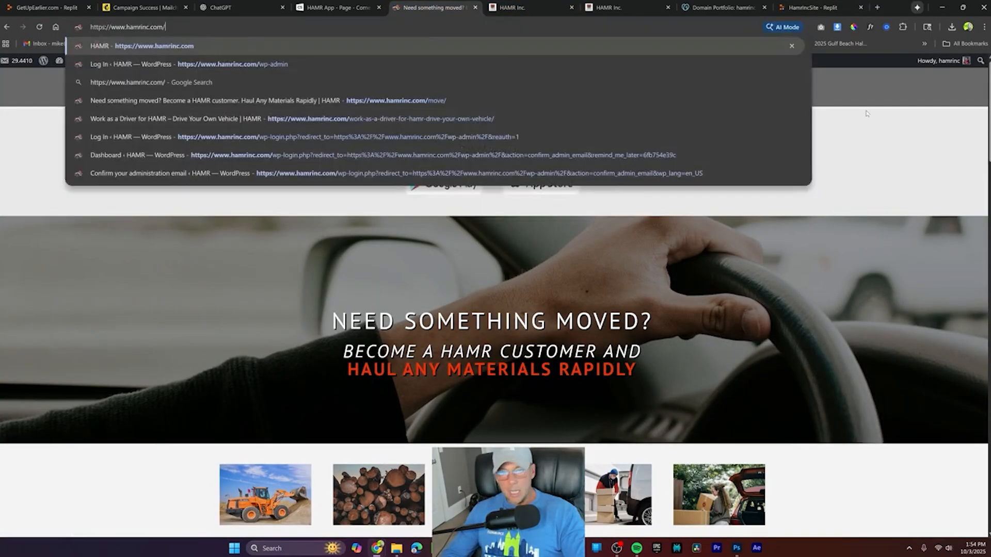
key(Return)
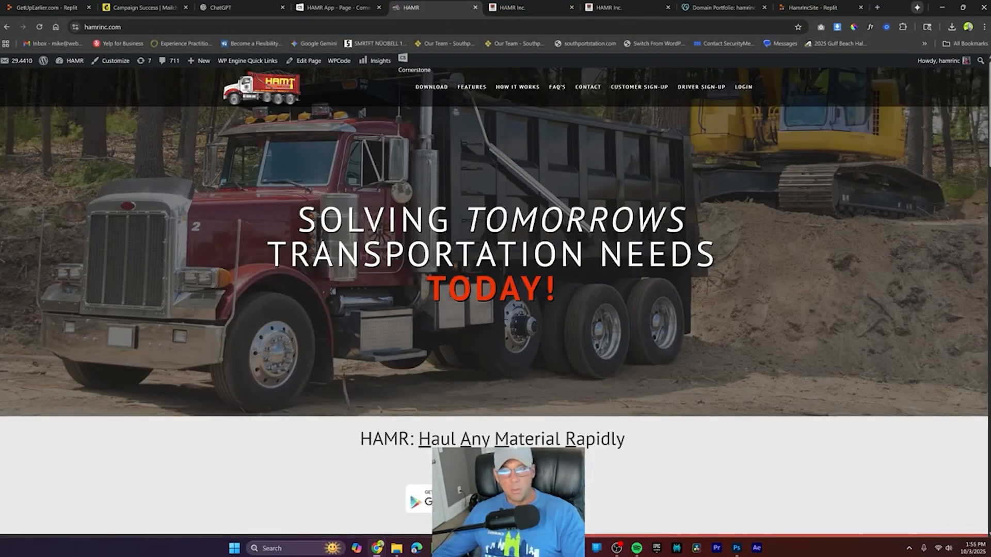
scroll(728, 239, down, 7)
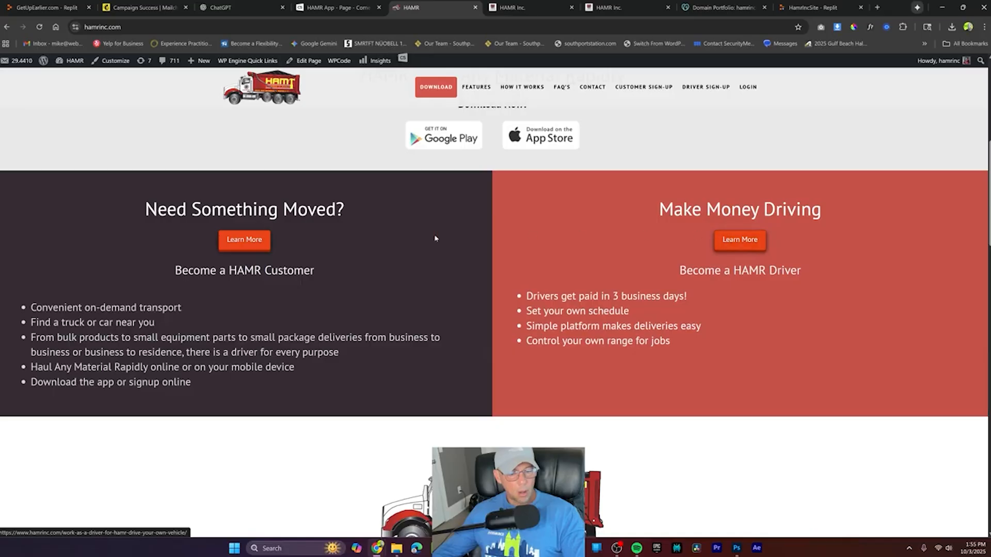
click(244, 239)
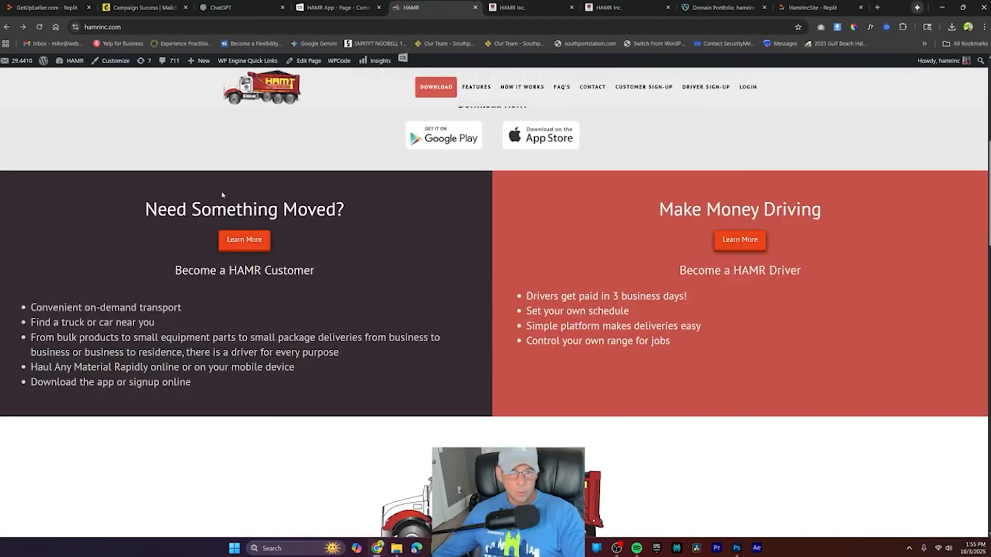
key(super+shift+s)
drag(4, 174, 984, 415)
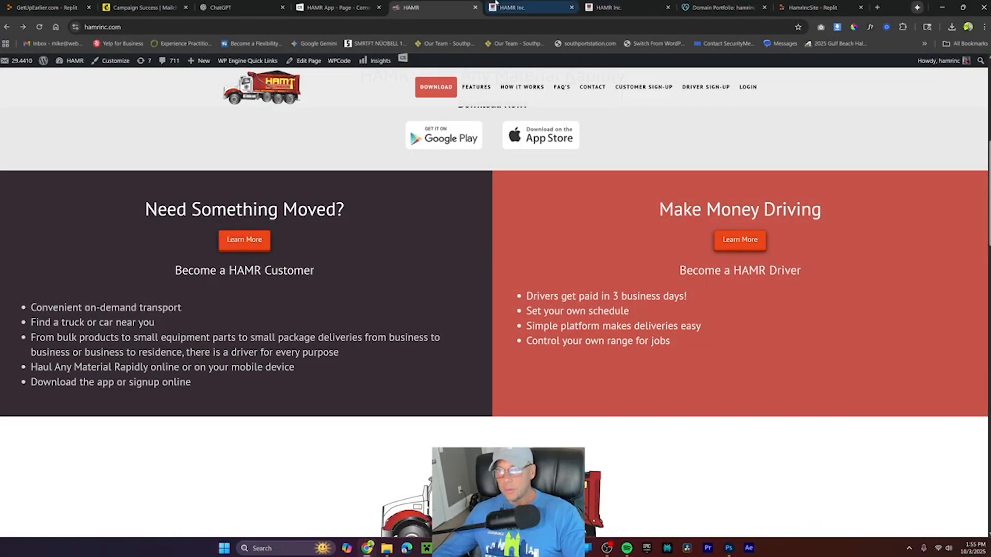
Step: Start an agent request with screenshots of the live color blocks and preview cards: "Also more like live site need color blocks inverse for"
click(606, 8)
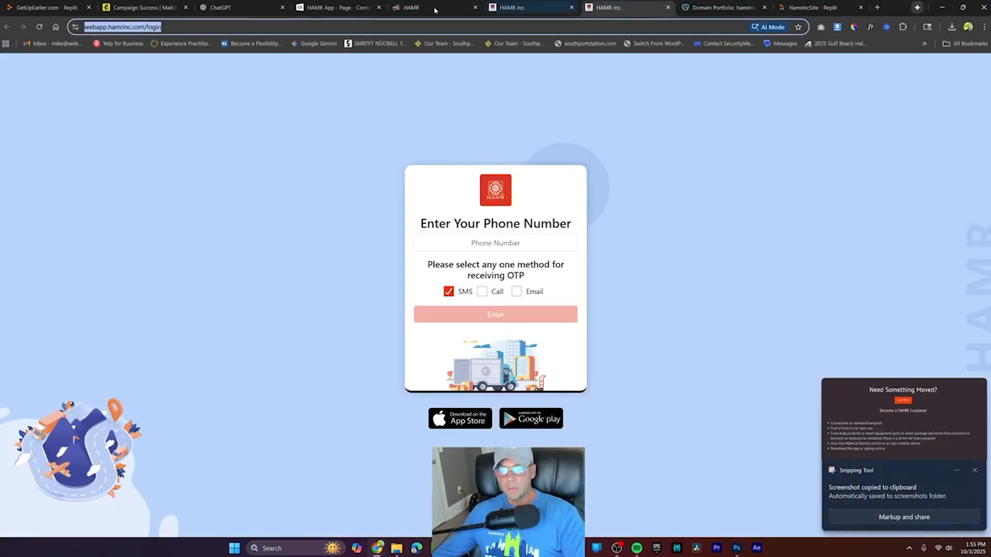
click(320, 7)
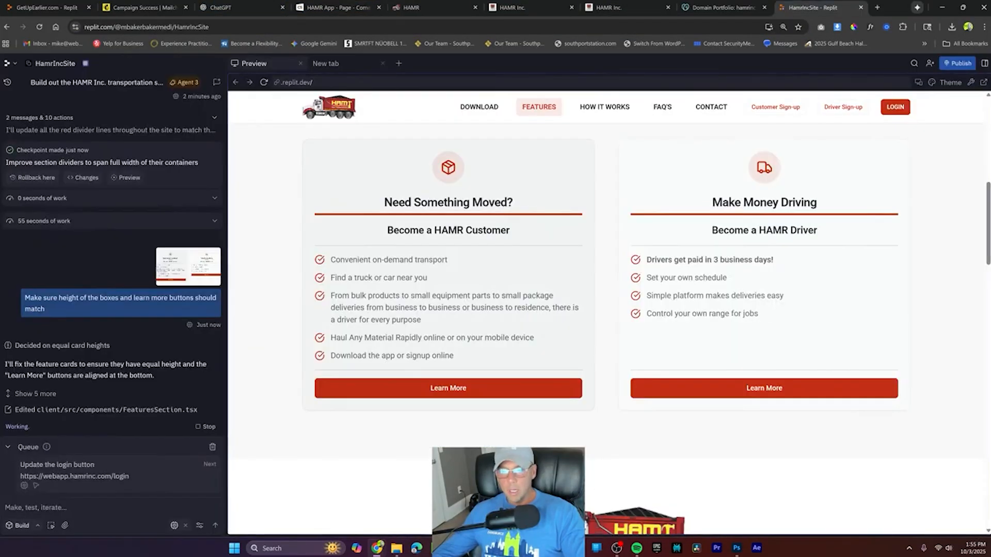
text(Also mo)
text(re )
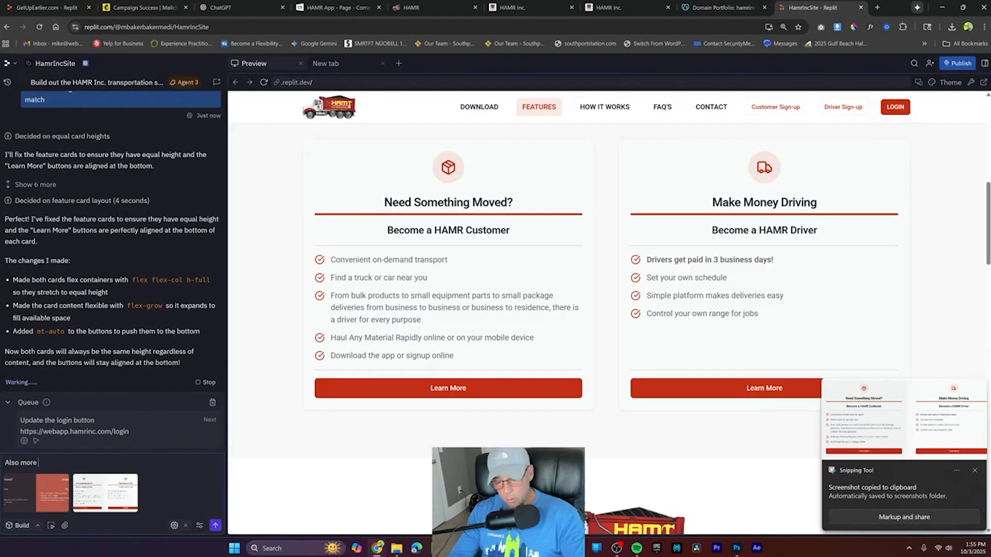
text(like live site need color blocks inverse)
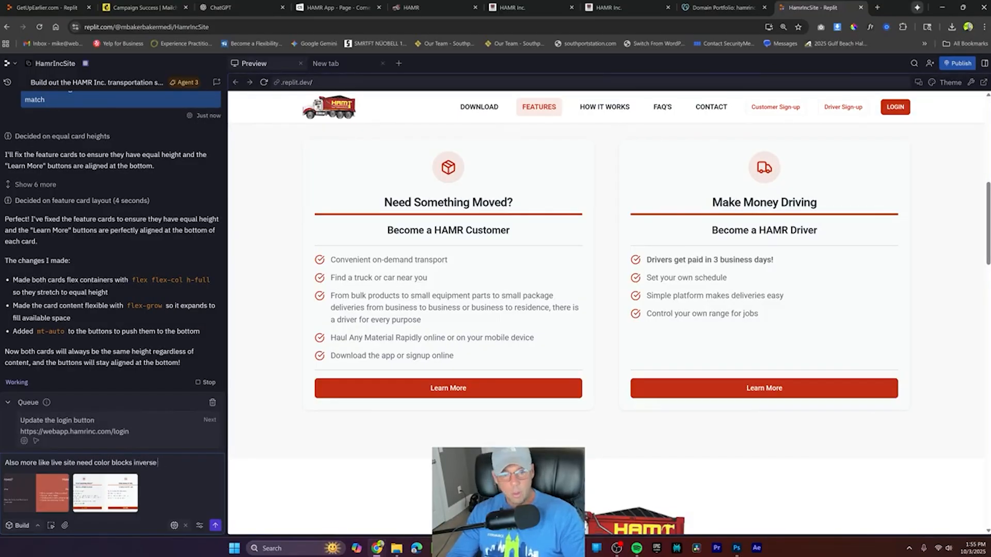
text( for)
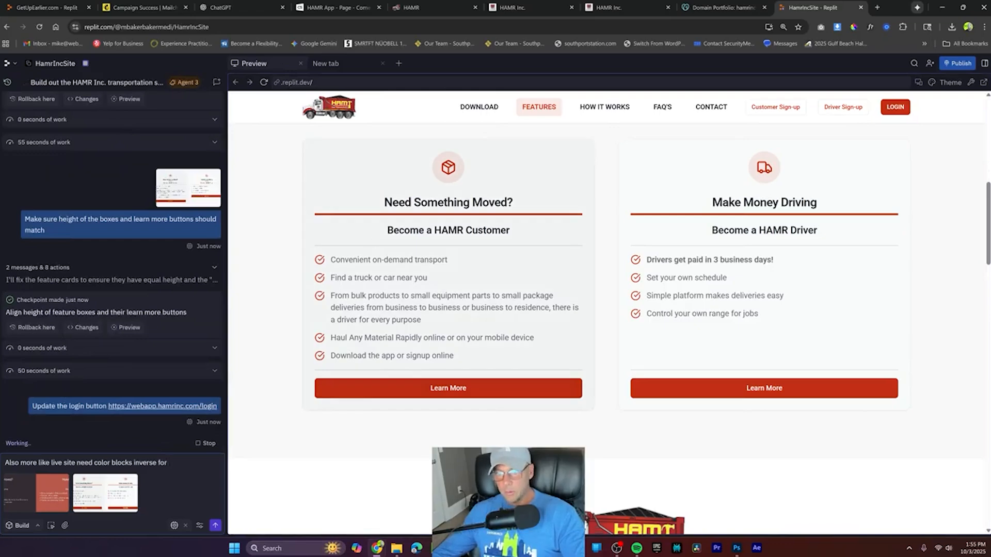
Step: Complete the pending agent request by adding the card headings "Need Something Moved?" and "Make Money Driving", copied from the preview
triple_click(448, 202)
key(ctrl+c)
click(176, 463)
key(ctrl+v)
text(and)
triple_click(763, 202)
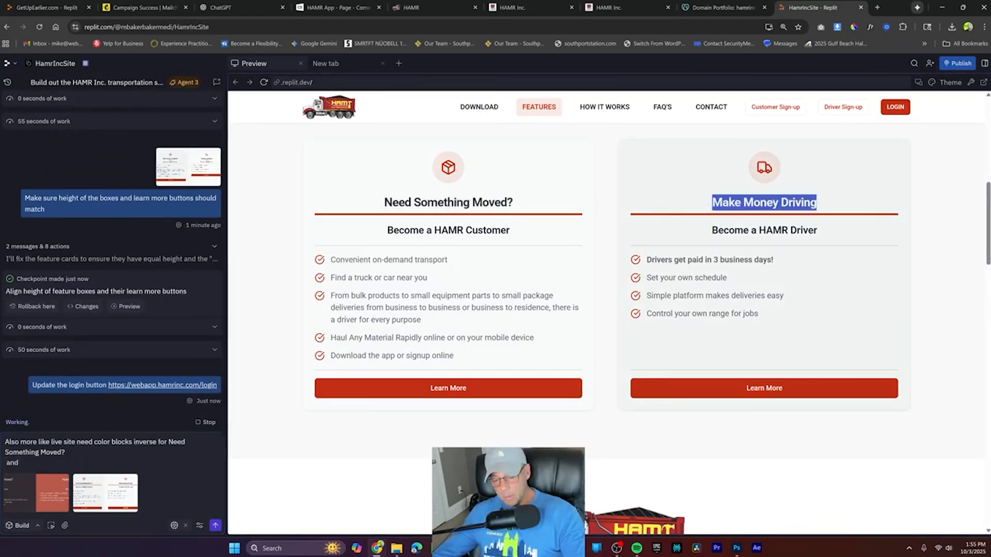
key(ctrl+c)
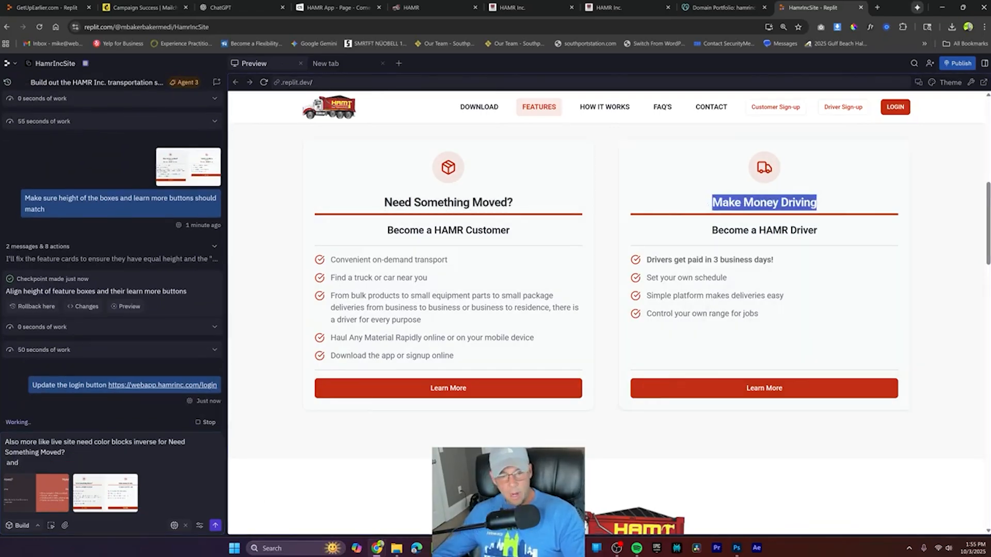
click(67, 453)
key(ctrl+v)
key(ctrl+z)
click(20, 463)
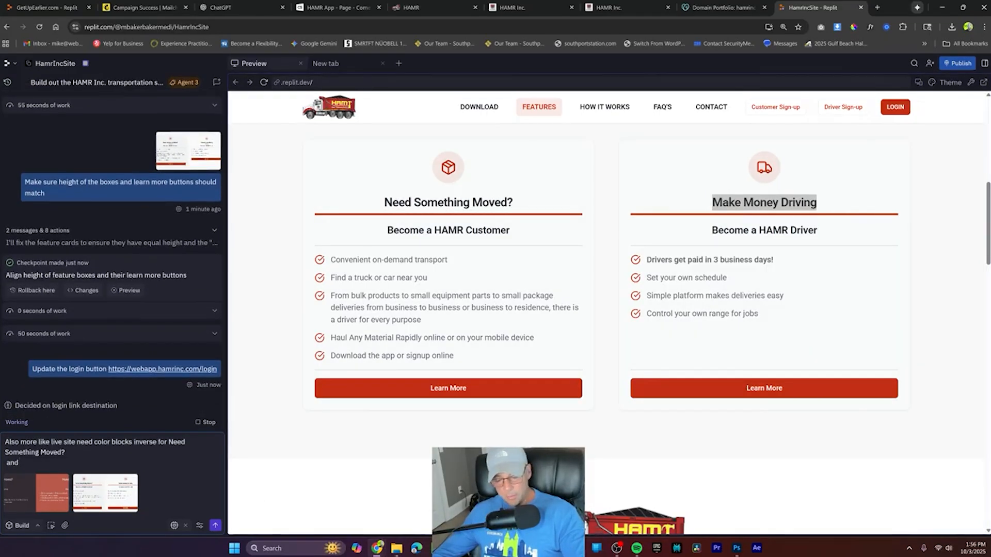
key(ctrl+v)
Step: Review the preview's hero, feature cards and How HAMR Works section for overall layout
scroll(586, 367, up, 5)
scroll(593, 369, down, 11)
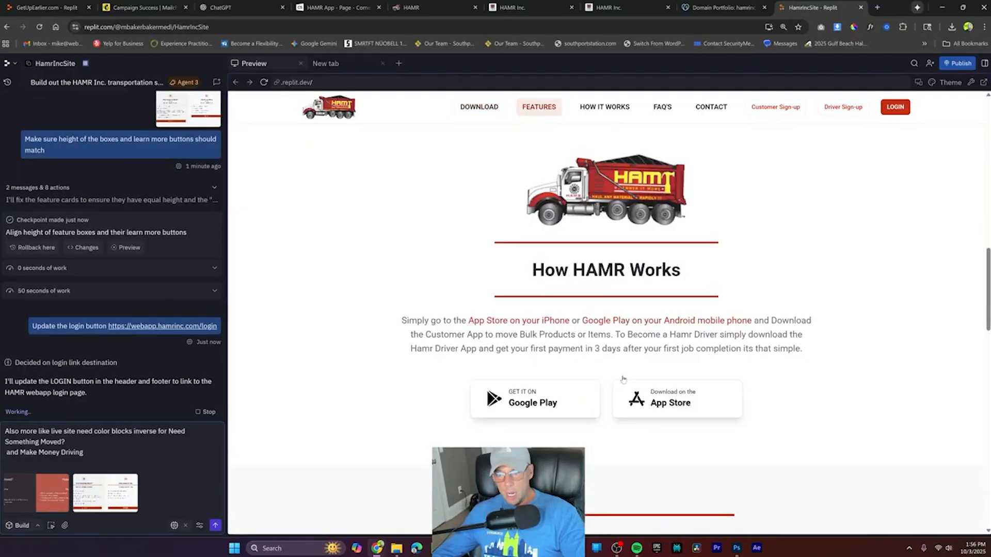
scroll(622, 379, up, 5)
scroll(632, 435, down, 6)
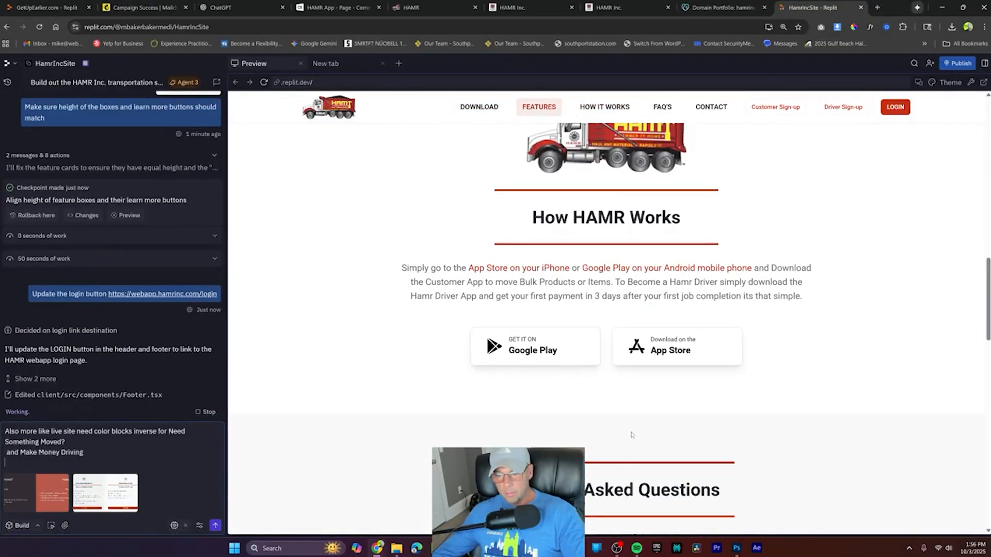
scroll(604, 270, up, 10)
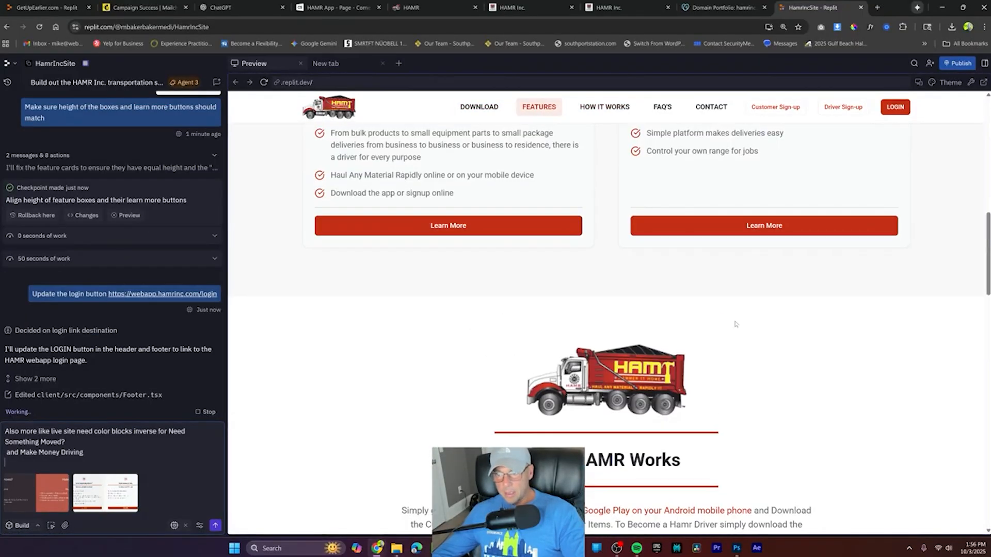
scroll(702, 299, up, 3)
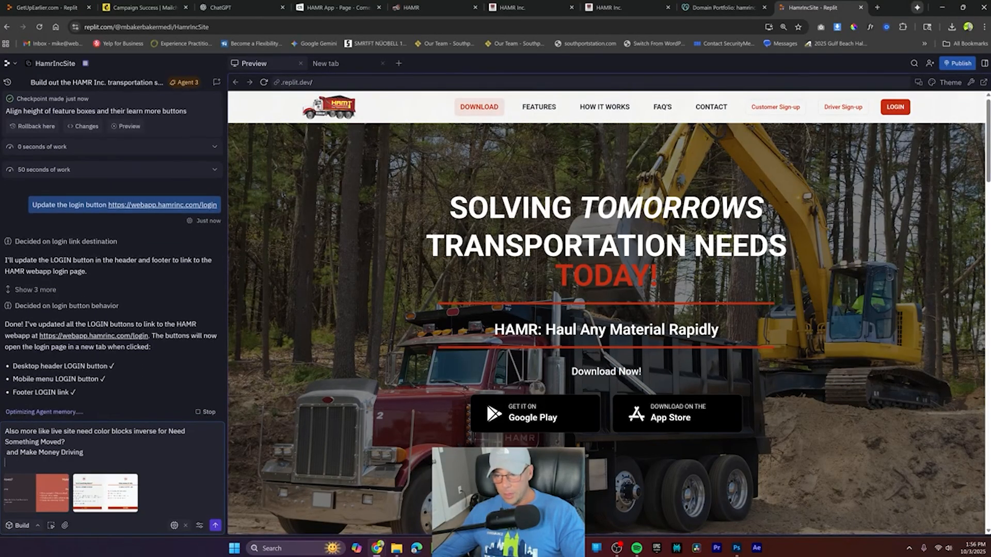
scroll(688, 325, down, 6)
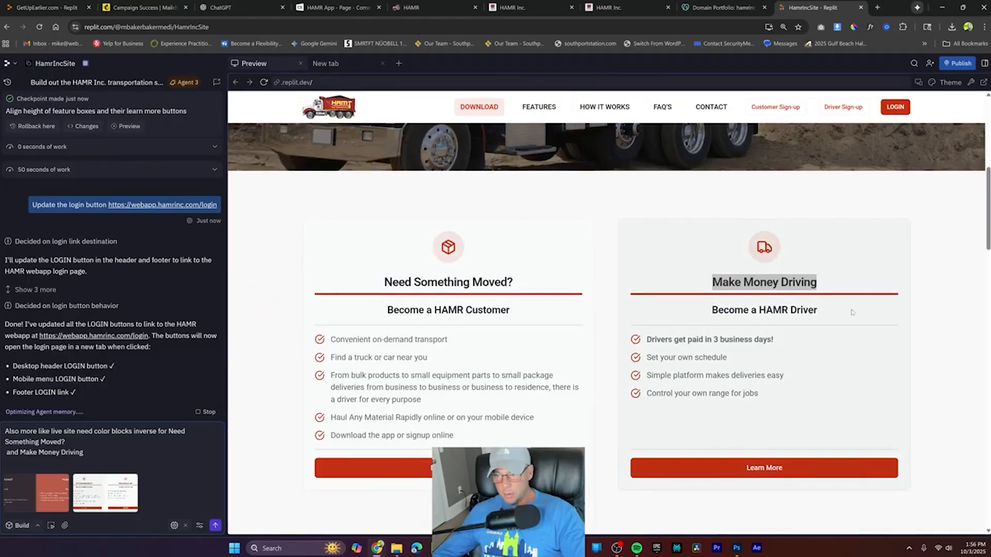
click(852, 311)
scroll(846, 320, down, 5)
scroll(725, 344, up, 3)
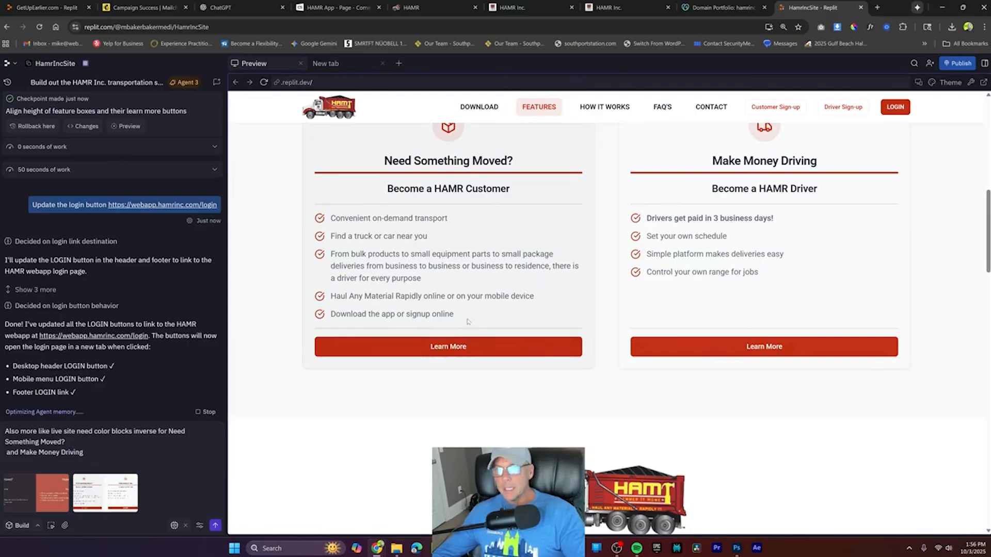
Step: Load experiencepinpoint.com in place of the spare HAMR login page and open its Insights page
click(637, 7)
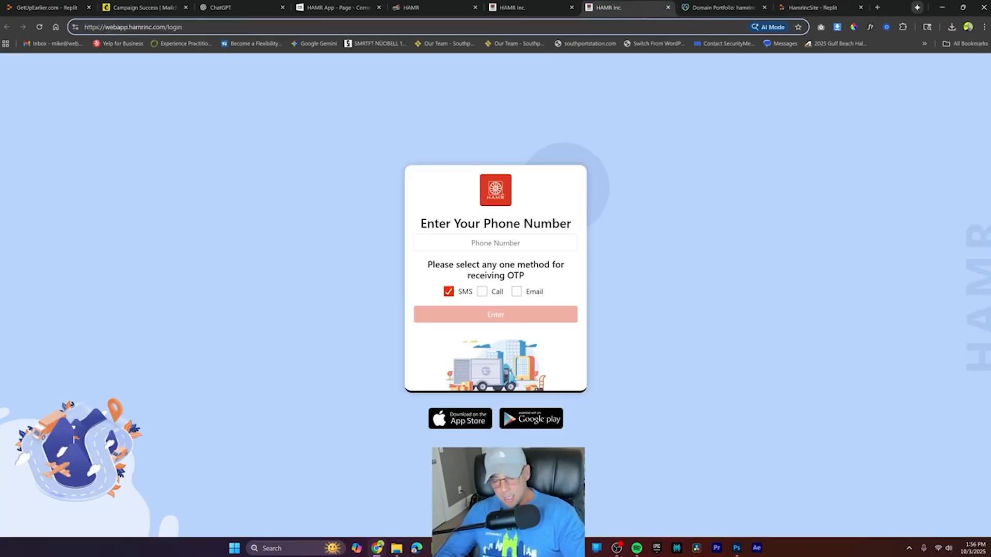
text(experiencepinpoint.com)
key(Return)
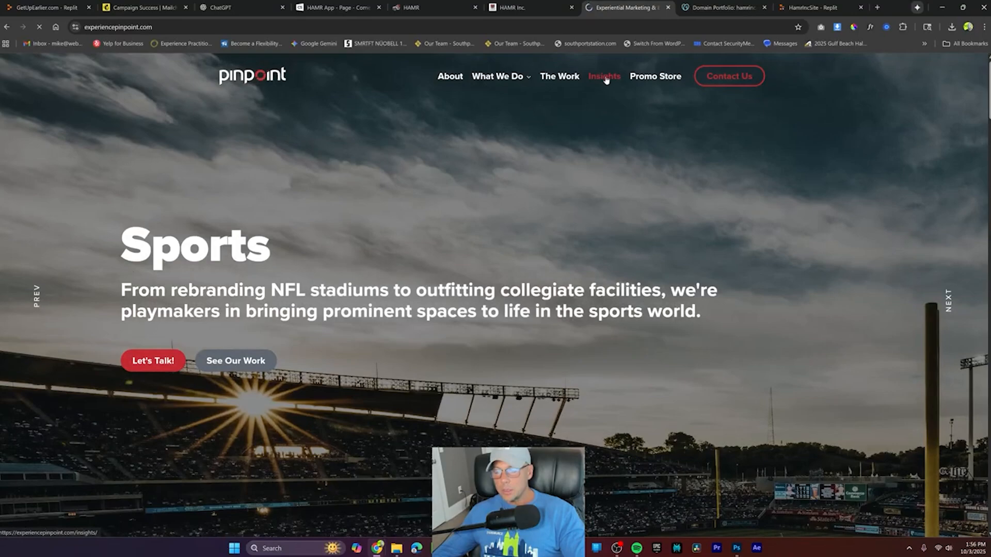
click(605, 79)
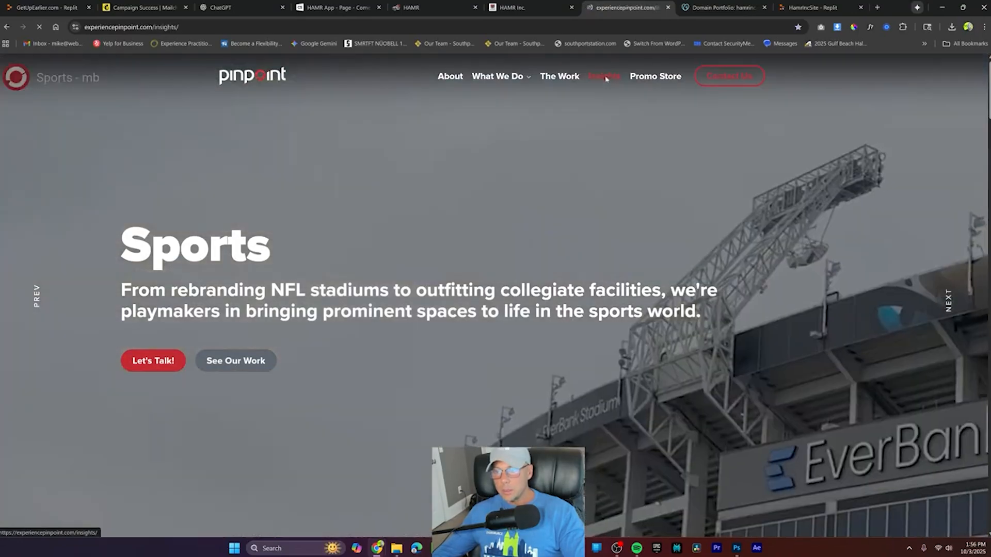
Step: Examine how article cards and their Read More buttons line up on the Insights page, at full width and in a narrowed window
scroll(624, 157, down, 5)
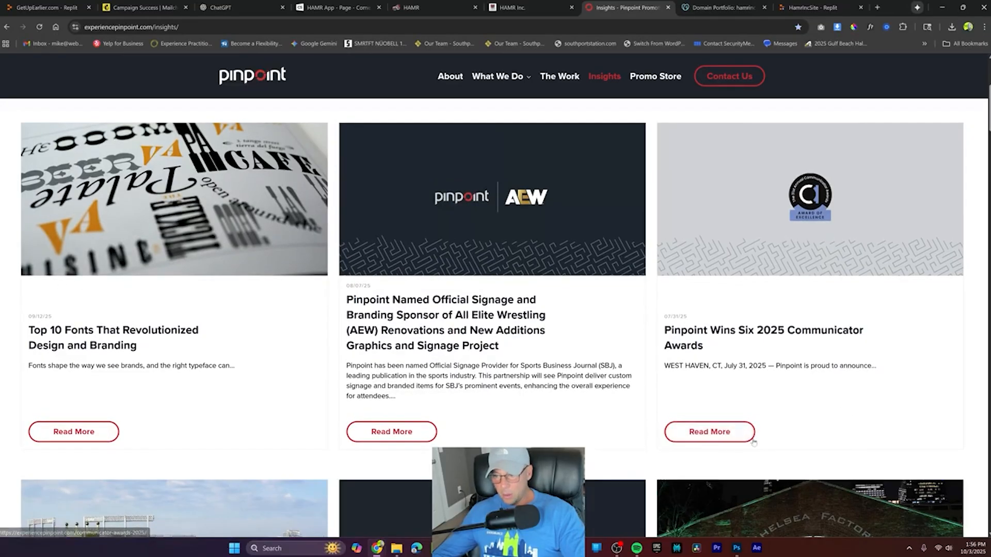
scroll(513, 337, down, 5)
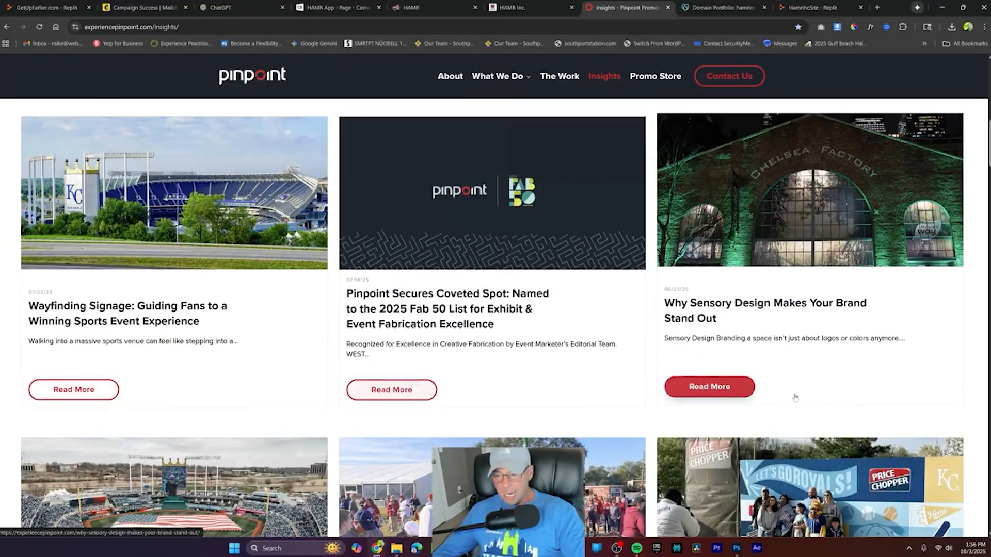
scroll(809, 400, down, 1)
scroll(809, 400, down, 4)
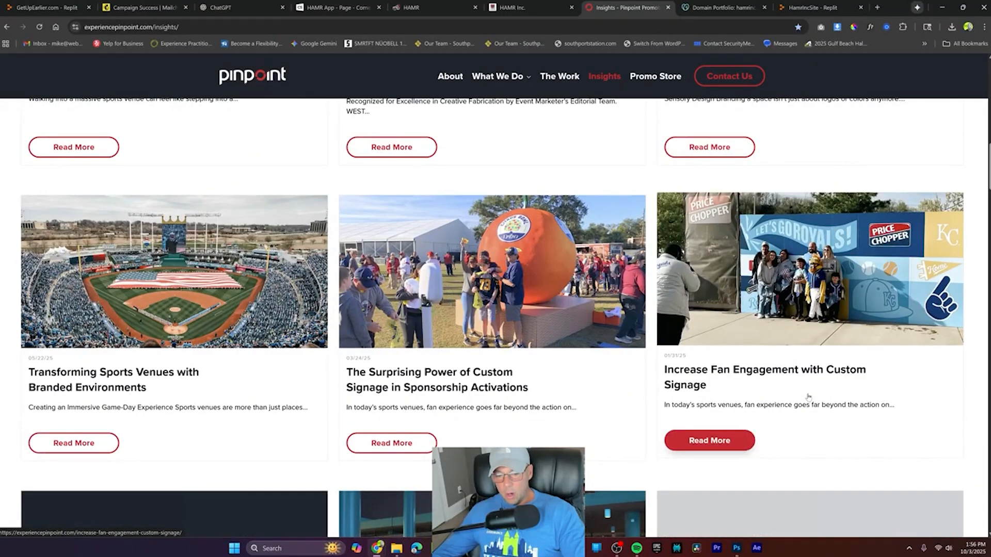
scroll(770, 363, down, 7)
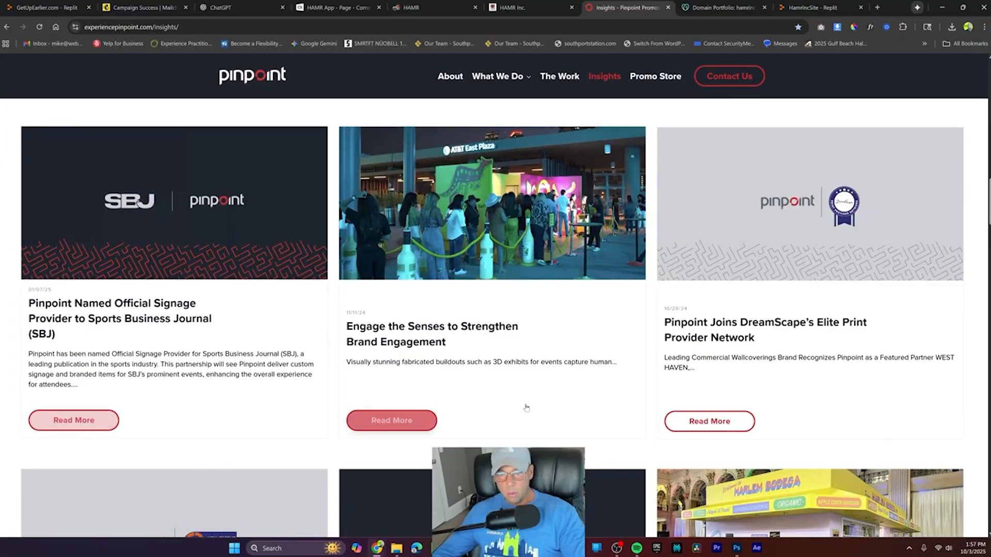
scroll(526, 407, up, 18)
drag(825, 323, 464, 323)
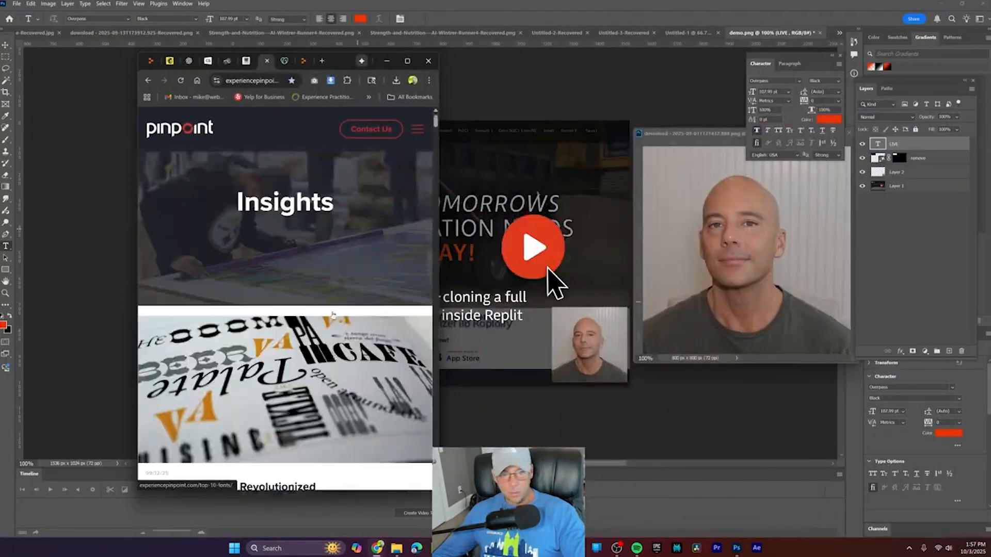
scroll(299, 310, down, 8)
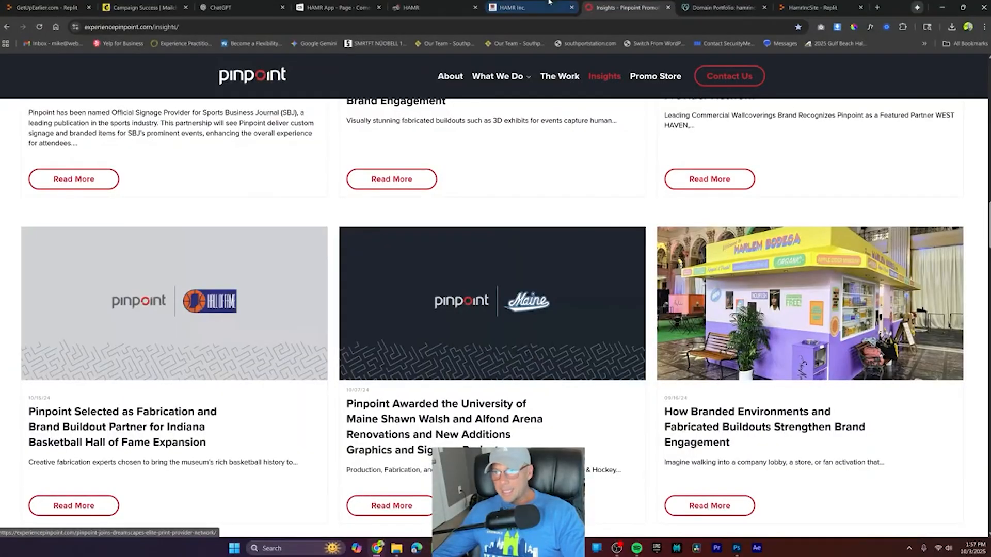
Step: Submit the inverse color block request to the Replit agent and close the Pinpoint Insights page
click(815, 7)
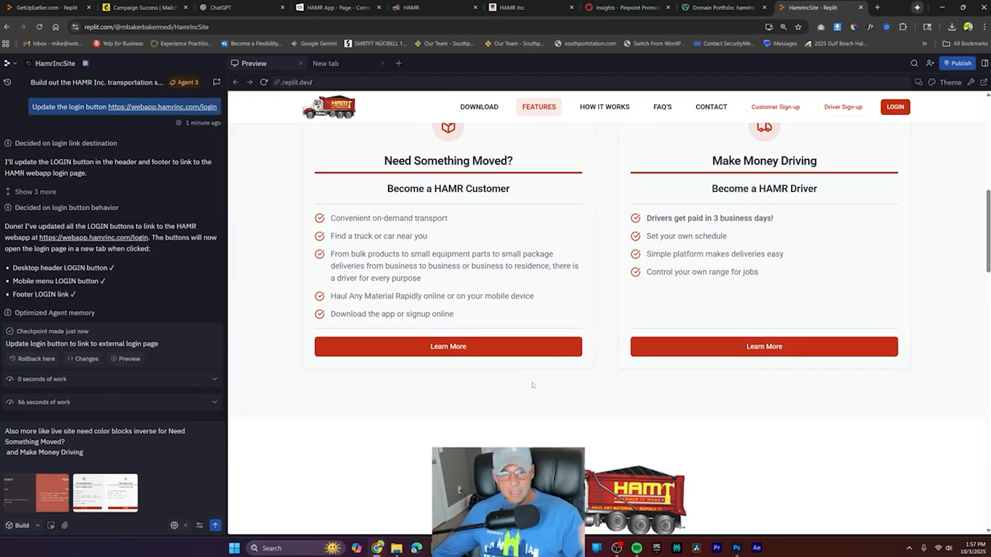
key(Return)
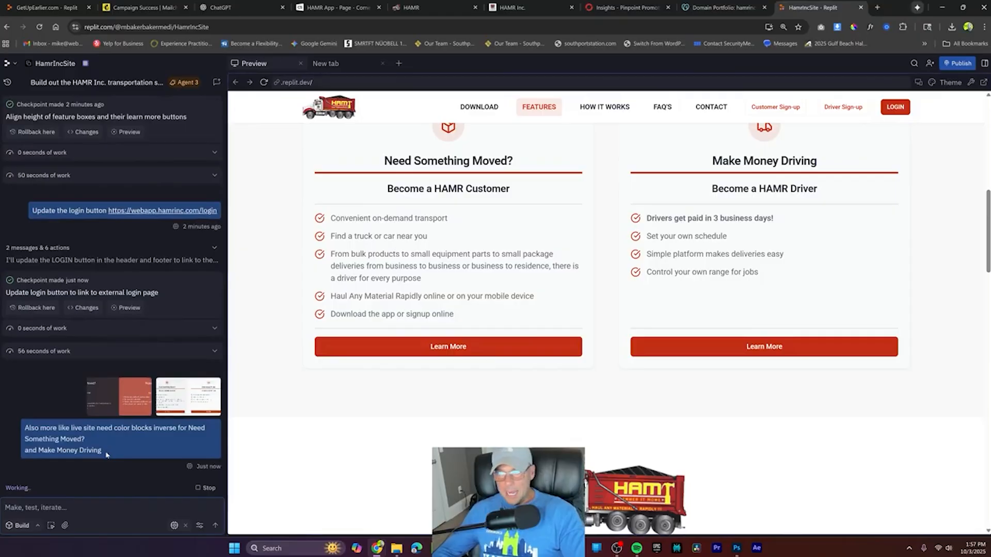
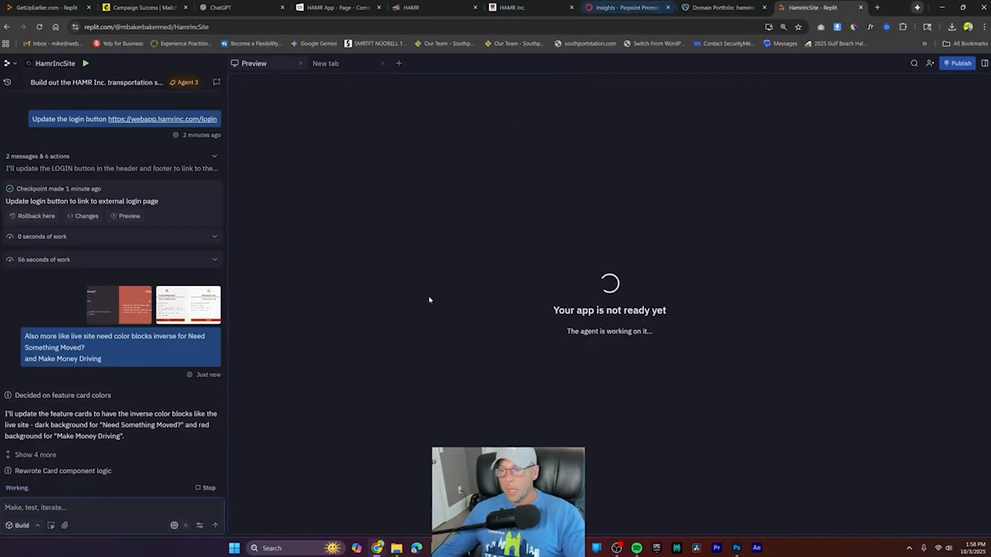
click(635, 8)
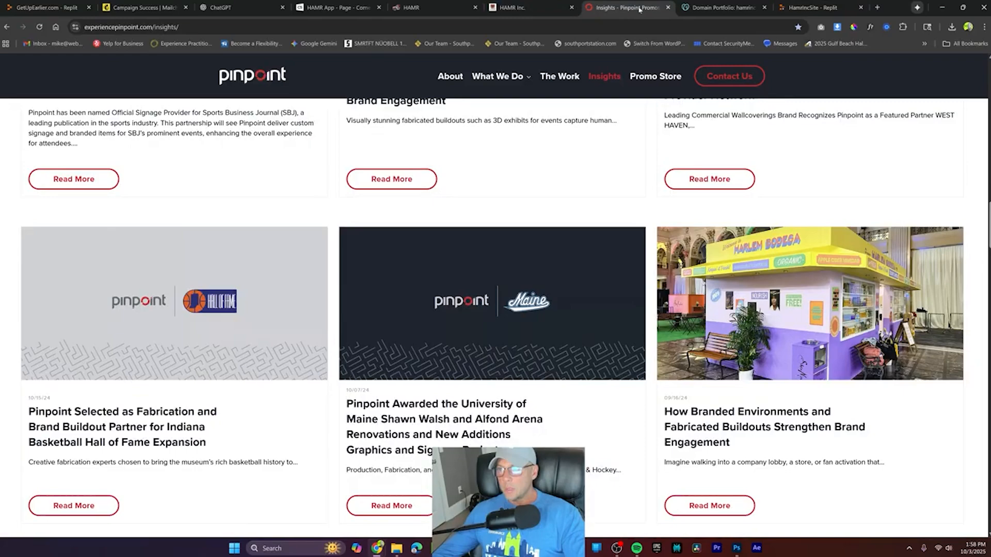
click(666, 8)
click(523, 10)
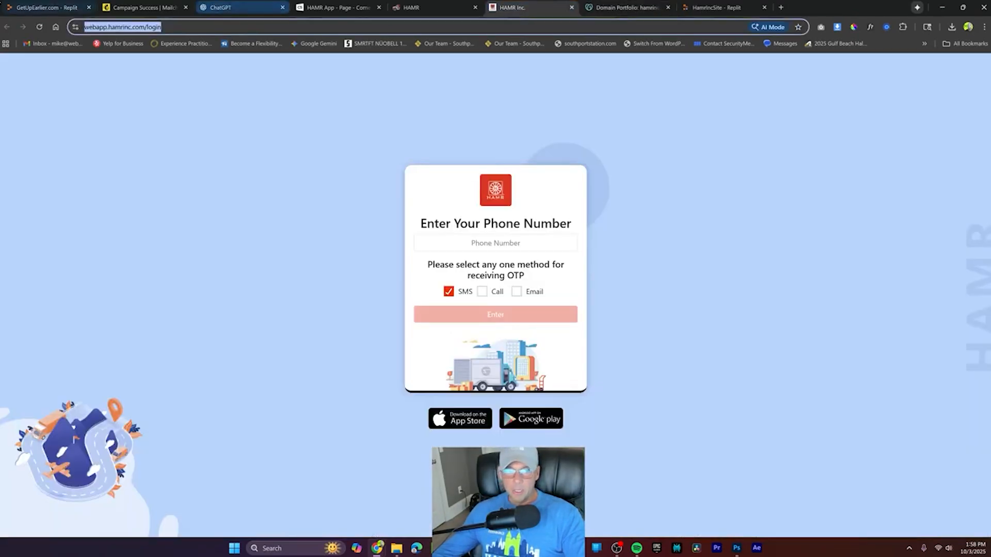
Step: Look through the DNS records of hamrinc.info in GoDaddy, including the A, NS, CNAME and SOA entries
click(615, 9)
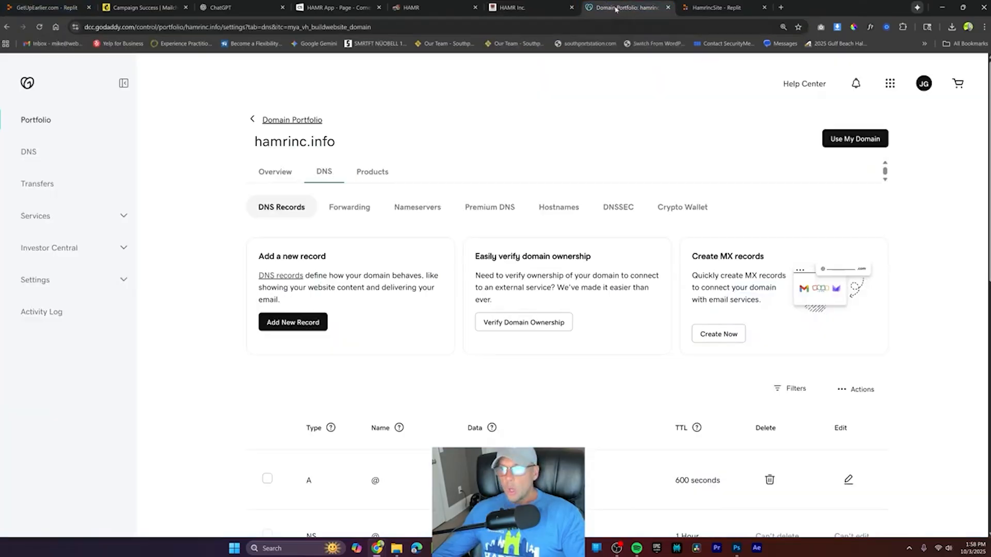
scroll(438, 343, down, 9)
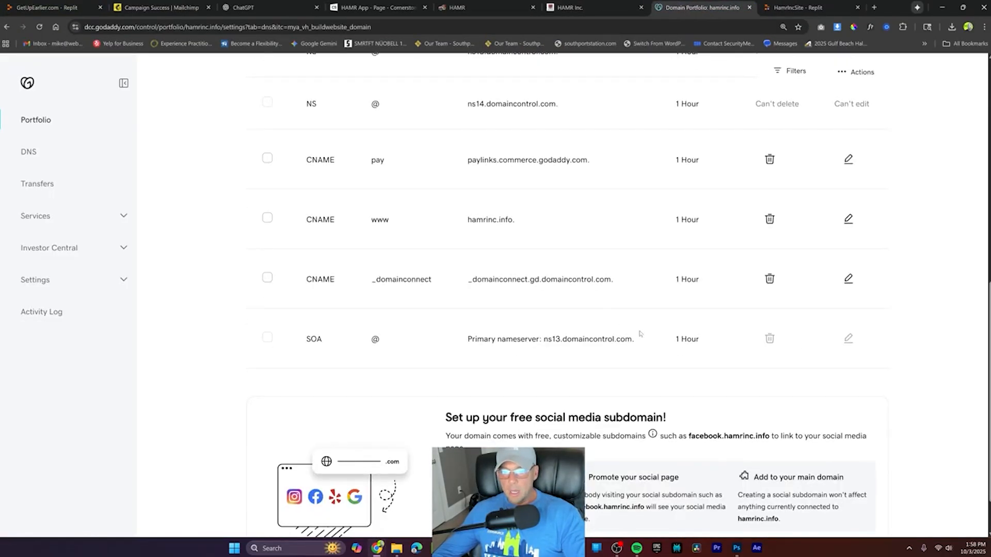
scroll(642, 327, up, 2)
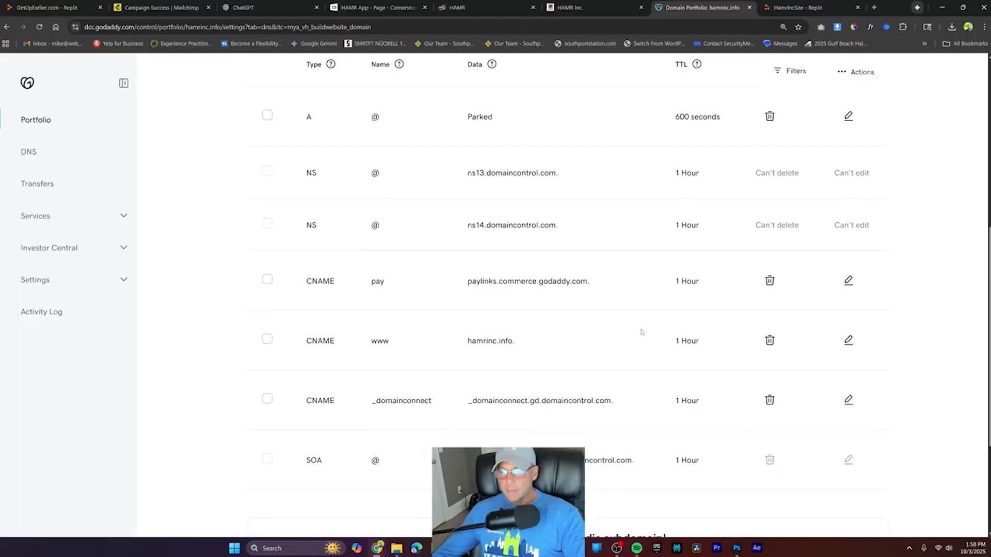
scroll(641, 332, up, 7)
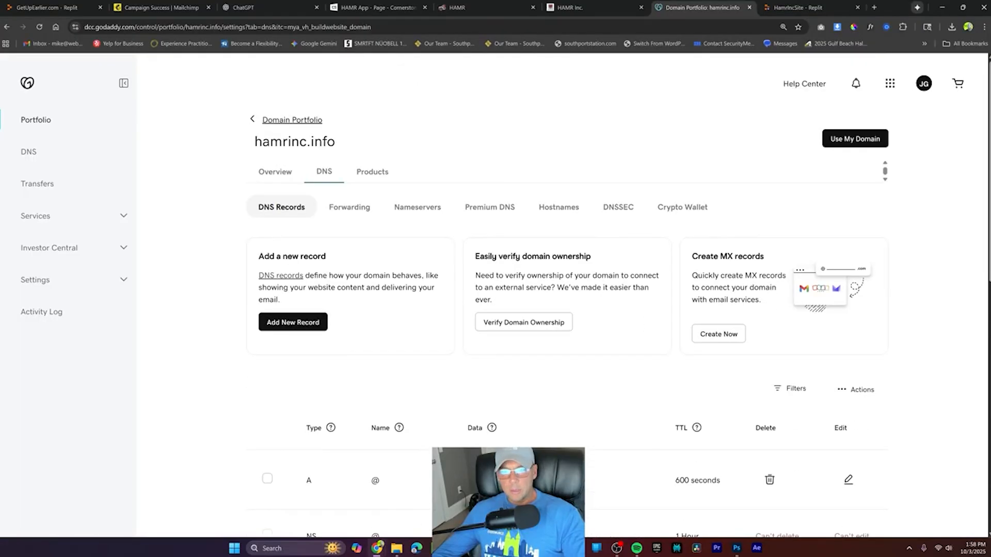
scroll(705, 337, down, 2)
scroll(639, 346, up, 2)
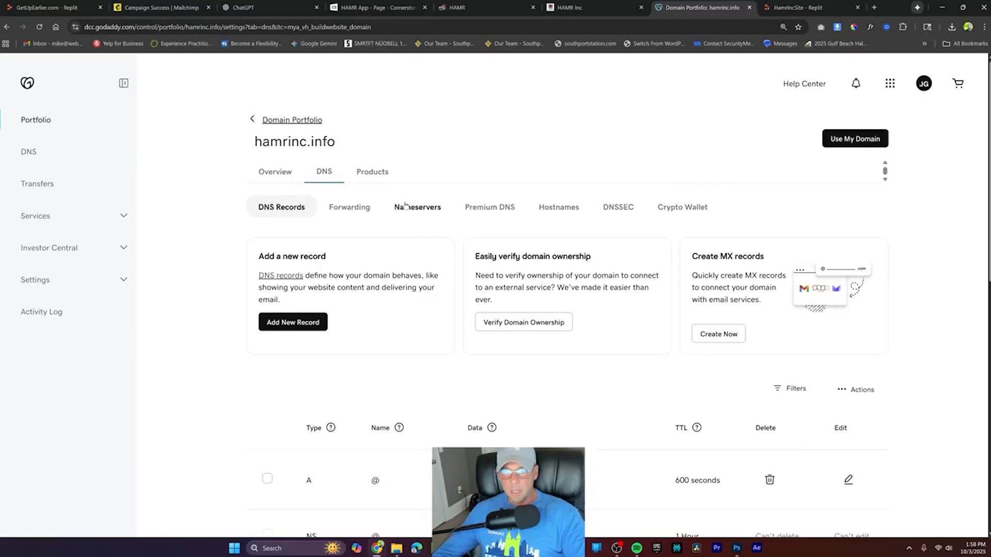
scroll(528, 302, down, 4)
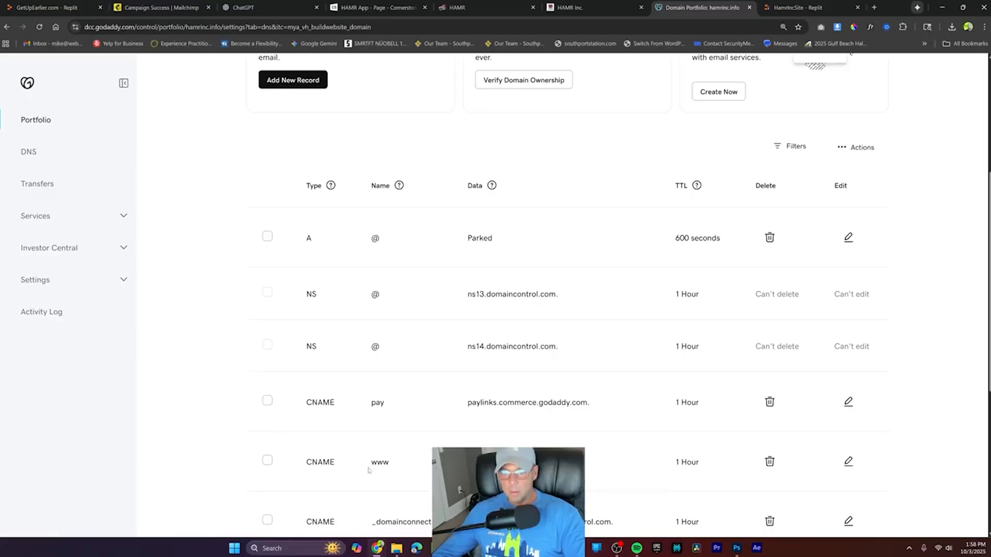
scroll(696, 403, down, 5)
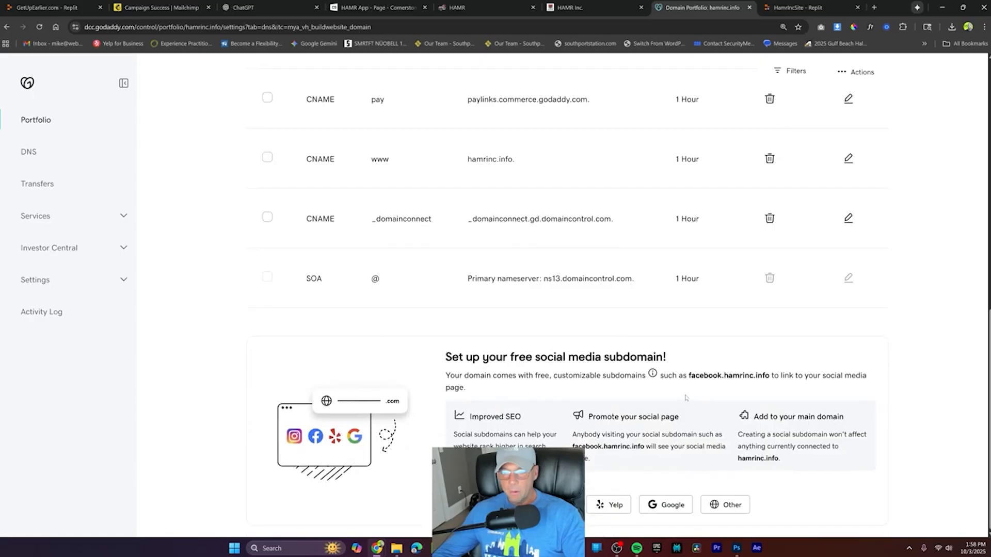
scroll(686, 398, up, 5)
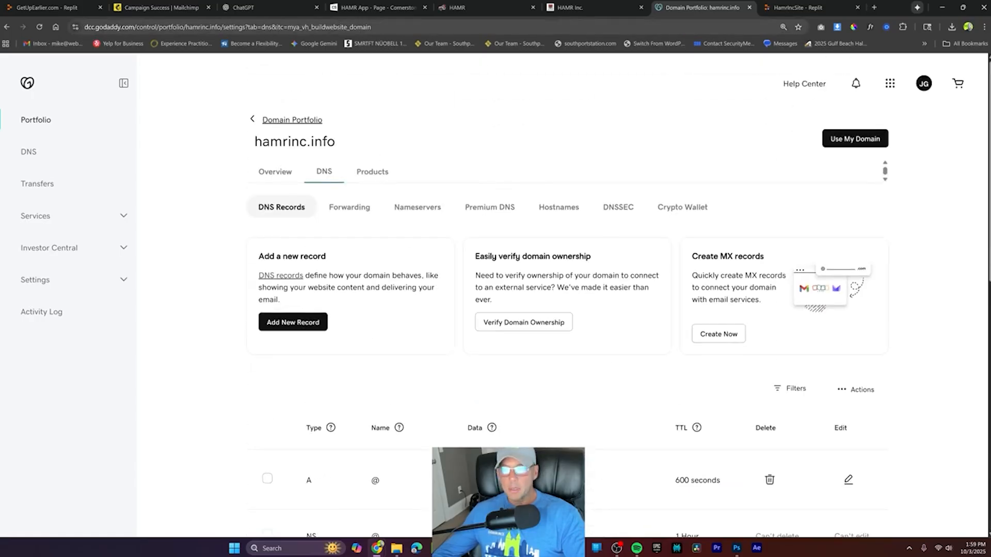
Step: Open the hamrinc.com settings from the GoDaddy domain portfolio, and return to the original HAMR home page
click(287, 119)
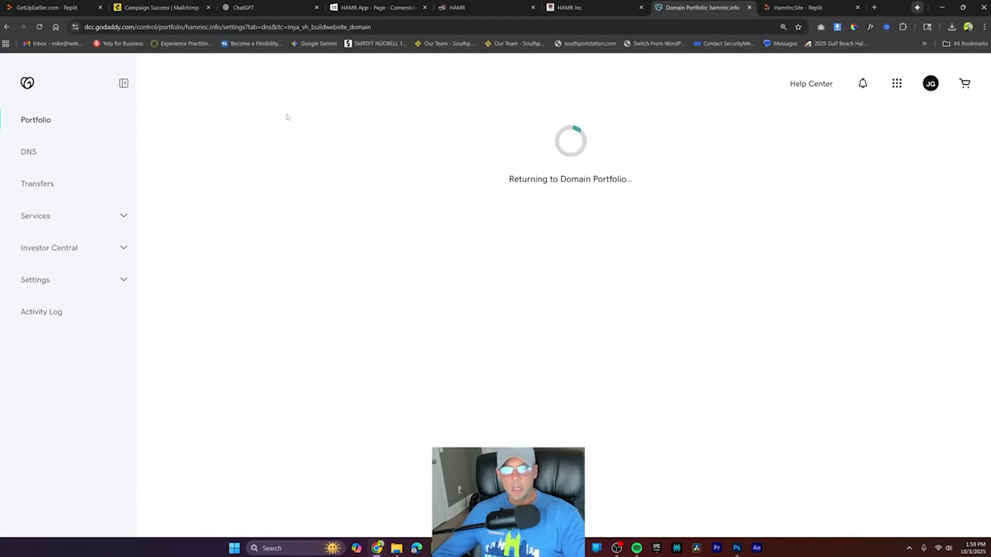
click(207, 252)
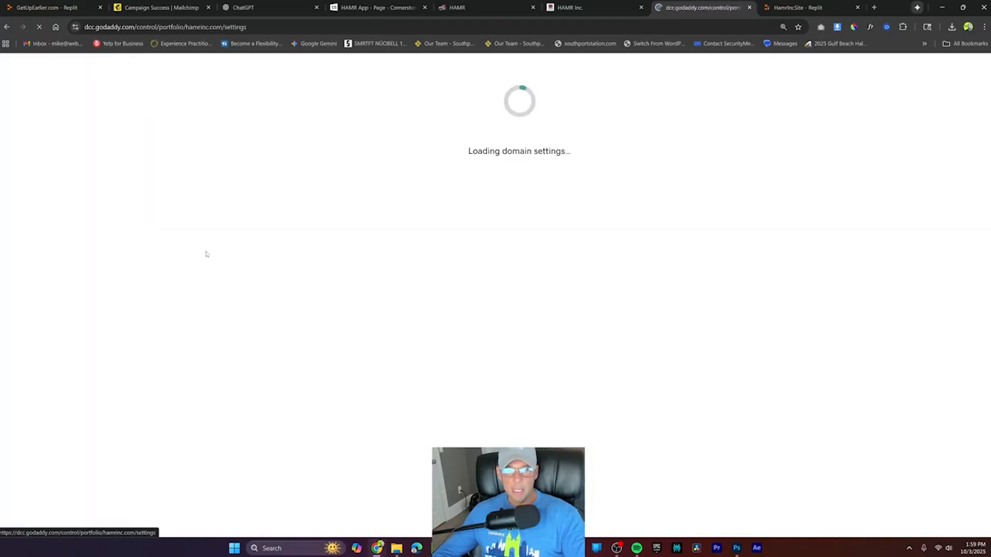
scroll(592, 237, down, 8)
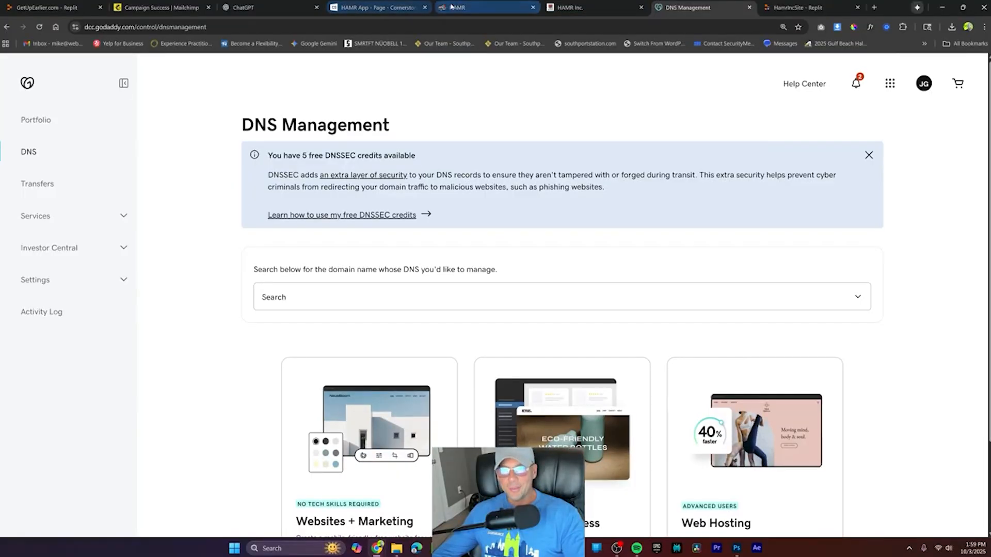
click(451, 7)
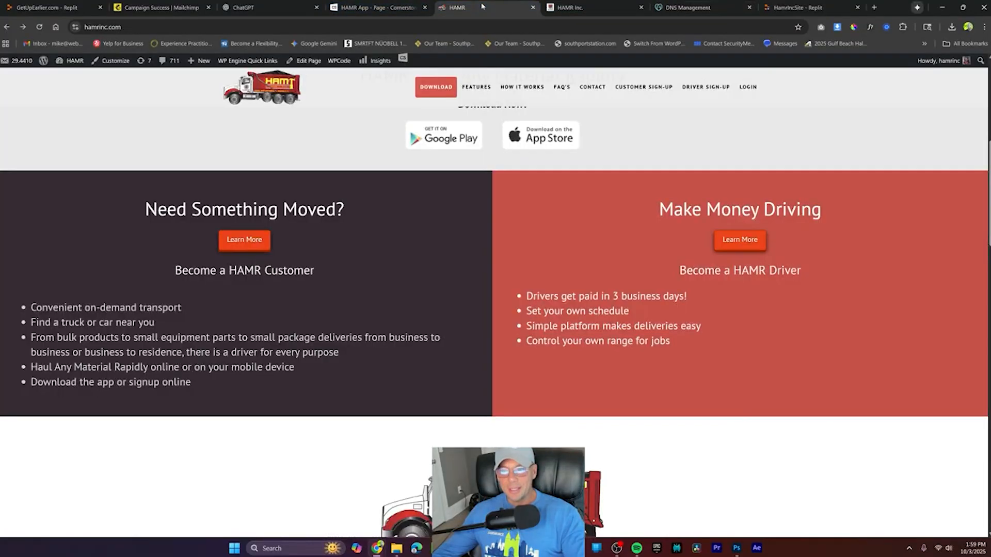
Step: Check the recolored feature cards in the Replit preview against the same blocks on the original HAMR home page
click(792, 7)
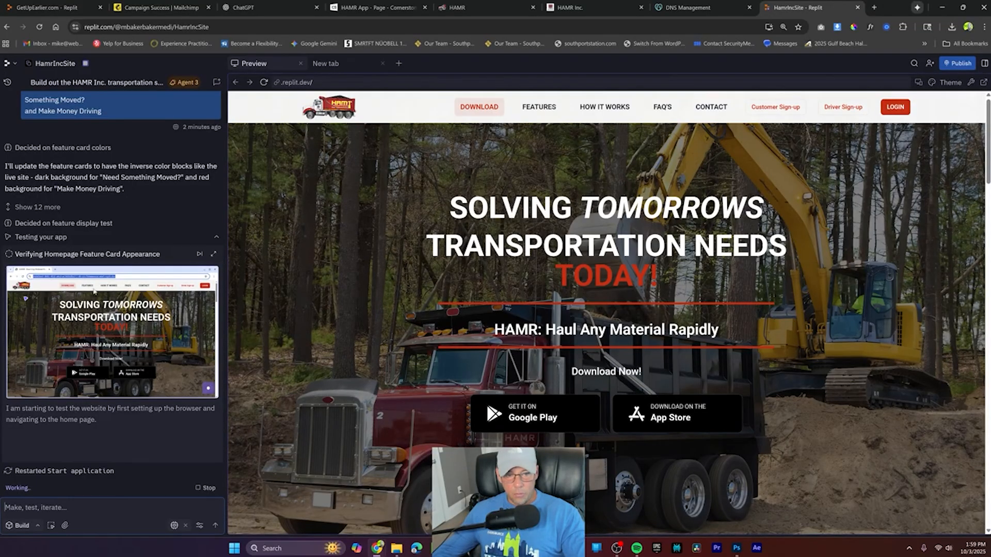
scroll(687, 281, down, 7)
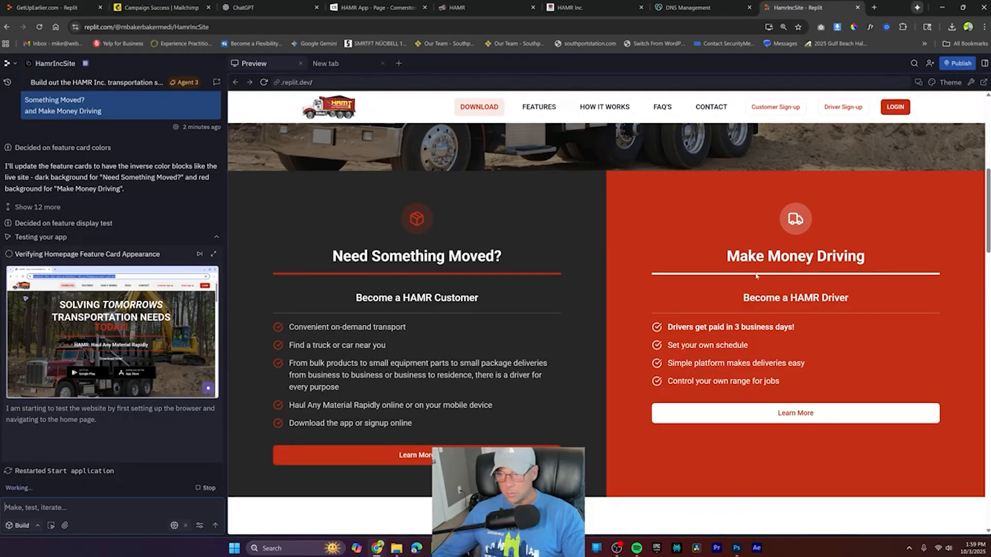
click(457, 7)
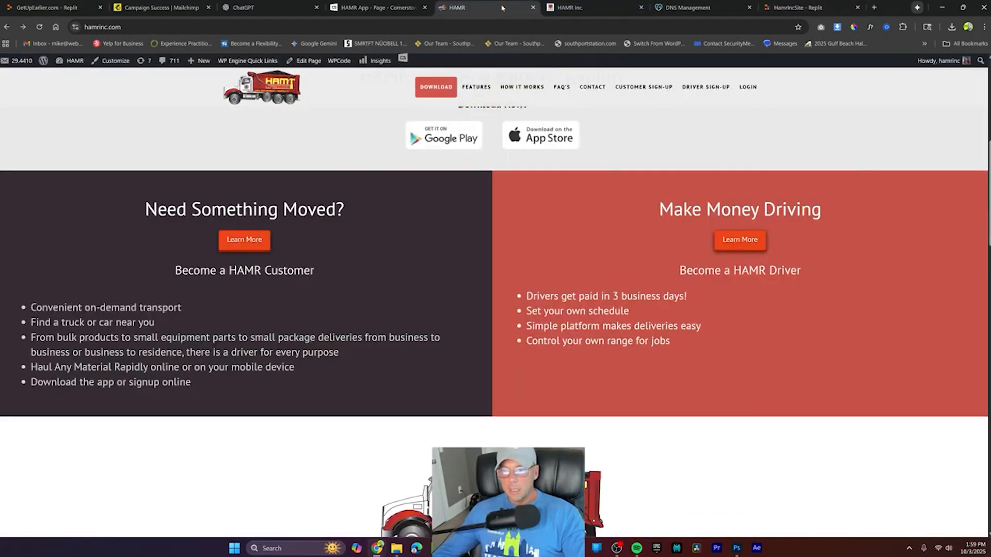
Step: Copy the hex color 372C32 from the original page's dark block and start the Replit agent request "make dark color 372C32 and lighter red"
click(853, 27)
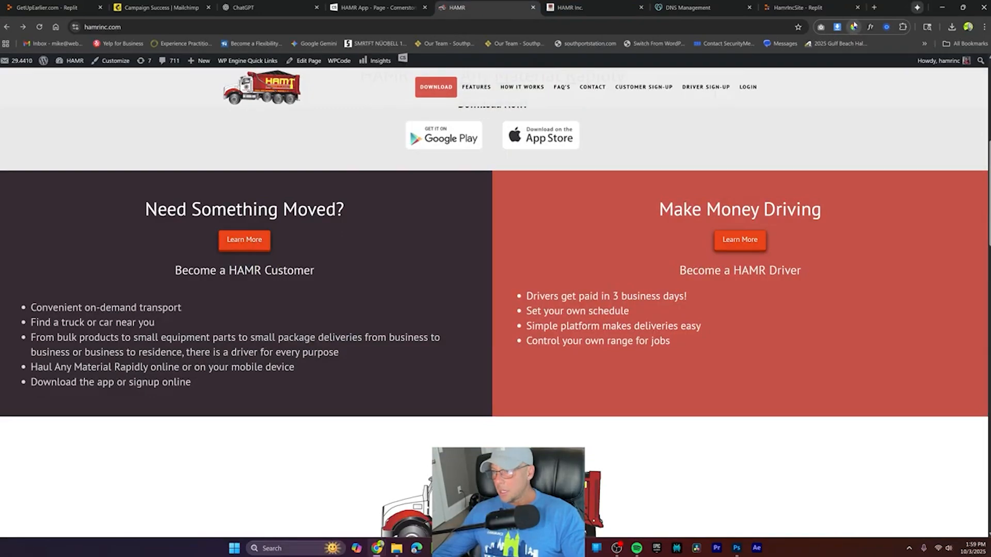
click(380, 191)
right_click(407, 202)
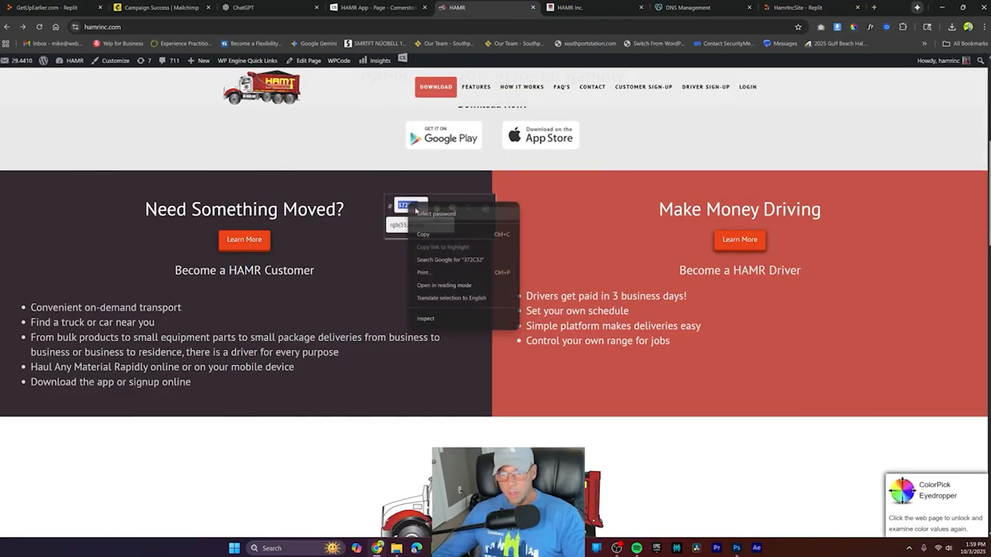
click(430, 235)
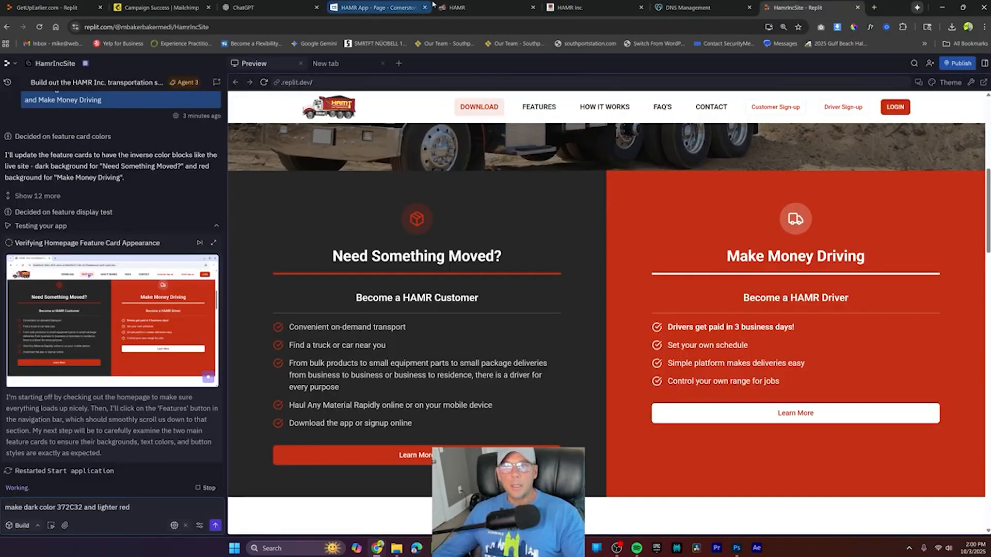
Step: Sample the red of the "Make Money Driving" block on the original HAMR page and copy its hex code D44748
click(409, 5)
click(460, 4)
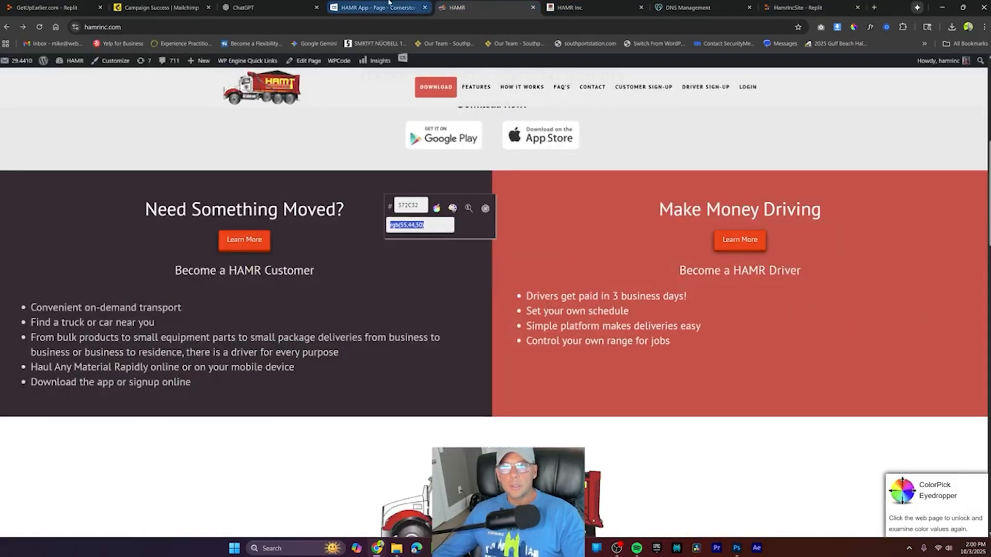
click(854, 26)
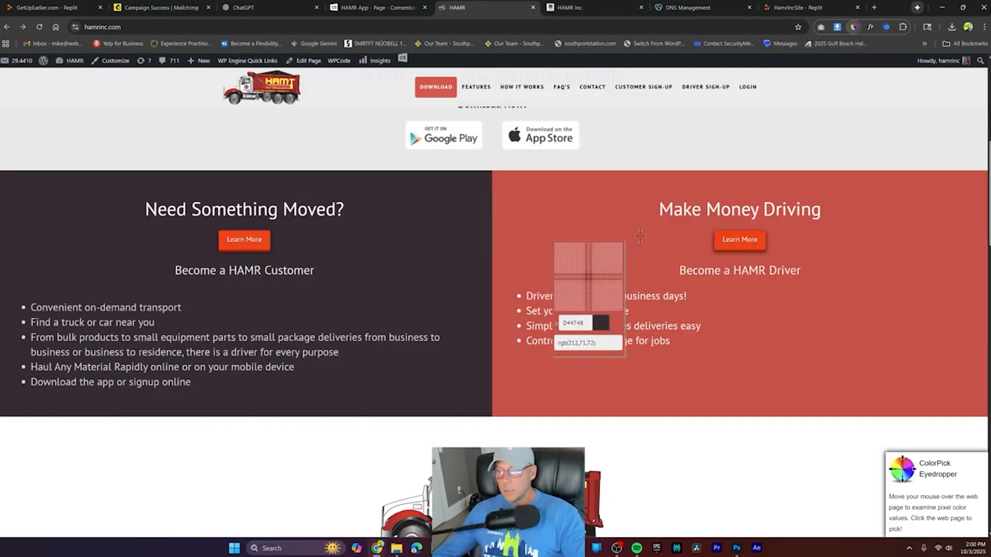
click(615, 193)
right_click(531, 208)
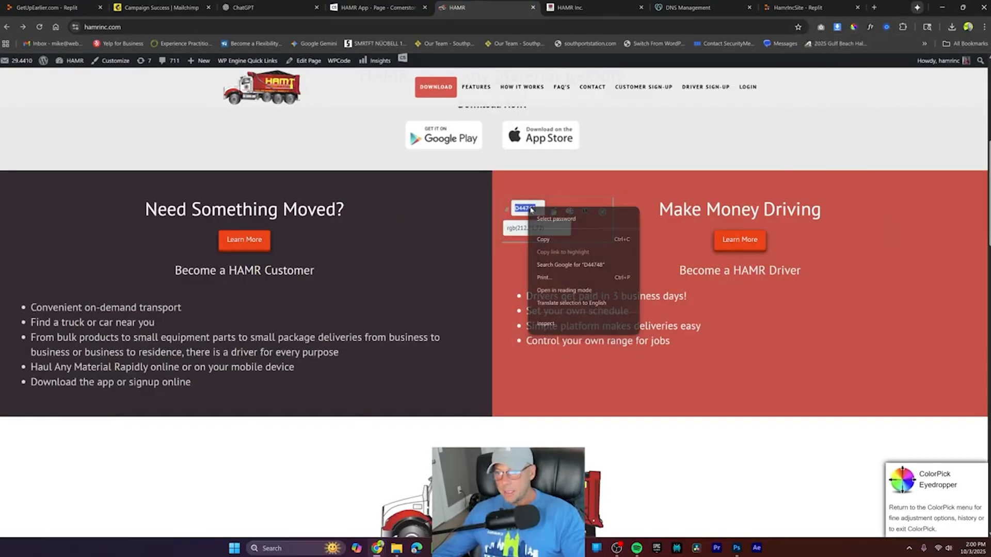
click(539, 239)
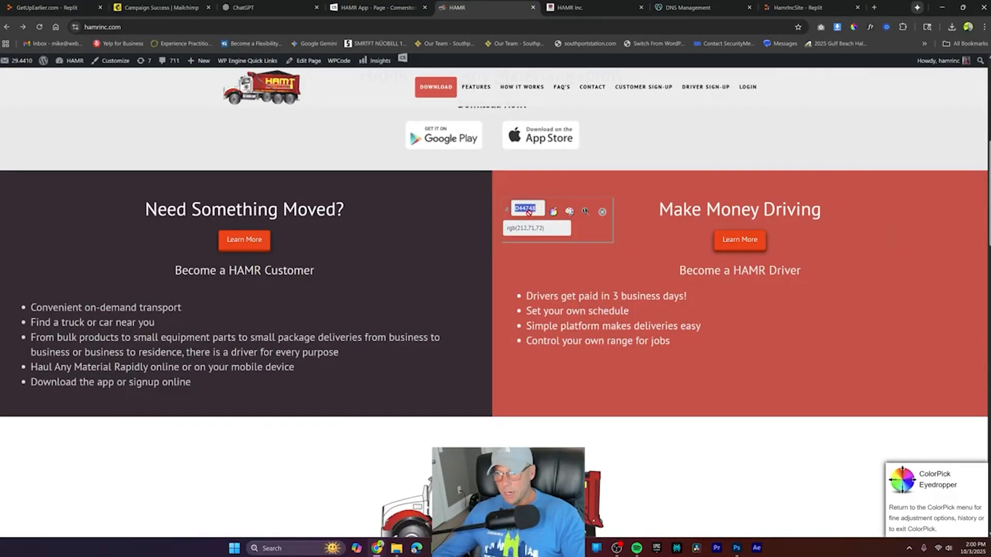
Step: Complete the Replit agent request with "D44748 and make sure the Learn more stays aligned" and submit it
click(363, 7)
click(573, 8)
click(811, 9)
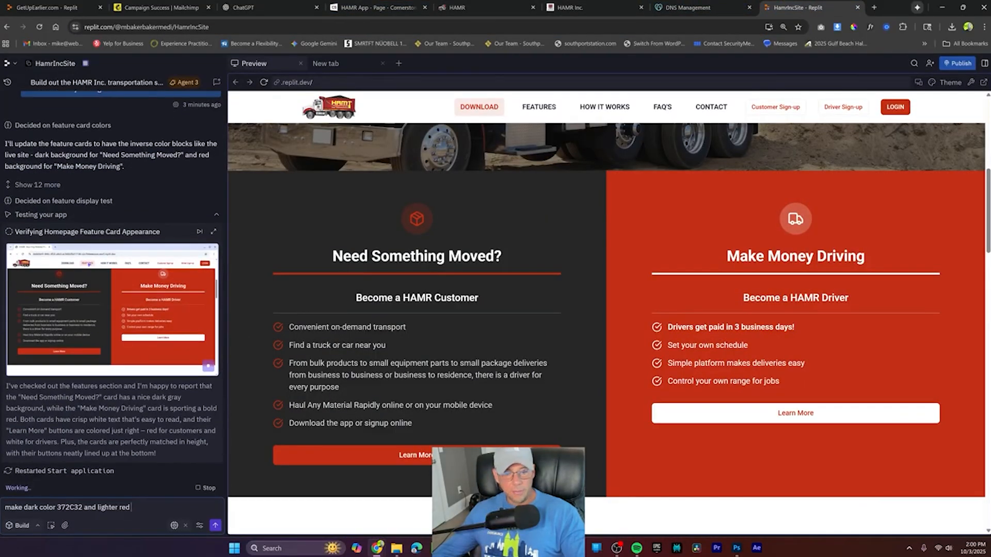
text(D44748 and make)
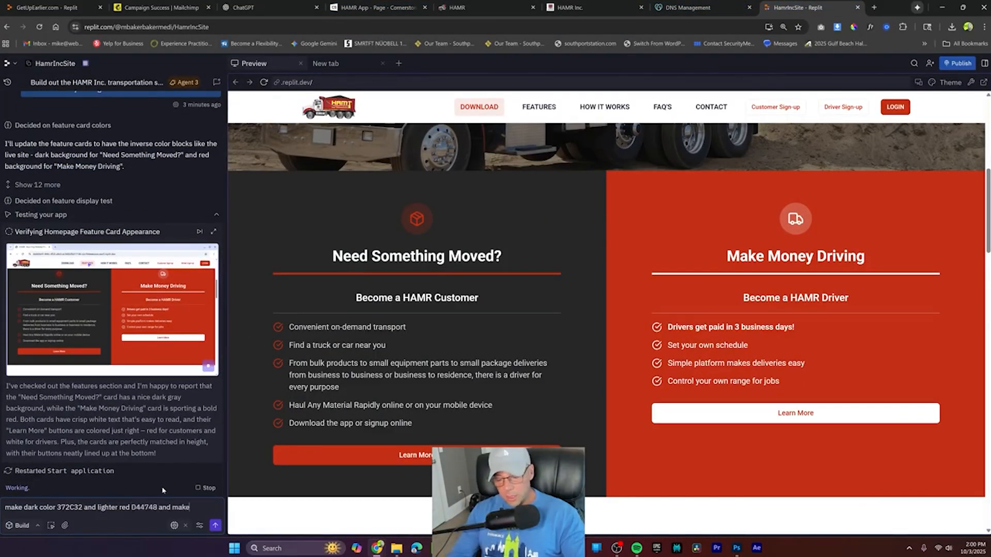
text( sure the Learn m)
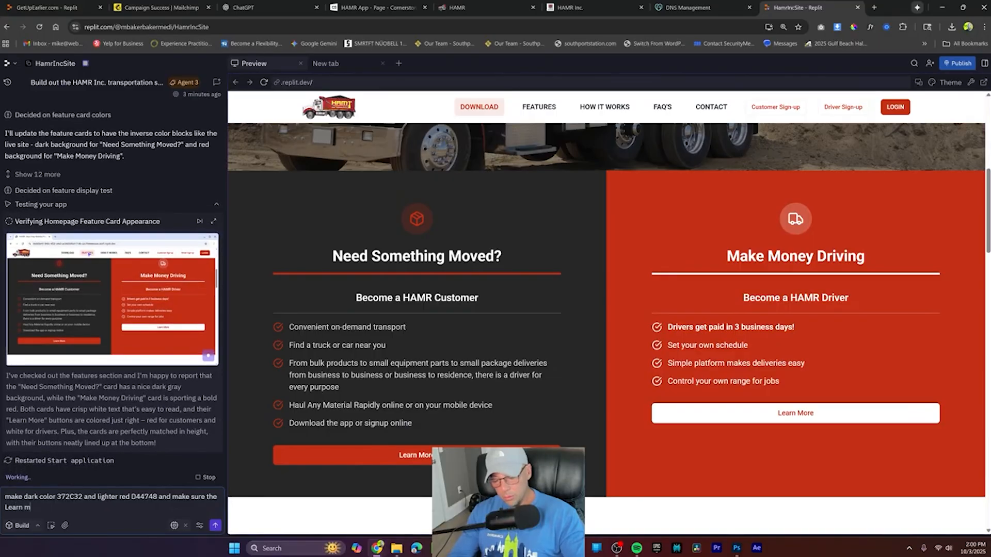
text(ore stays aligned)
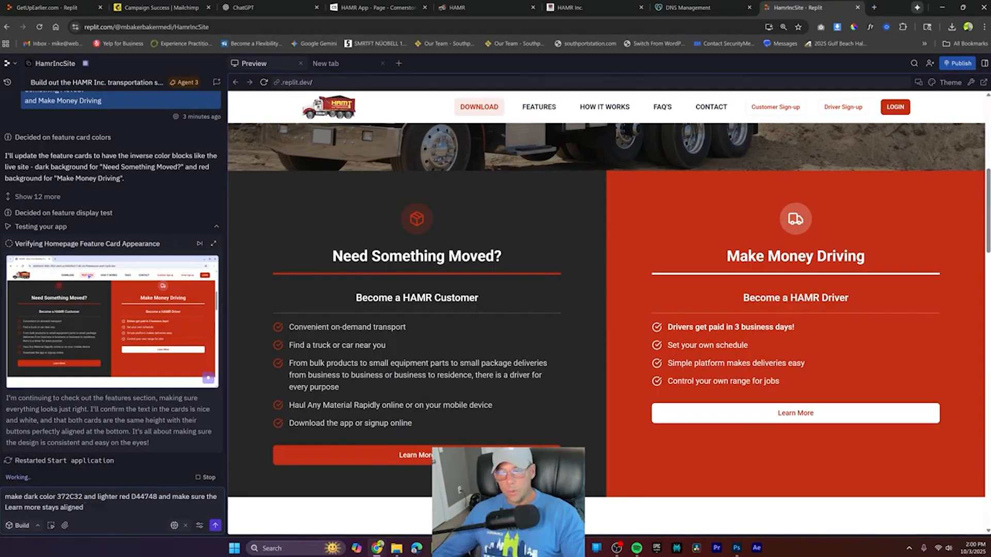
click(215, 525)
Step: Queue the agent request "Need a bit more darkness on the hero opacity" with one attachment, and look over the previewed home page
scroll(697, 247, up, 5)
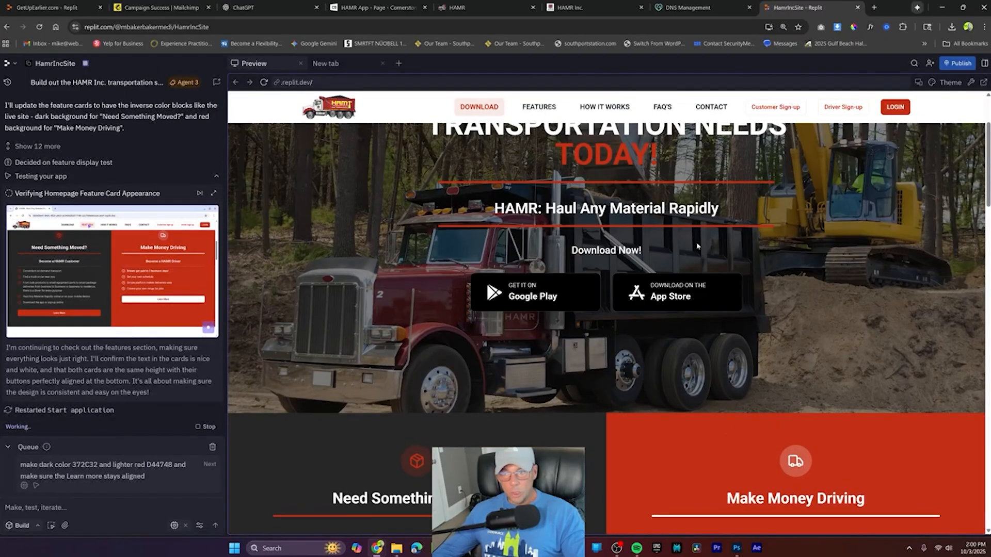
scroll(697, 247, up, 2)
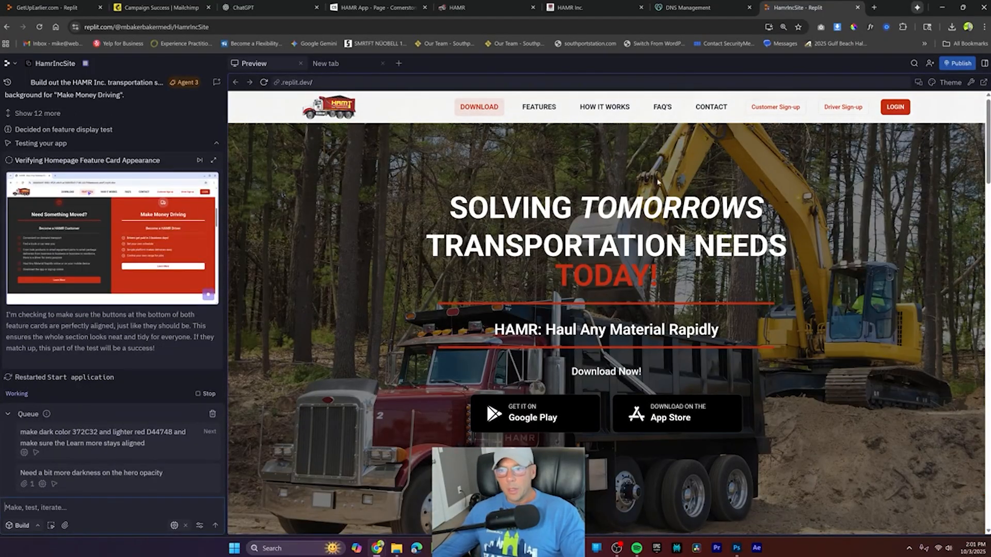
scroll(826, 258, down, 15)
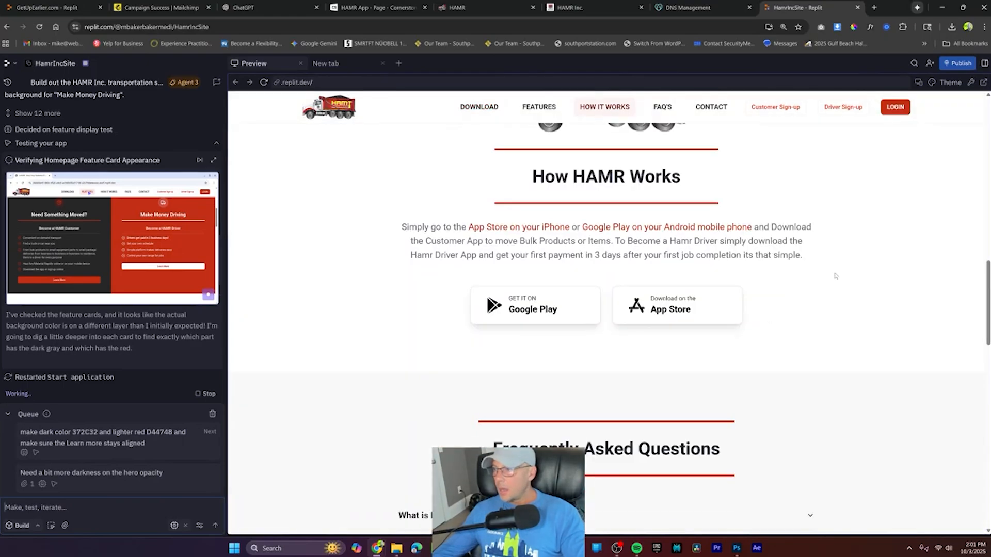
scroll(835, 276, up, 15)
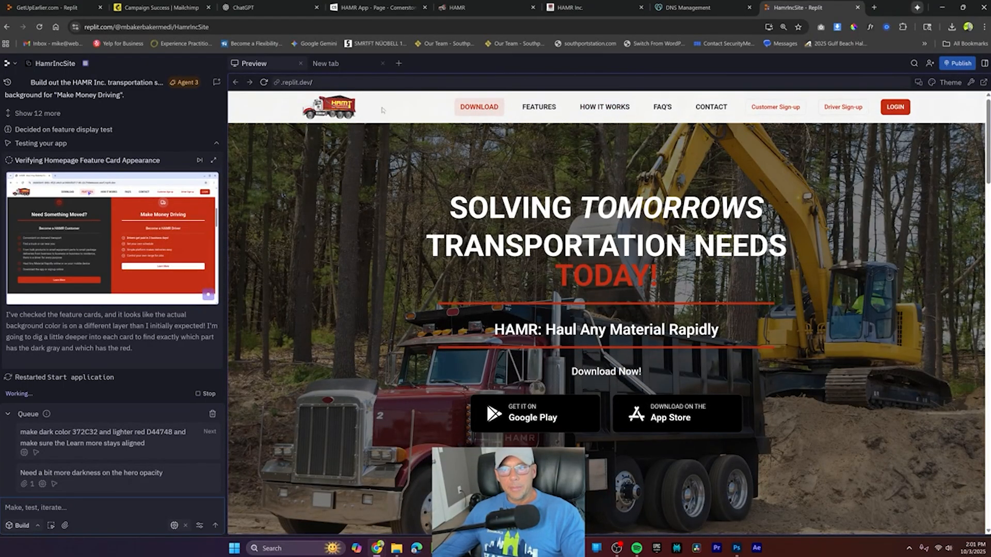
Step: Dismiss the color picker on the original HAMR page and open the site's header in the Cornerstone editor
click(457, 7)
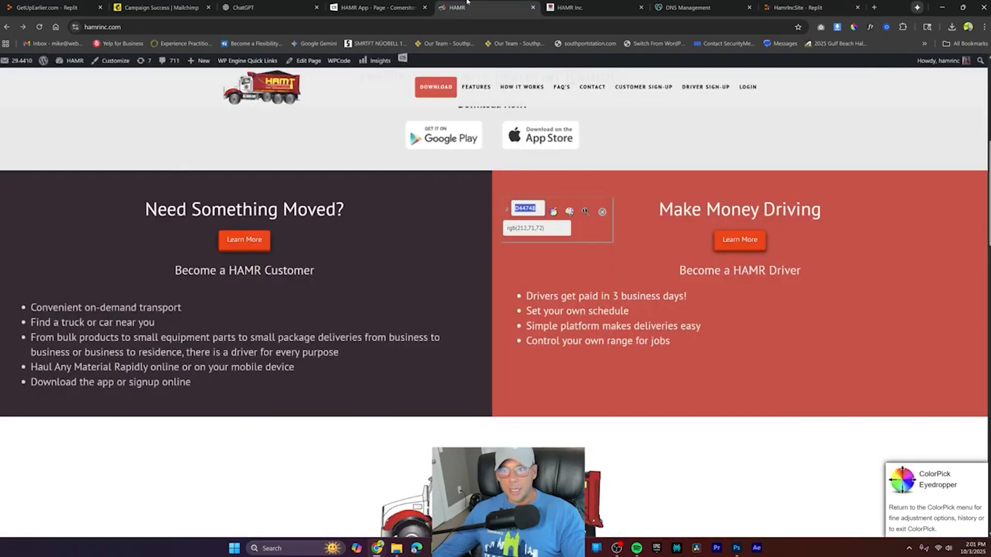
scroll(383, 133, up, 10)
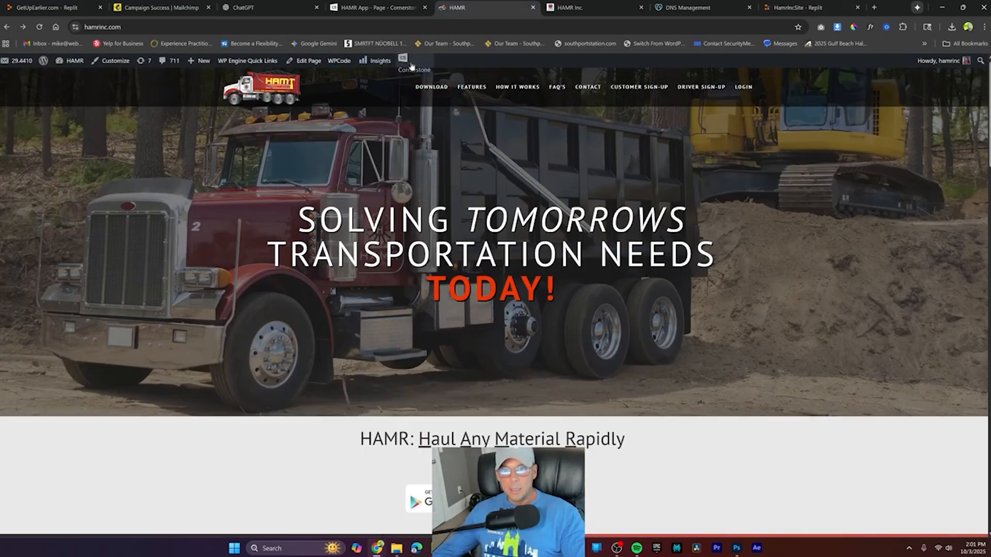
mouse_move(413, 69)
click(415, 91)
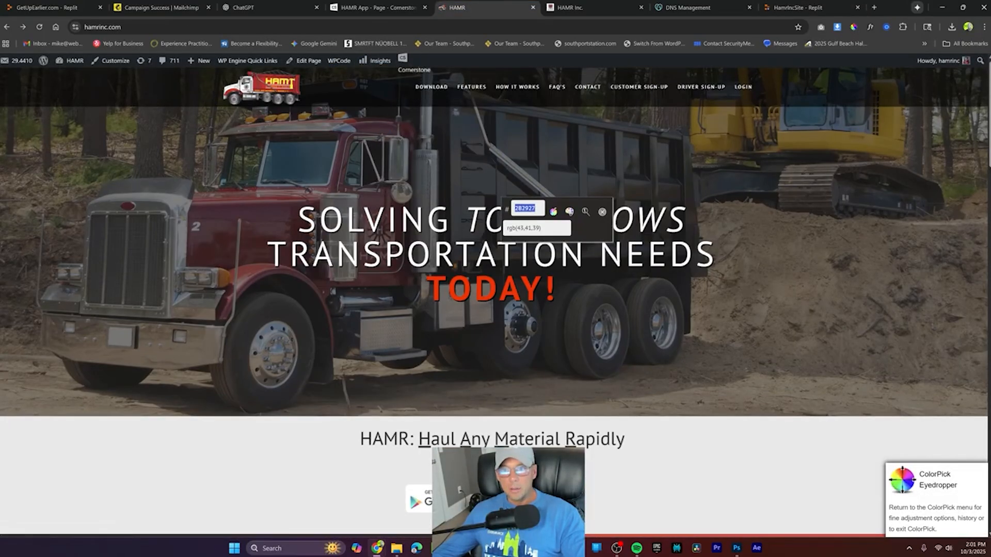
key(Escape)
click(416, 91)
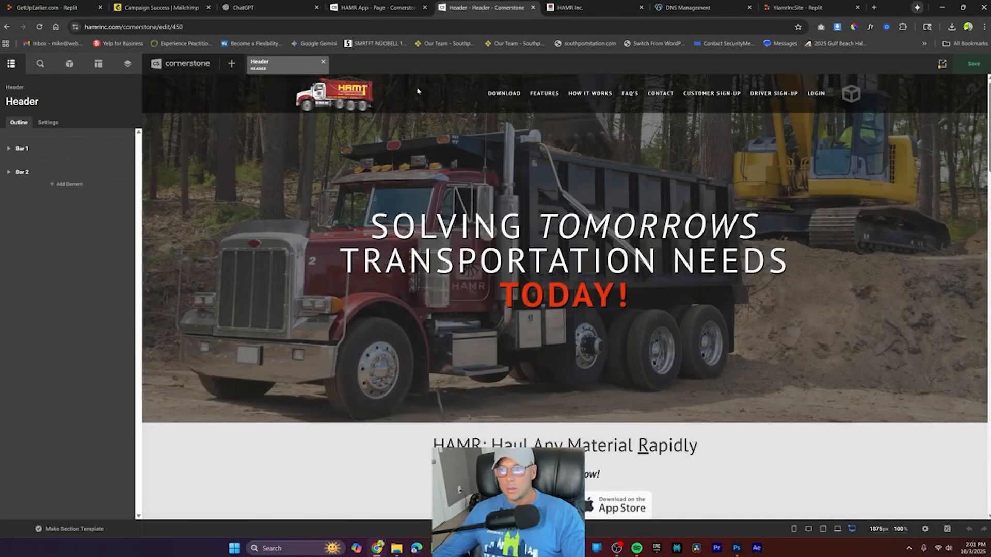
Step: Select the header's Bar 1 and examine how the header changes between the page's hero and lower sections
click(422, 94)
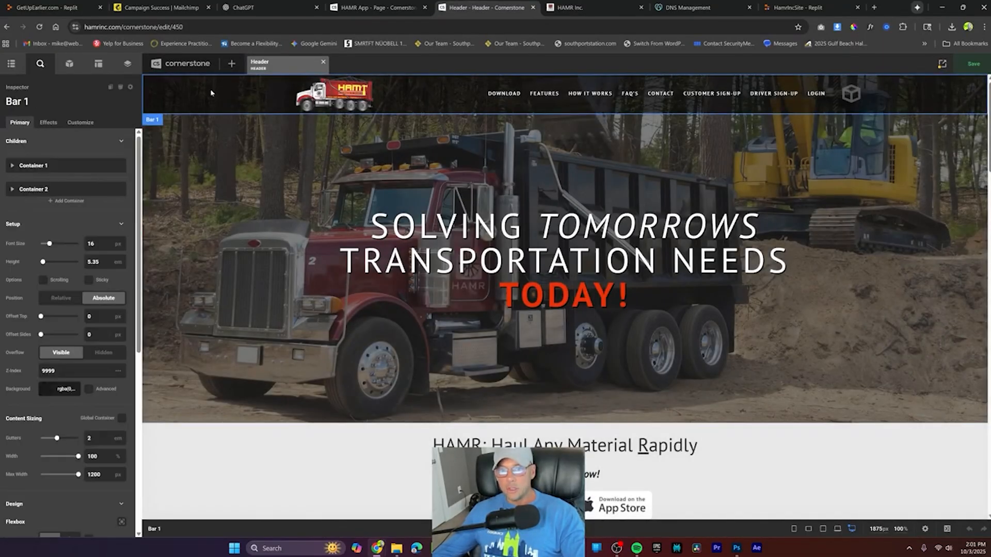
scroll(541, 216, down, 7)
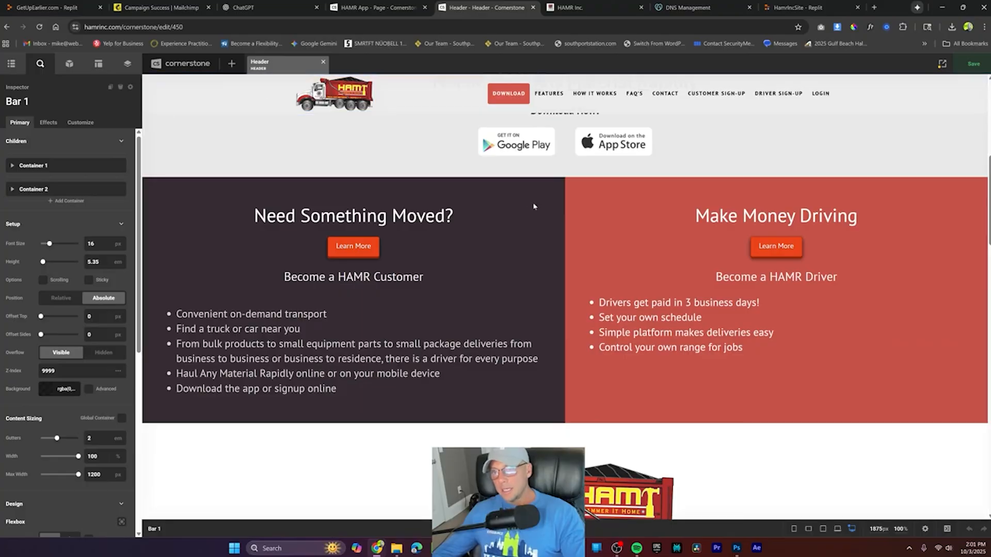
scroll(533, 206, up, 7)
scroll(648, 186, down, 11)
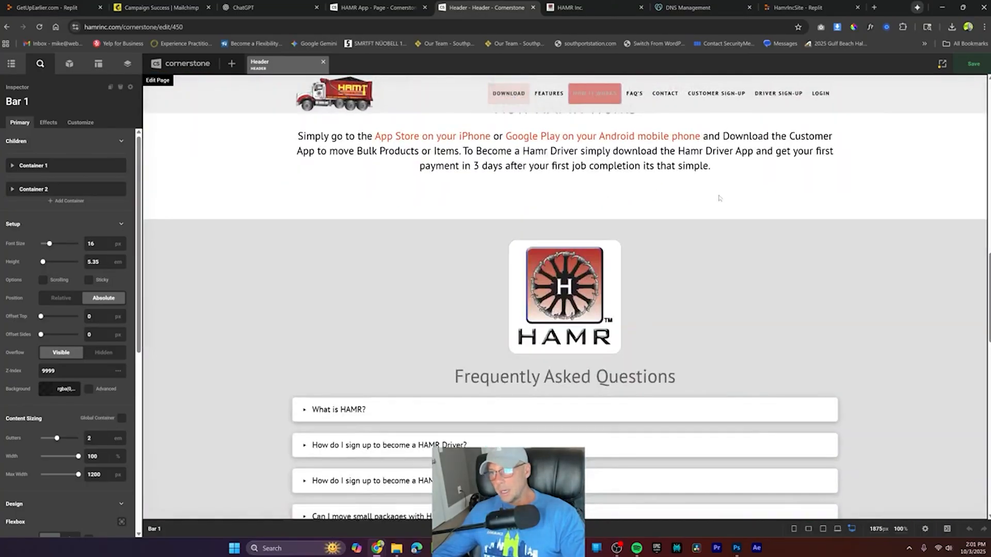
scroll(718, 198, up, 10)
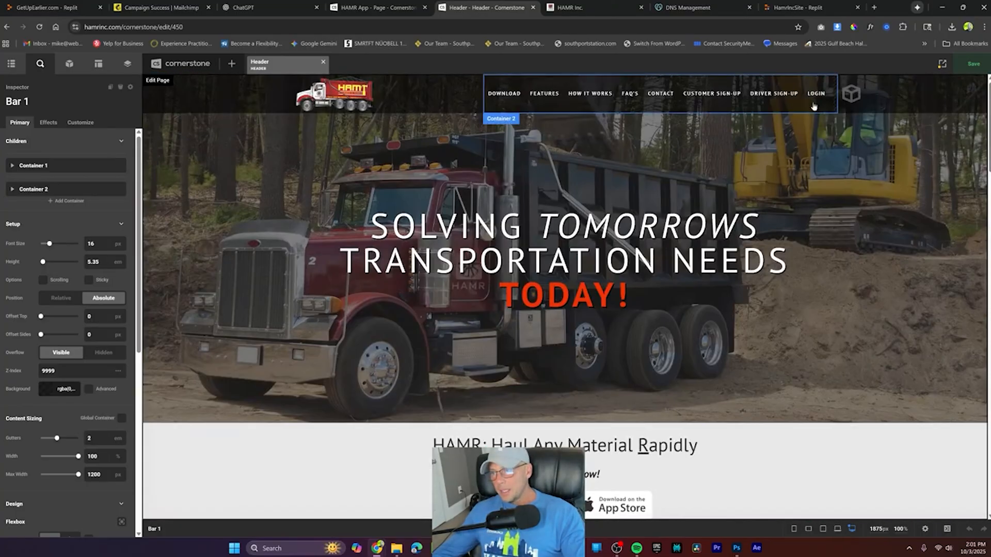
Step: Inspect the settings of the header's Navigation Inline element, and return to those of Bar 1
click(599, 97)
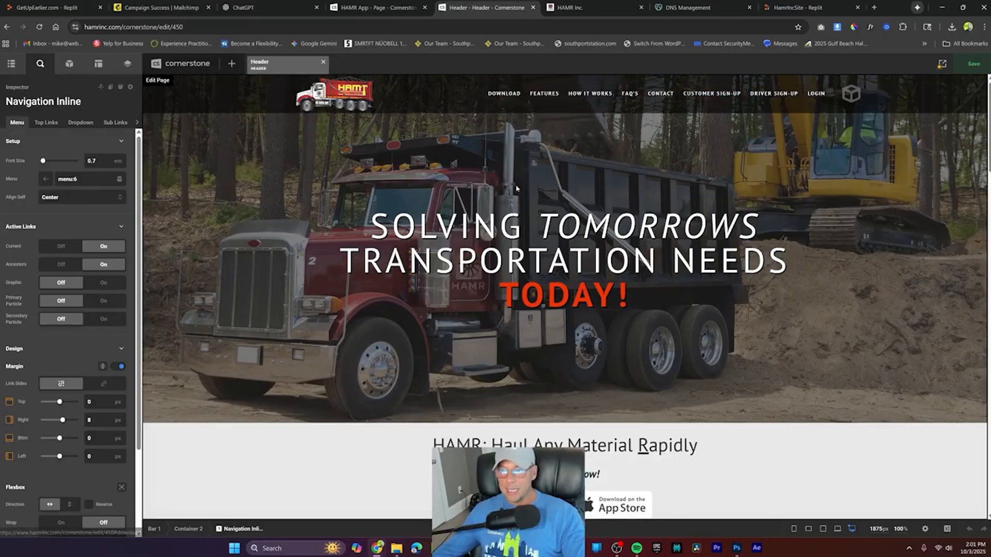
scroll(333, 271, down, 2)
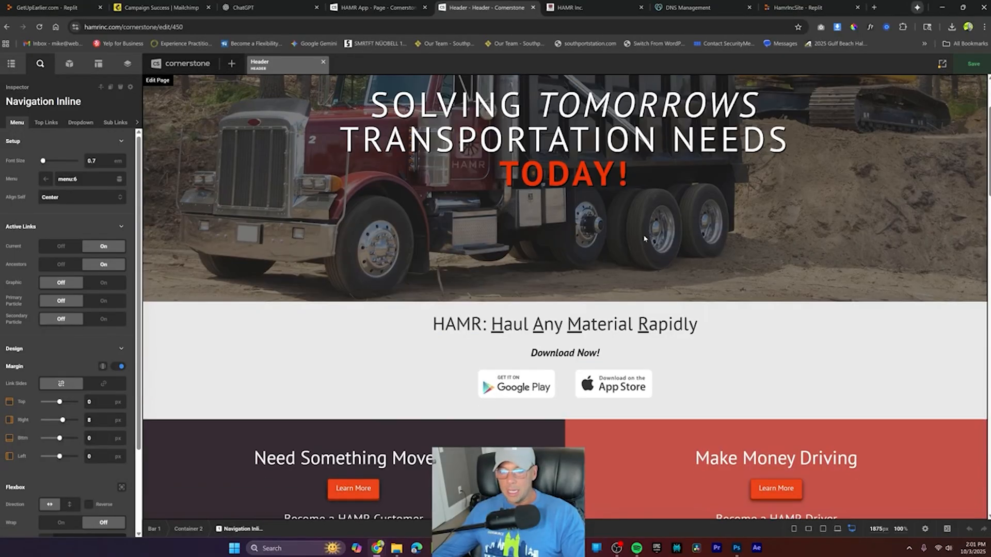
scroll(643, 217, up, 2)
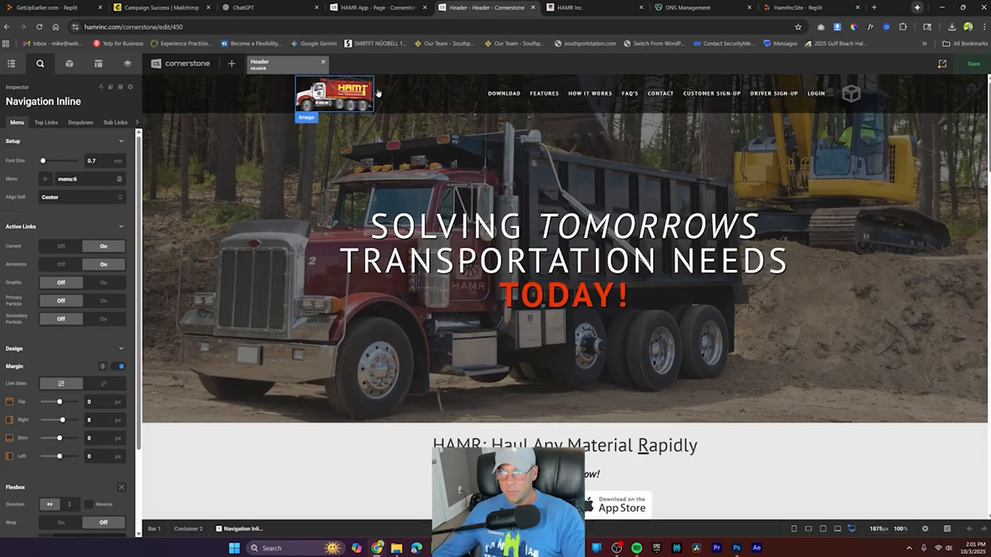
click(435, 94)
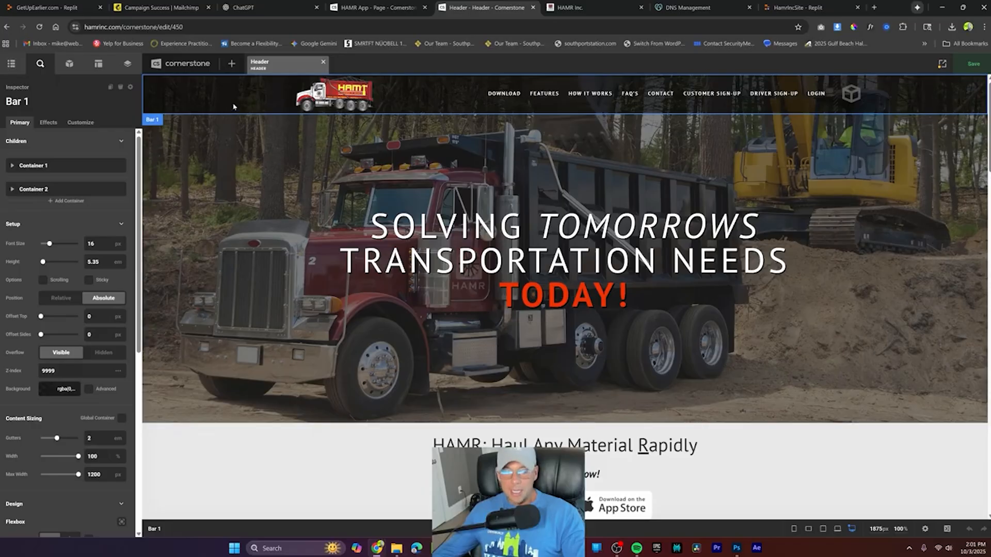
Step: Inspect the header logo's image settings and close the header CSS editor
click(344, 101)
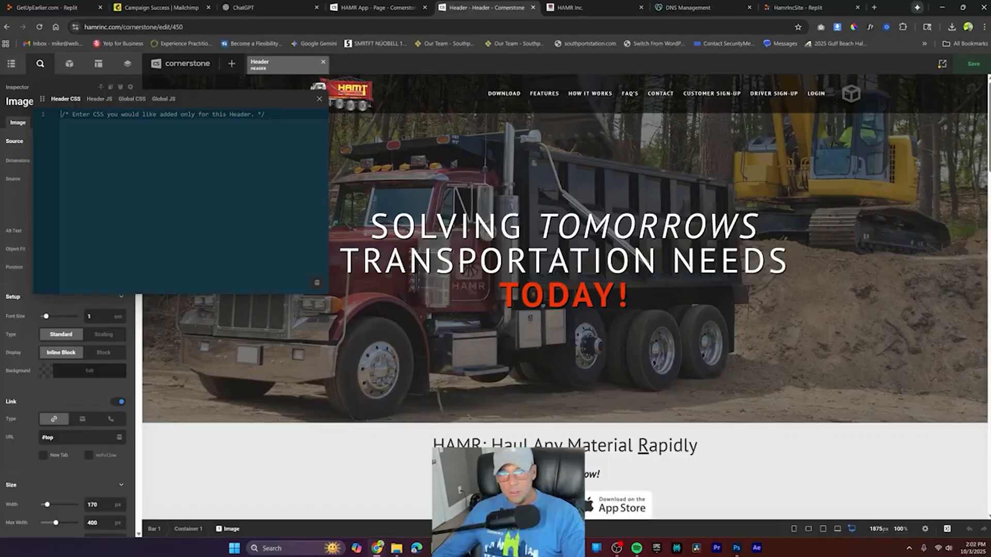
click(318, 99)
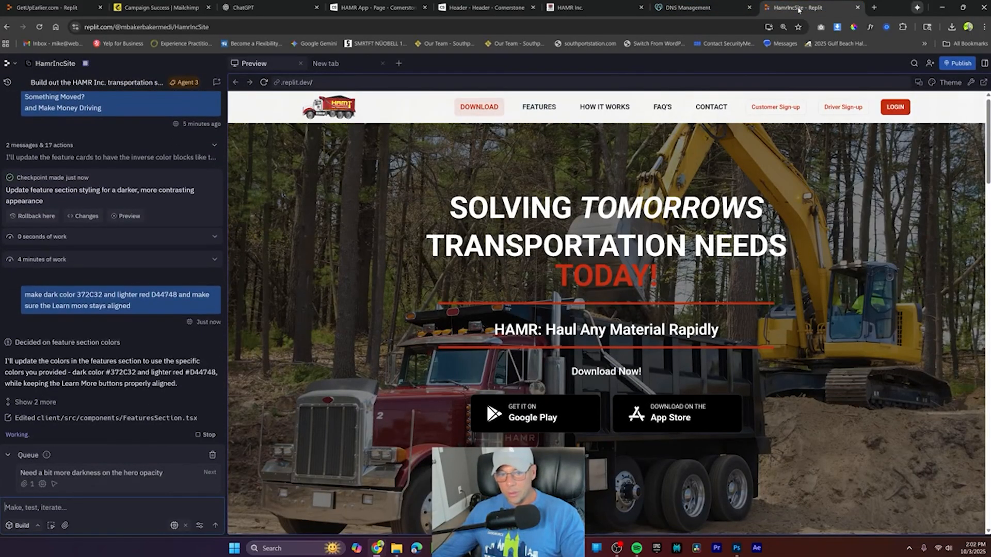
Step: Switch to Replit, capture the two Learn More buttons in the features section and ask the agent to "Align these 2 buttons"
scroll(756, 229, down, 5)
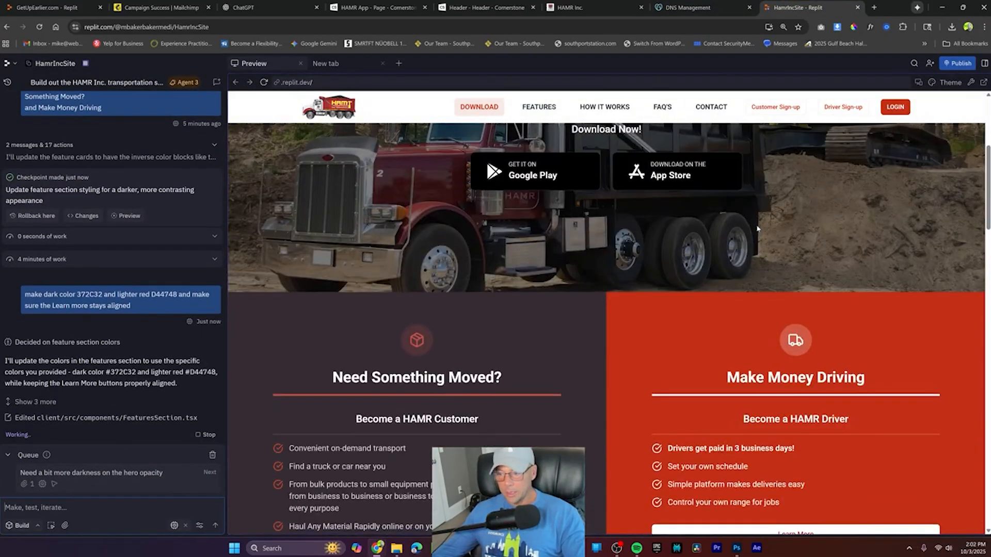
scroll(788, 224, down, 5)
scroll(788, 224, up, 2)
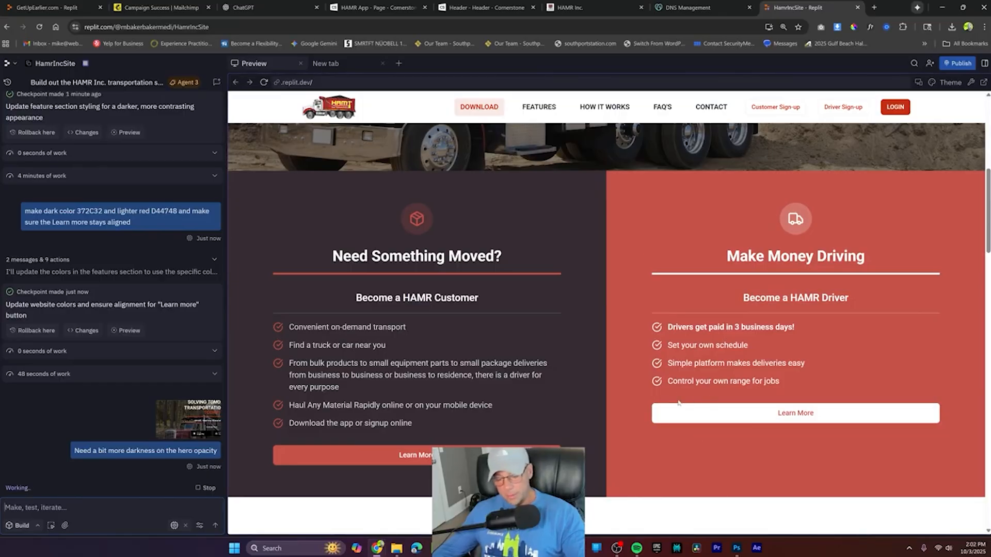
key(super+shift+s)
drag(252, 353, 890, 472)
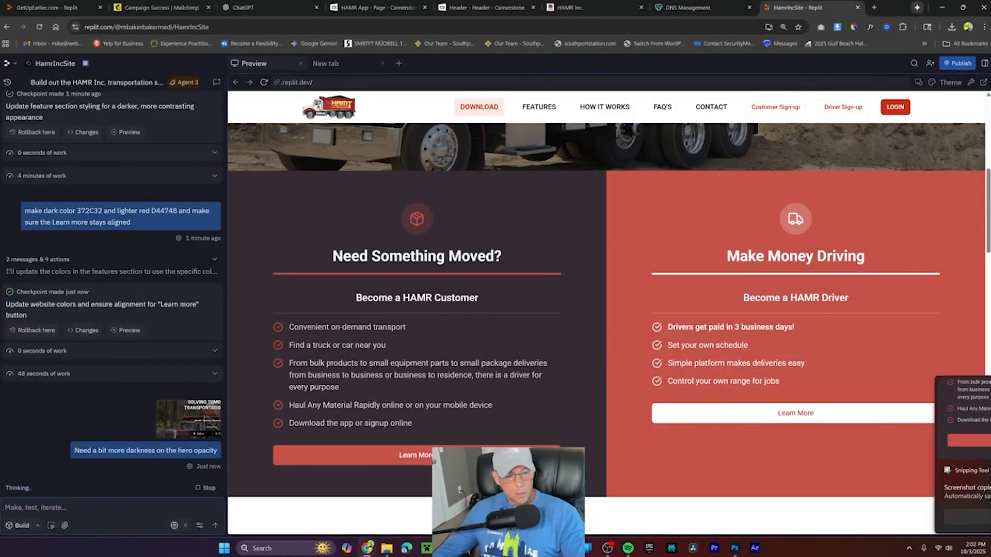
scroll(680, 279, down, 6)
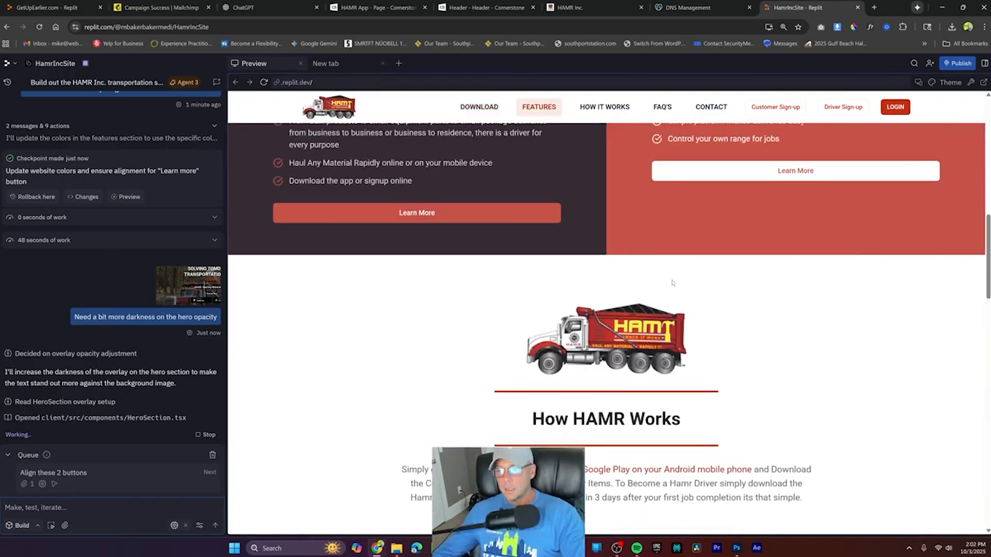
Step: Switch to the HAMR App page in Cornerstone and expand the FAQ items from the HAMR Driver sign-up question through "We Specialize"
scroll(680, 279, down, 5)
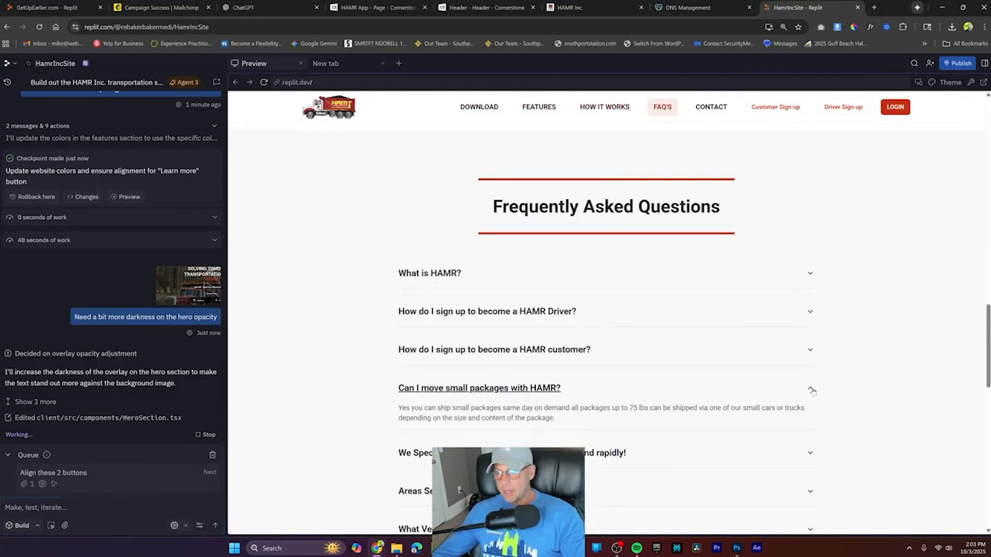
click(586, 4)
click(371, 8)
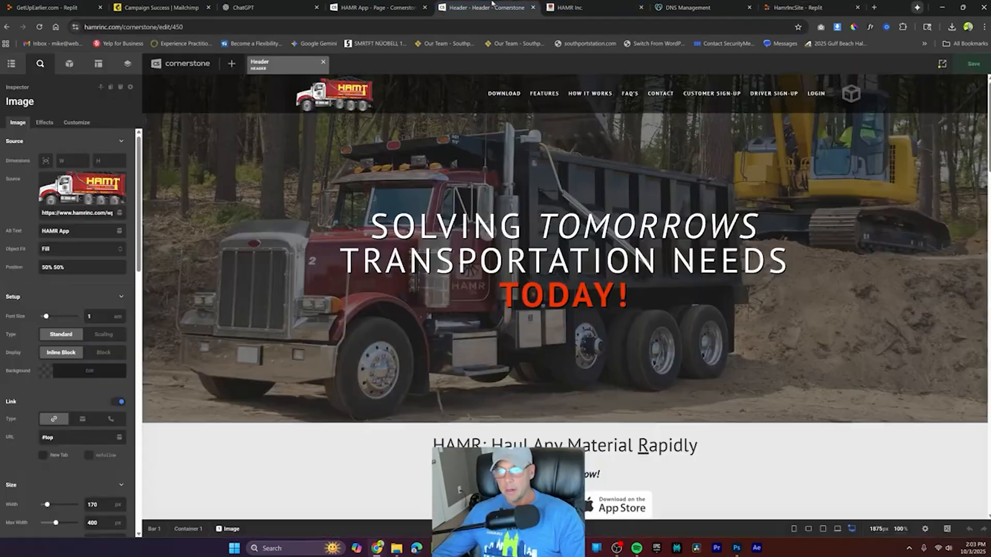
click(371, 8)
scroll(667, 327, down, 18)
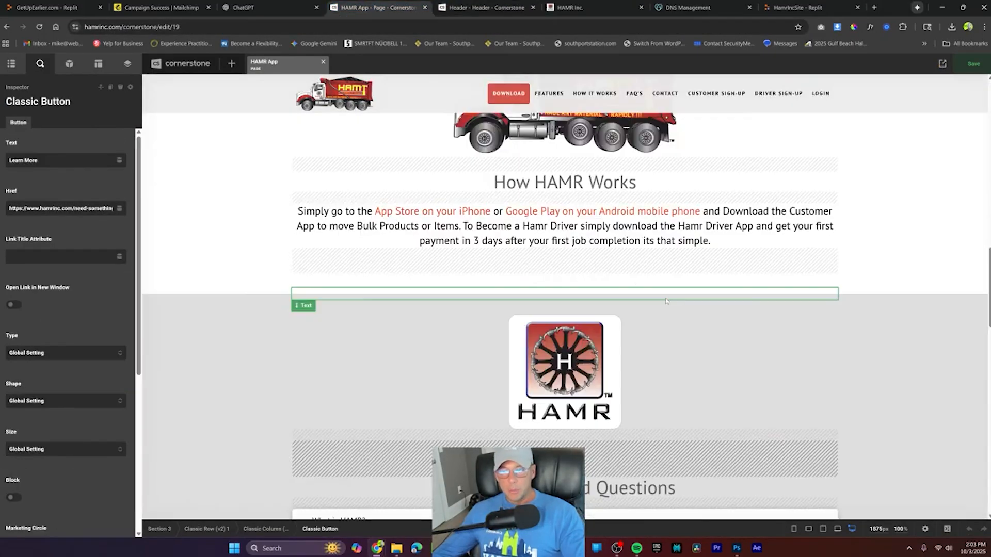
scroll(667, 328, up, 7)
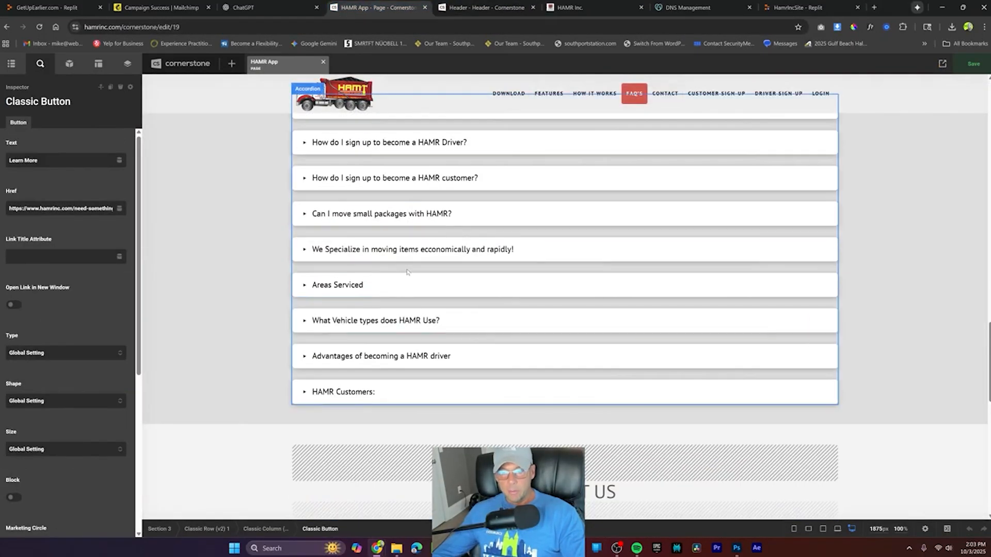
click(615, 255)
click(604, 212)
click(566, 179)
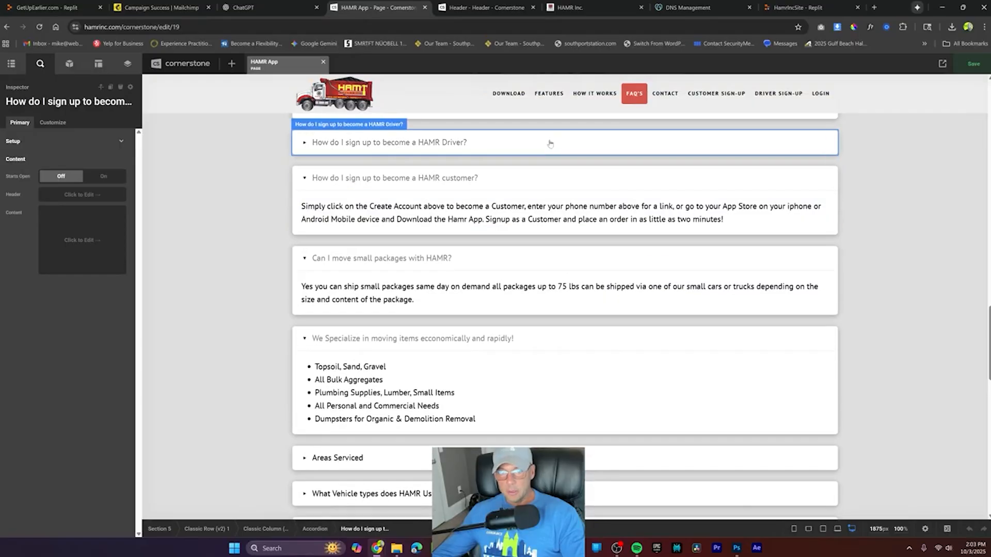
click(550, 143)
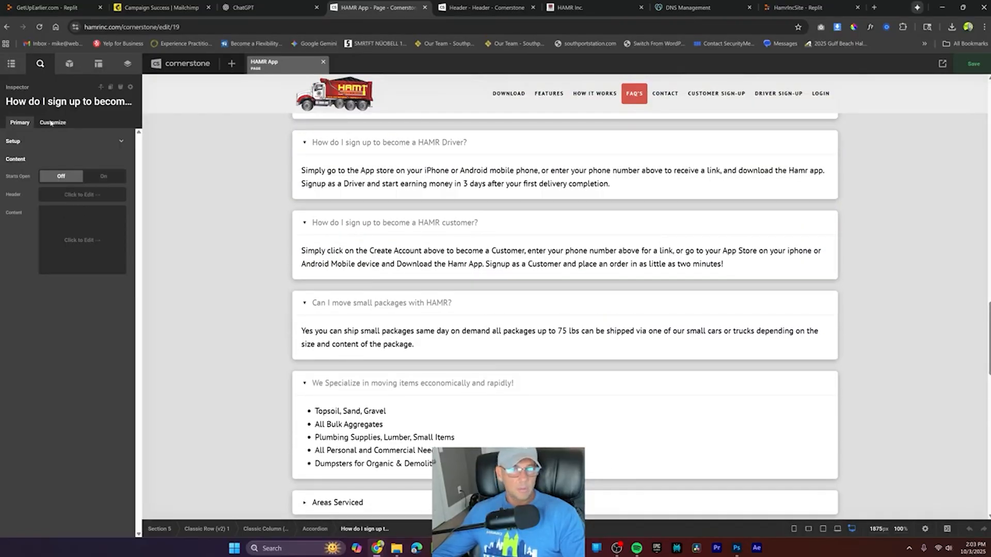
Step: Examine the FAQ accordion's setup, size, margin, padding, border and box shadow settings
scroll(391, 316, up, 3)
click(391, 326)
scroll(89, 342, down, 12)
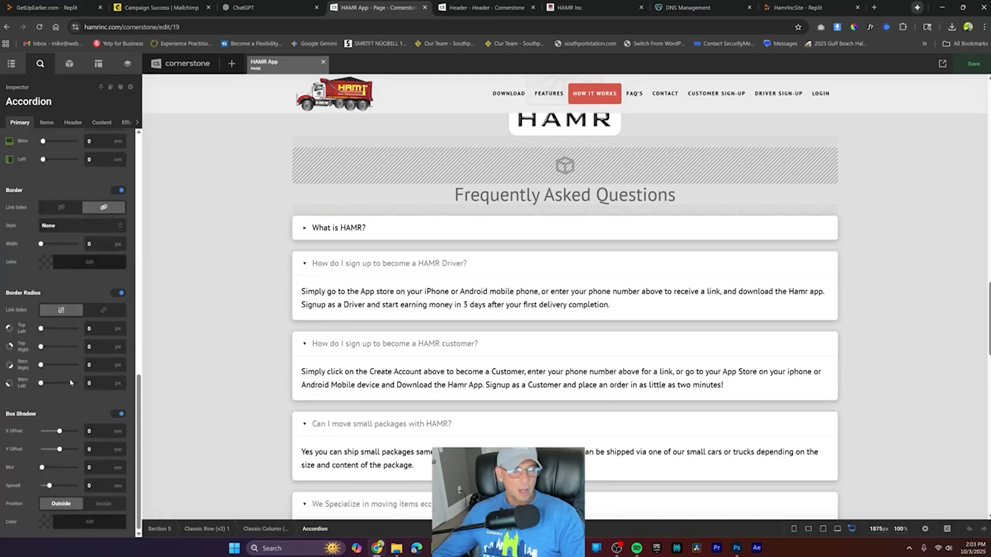
scroll(174, 379, down, 9)
scroll(83, 355, up, 8)
scroll(78, 359, down, 2)
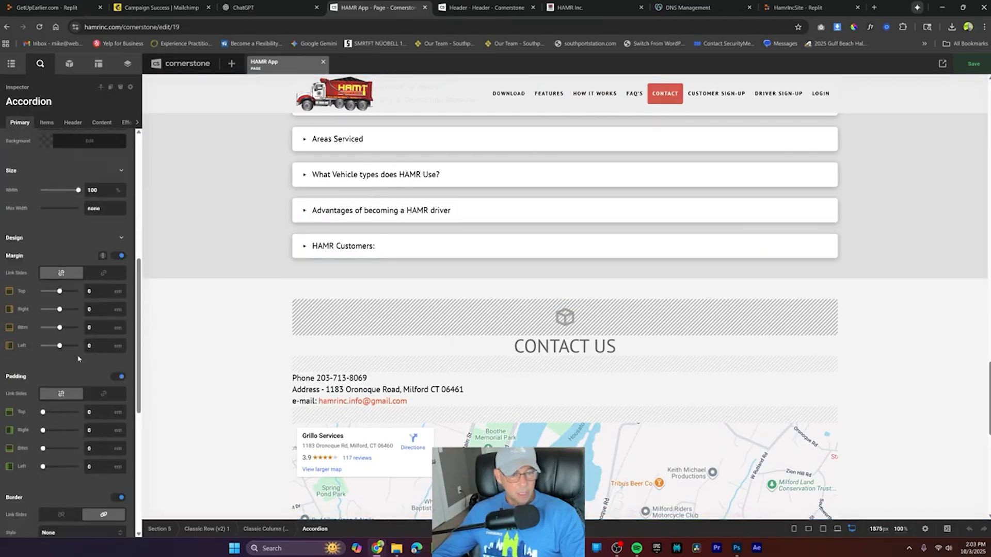
scroll(78, 351, up, 4)
scroll(25, 373, up, 2)
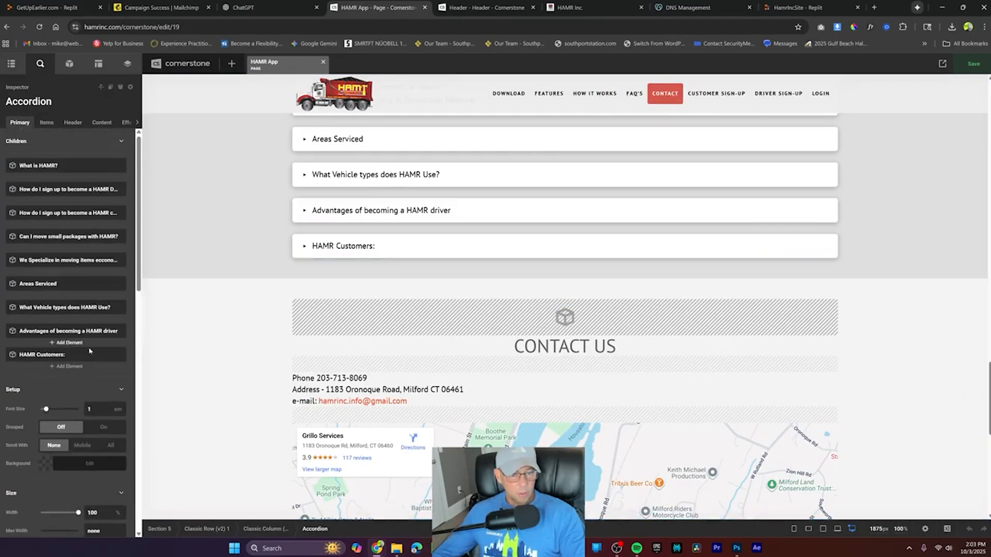
scroll(51, 400, down, 6)
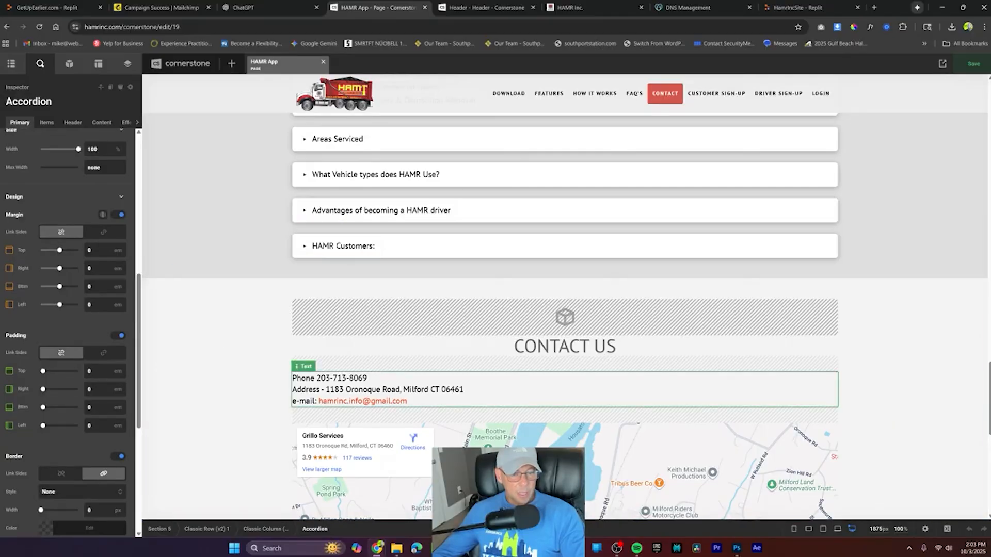
scroll(335, 280, up, 5)
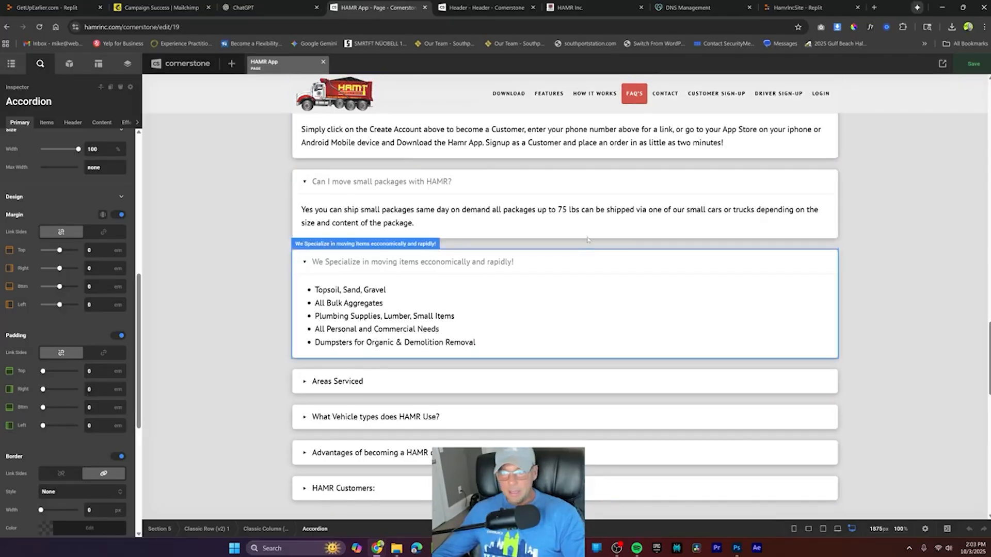
Step: Review the expanded FAQ items against their background and select the section that contains them
scroll(645, 245, up, 7)
scroll(619, 237, down, 5)
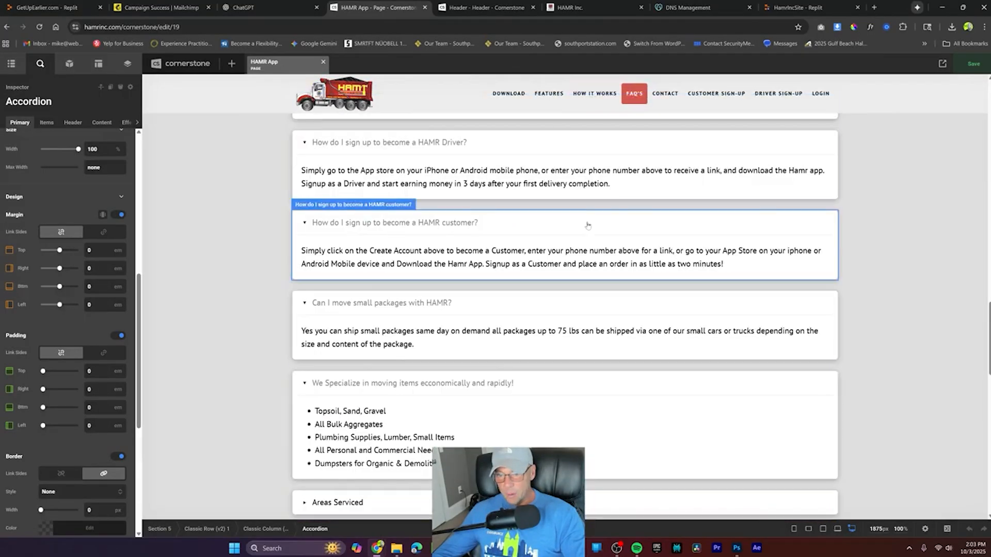
scroll(587, 224, up, 2)
scroll(586, 248, down, 1)
click(225, 253)
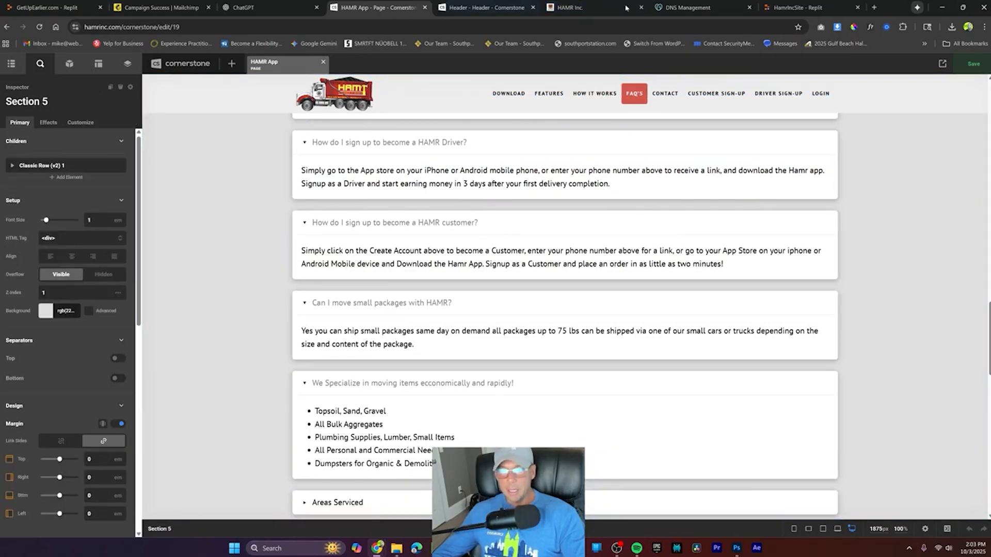
Step: In Replit, send the FAQ screenshots with the request "I need more contrast from bg to accordian. Leave accordian white."
click(790, 9)
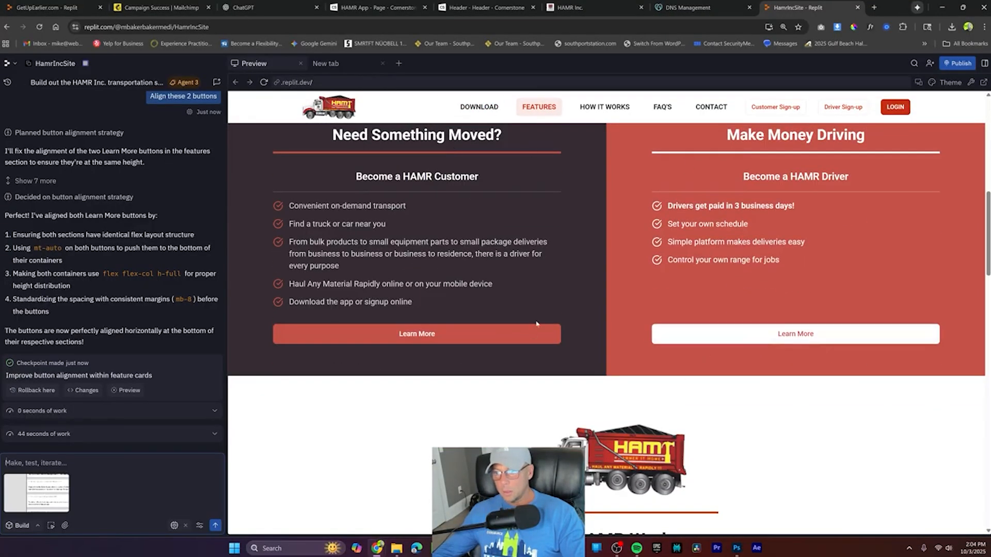
scroll(459, 328, down, 10)
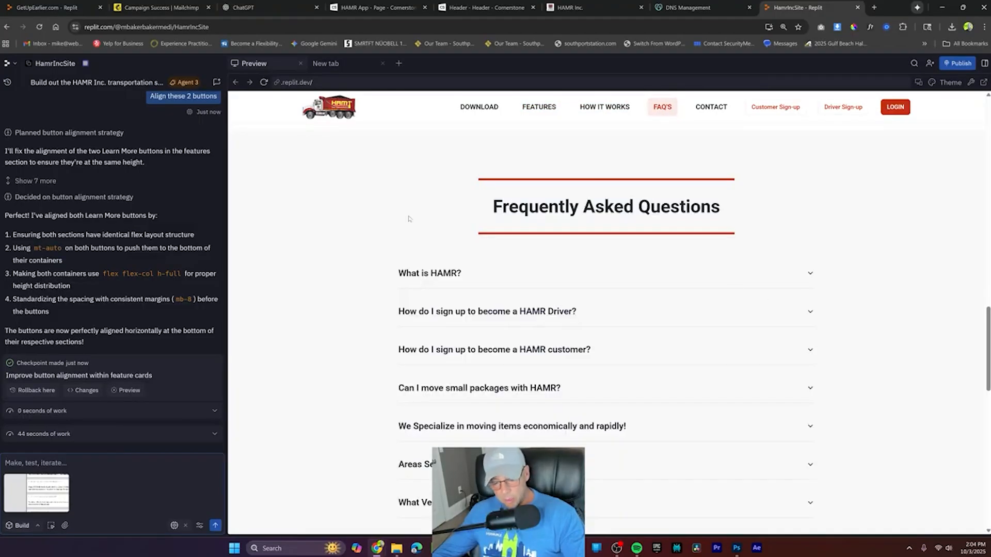
key(ctrl+v)
text(I need more contrast from bg to accordian)
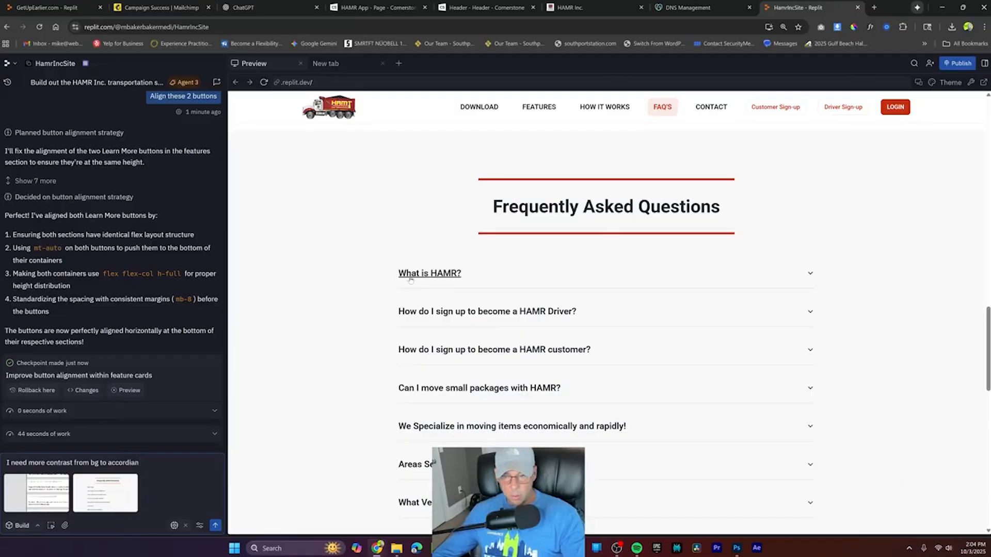
text(. Leave accordian white.)
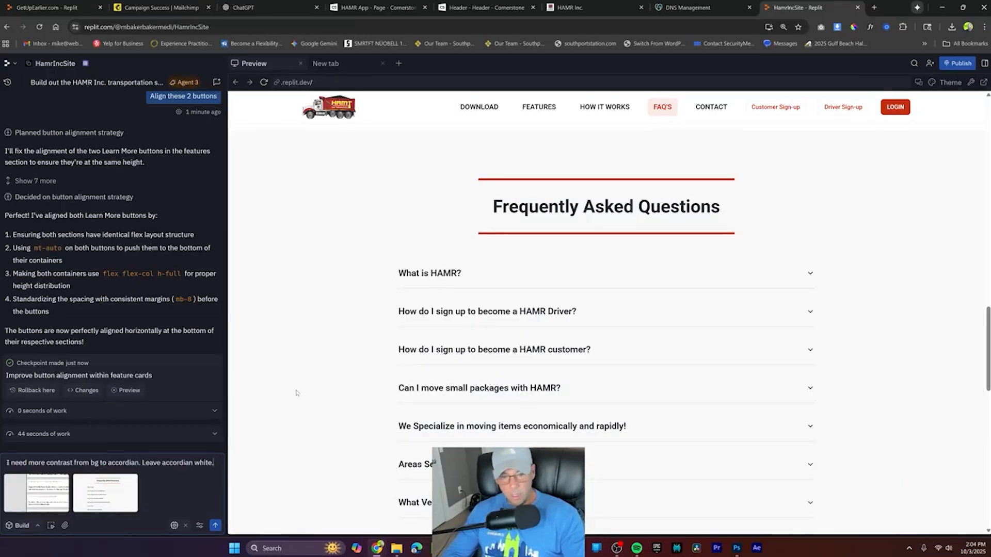
key(Return)
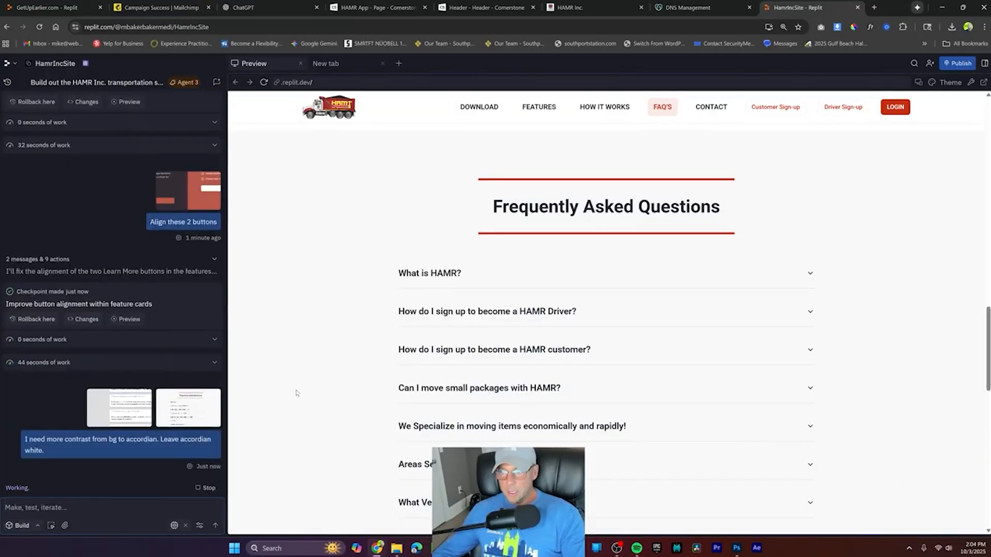
Step: Expand several FAQ items in the site preview to check the accordion's behaviour and contrast
click(457, 274)
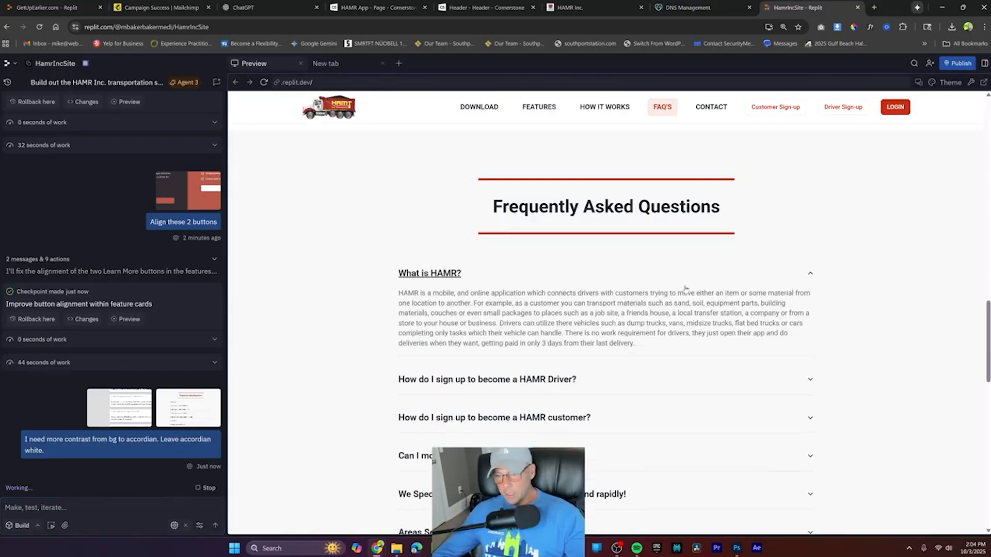
click(810, 385)
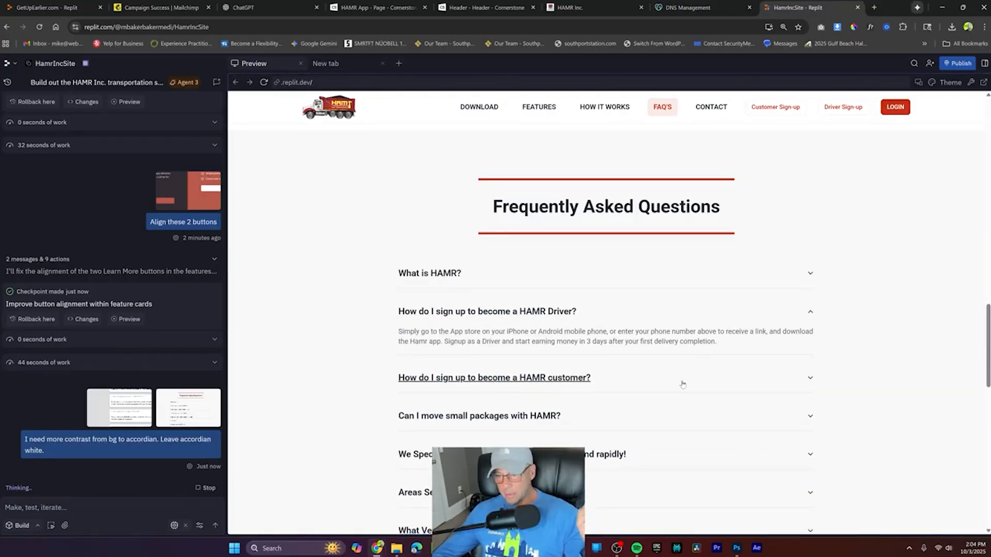
click(681, 382)
click(730, 426)
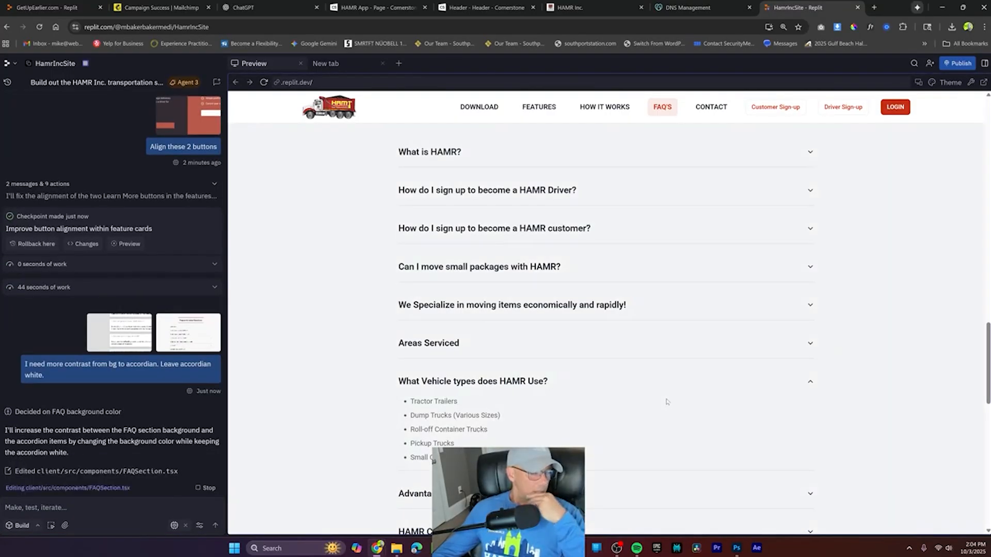
scroll(751, 290, up, 2)
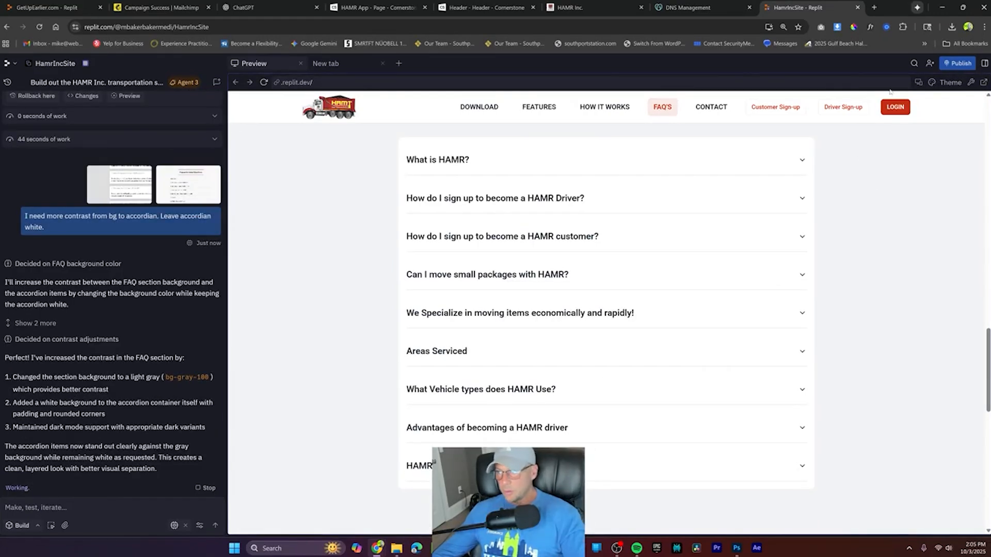
Step: Look through the sans-serif font choices in the app theme settings for a replacement for Roboto
click(952, 83)
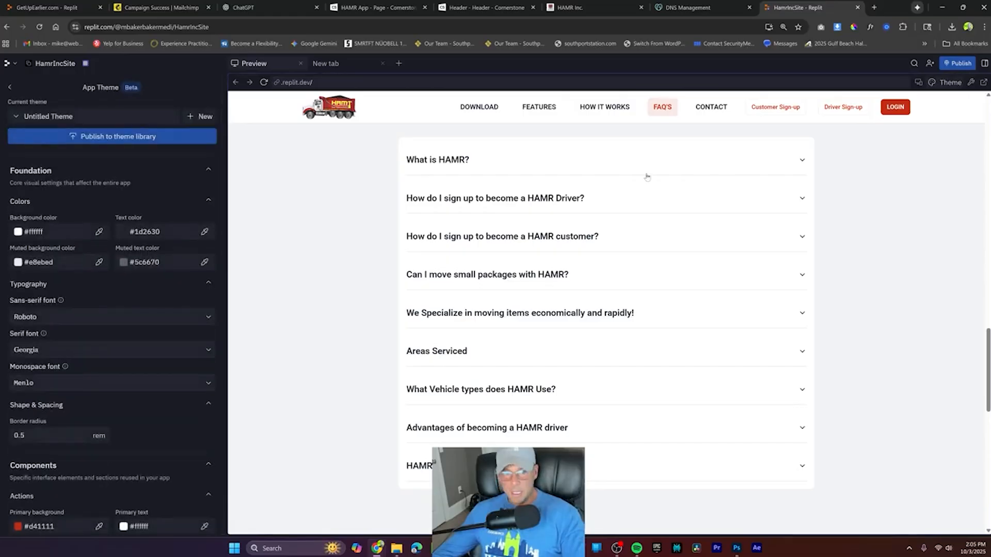
click(58, 317)
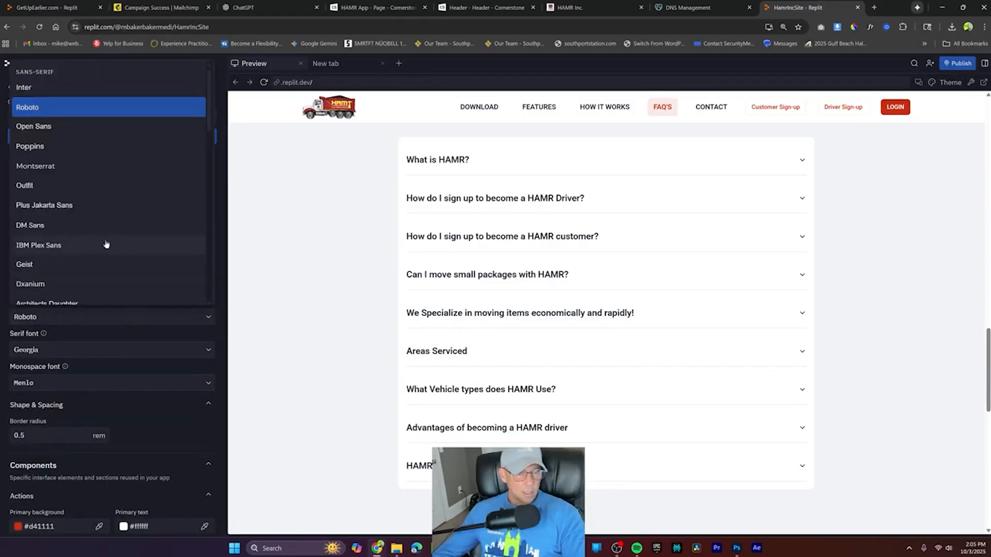
scroll(87, 194, down, 2)
scroll(135, 243, down, 3)
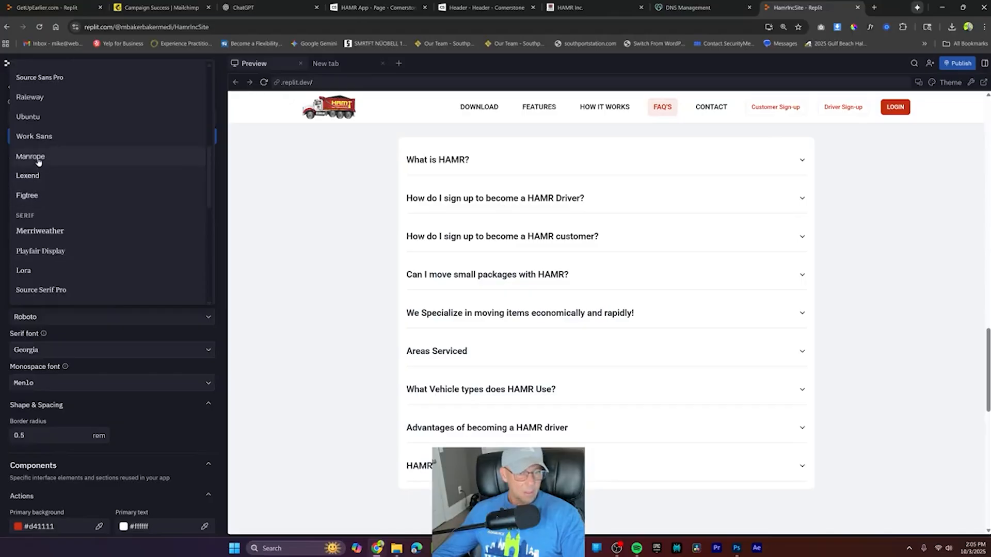
click(39, 161)
click(44, 365)
scroll(86, 302, down, 4)
scroll(137, 222, up, 4)
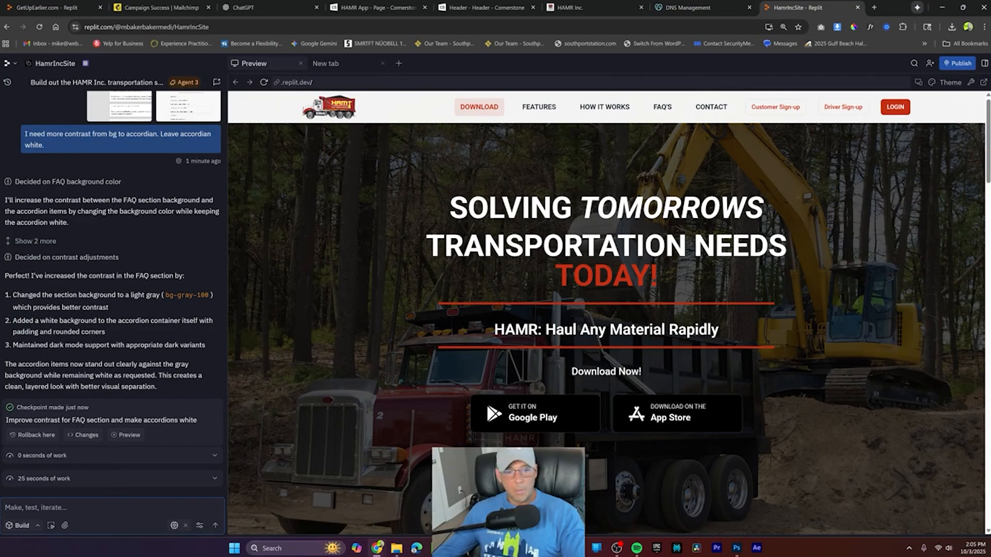
Step: Send the agent the request "Make all fonts Varela Round Headers and Body and Nav etc same weights they are now"
text(Make all fon)
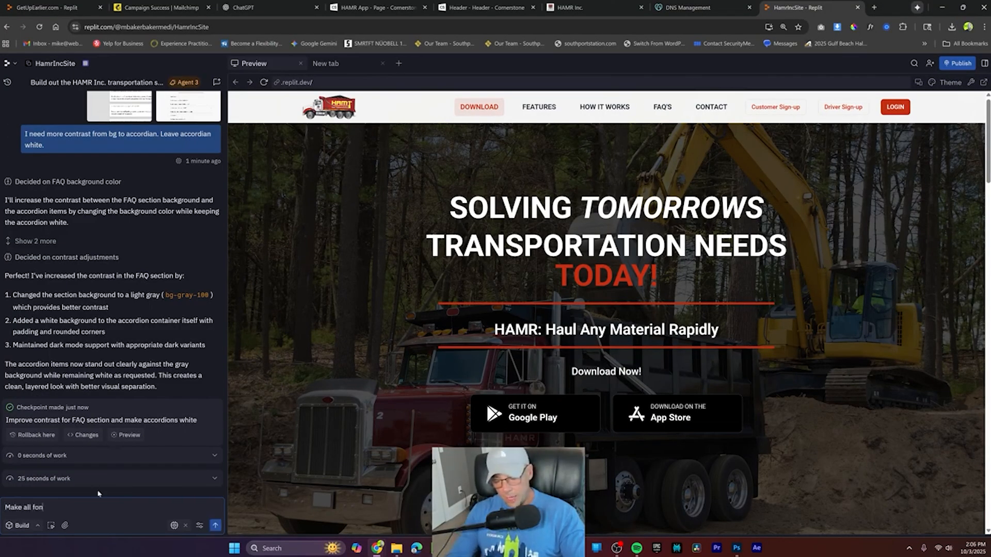
text(ts Varela Ro)
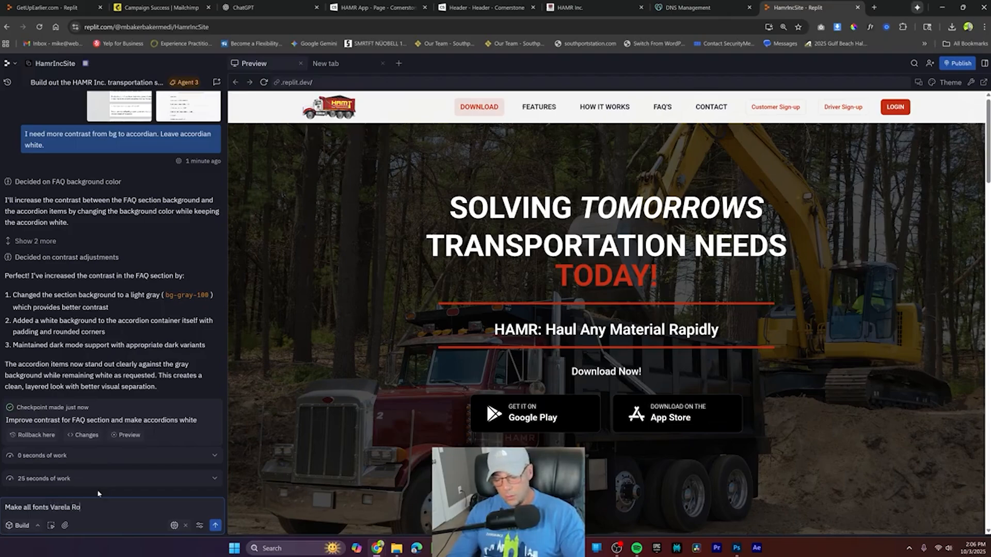
text(und Headers and Body and Na)
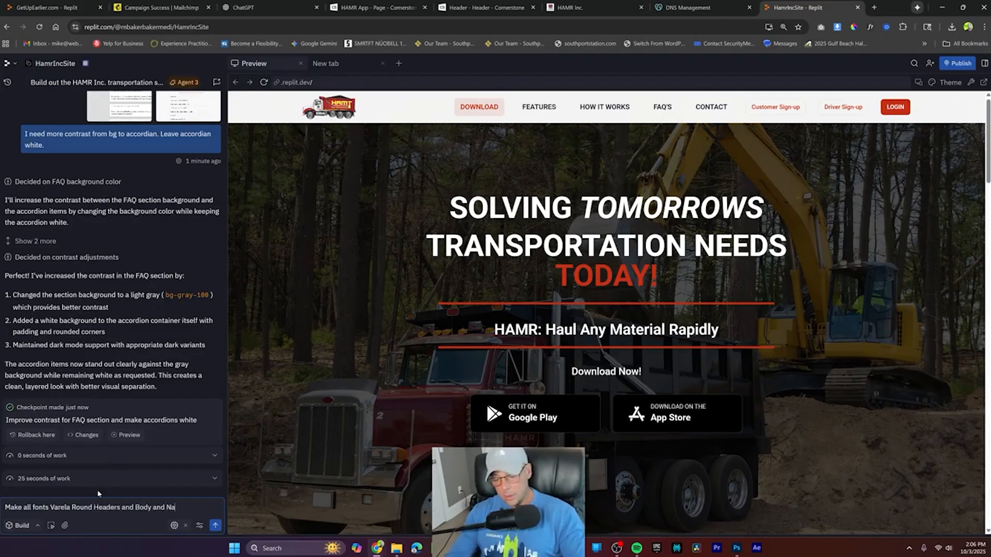
text(v etc same weights they are now)
key(Return)
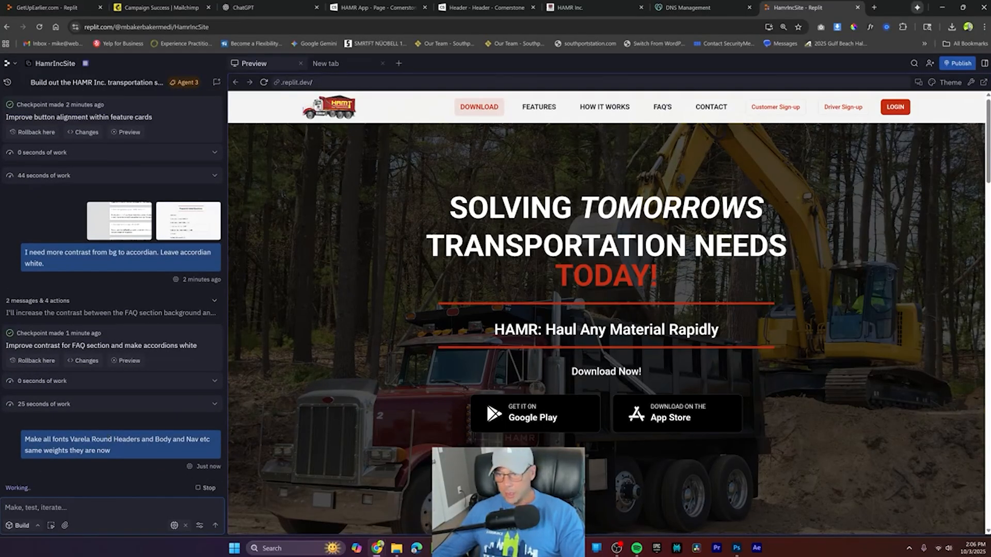
Step: Draft a request to make both feature-section buttons and all others the same red as LOGIN, and capture a screenshot of the LOGIN button
scroll(441, 283, down, 2)
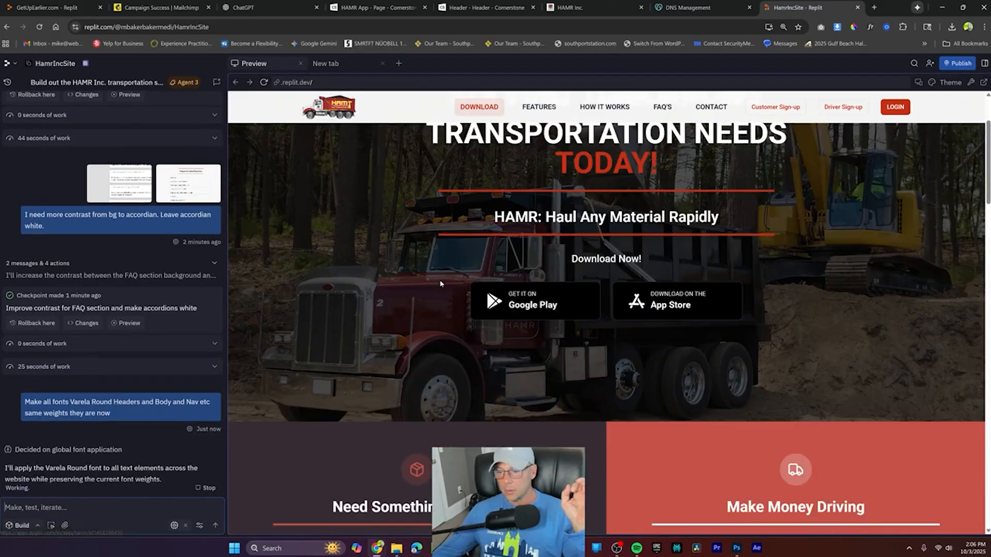
scroll(440, 283, down, 2)
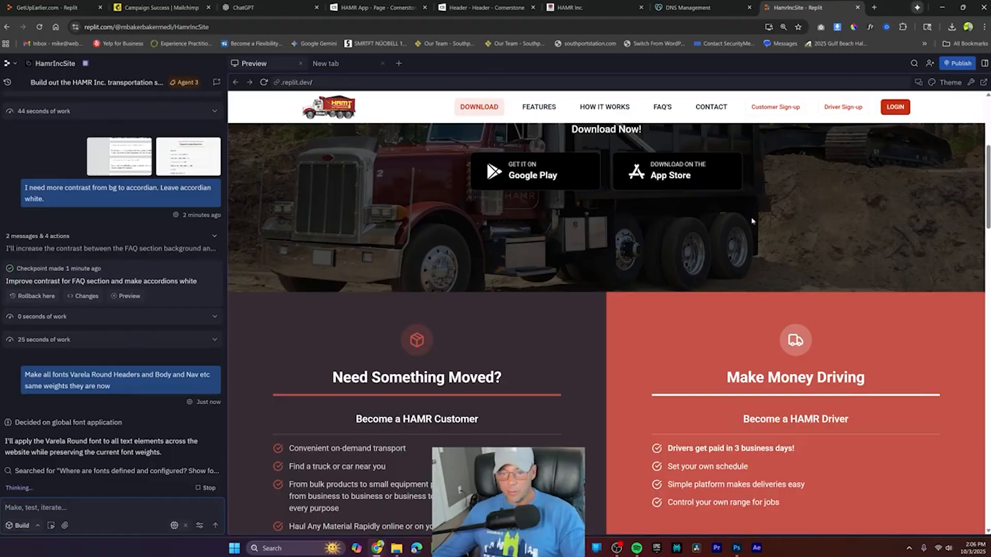
scroll(745, 216, down, 2)
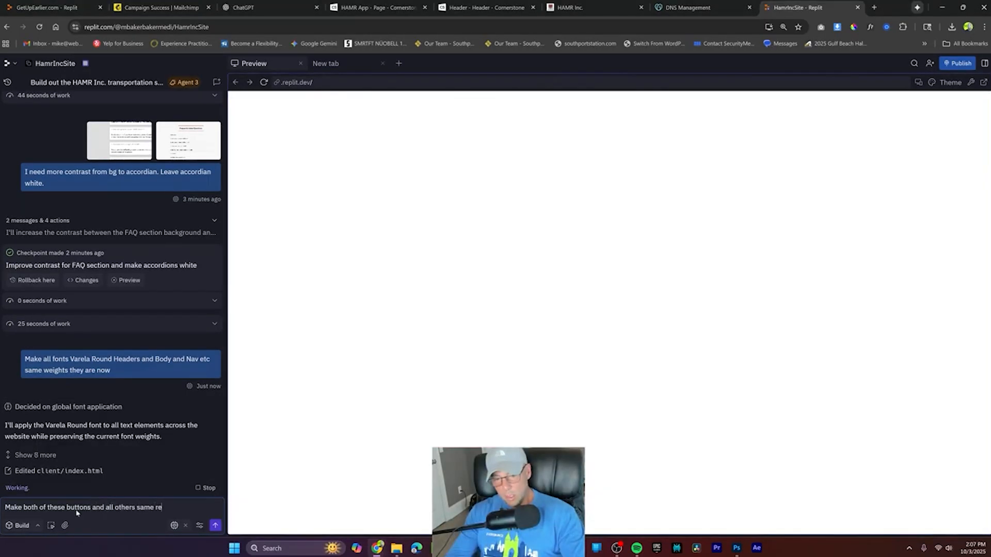
text(d all others same red)
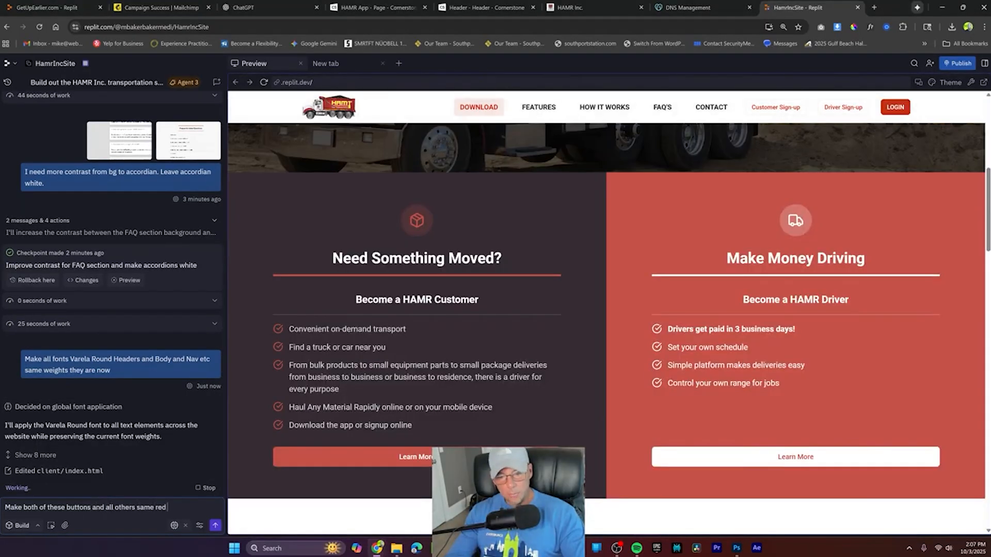
drag(859, 90, 936, 128)
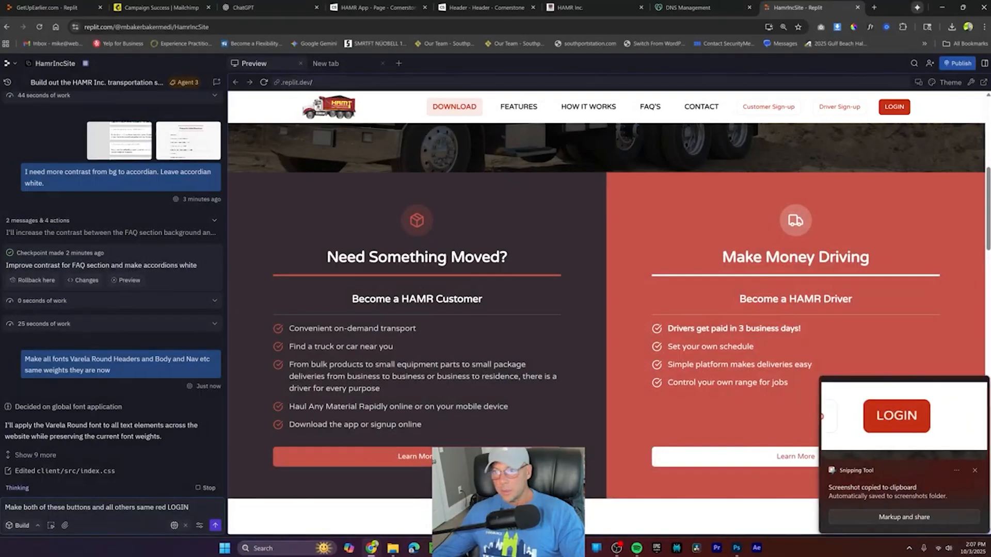
Step: Check the feature cards in the preview and the typography fonts in the app theme settings, and return to the agent chat
scroll(809, 164, down, 2)
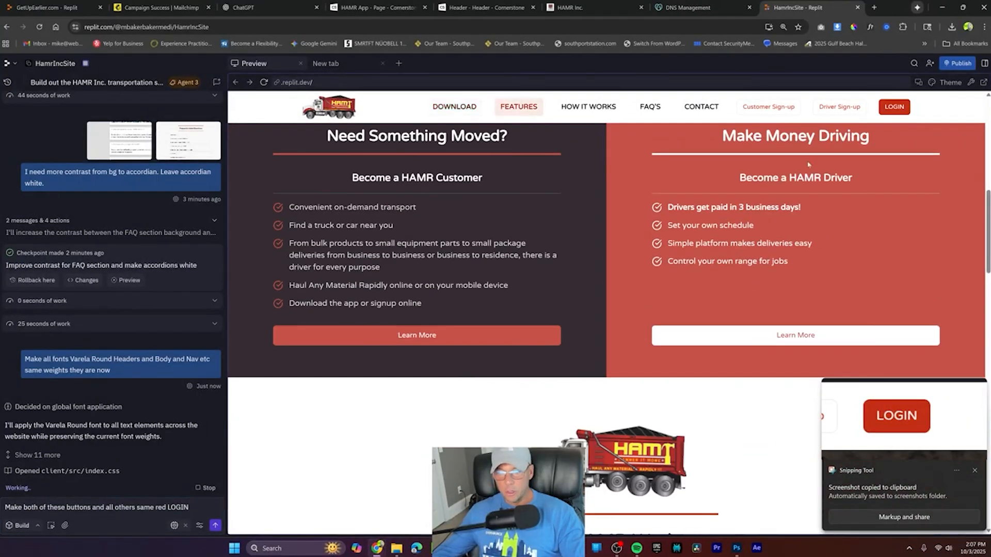
click(947, 87)
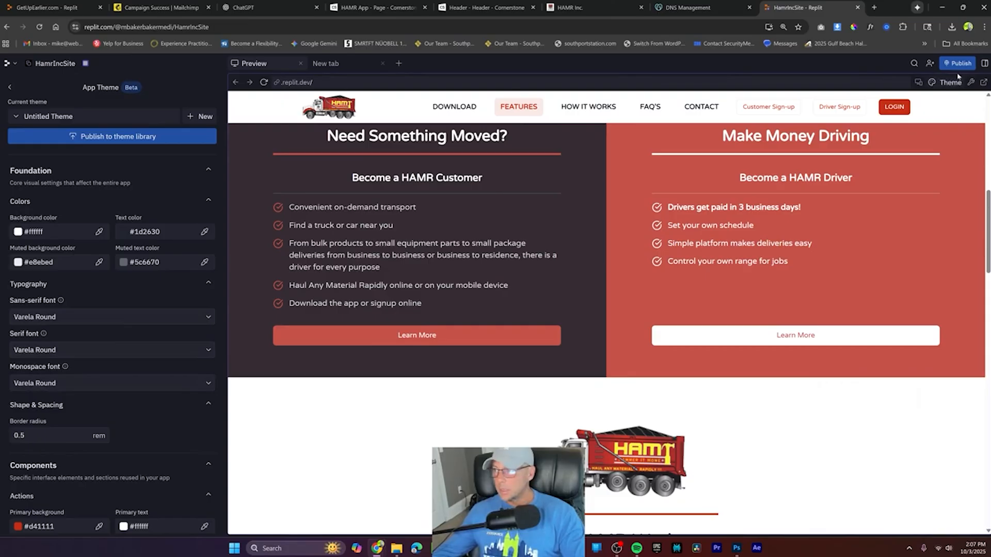
click(9, 88)
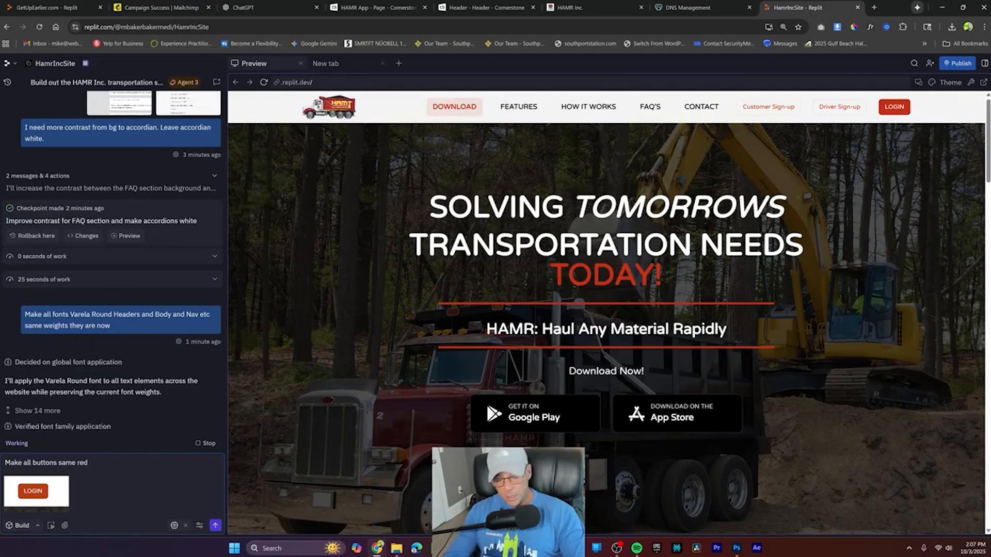
Step: Complete the prompt "Make all buttons same red login not app buttons" and append the LOGIN button's sampled colour code, D51111
text(not app buttons)
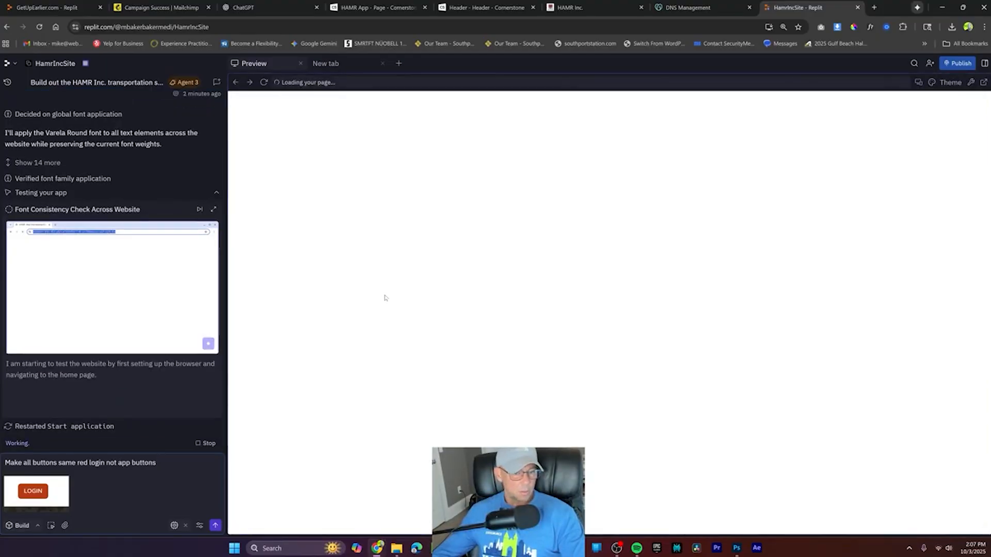
scroll(694, 284, down, 5)
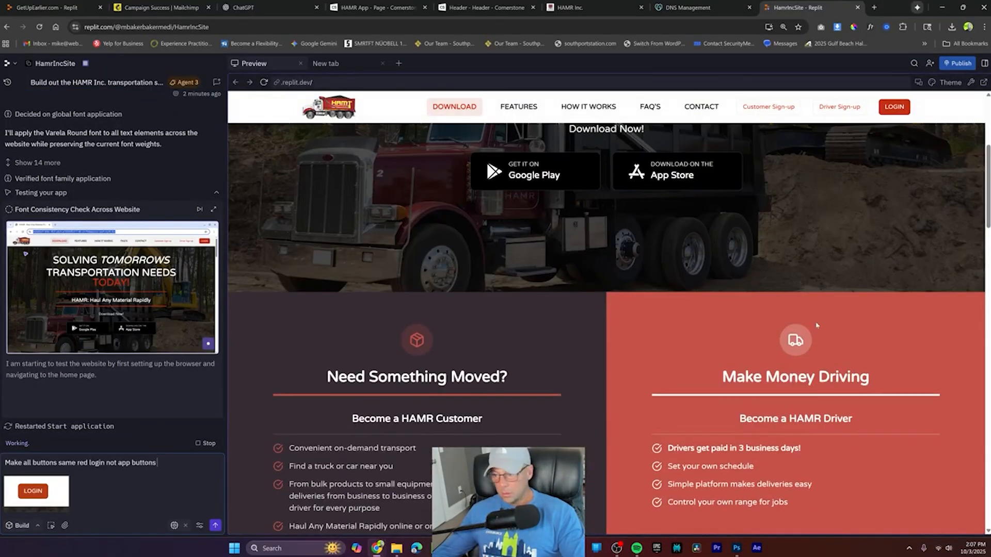
scroll(817, 325, down, 5)
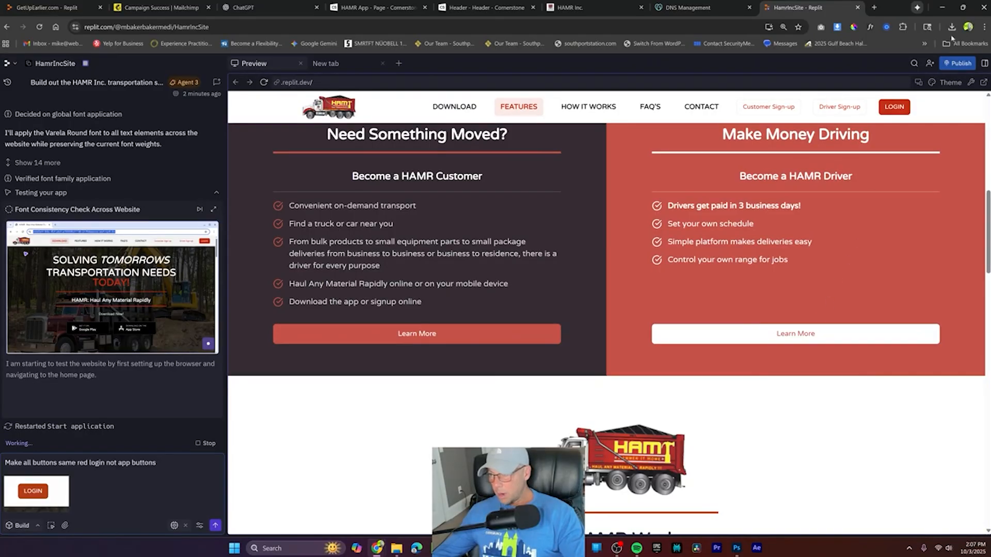
click(854, 26)
click(901, 109)
right_click(811, 118)
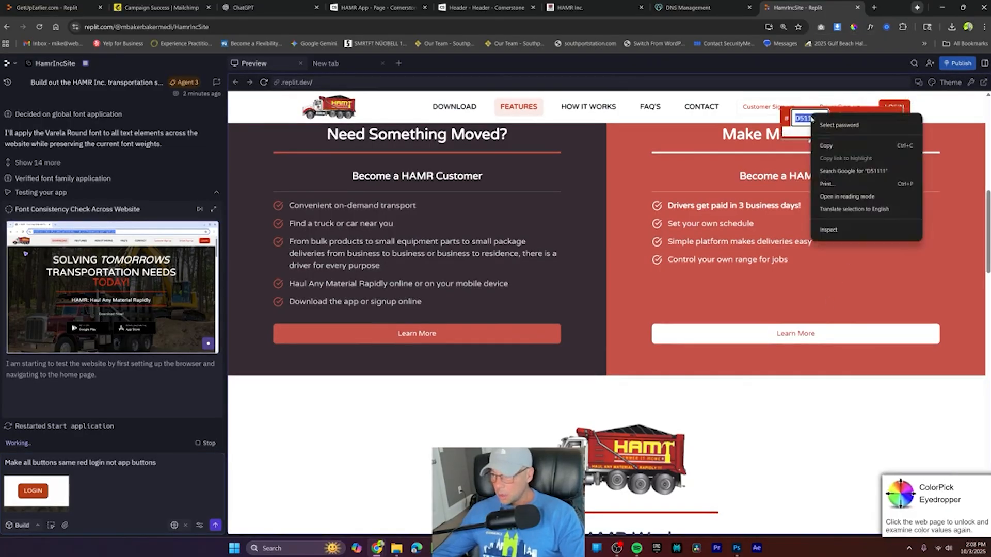
click(826, 146)
key(ctrl+v)
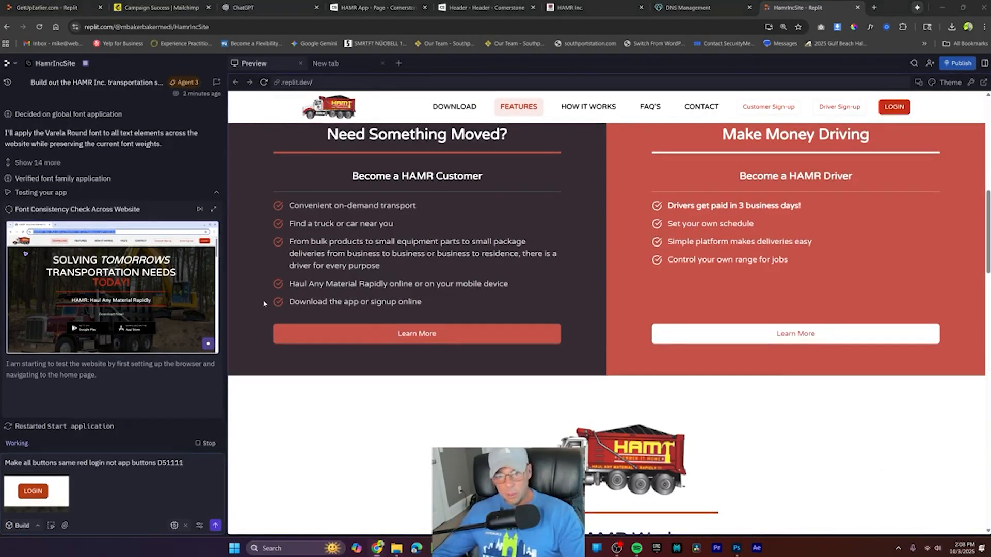
Step: Capture the two Learn More buttons, attach the screenshot to the button-colour request and send it to the agent
key(super+shift+s)
drag(259, 299, 967, 365)
key(ctrl+v)
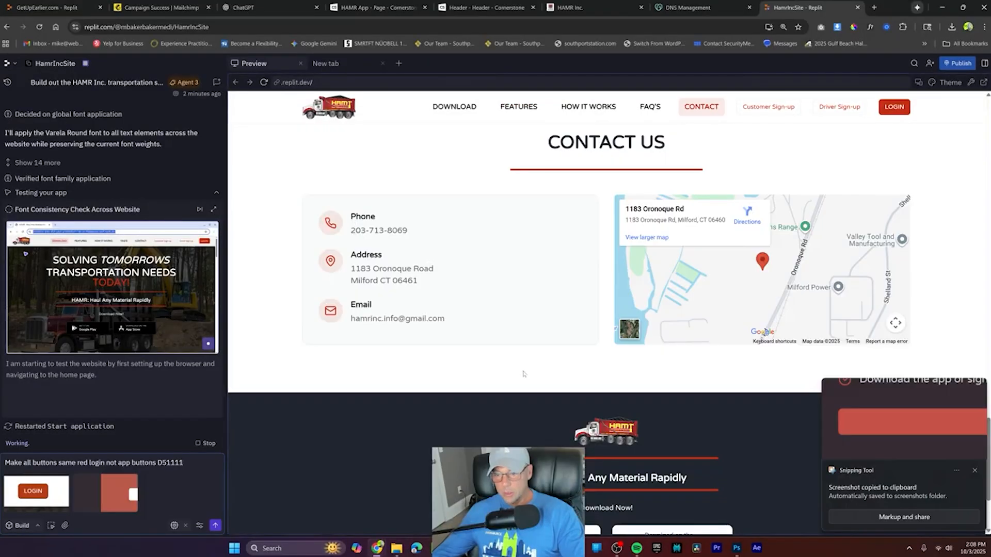
scroll(523, 373, down, 3)
key(Return)
Step: Review the preview from the contact section up to the hero and feature cards to check the new font
scroll(559, 250, up, 3)
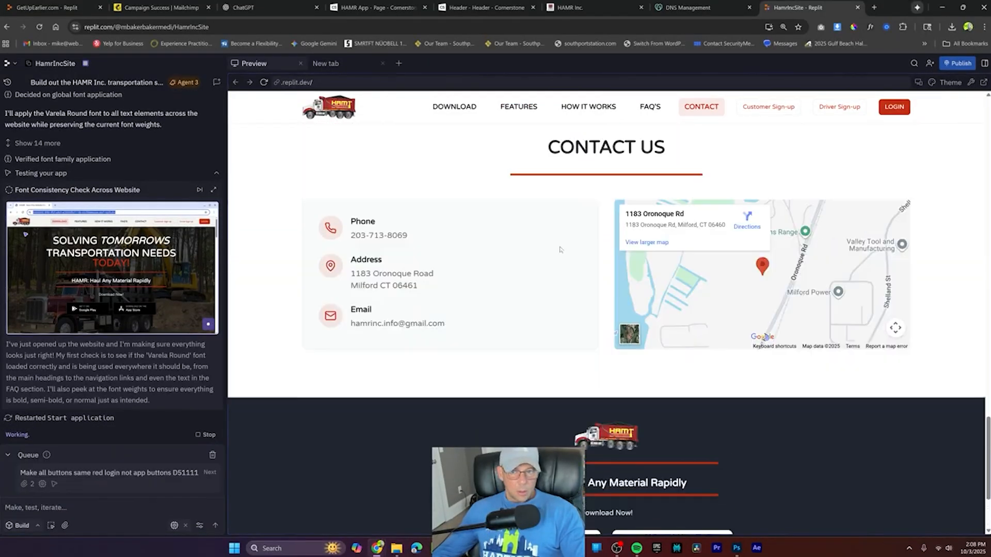
scroll(559, 250, up, 10)
scroll(537, 161, up, 10)
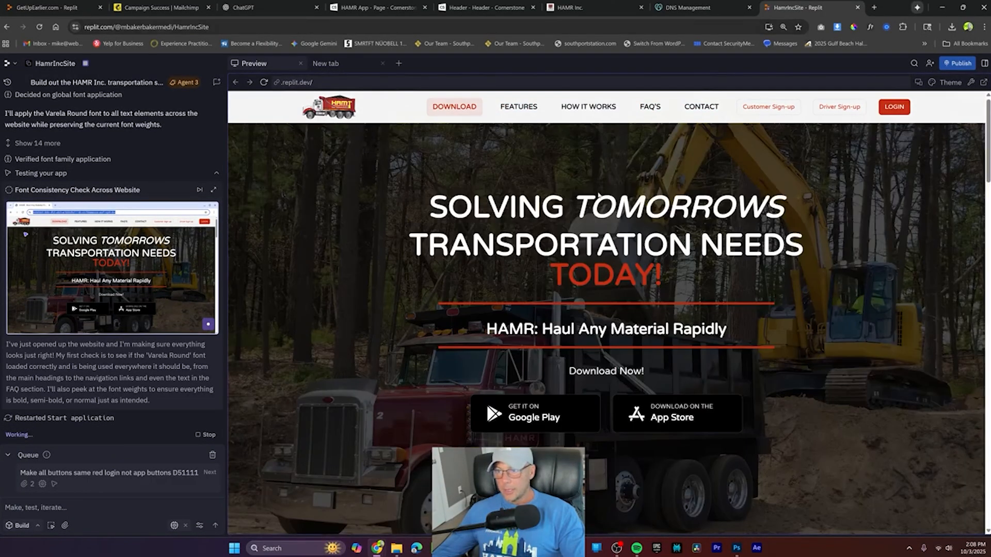
scroll(606, 330, down, 5)
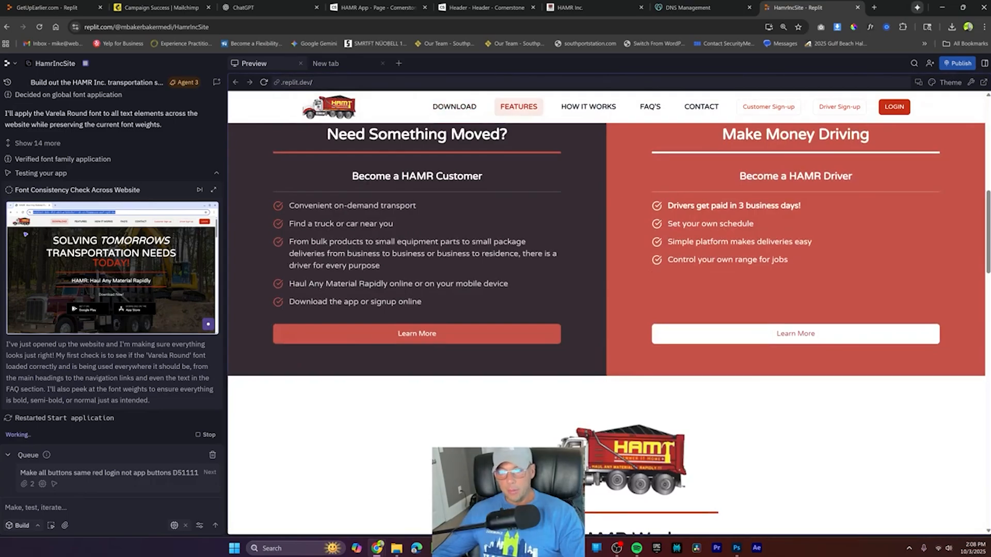
scroll(824, 339, up, 5)
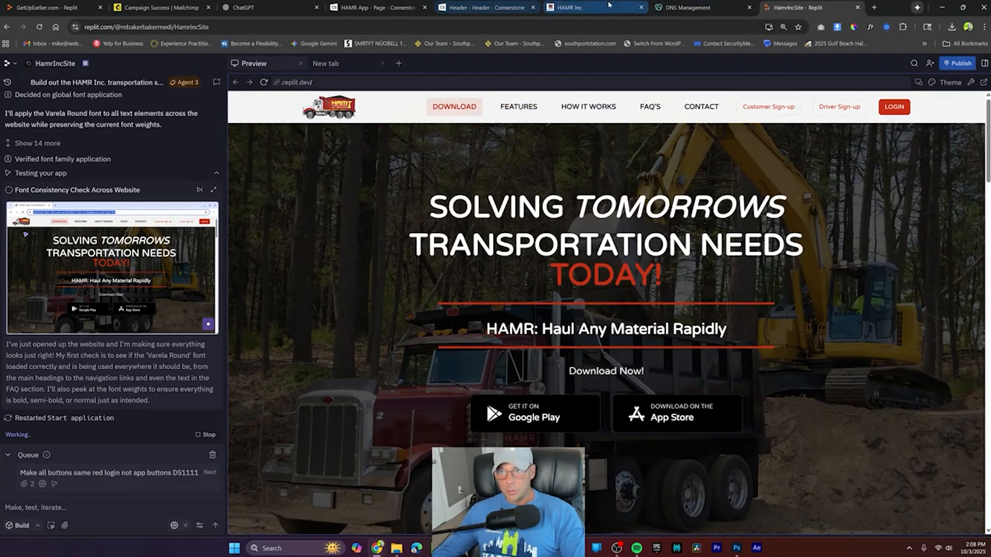
Step: Switch to the existing HAMR site and review the full Driver Sign-Up and Customer Sign-Up pages
click(599, 6)
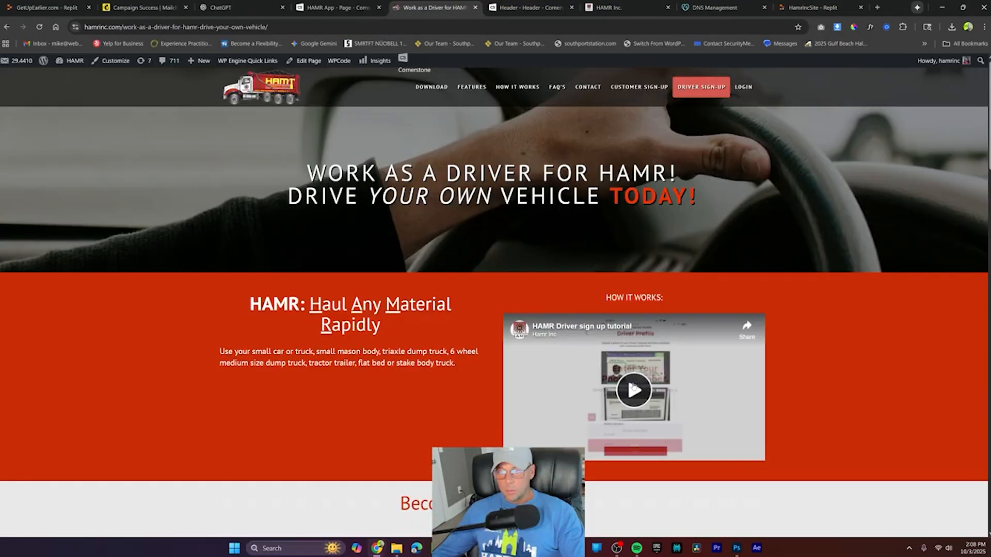
scroll(628, 375, down, 15)
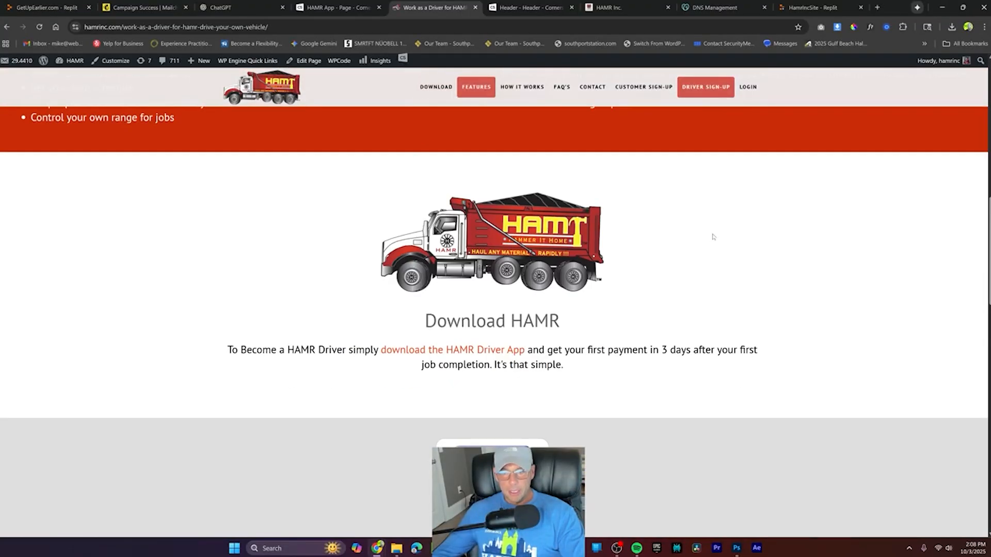
scroll(712, 237, down, 7)
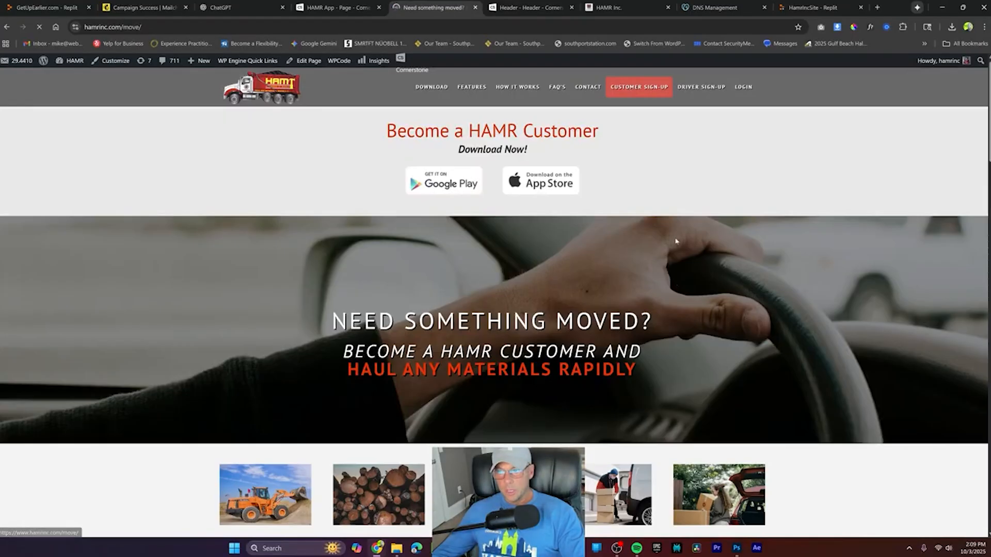
scroll(769, 300, down, 20)
scroll(768, 298, up, 9)
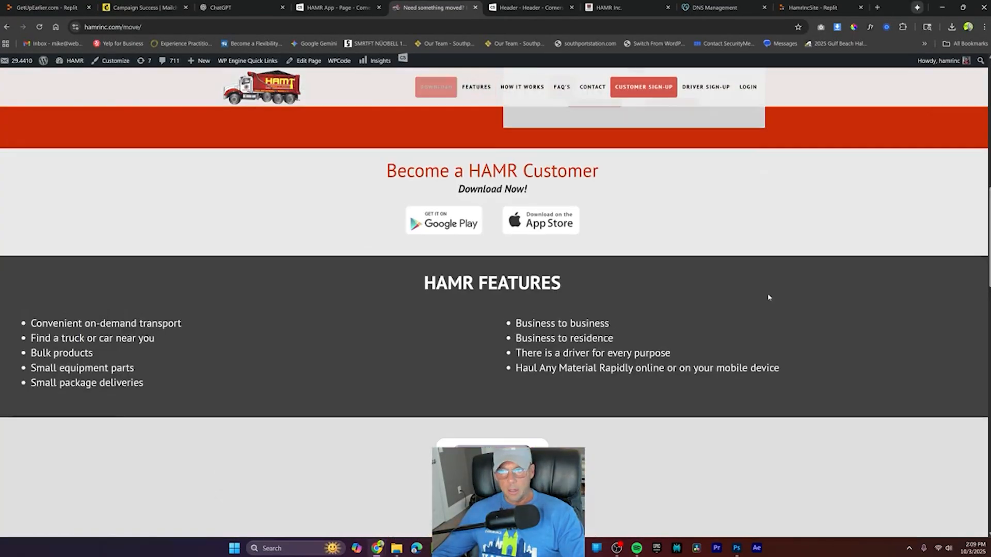
scroll(768, 297, up, 10)
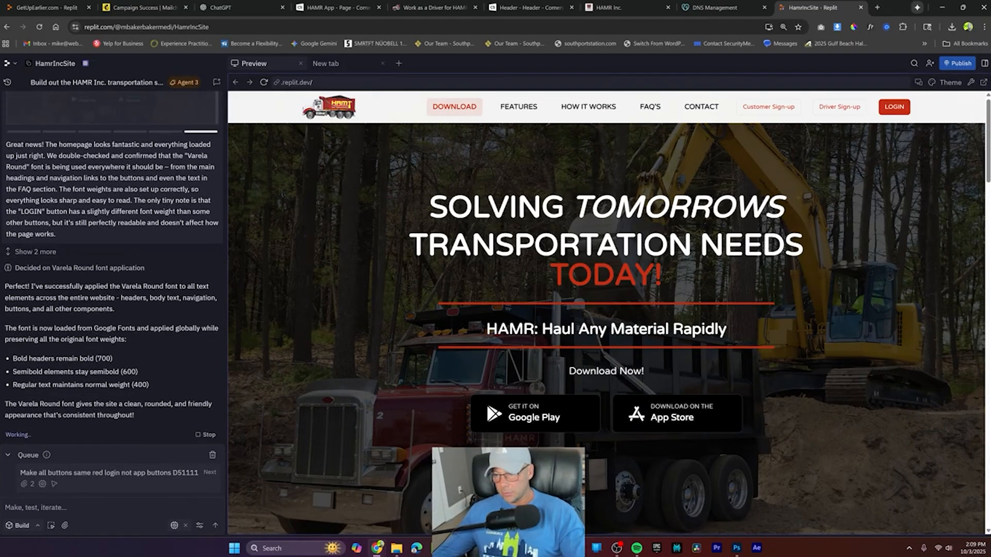
Step: In Replit, send the hero tagline screenshot with the request "Center vertically theres too much gap on top"
triple_click(667, 274)
click(790, 290)
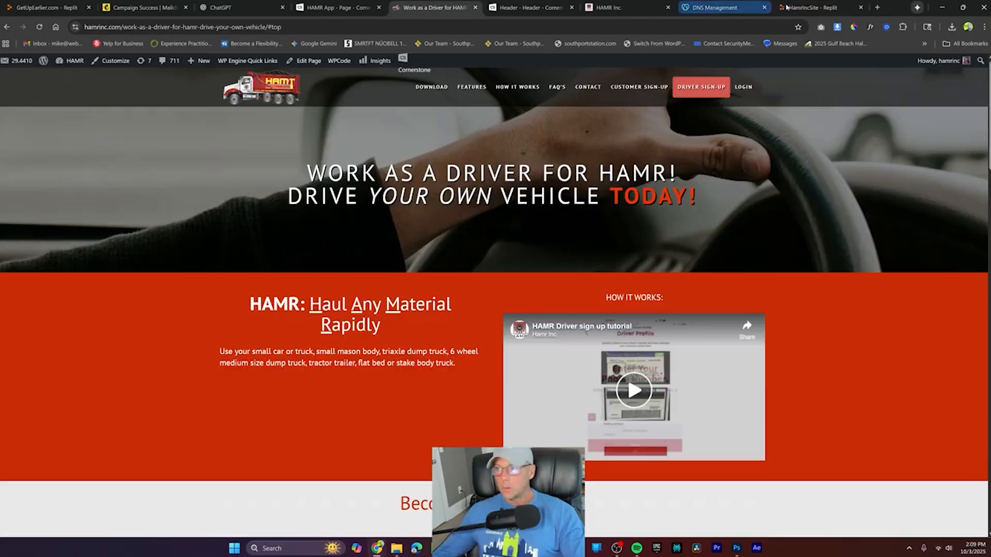
click(805, 7)
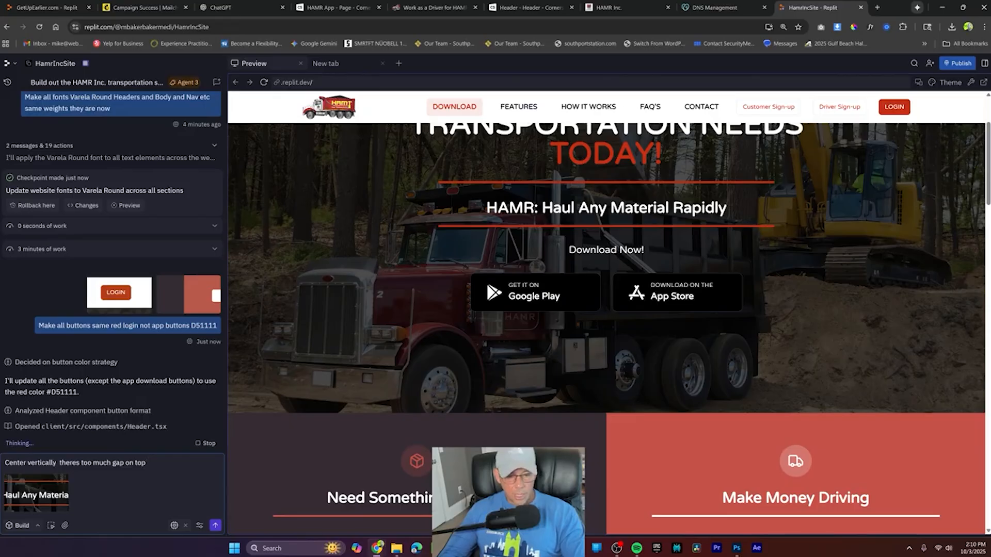
key(Return)
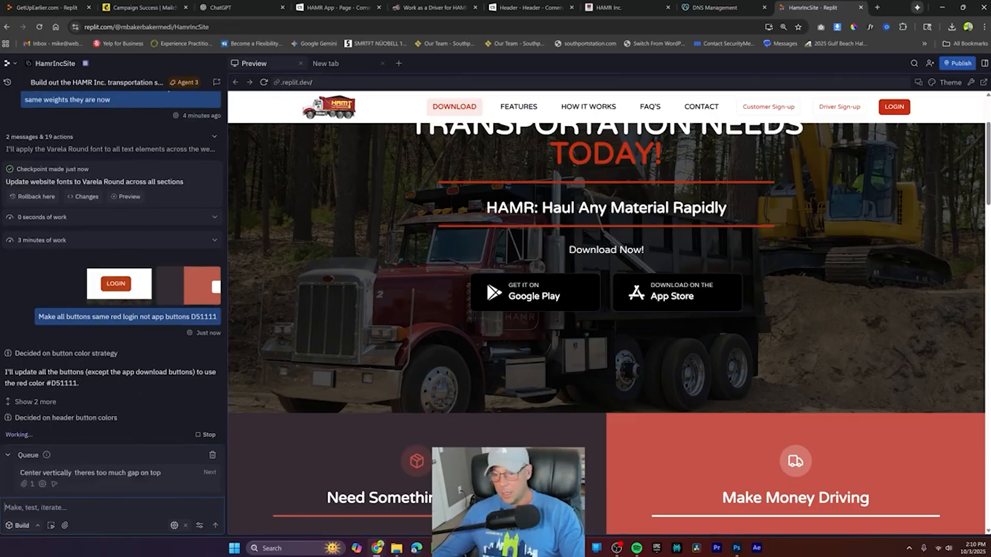
Step: Draft "I need 2 2nd tier pages one for Customer Sign up and one for Driver sign up." with each existing page's URL after its mention
scroll(630, 250, down, 5)
text(I need 2 2nd tier pages one for Customer Sign up and one for Driver sign up.)
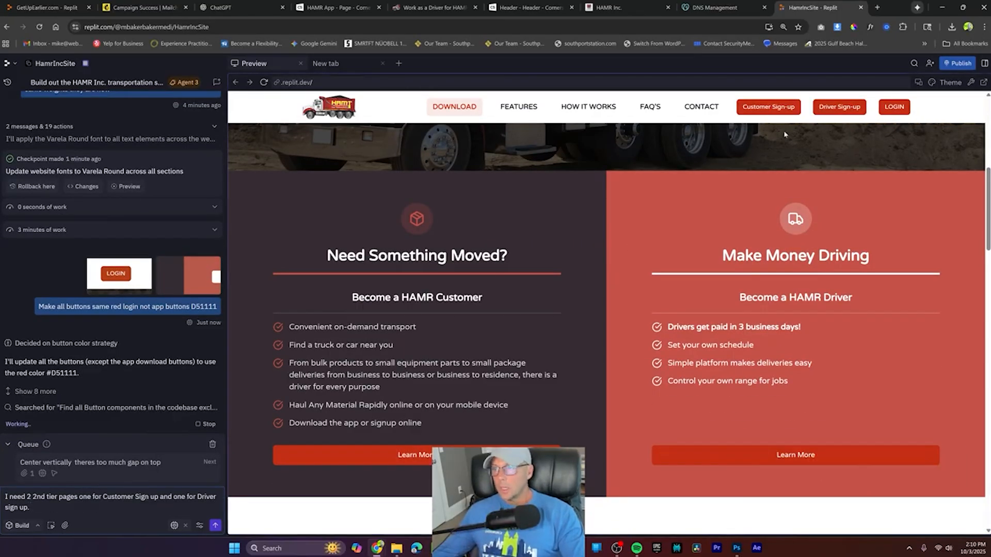
click(428, 8)
click(660, 88)
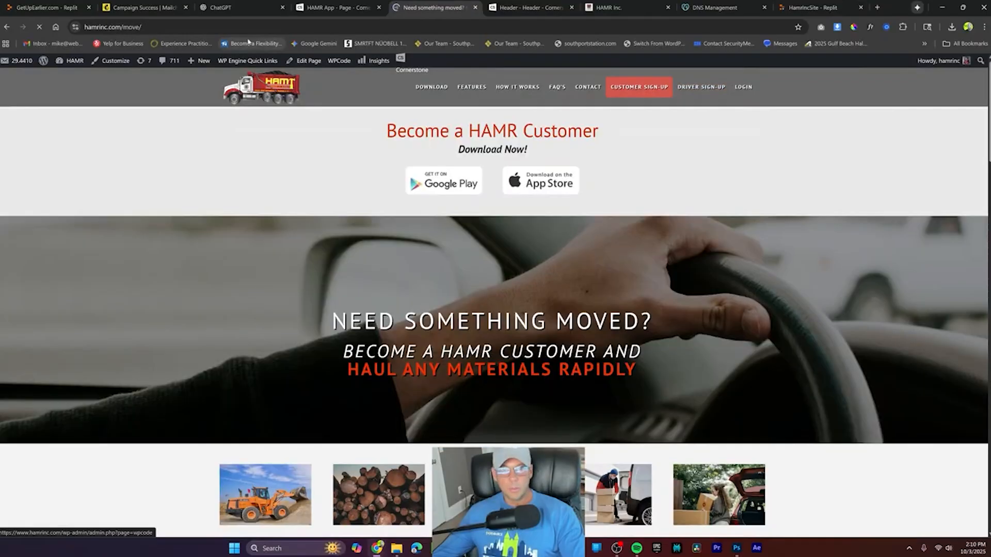
click(206, 26)
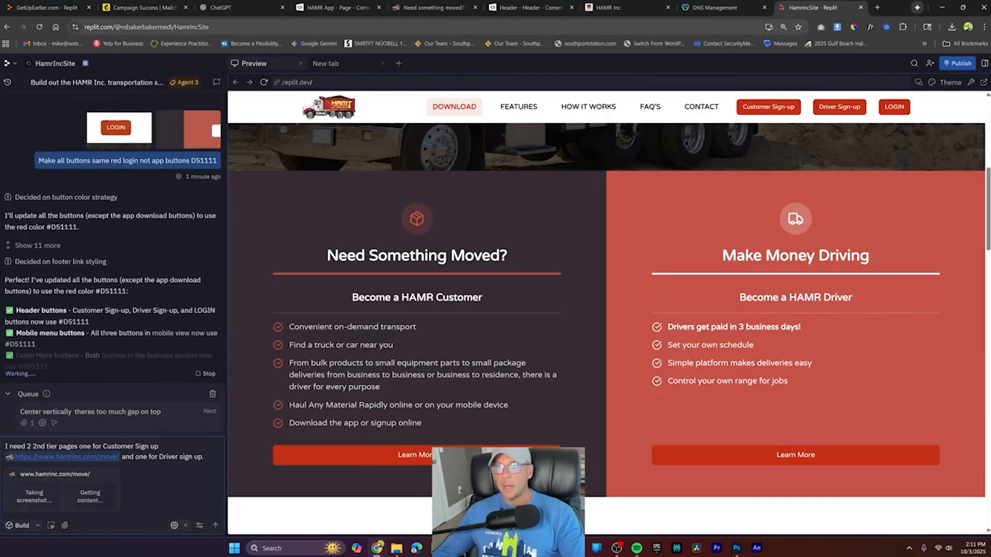
click(614, 7)
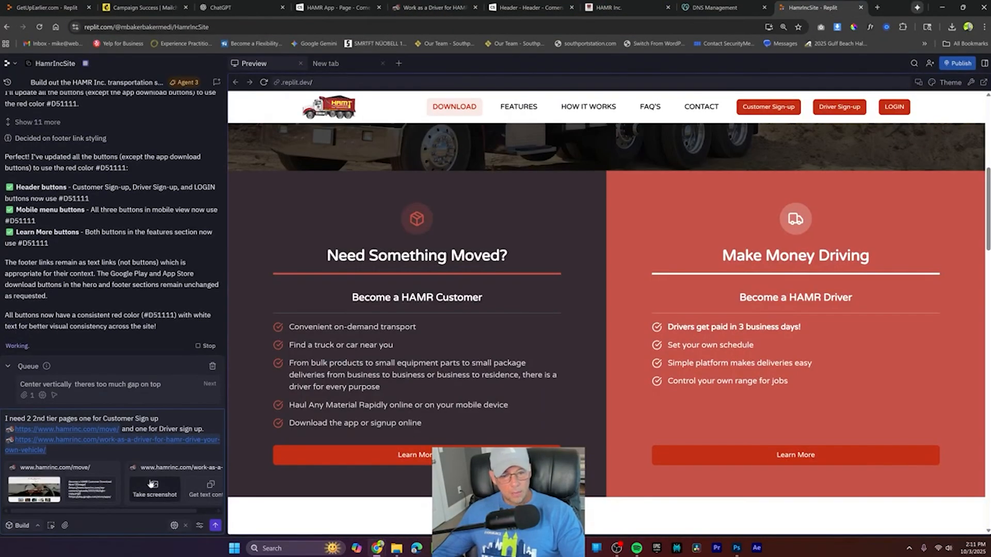
Step: Attach the driver page's screenshot, add "link nav optiosn to this as well as LEARN MORE in the 2 cards" to the drafted request, and submit it
click(150, 483)
key(shift+Return)
key(shift+Return)
text(link nav optiosn to thios)
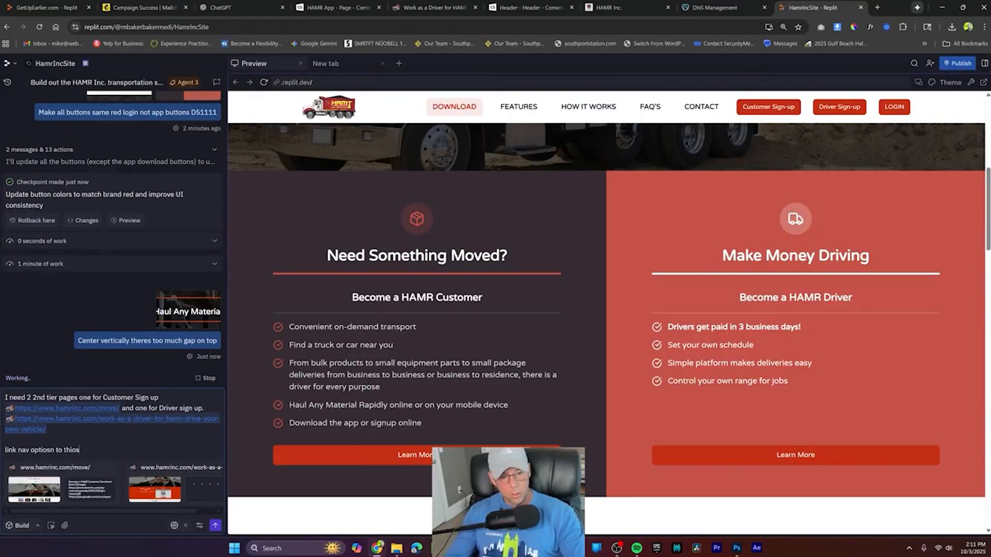
key(BackSpace)
key(BackSpace)
text(s as well)
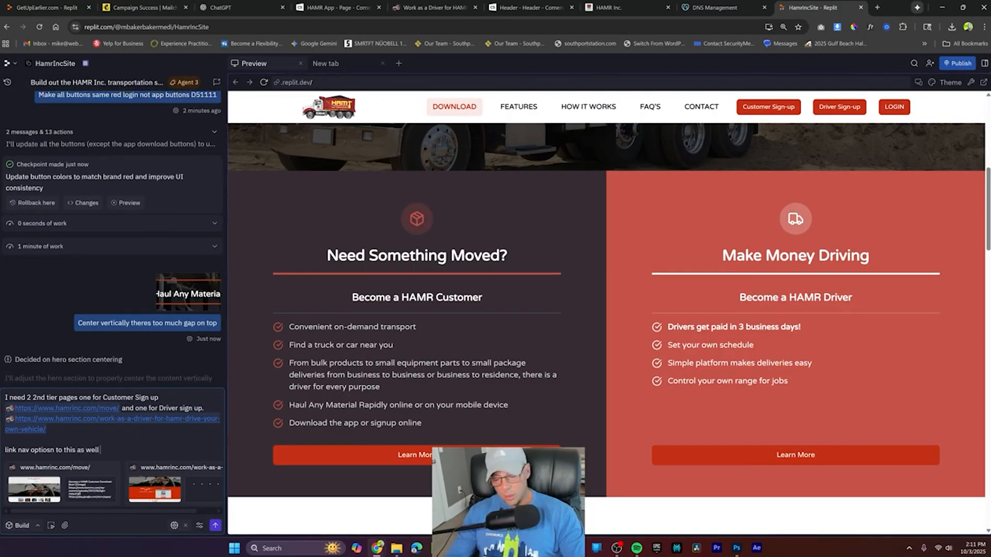
text( as LEARN MORE in the)
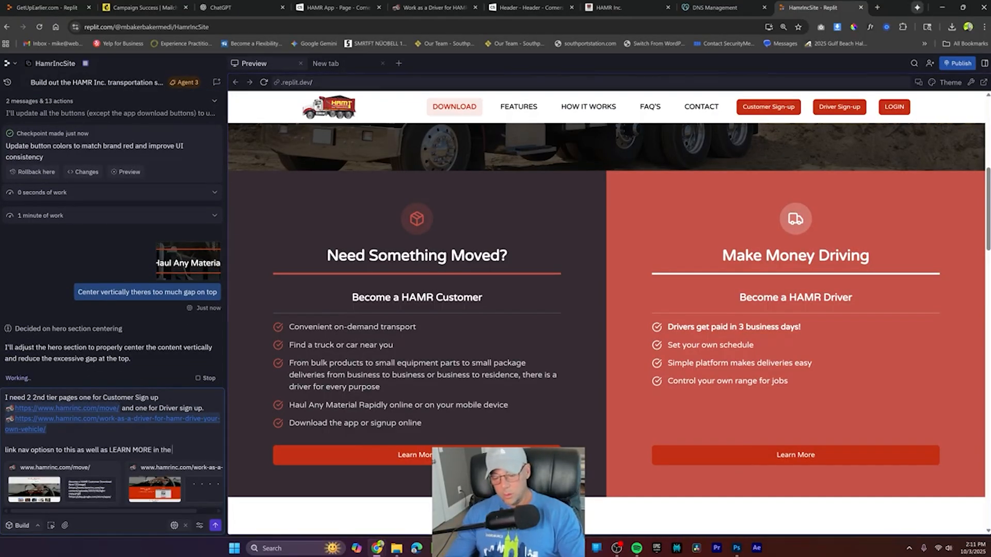
key(Return)
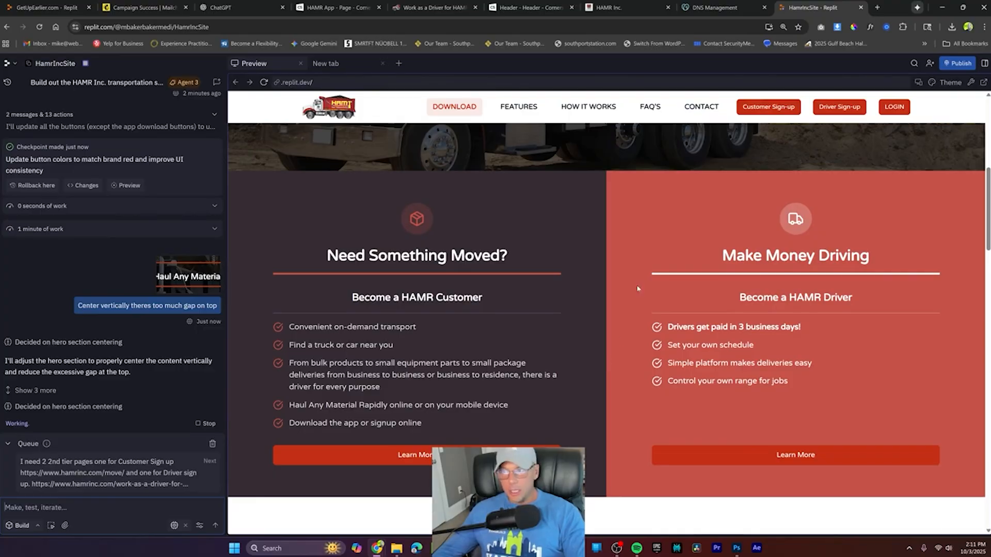
click(876, 7)
text(Youtube)
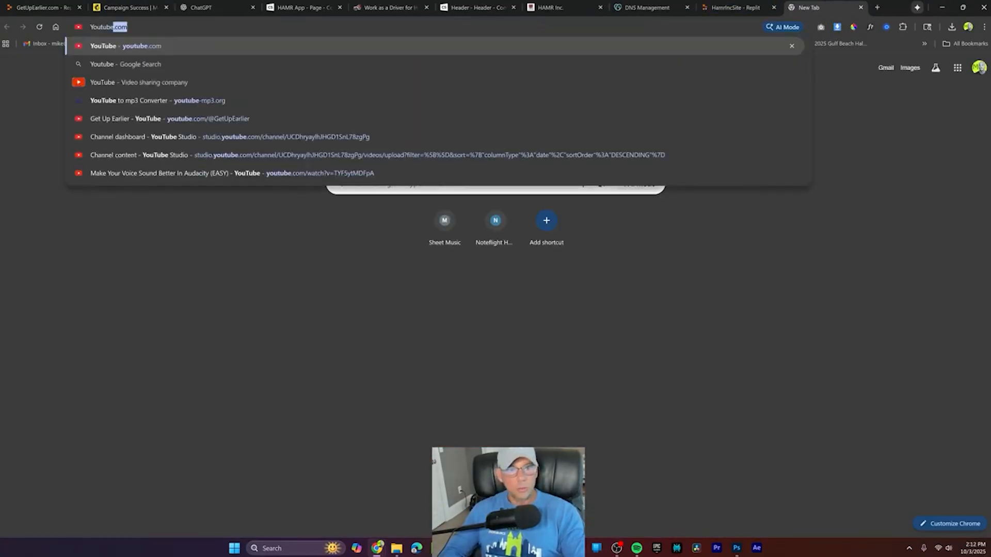
text(.com)
key(ctrl+w)
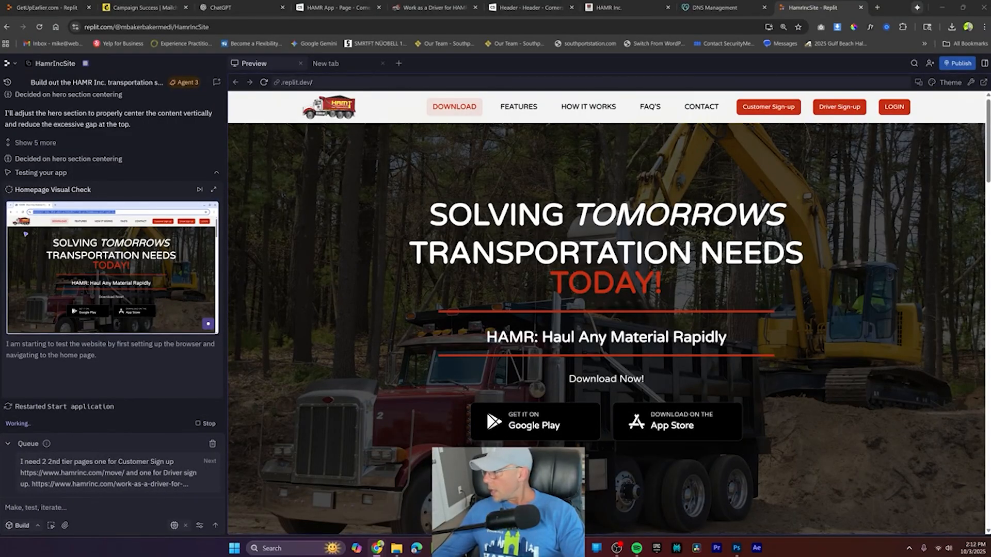
Step: Review the HAMR preview from the hero and feature cards through the FAQ and contact sections to the footer
scroll(571, 287, down, 6)
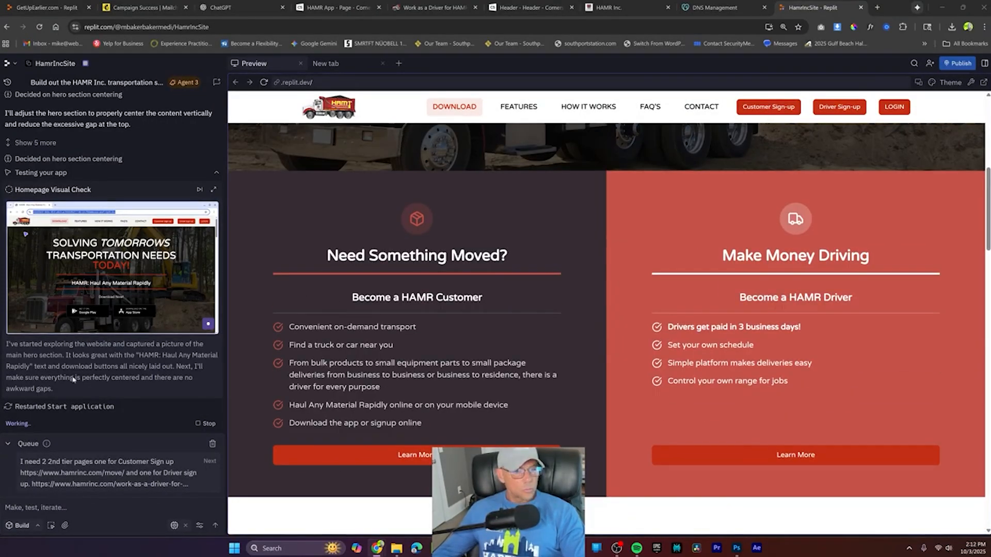
scroll(581, 295, down, 10)
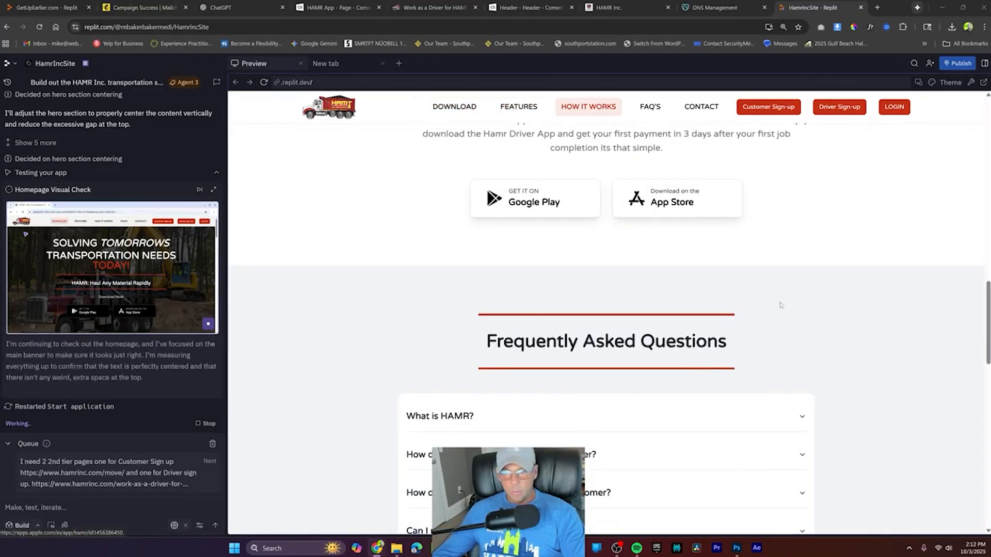
scroll(778, 305, down, 5)
scroll(361, 392, down, 5)
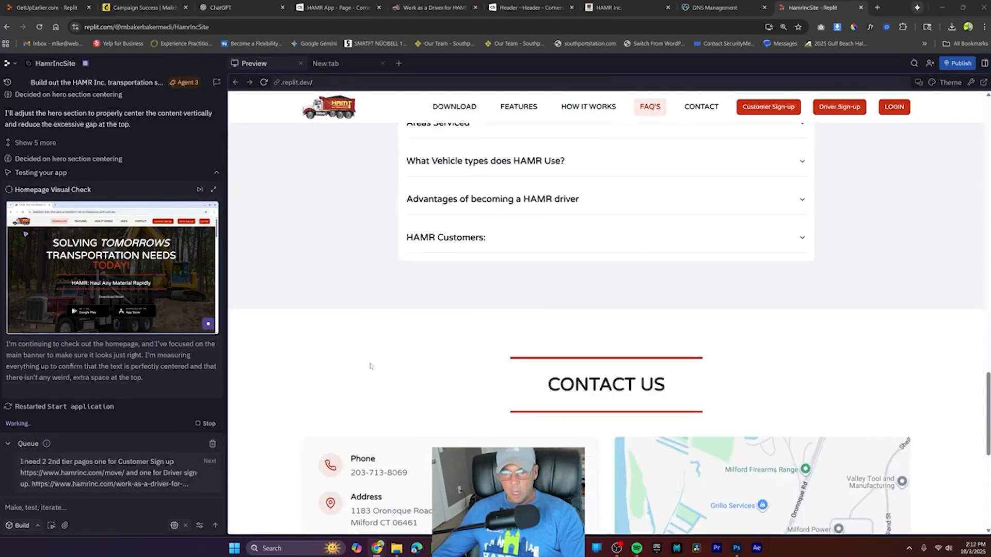
scroll(860, 323, down, 7)
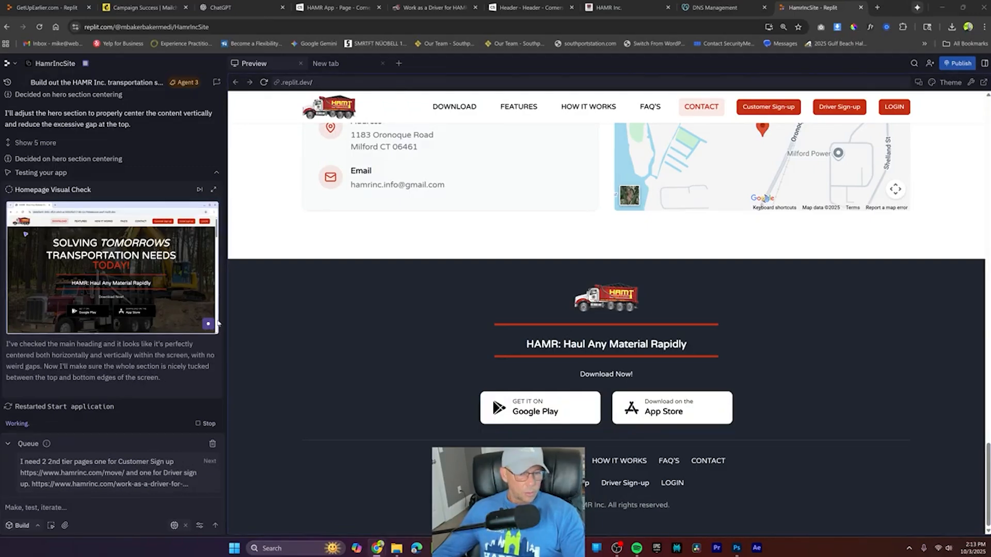
Step: Widen the agent chat area and send the queued request for the two sign-up pages immediately
drag(225, 321, 359, 310)
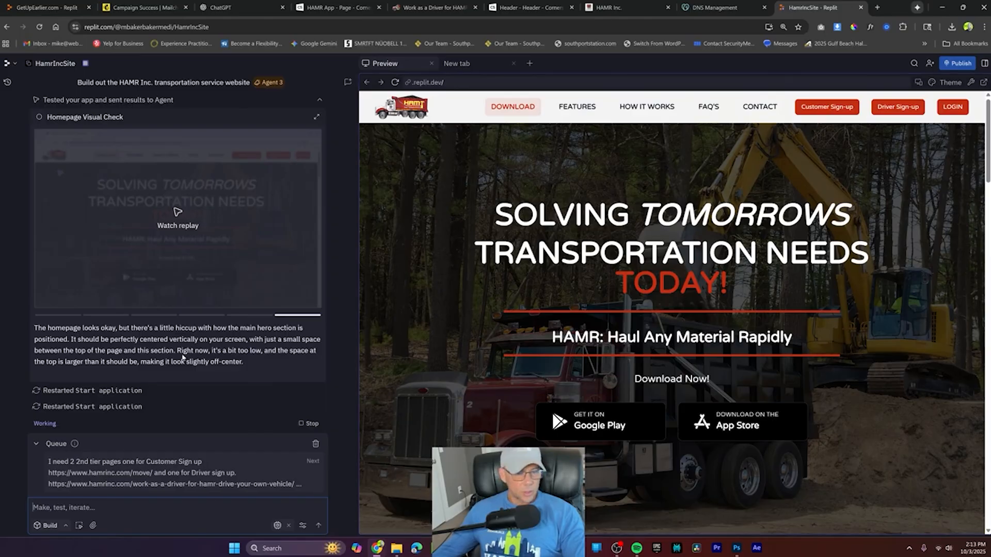
scroll(717, 227, down, 5)
scroll(717, 227, down, 10)
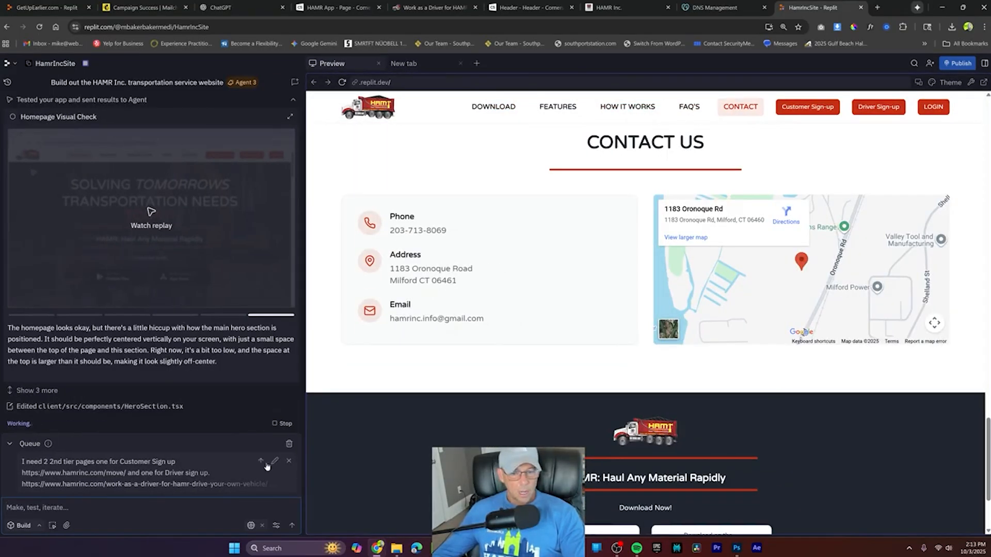
click(261, 463)
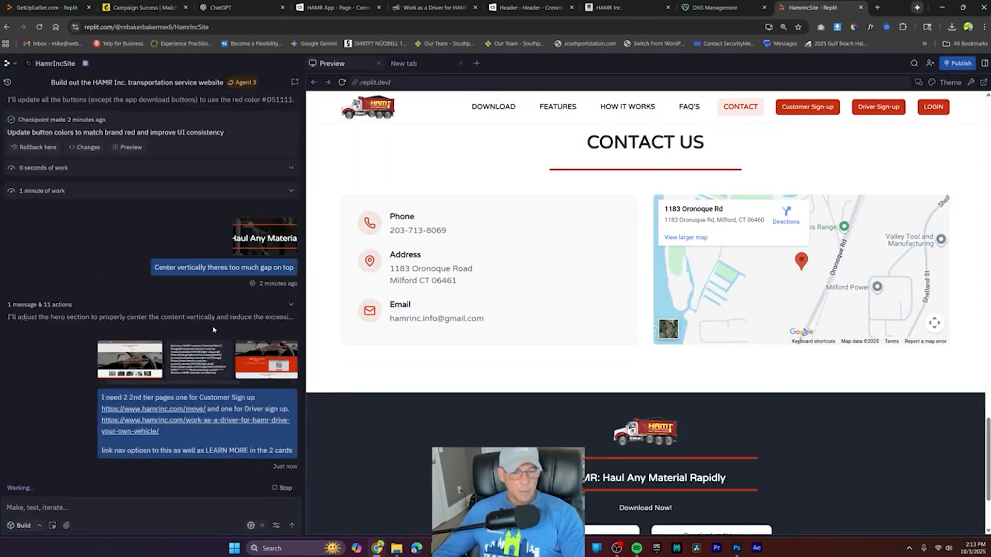
Step: Test the LOGIN link in the preview's header and return to the HamrIncSite project
scroll(816, 217, down, 3)
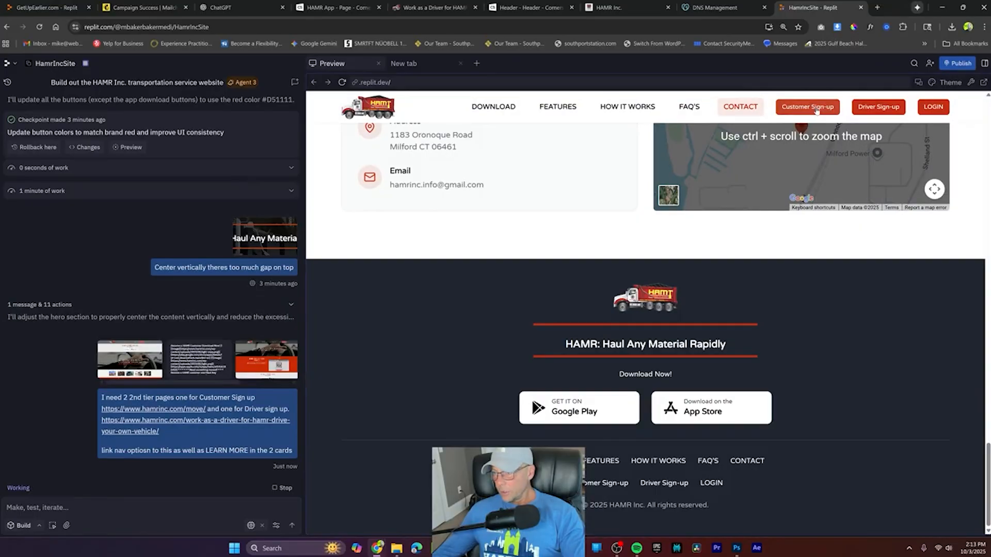
click(938, 106)
key(ctrl+shift+Tab)
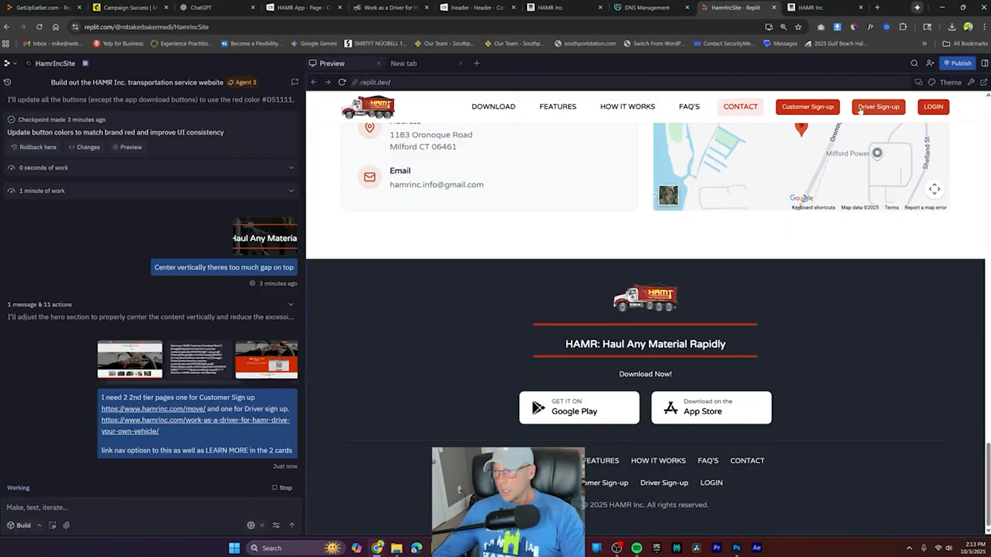
Step: Submit "Have customer sign up and driver sign up match colors to cards" with screenshots of the two feature cards and the header sign-up buttons
scroll(869, 282, up, 20)
scroll(869, 228, down, 7)
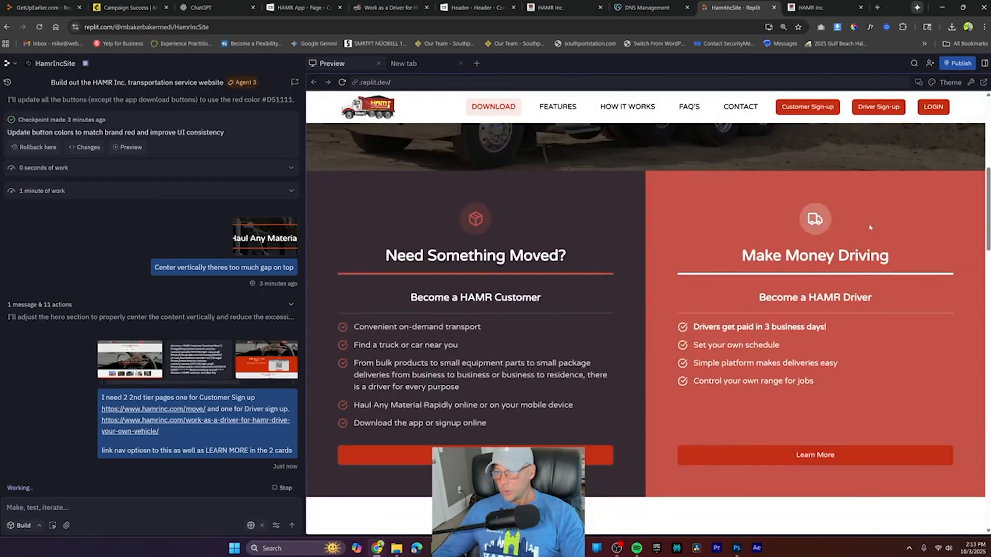
text(Have customeer sign up and driver sign up match)
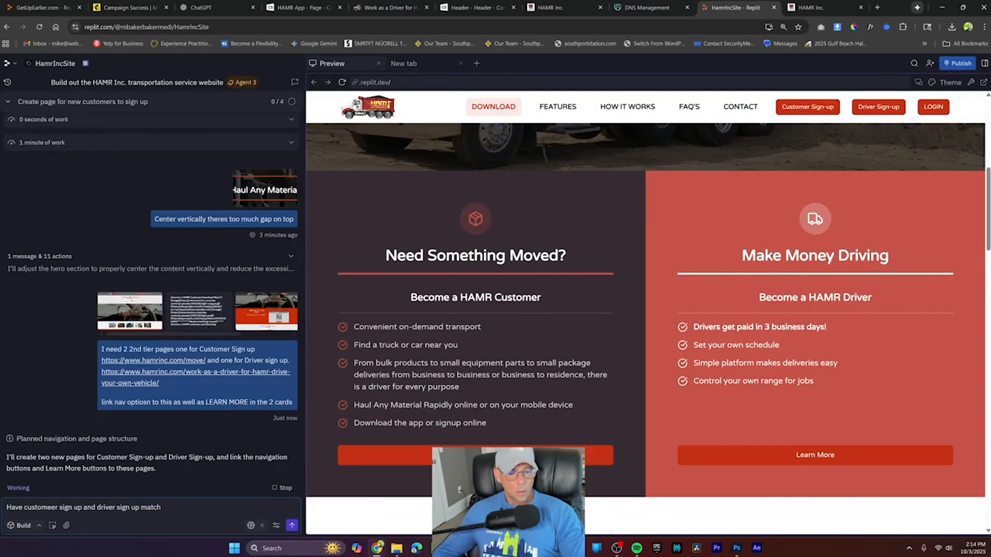
key(BackSpace)
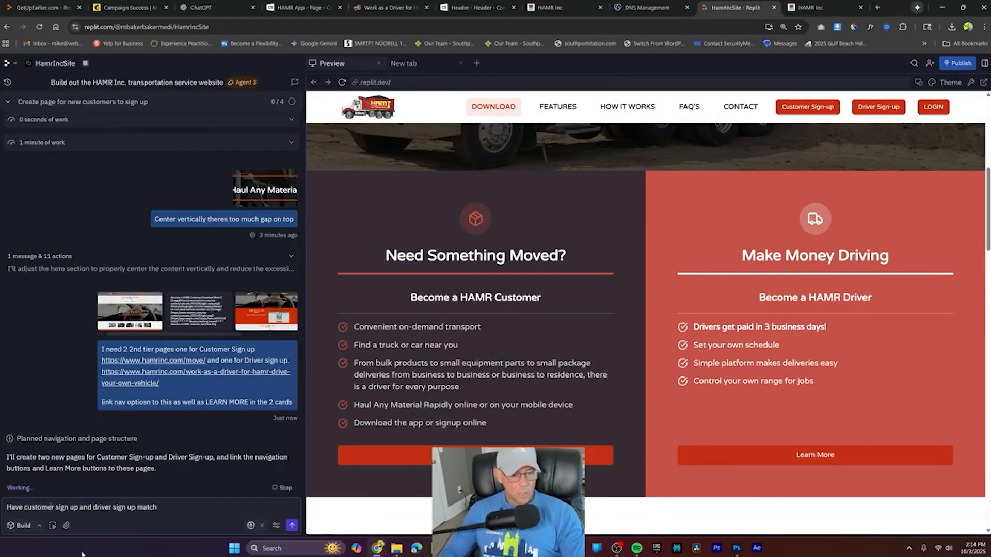
text(colors to)
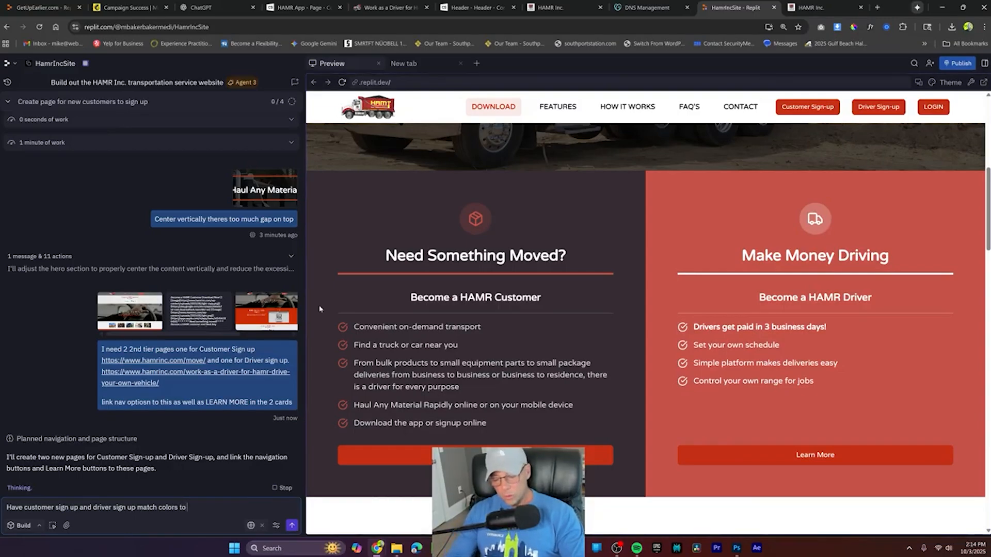
text(o cards)
key(ctrl+v)
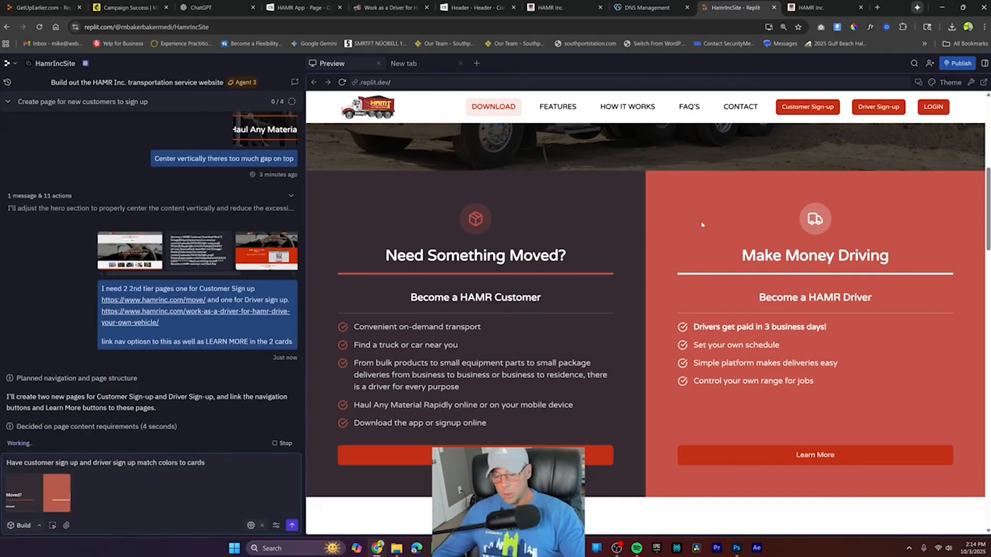
key(ctrl+v)
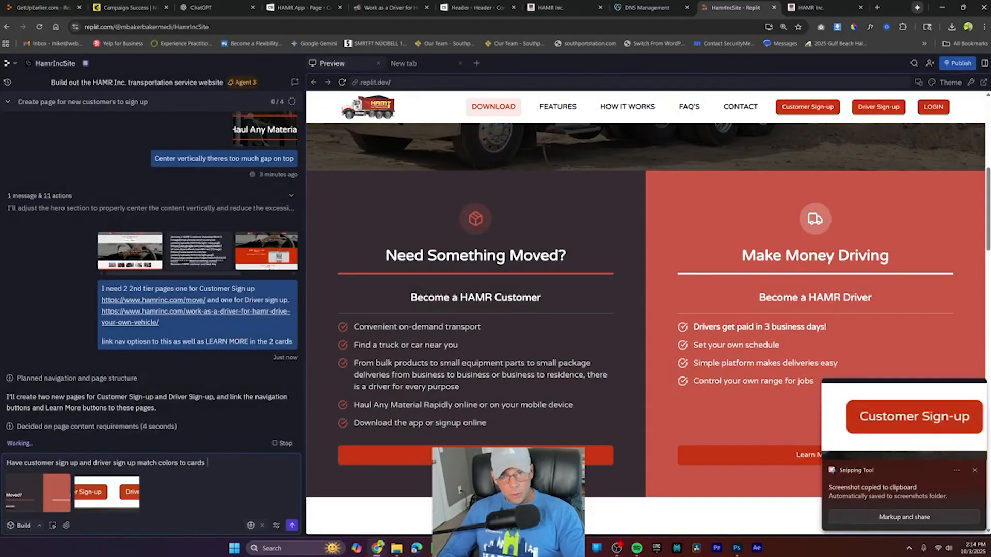
key(Return)
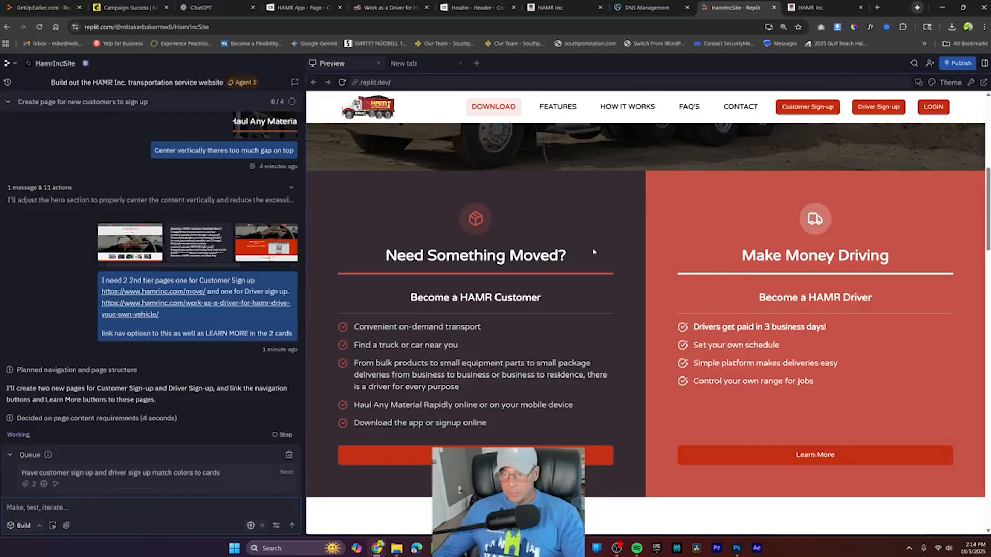
Step: Review the hero's vertical spacing and the remaining sections of the HAMR homepage preview
scroll(687, 321, up, 6)
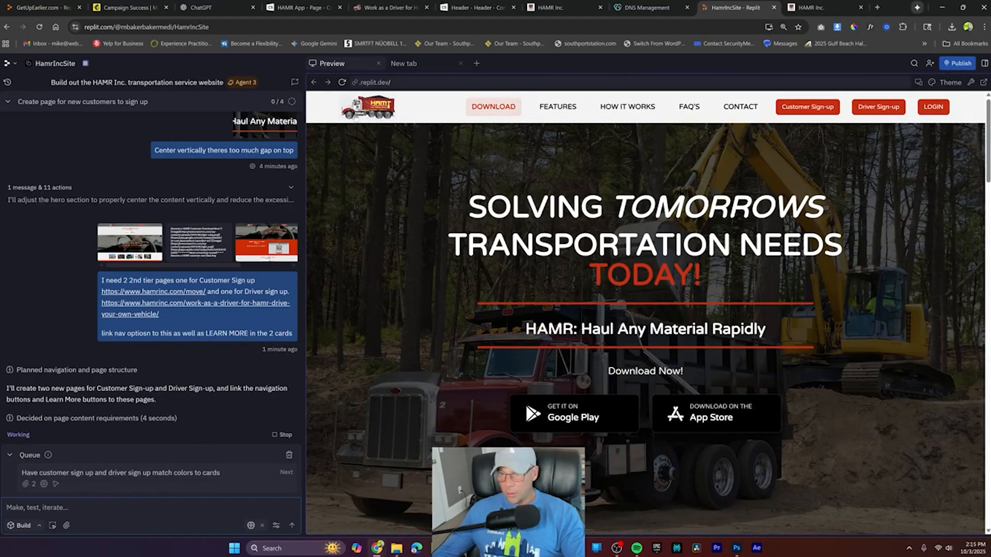
scroll(795, 303, down, 16)
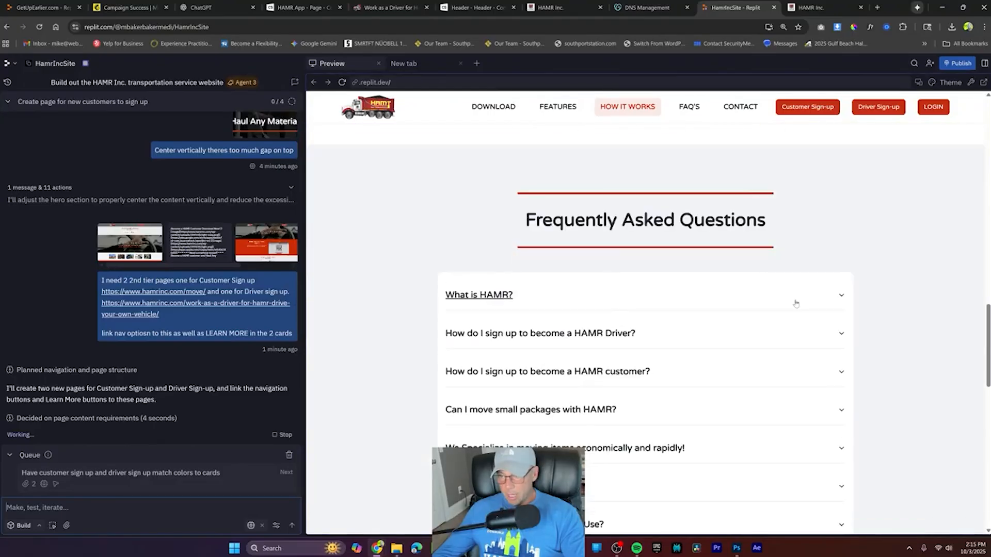
scroll(796, 303, down, 14)
scroll(837, 303, up, 7)
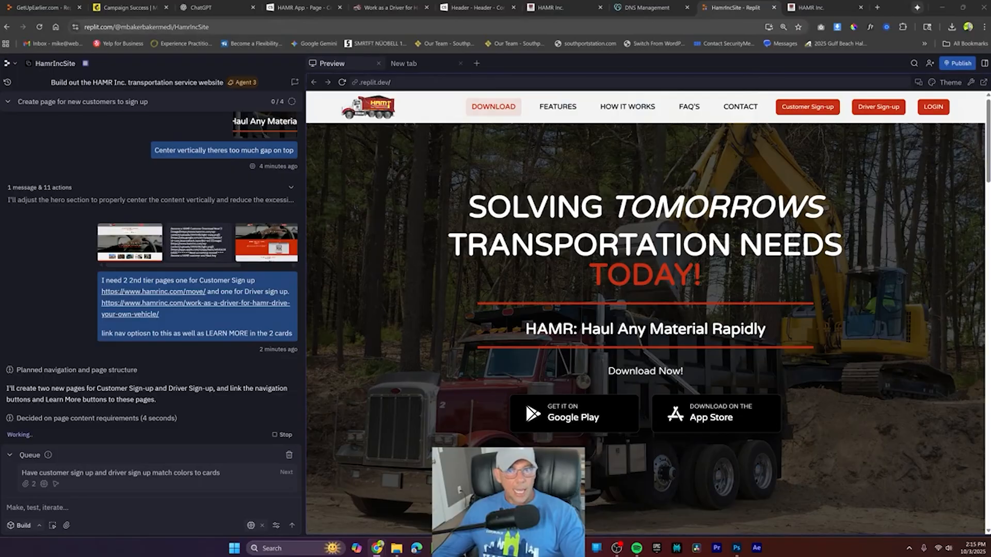
Step: Switch to the GetUpEarlier.com Replit project and review its homepage from the footer up to the header
click(43, 7)
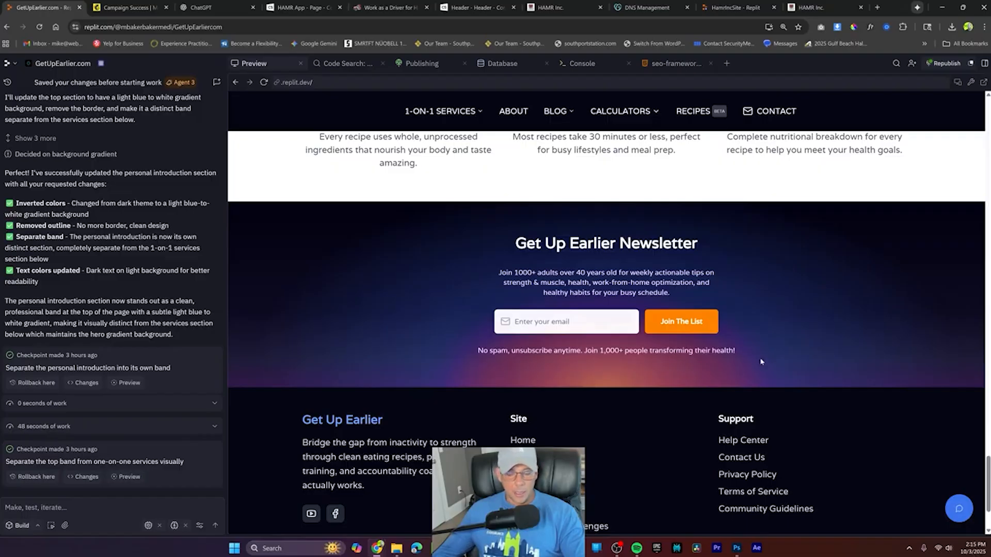
scroll(765, 354, up, 15)
scroll(809, 363, up, 20)
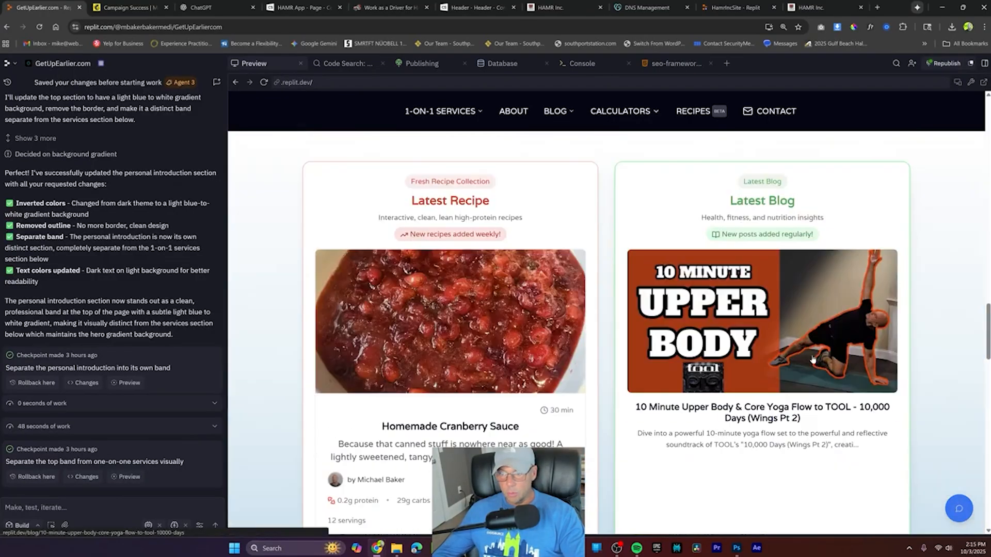
scroll(816, 356, up, 10)
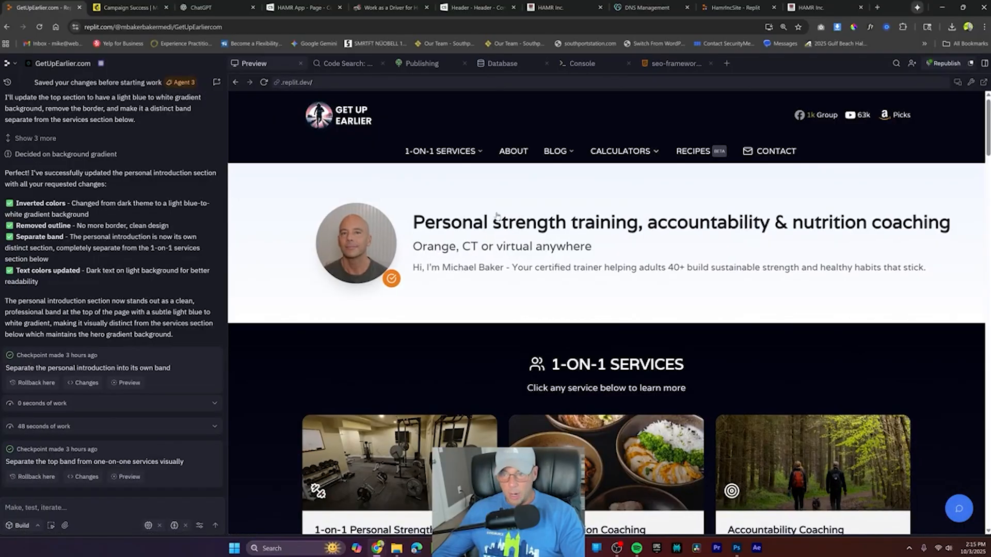
Step: Open the site's Recipes page and look over its recipe cards, search field and category filter
click(694, 152)
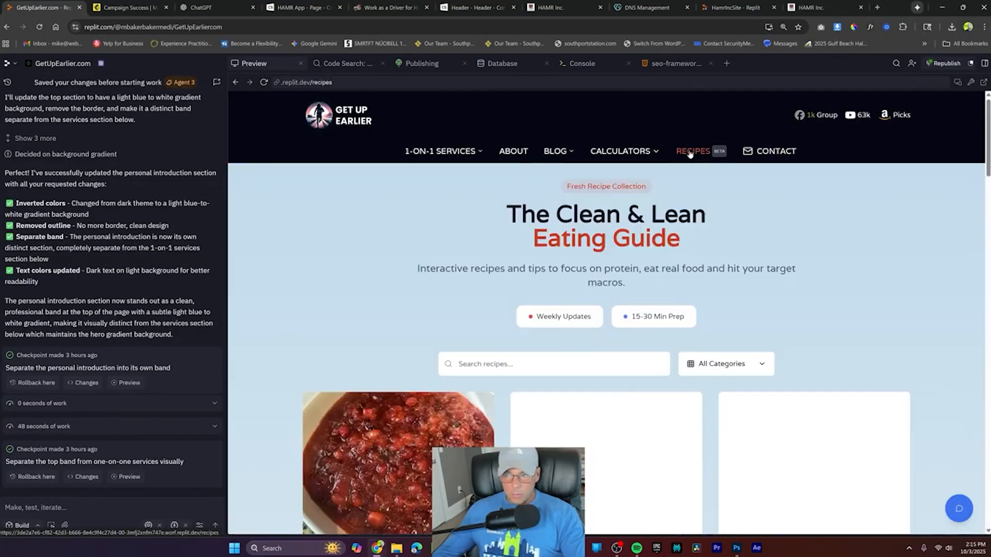
scroll(847, 240, down, 5)
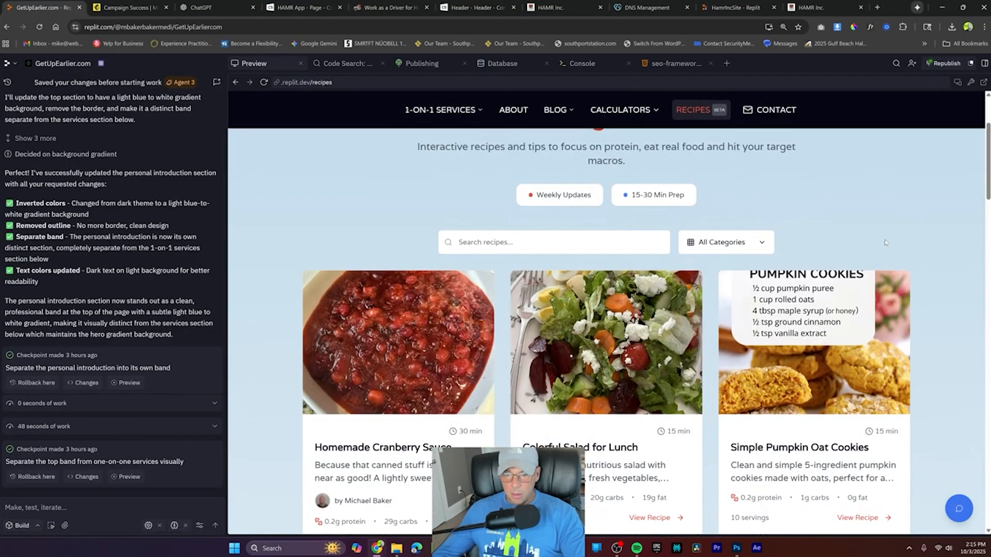
scroll(813, 310, up, 5)
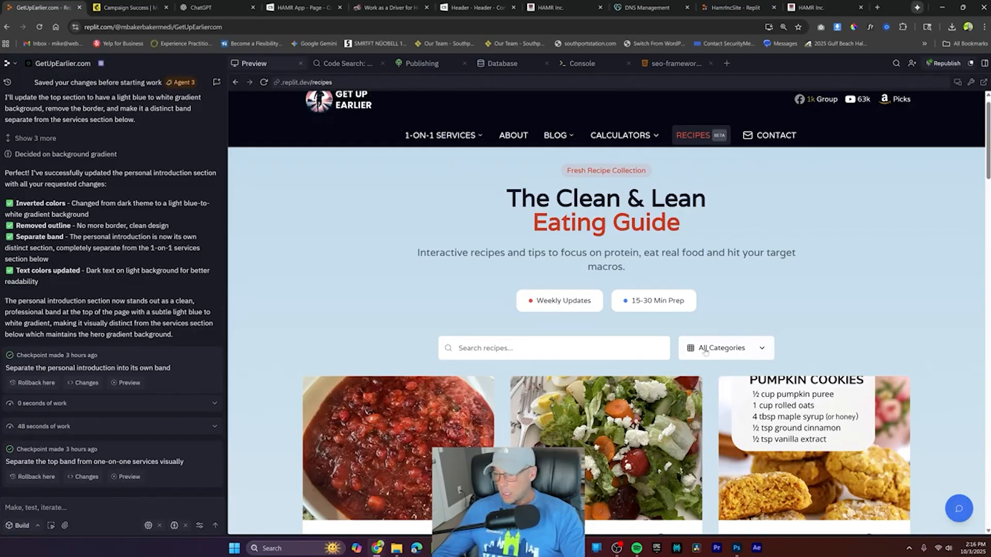
Step: Try the recipe category filter with Finicky Kid Friendly and with Breakfast
click(733, 348)
click(735, 348)
double_click(735, 348)
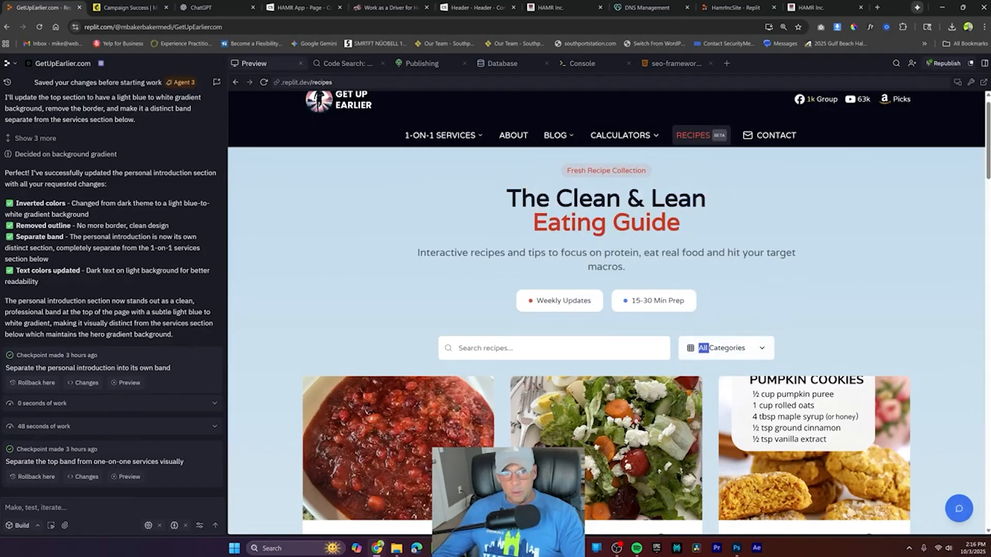
scroll(388, 331, down, 2)
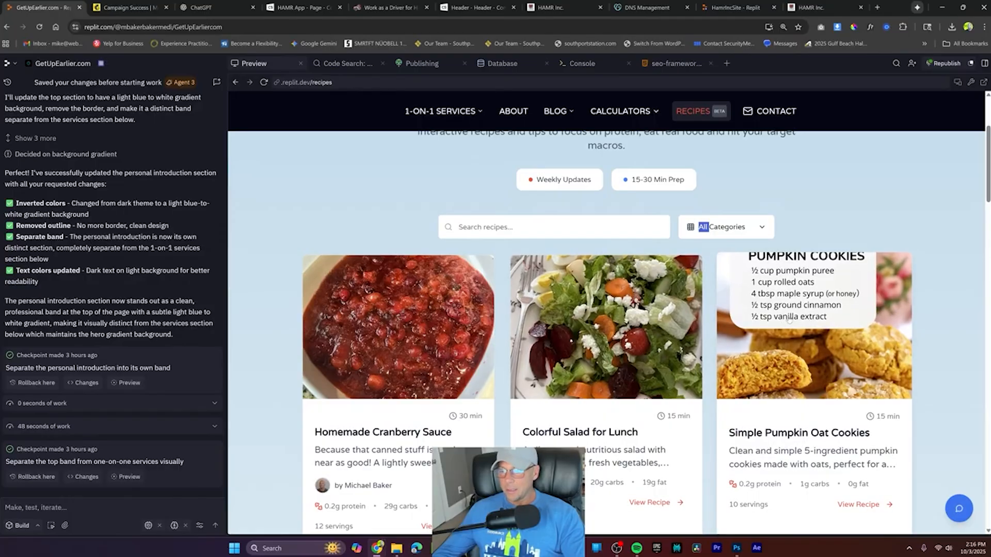
mouse_move(728, 230)
click(639, 436)
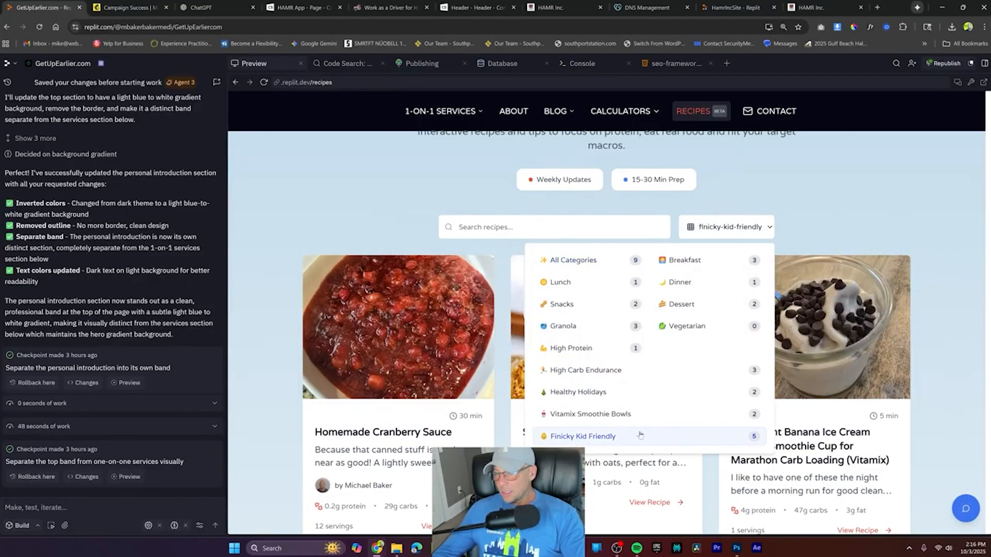
click(699, 262)
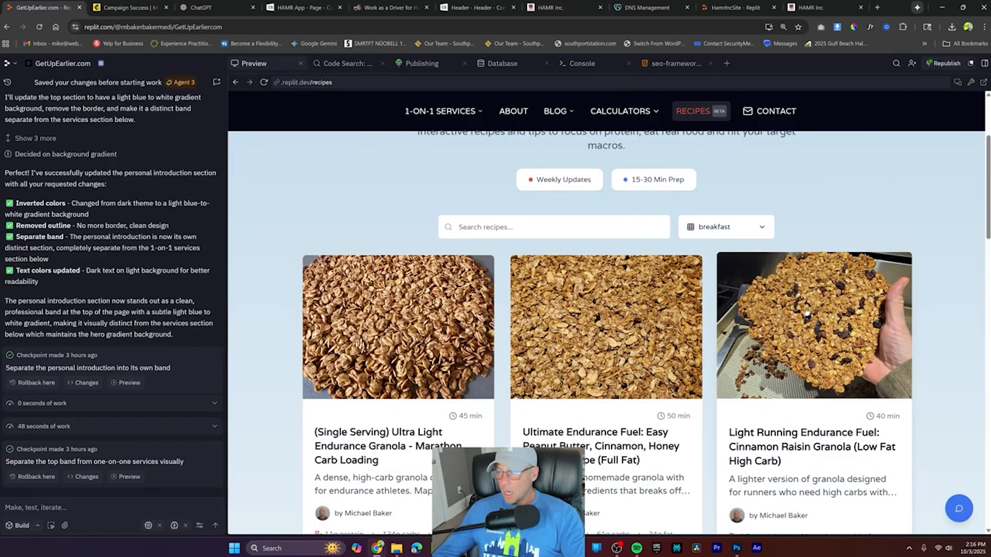
Step: Open the Light Running Endurance Fuel cinnamon raisin granola recipe and look over its story, ingredients, instructions and nutrition facts
click(807, 313)
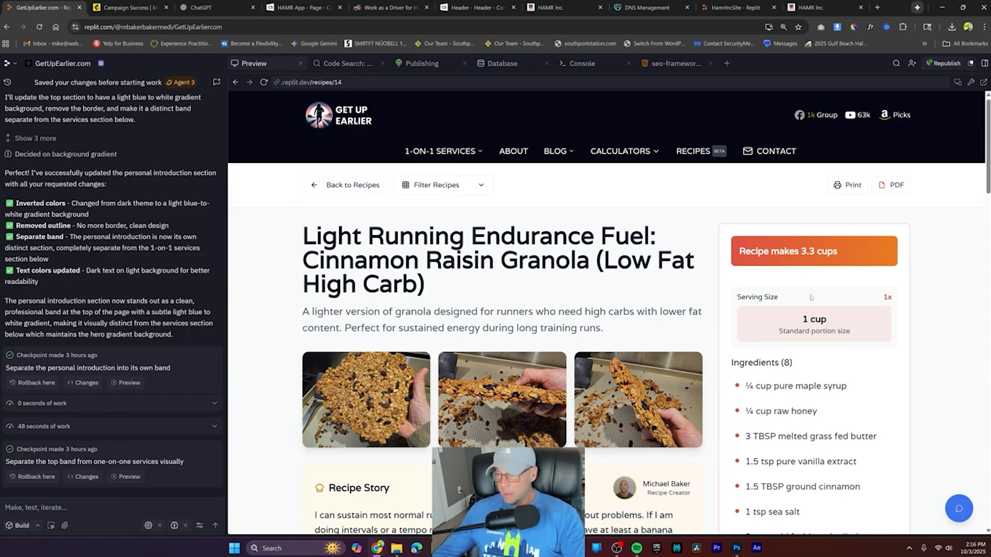
scroll(823, 303, down, 15)
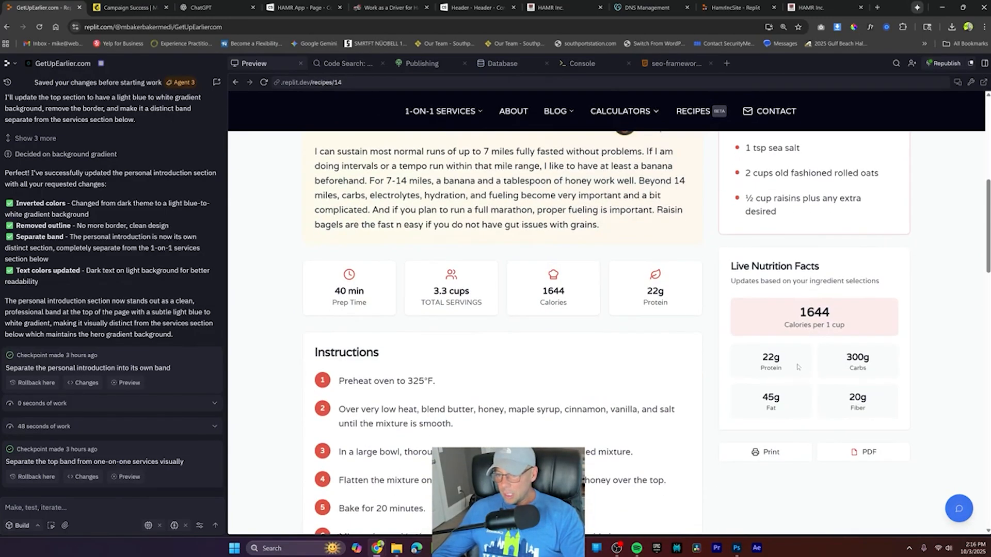
scroll(735, 365, up, 10)
scroll(908, 336, up, 5)
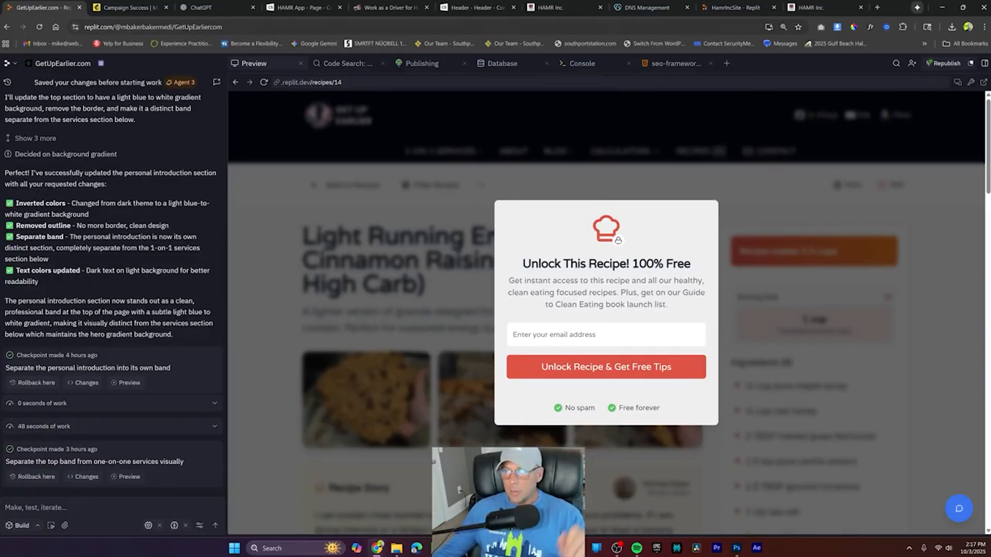
Step: Switch to the HamrIncSite Replit project and review the new Customer Sign-up and Driver Sign-up pages in the preview
click(726, 9)
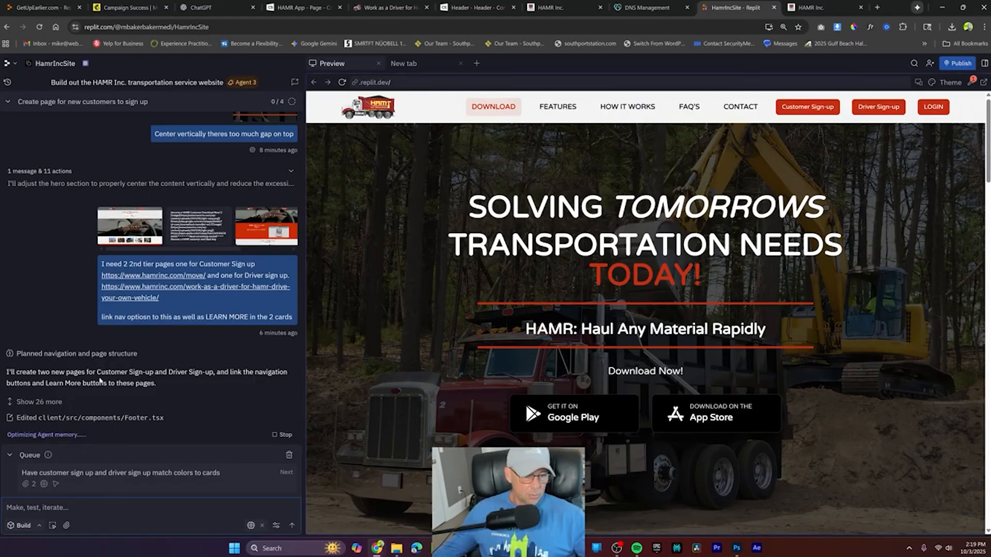
click(817, 111)
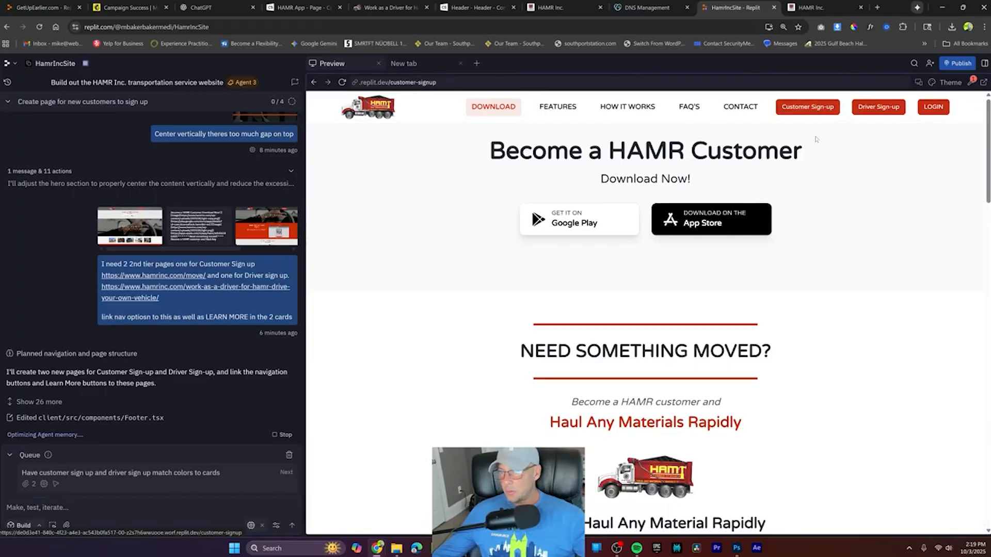
scroll(847, 215, down, 15)
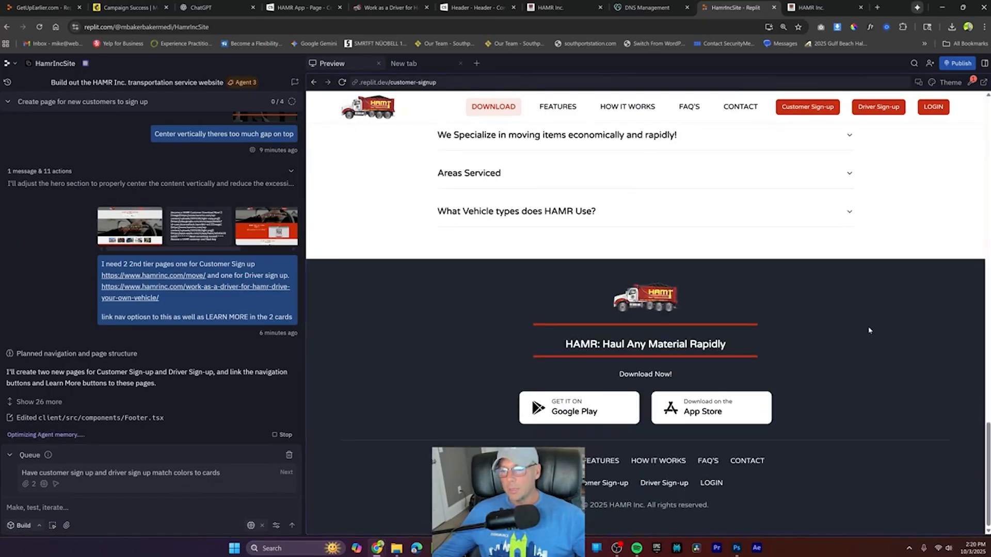
scroll(864, 268, up, 15)
click(874, 109)
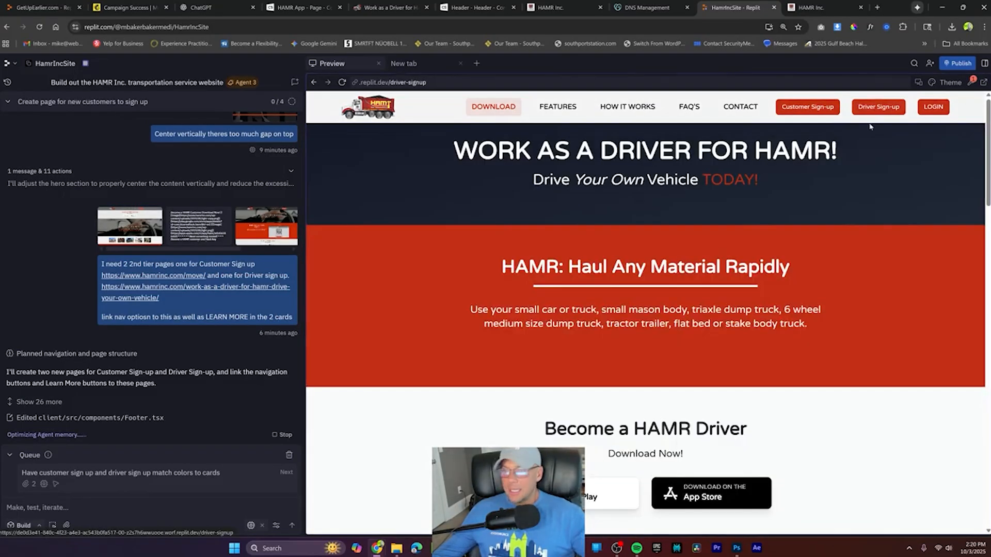
click(817, 109)
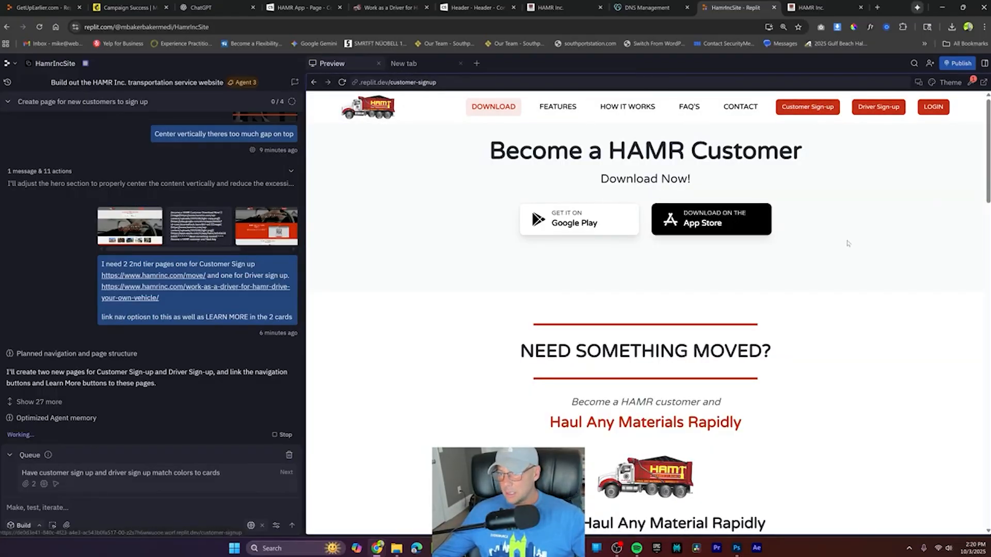
Step: Switch to the live HAMR driver sign-up page and download its steering-wheel hero image with the image downloader extension
click(382, 8)
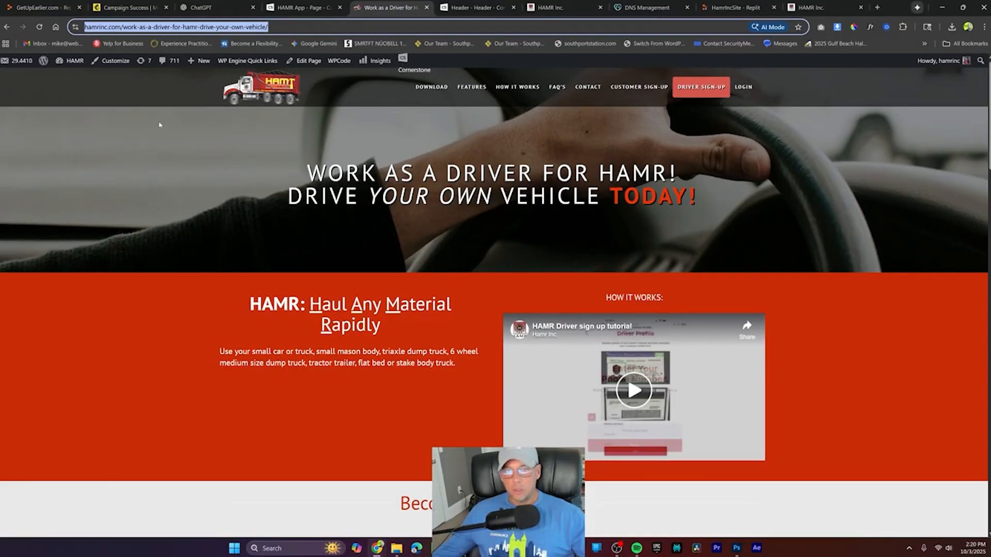
right_click(159, 125)
click(793, 59)
click(838, 27)
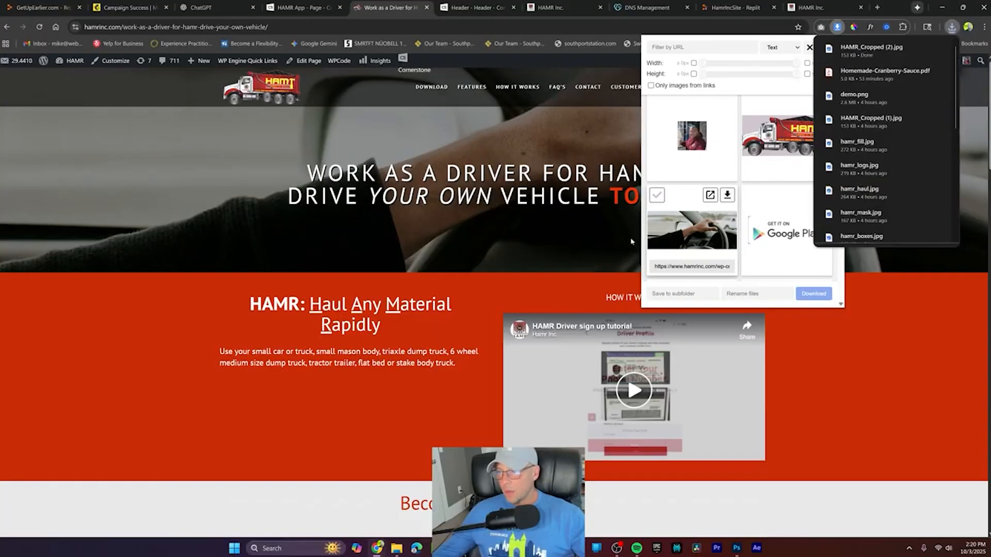
click(538, 217)
right_click(526, 225)
click(448, 229)
right_click(447, 228)
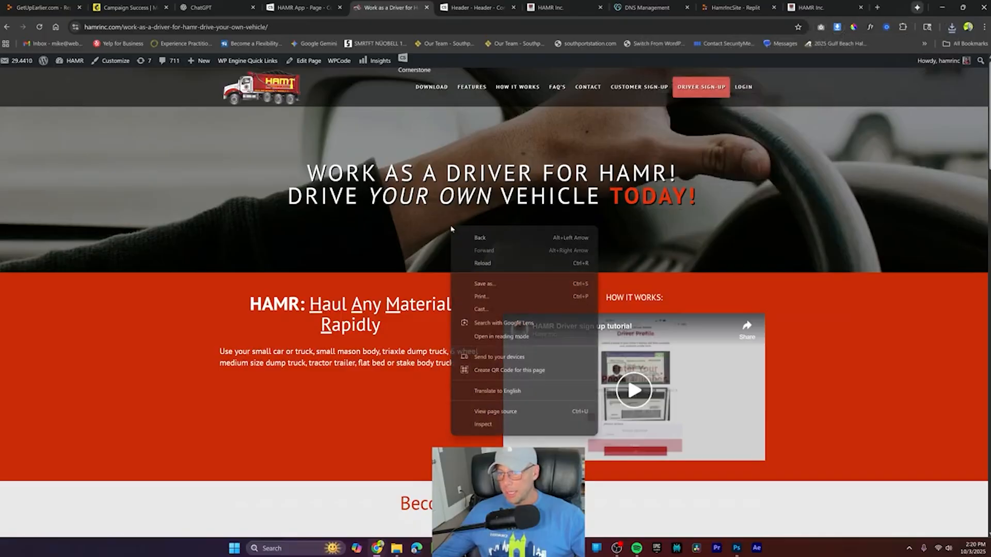
right_click(125, 133)
click(95, 137)
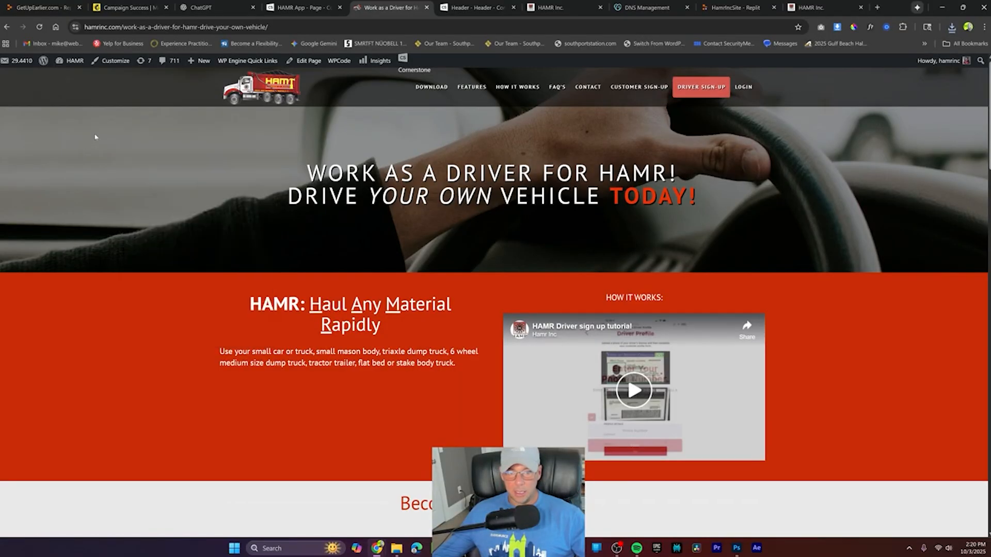
right_click(294, 152)
click(159, 182)
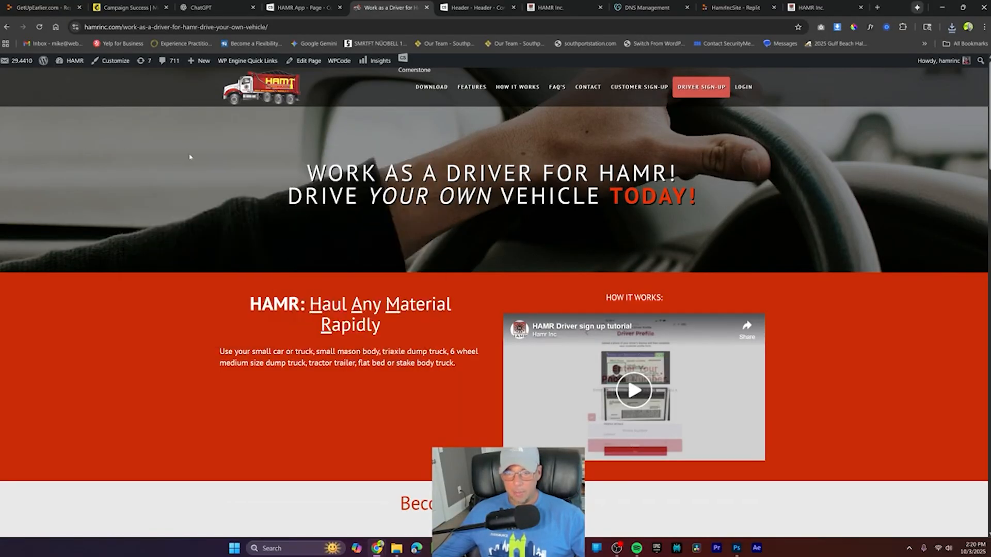
Step: Look through the images extracted from the live driver page and compare the live customer and driver sign-up pages
click(837, 27)
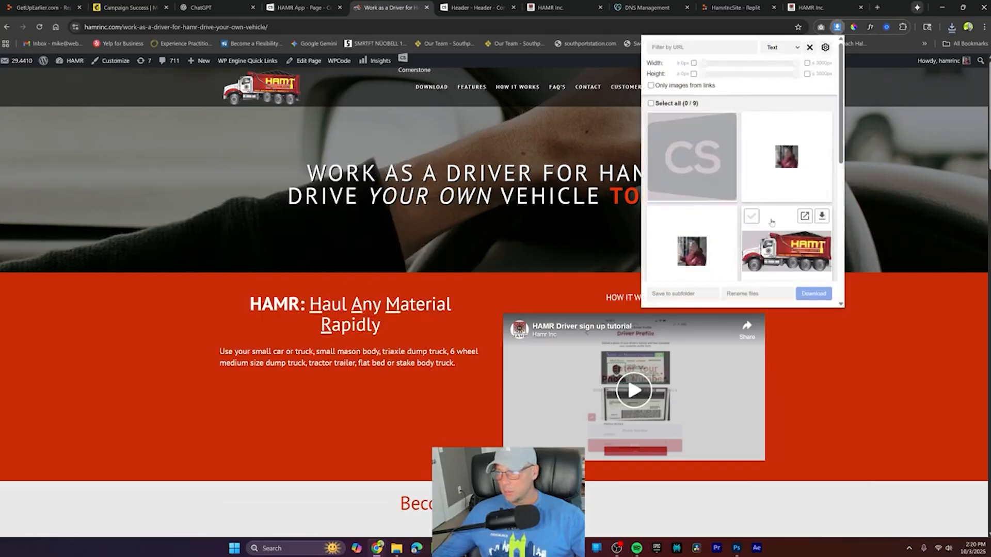
scroll(776, 236, down, 5)
scroll(777, 236, up, 5)
click(638, 86)
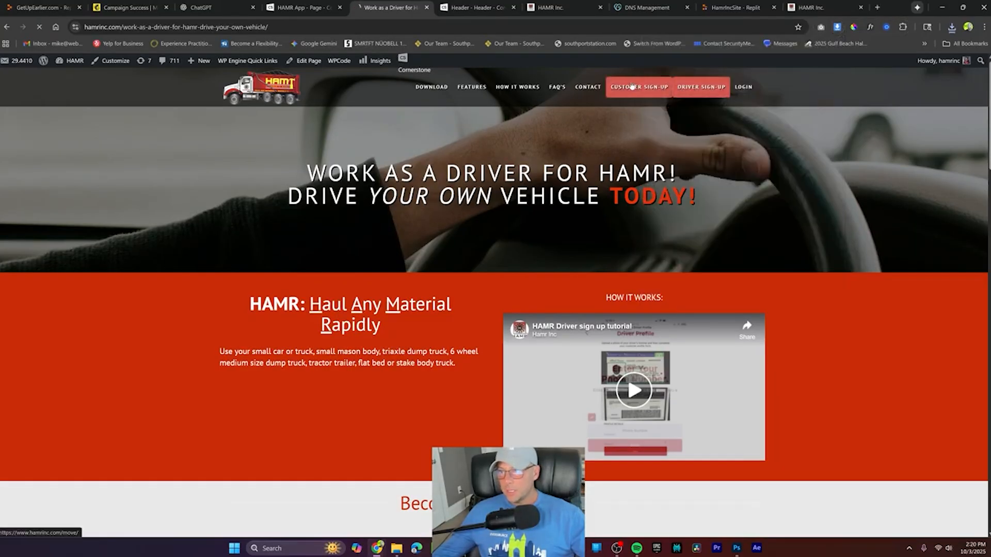
click(690, 89)
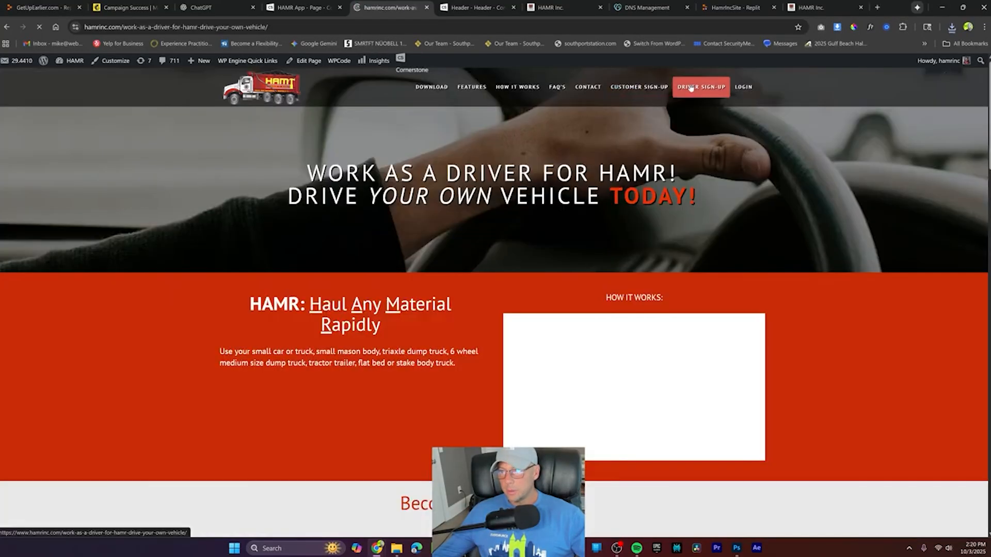
click(650, 93)
Step: In Replit, queue a prompt with the downloaded image: "Make hero image, titles, font size consistent on both new pages. Use this image as the hero BG"
click(732, 7)
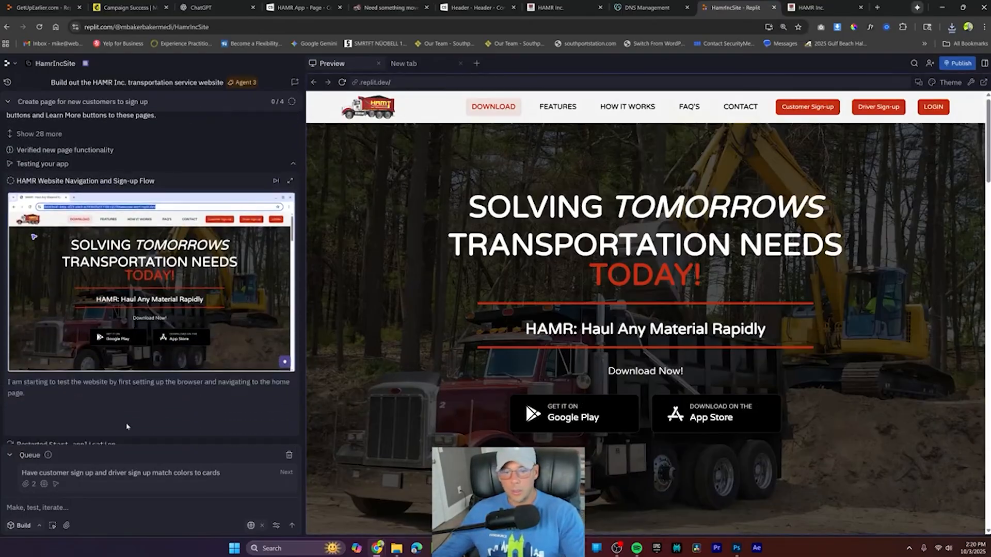
click(41, 507)
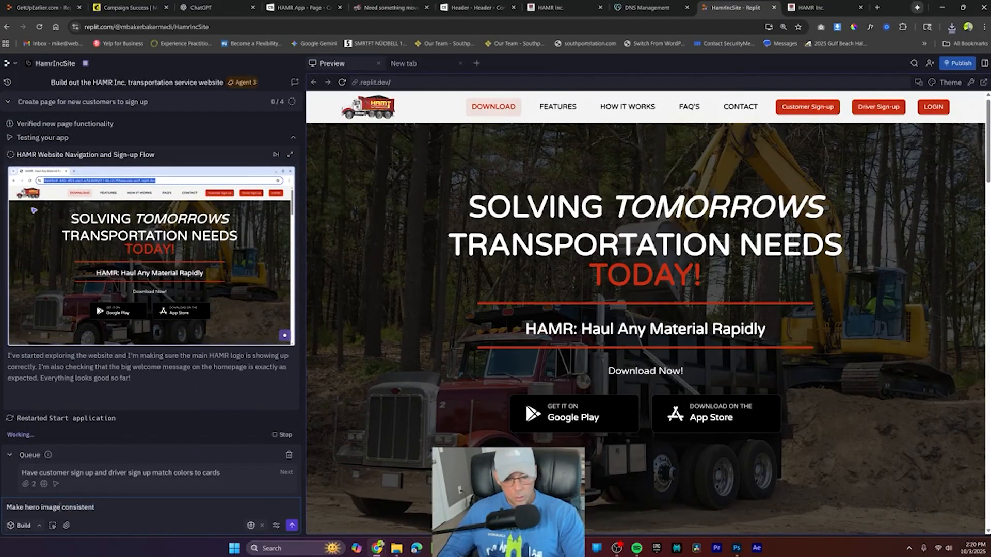
key(Return)
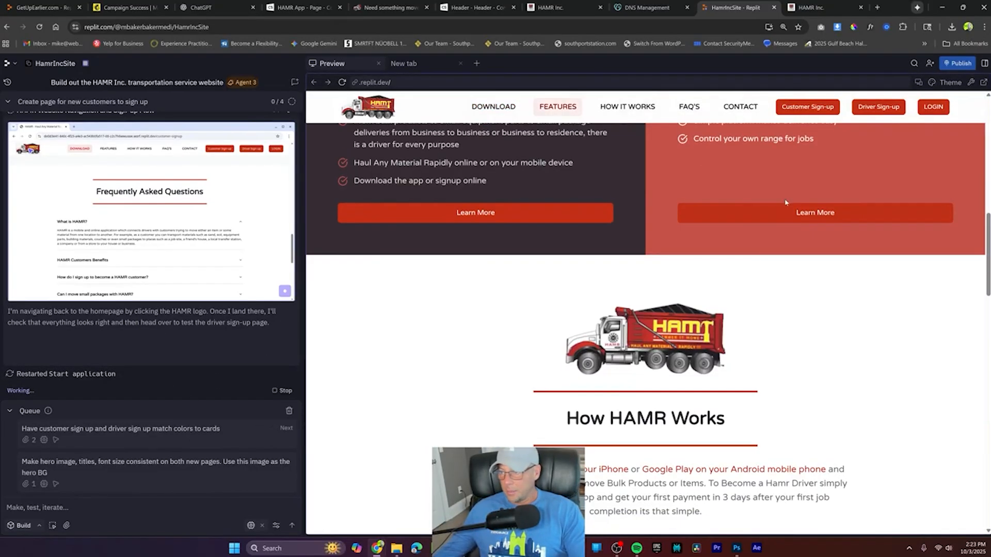
Step: Capture a screenshot of the headings of the Need Something Moved? and Make Money Driving cards in the homepage preview
scroll(767, 292, down, 10)
scroll(767, 292, up, 7)
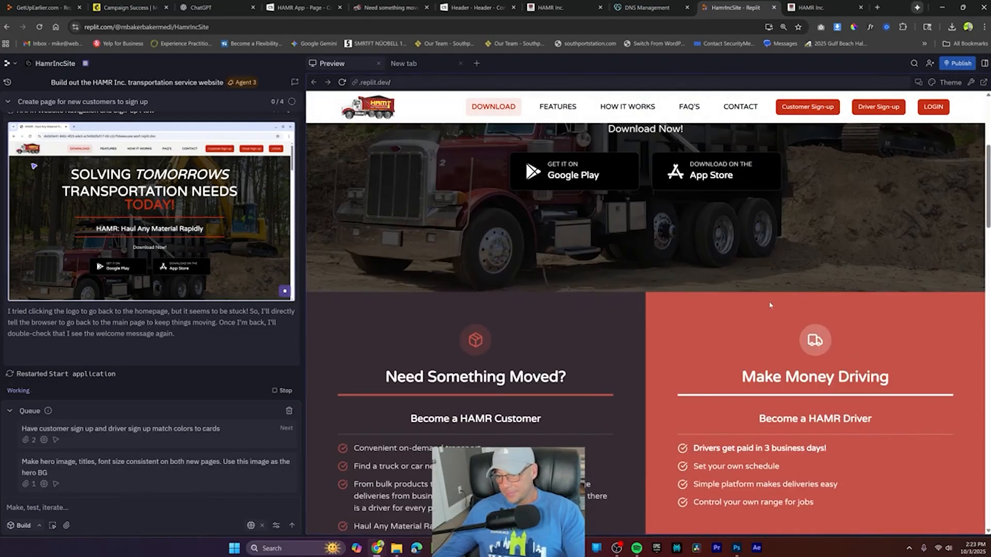
key(shift+super+s)
drag(342, 296, 956, 443)
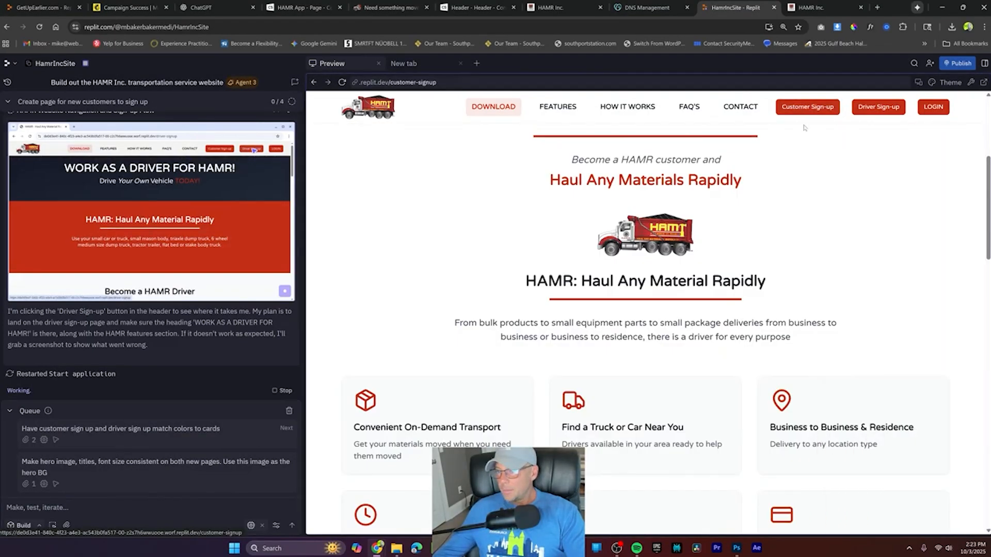
Step: Alternate between the Driver Sign-up and Customer Sign-up pages in the preview to compare their hero sections
click(870, 109)
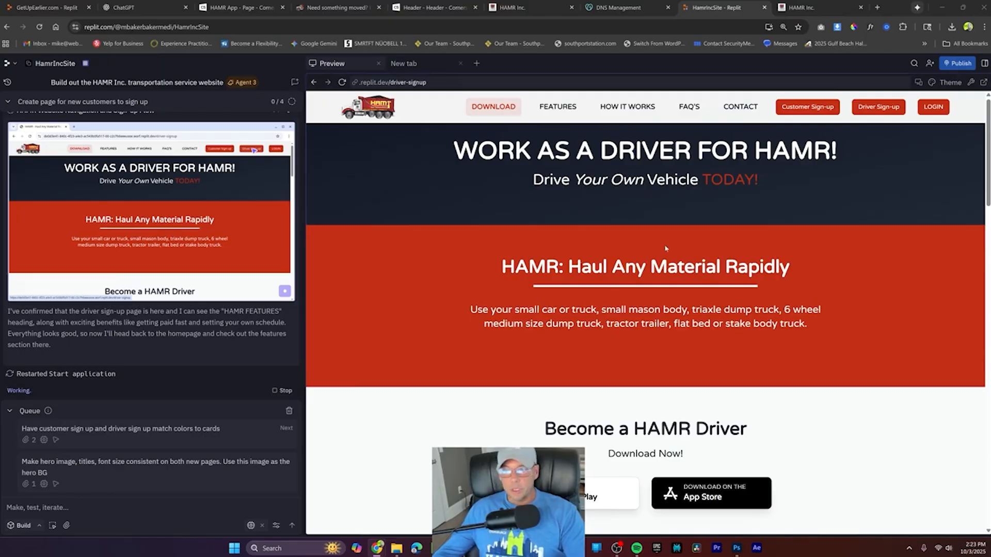
click(807, 108)
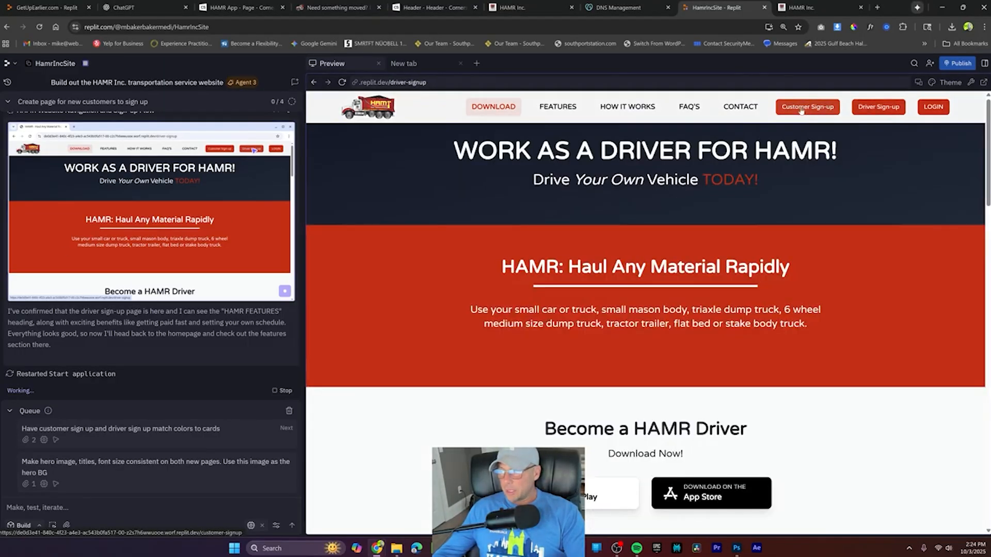
click(802, 111)
click(867, 109)
click(810, 109)
click(879, 109)
click(807, 109)
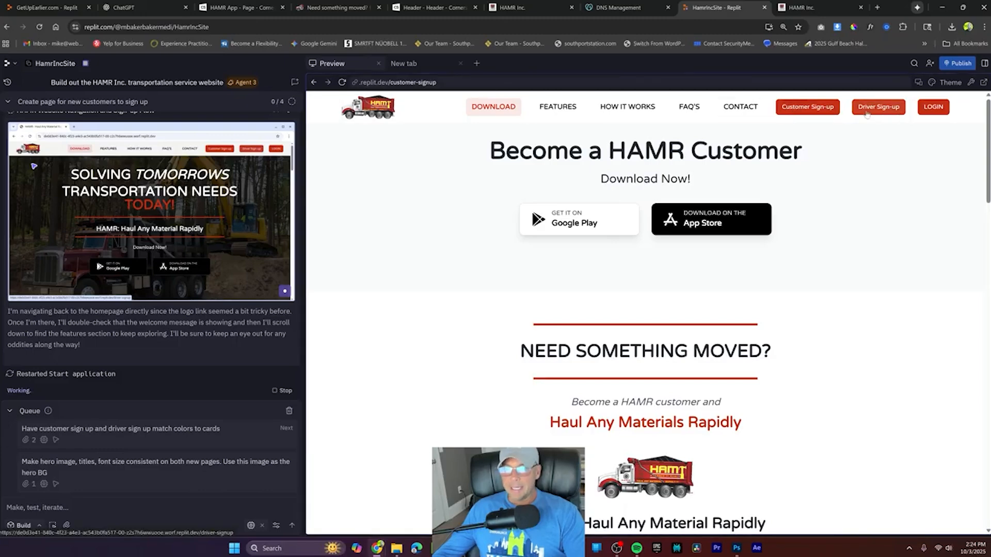
Step: Check the original site's header in Cornerstone and test the Download navigation link on the live driver sign-up page
click(423, 7)
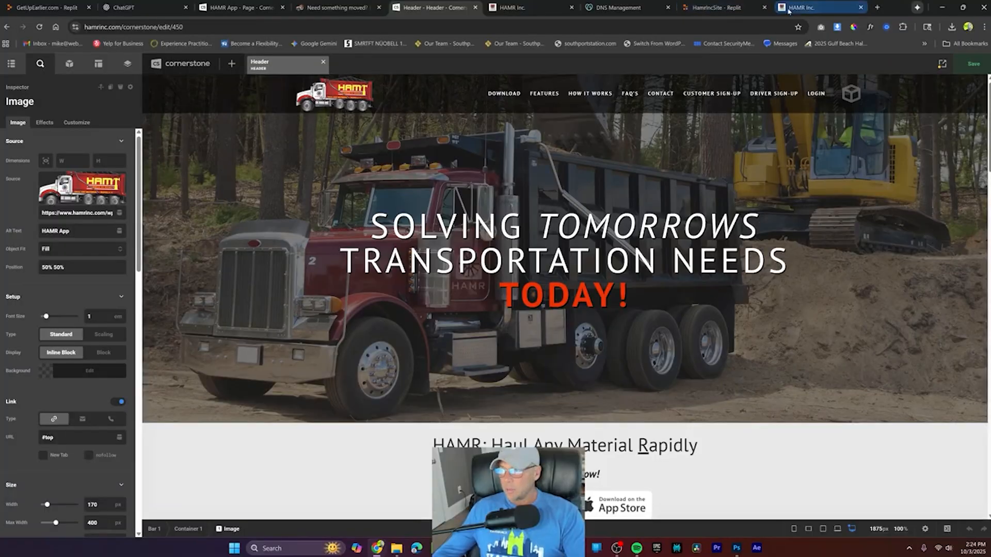
click(788, 8)
click(409, 8)
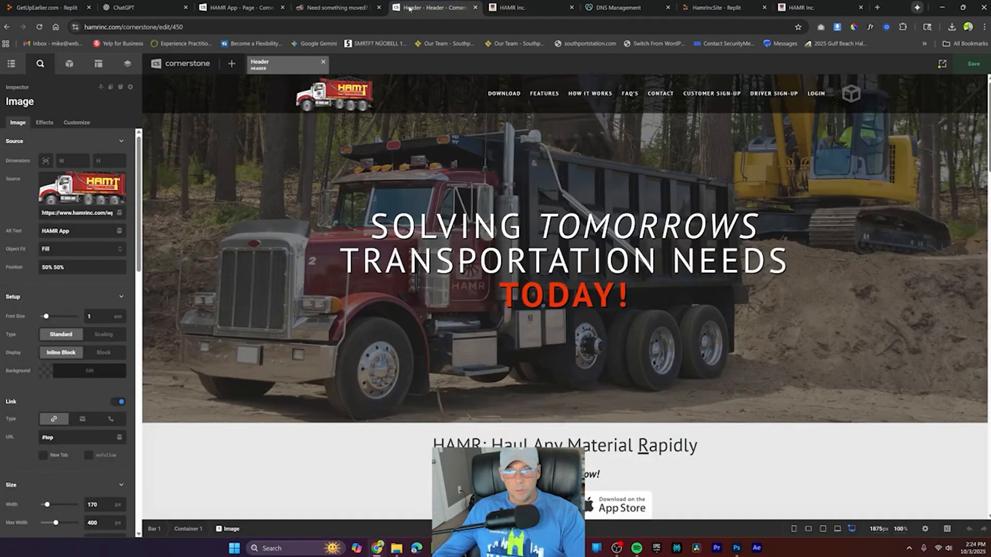
click(336, 8)
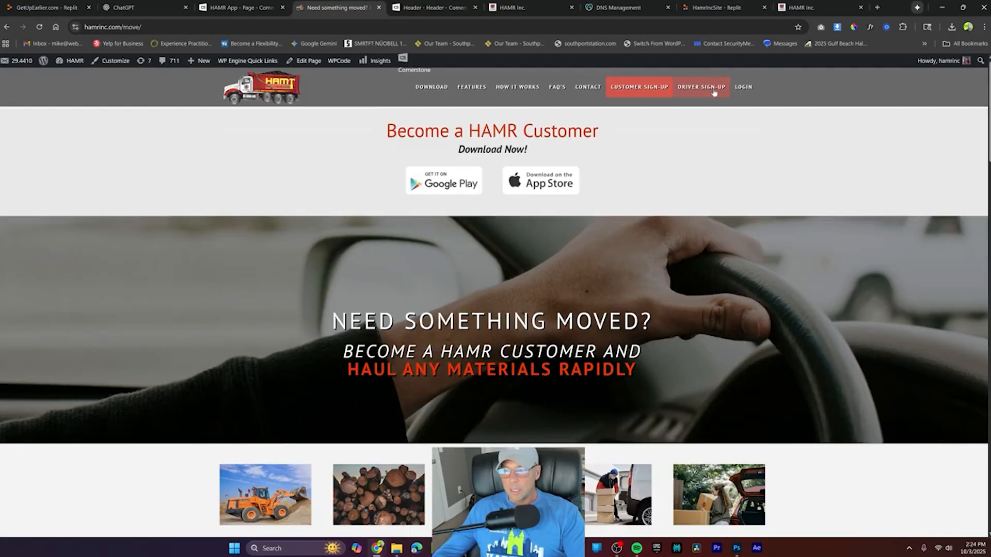
click(698, 88)
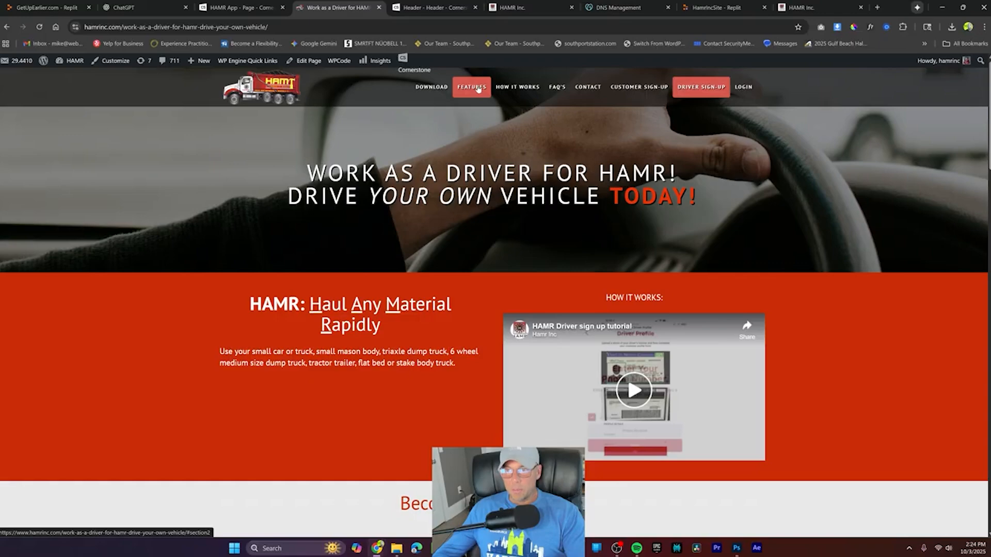
click(431, 88)
scroll(410, 199, up, 5)
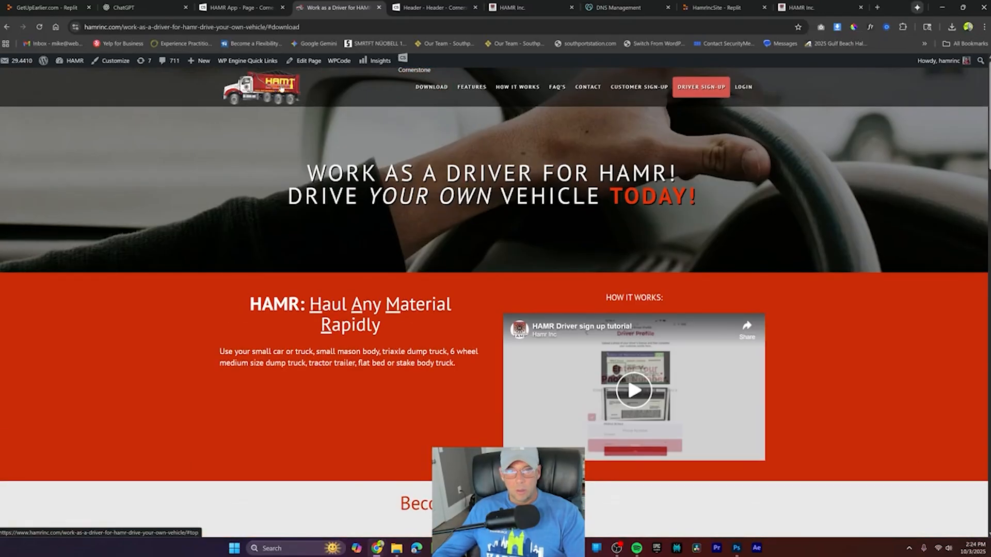
Step: Load the live hamrinc.com homepage and test its Features jump link
drag(126, 27, 331, 29)
key(BackSpace)
key(Return)
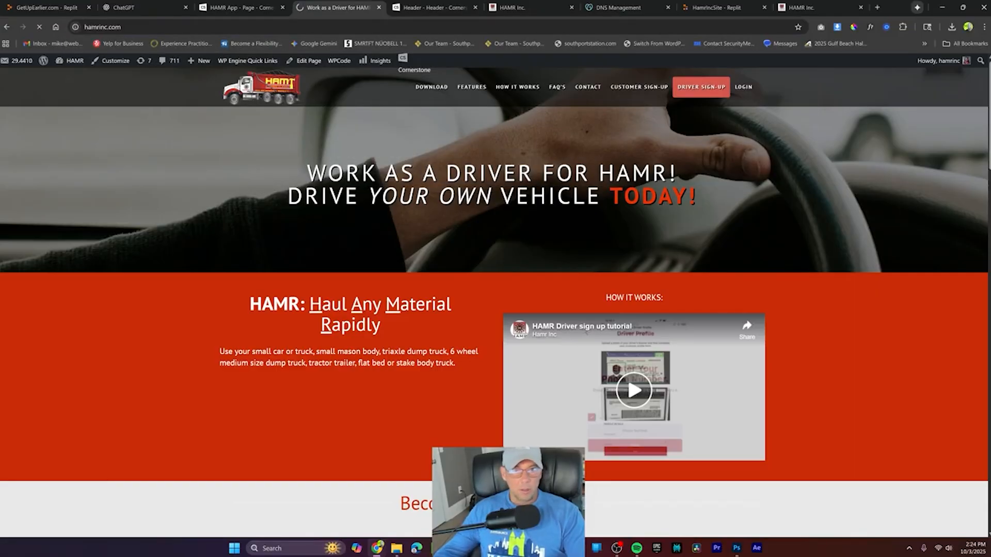
click(472, 87)
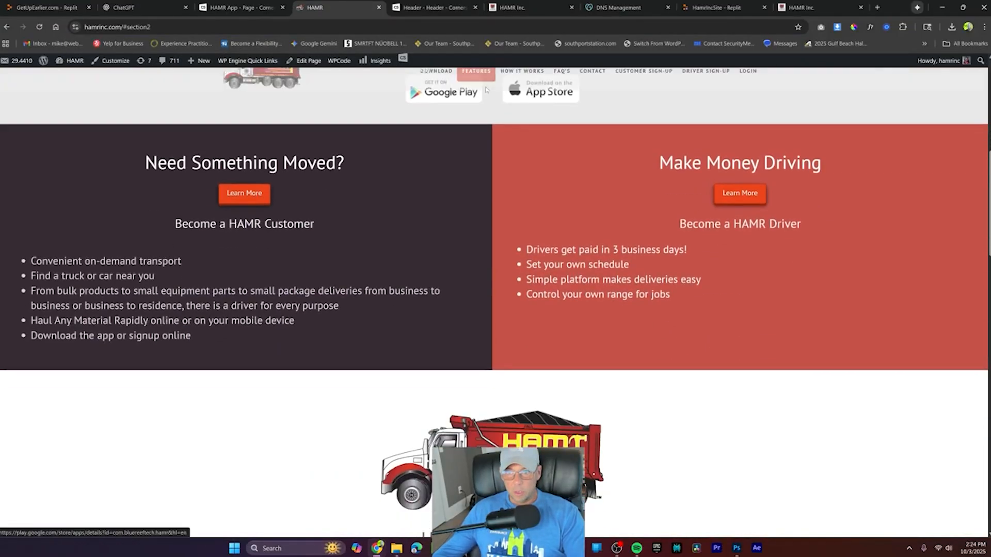
scroll(538, 144, up, 5)
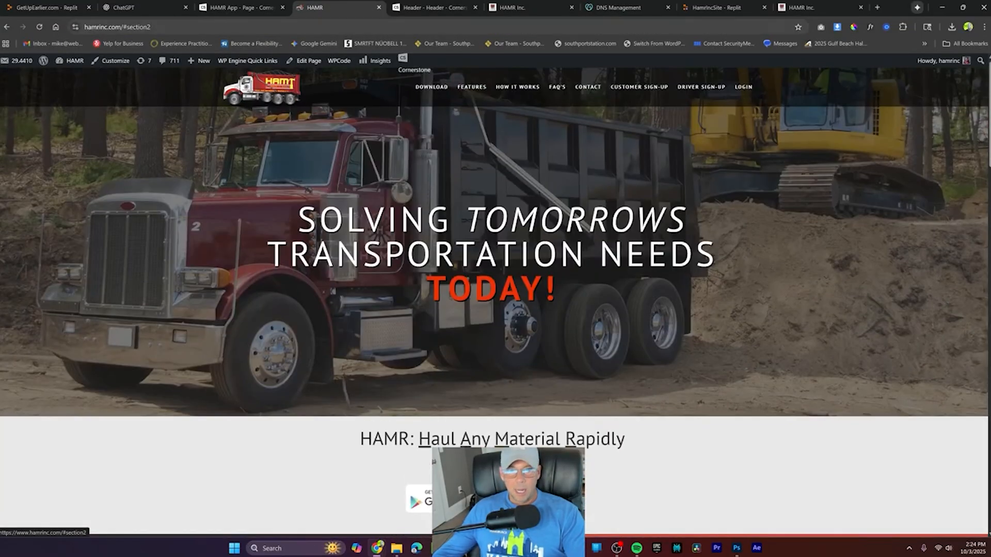
Step: In Replit, queue the agent prompt "Need nav buttons on 2nd to go to jump links on home DOWNLOAD FEATURES etc all do not work on 2nd tier."
click(727, 7)
text(Need nav buttons on)
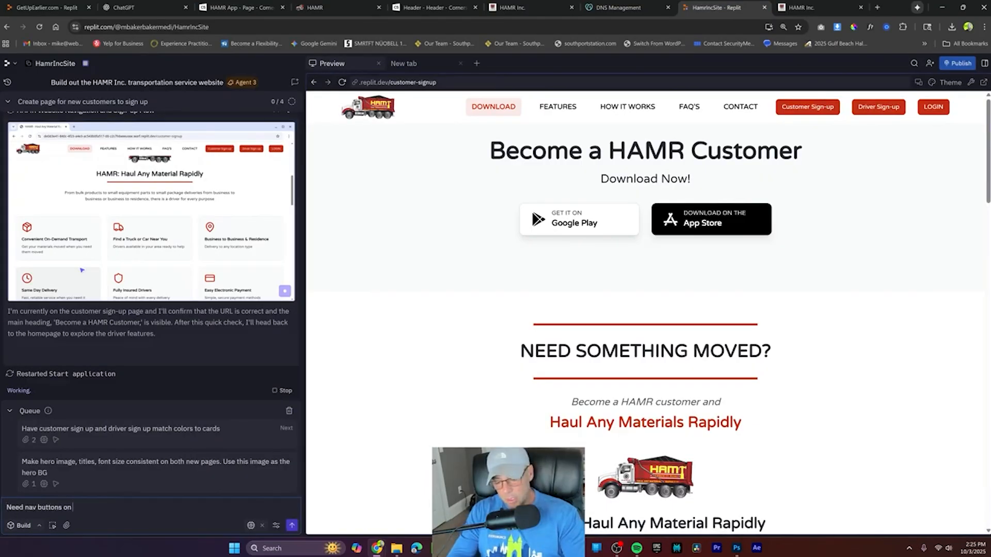
text( 2nd to go to jump links on home)
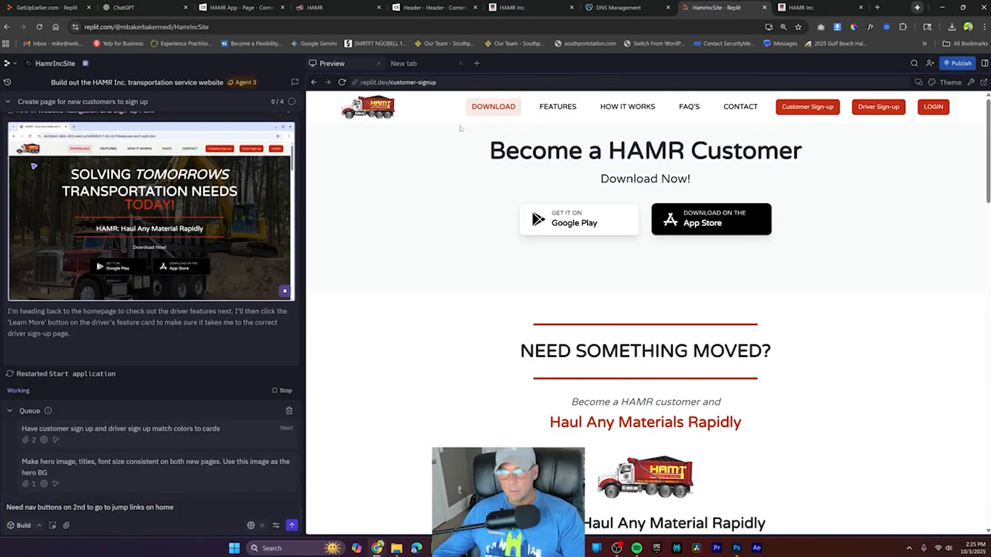
text( DOWNLOAD FEATURES etc all do not work on 2nd tier)
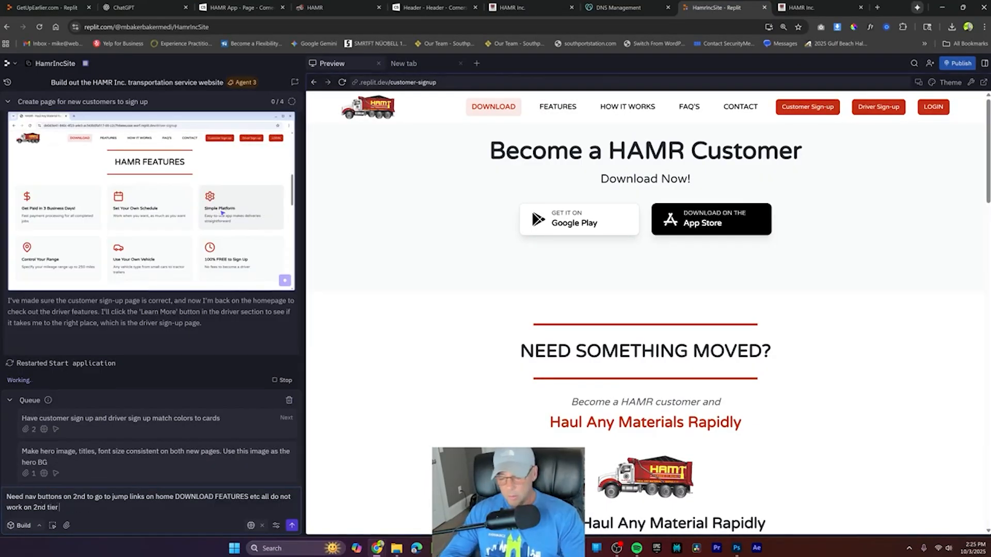
text(.)
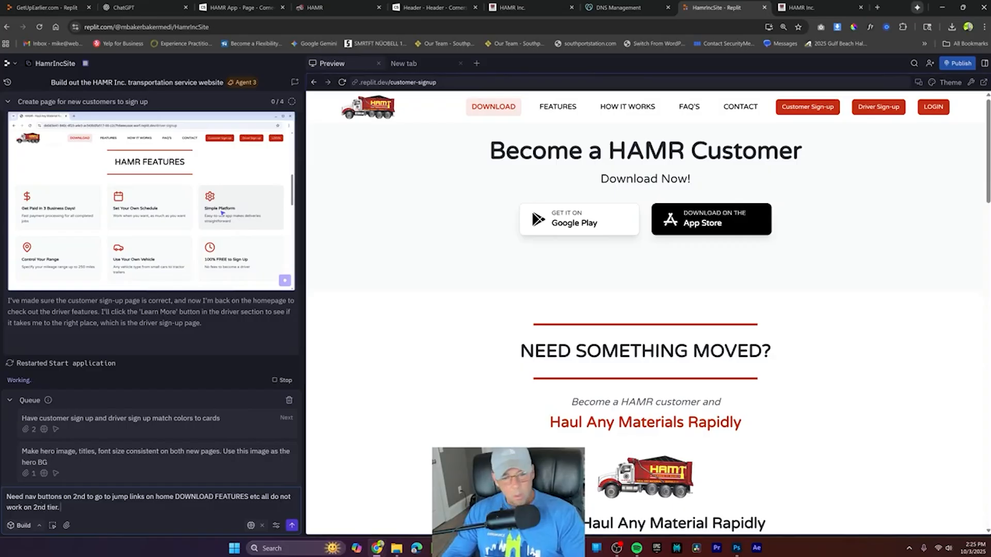
key(ctrl+plus)
key(ctrl+plus)
key(Return)
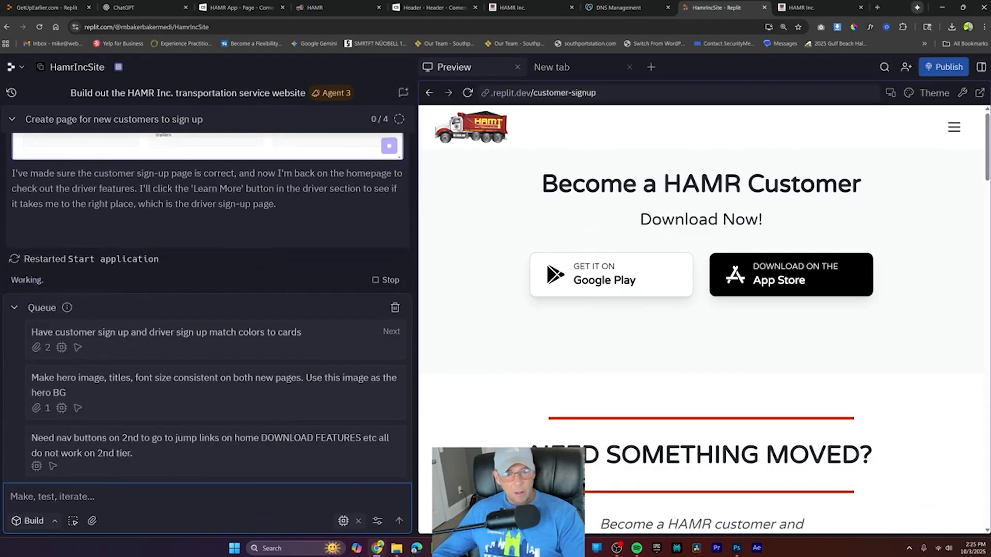
Step: Review the customer sign-up page and the homepage down to the Contact Us section in the site preview
key(ctrl+minus)
key(ctrl+minus)
key(ctrl+minus)
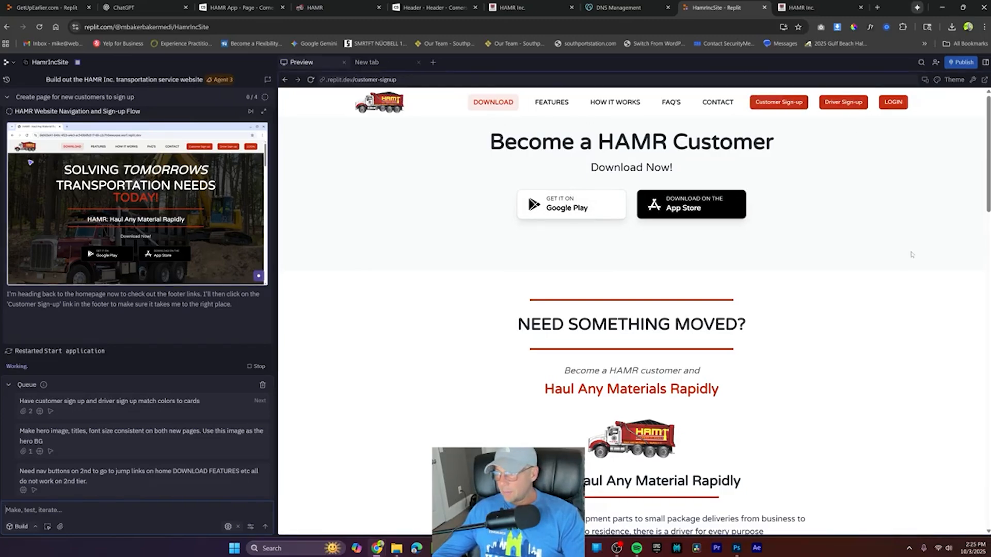
scroll(901, 263, down, 12)
scroll(901, 283, up, 12)
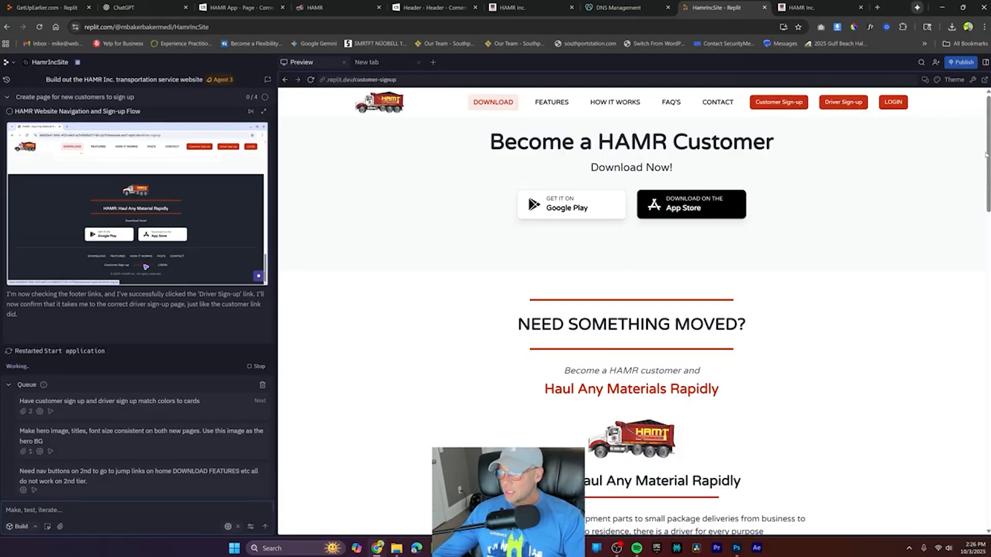
scroll(985, 154, down, 4)
scroll(987, 159, up, 3)
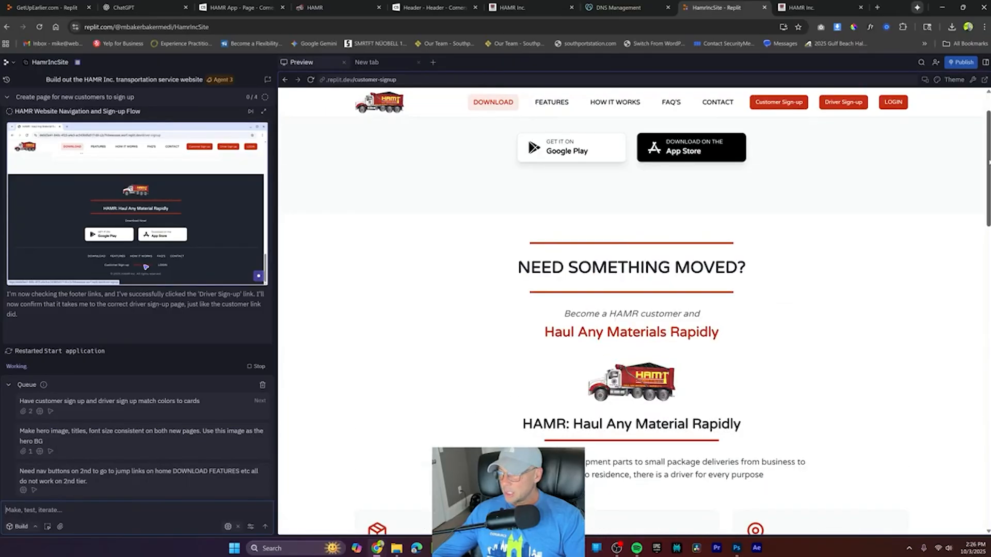
scroll(988, 163, up, 1)
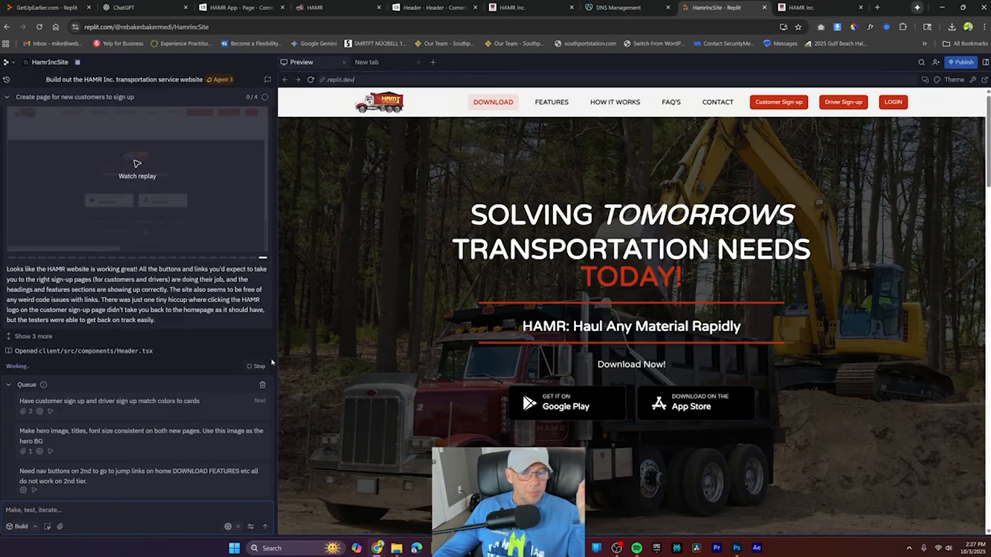
scroll(742, 290, down, 20)
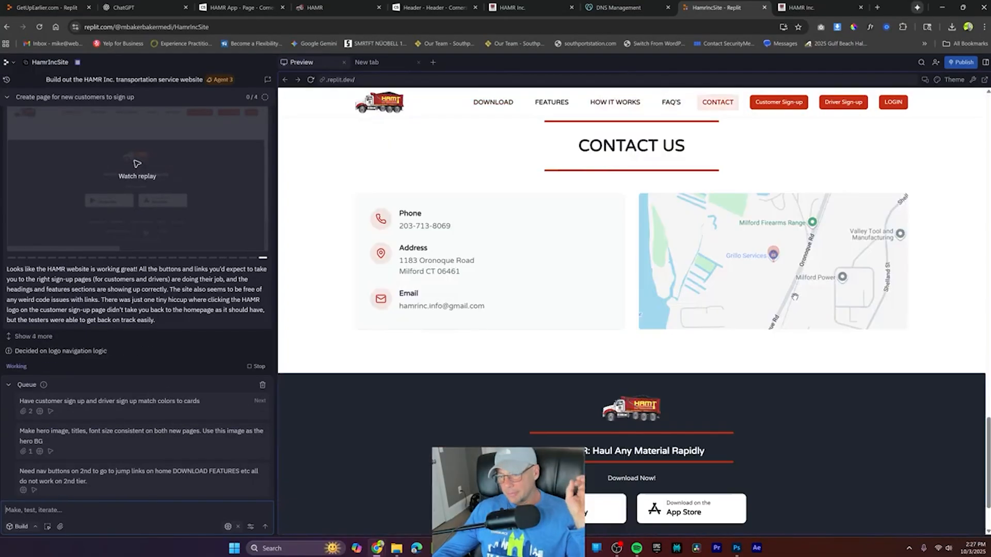
scroll(799, 295, up, 20)
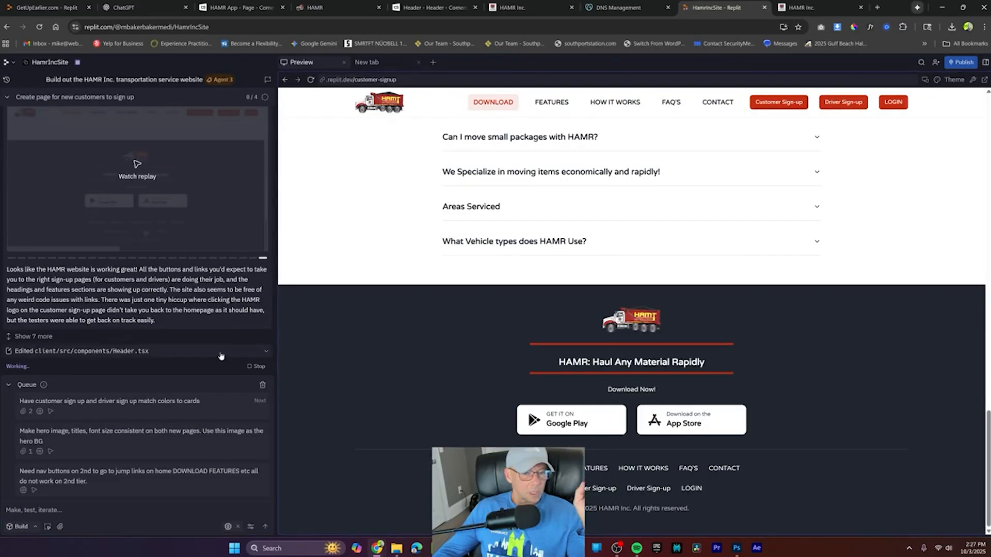
Step: Inspect the agent's code changes to client/src/components/Header.tsx and look through the project's file list
click(221, 354)
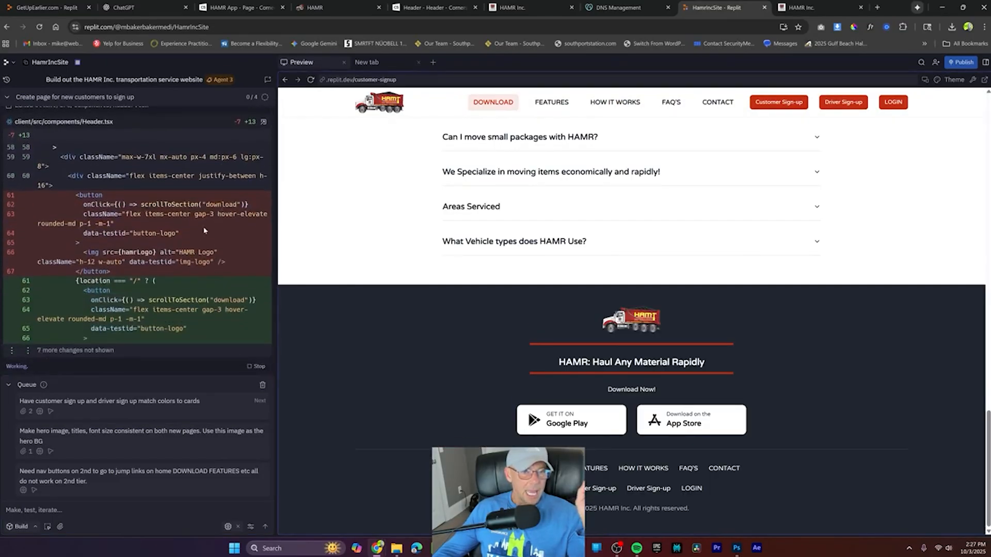
scroll(205, 212, up, 2)
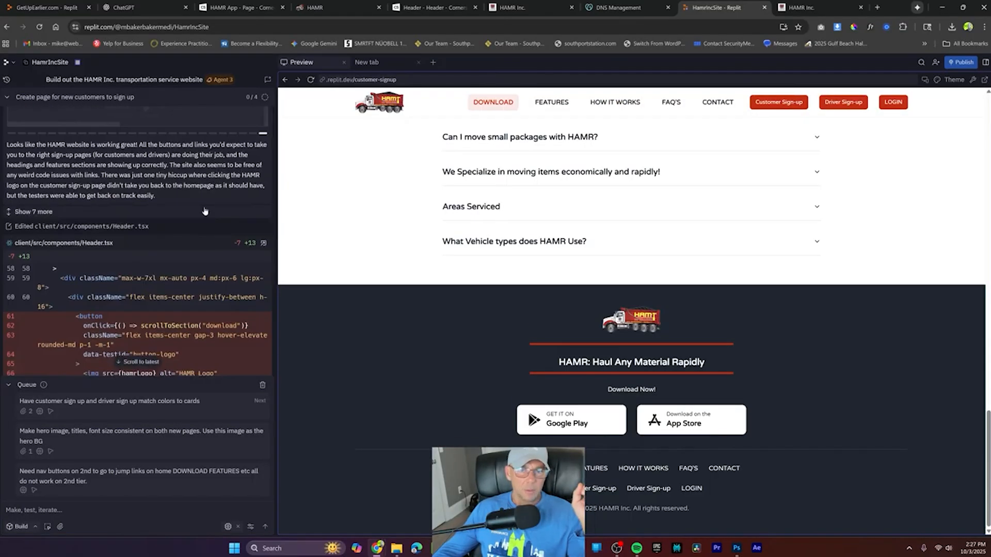
click(383, 63)
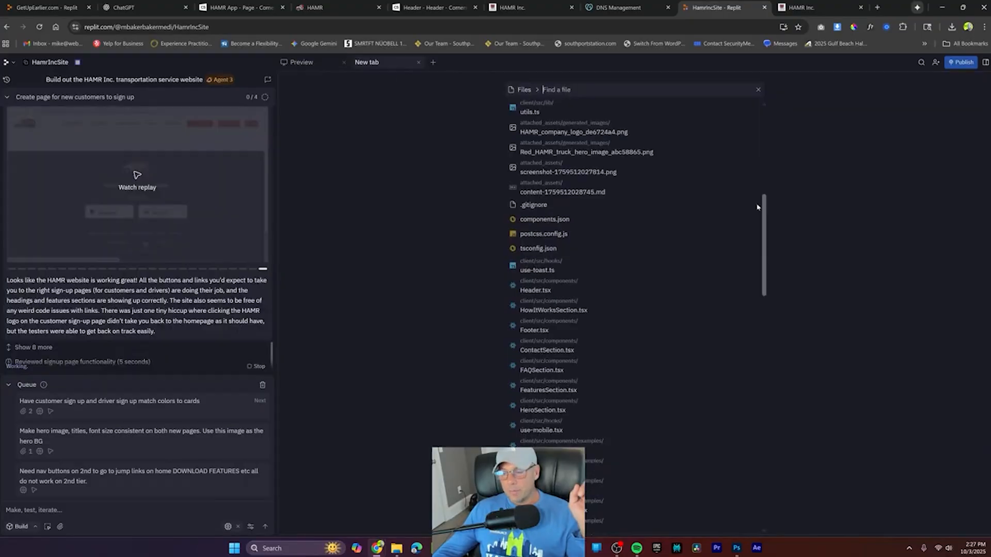
scroll(753, 222, down, 2)
scroll(751, 228, down, 8)
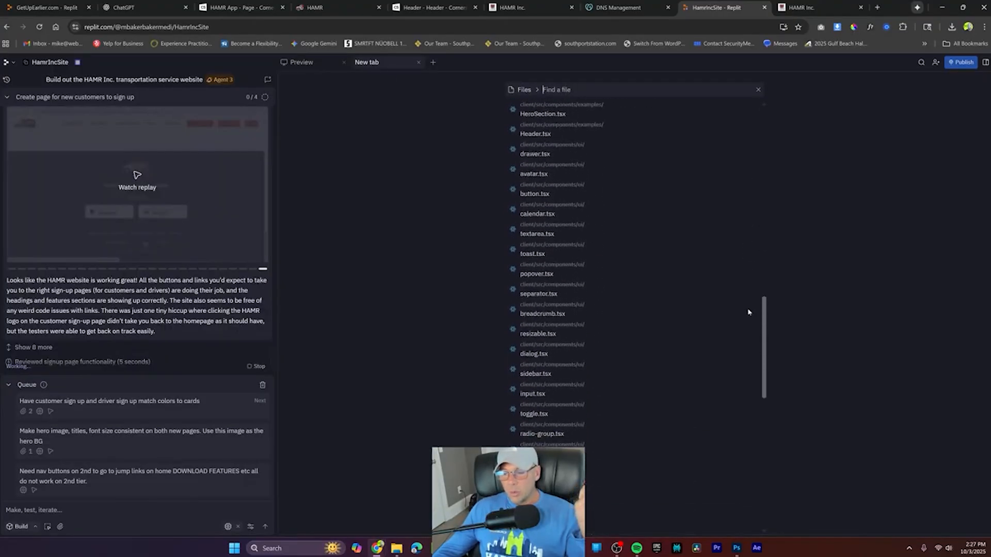
scroll(745, 356, down, 10)
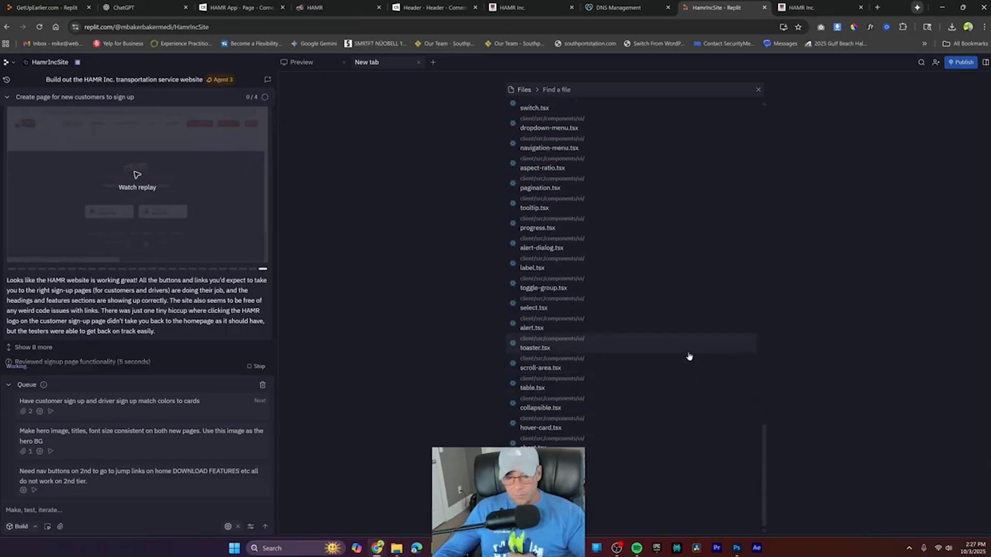
scroll(682, 243, up, 20)
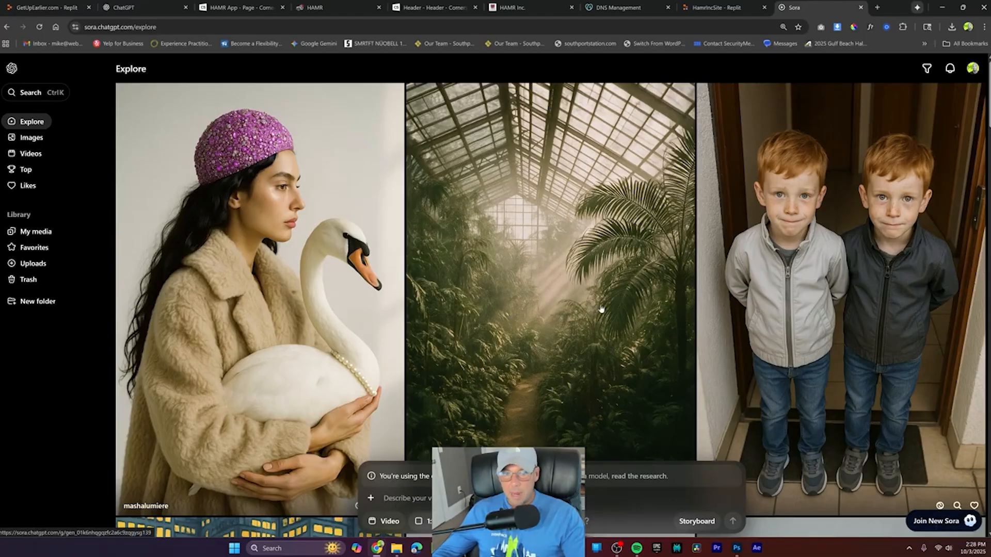
Step: Browse the community creations in Sora's Explore feed for examples of generated artwork
scroll(601, 310, down, 9)
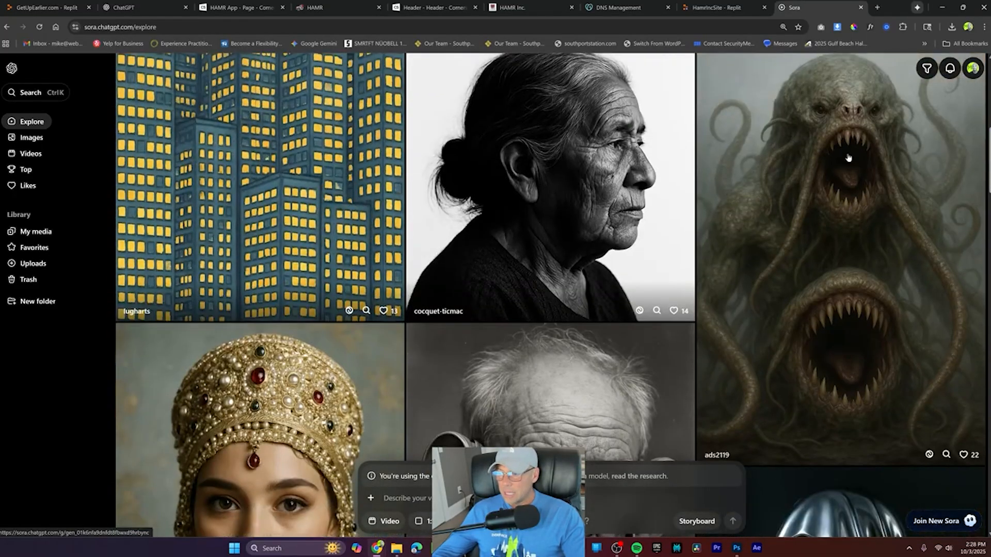
scroll(847, 157, down, 5)
scroll(787, 304, down, 5)
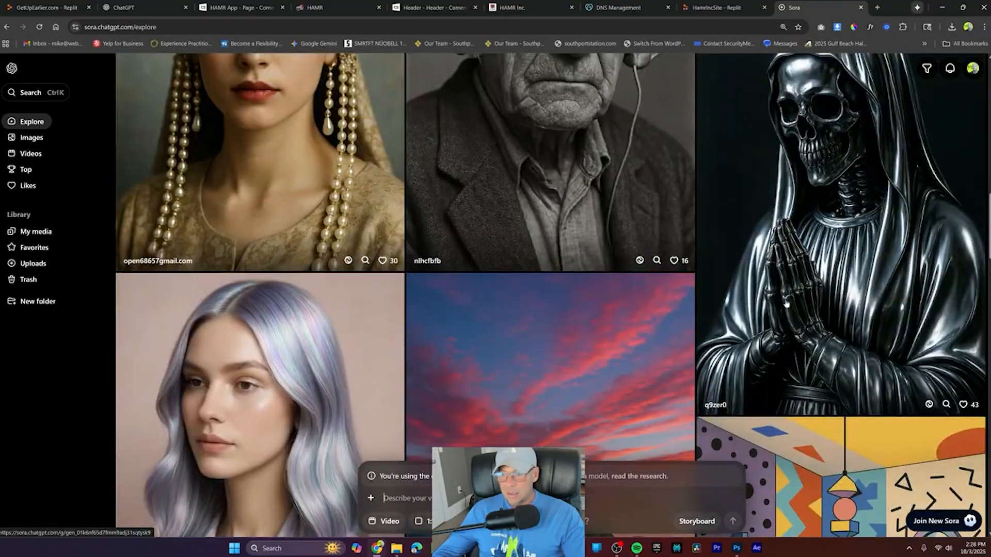
scroll(786, 305, down, 10)
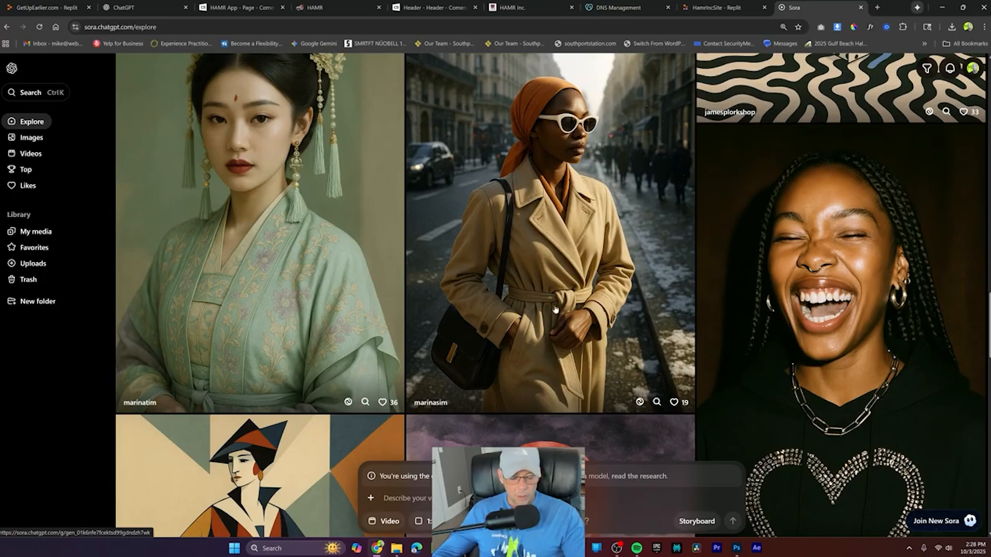
scroll(564, 264, down, 4)
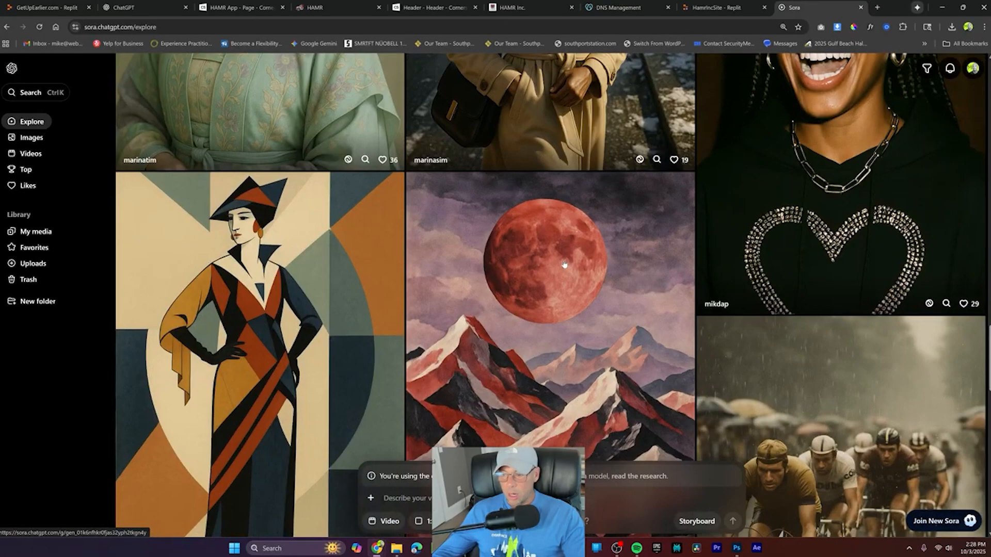
scroll(671, 258, down, 4)
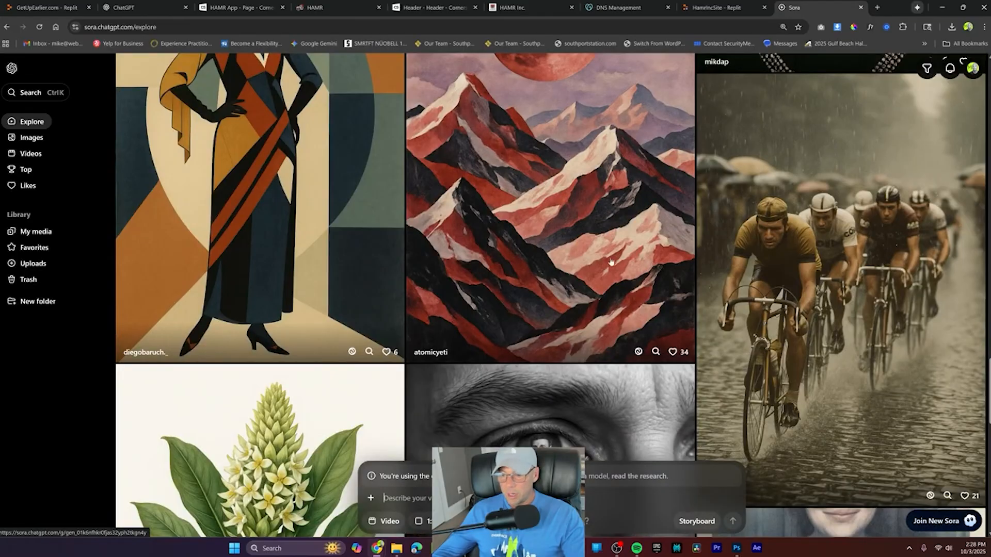
scroll(612, 260, down, 4)
scroll(613, 243, down, 4)
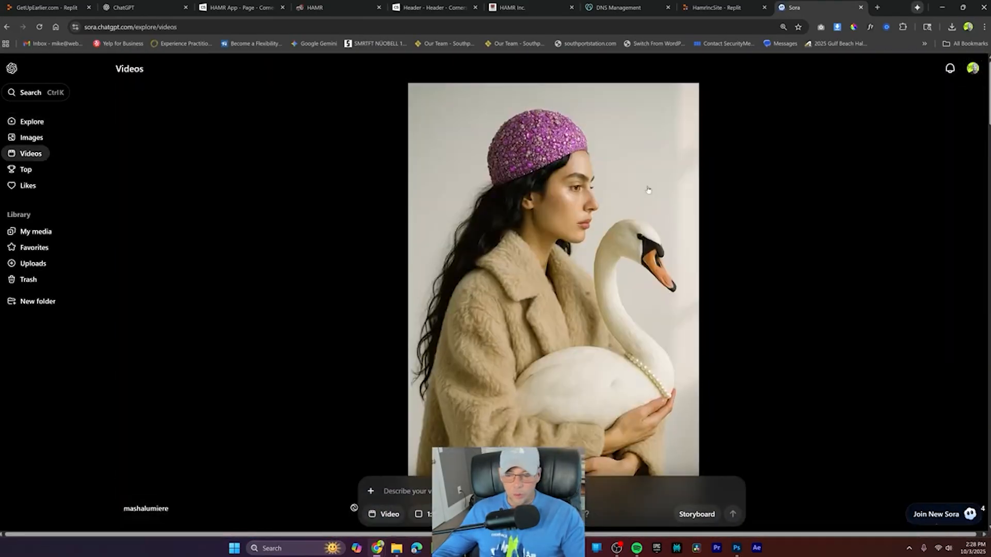
Step: Look through the community creations in Sora's Videos feed
scroll(666, 190, down, 4)
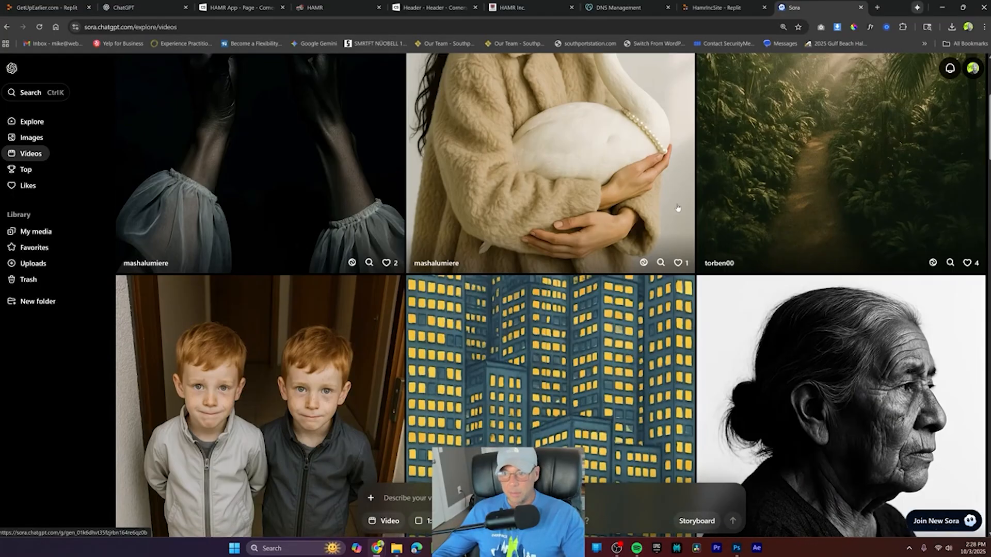
scroll(666, 191, down, 4)
scroll(667, 195, down, 6)
scroll(667, 195, down, 4)
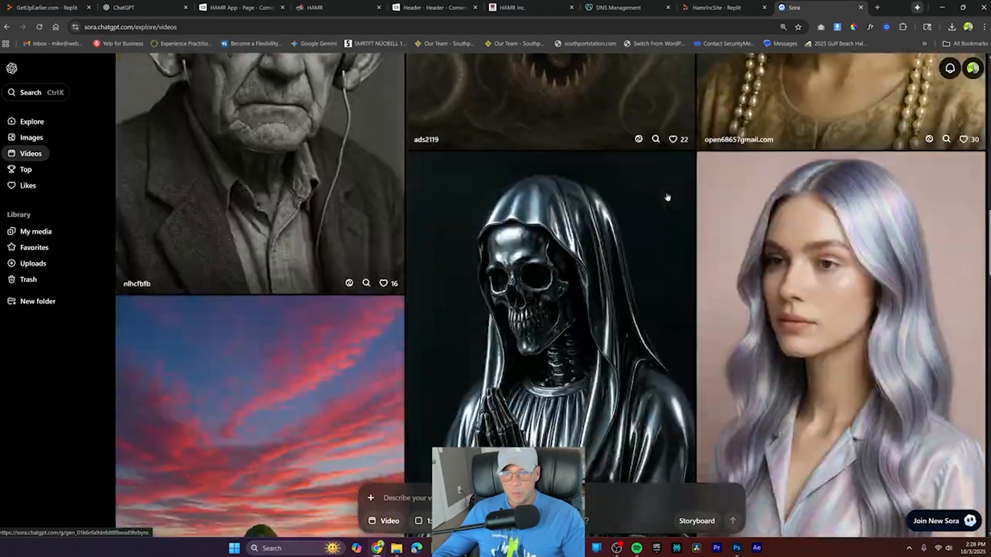
scroll(667, 195, down, 4)
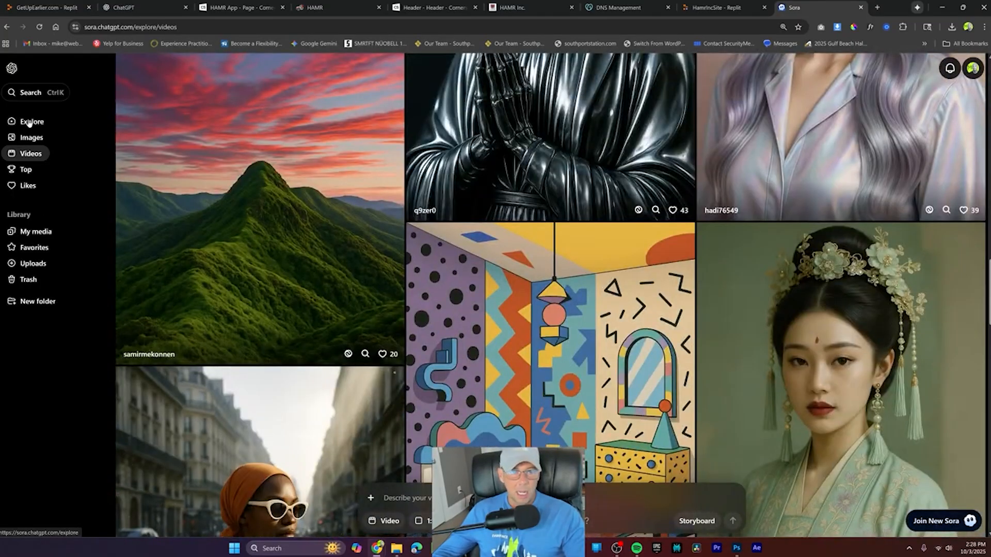
Step: Open Sora's Images feed and look through the community's generated pictures
click(30, 138)
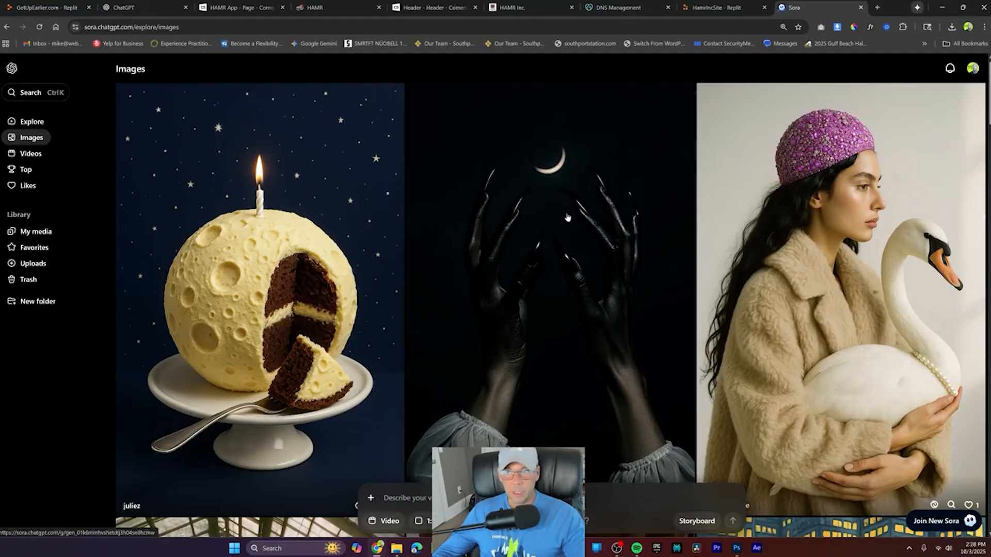
scroll(550, 189, down, 15)
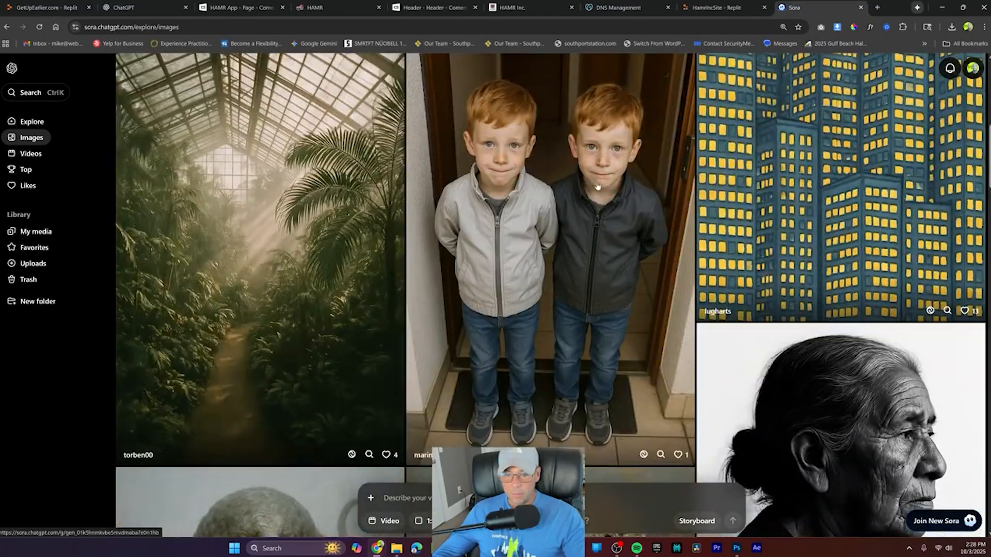
scroll(586, 177, down, 10)
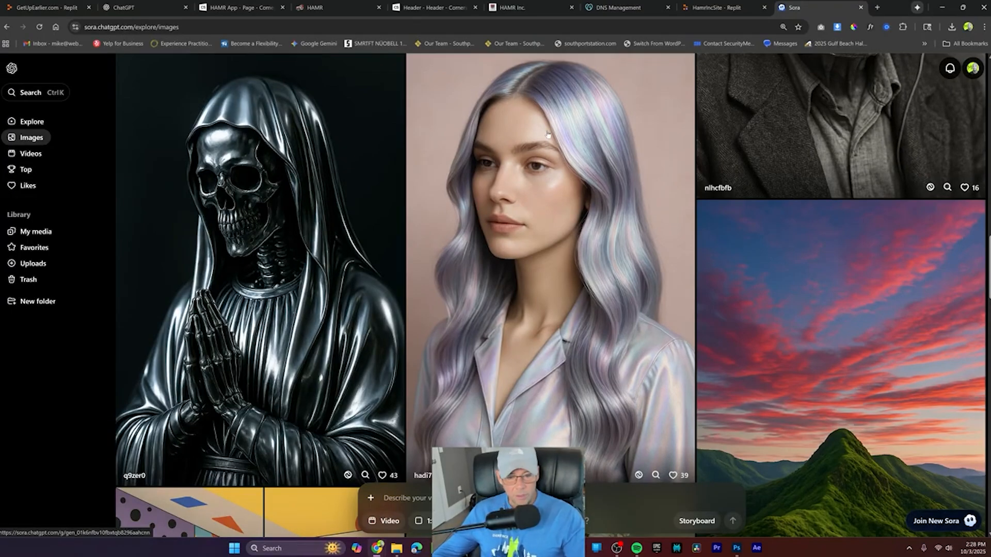
scroll(614, 203, down, 15)
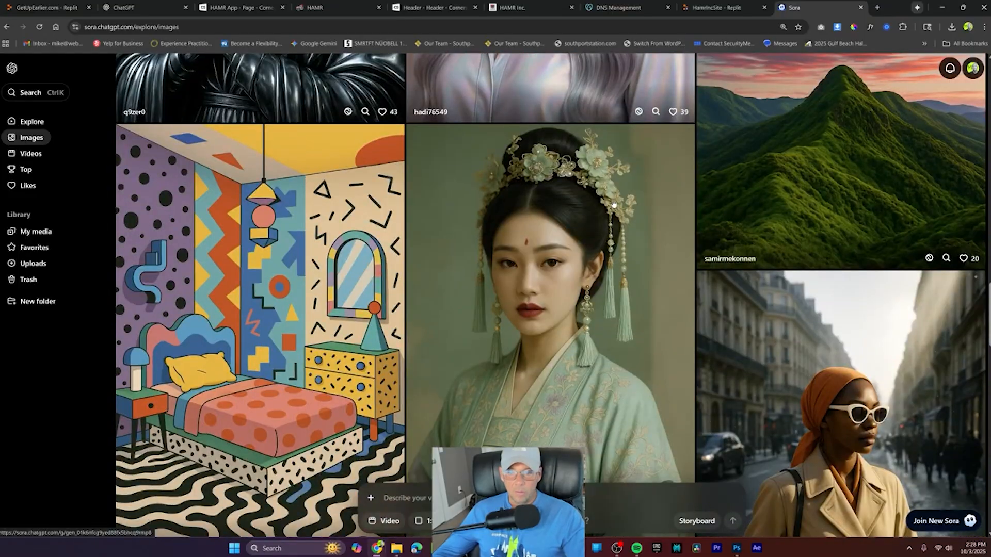
scroll(615, 205, down, 15)
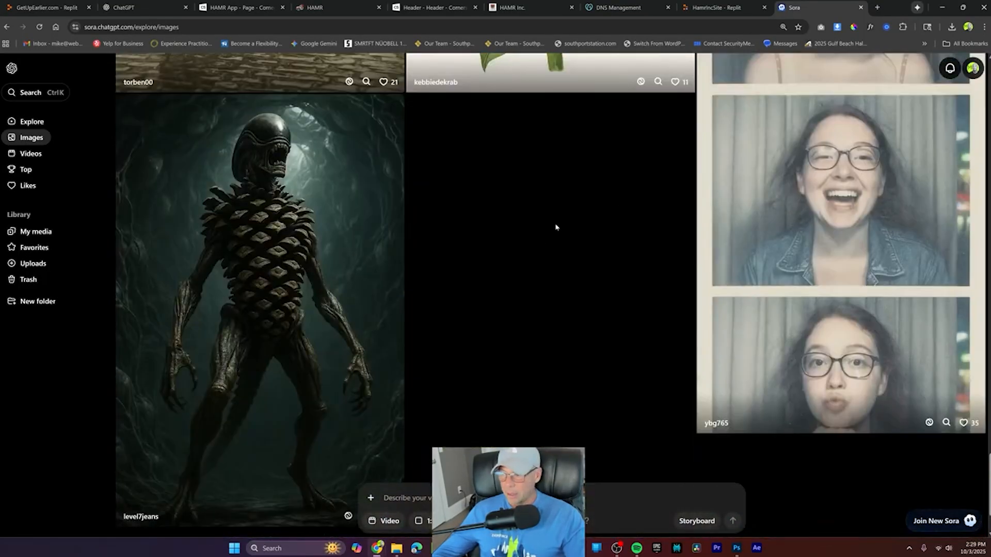
scroll(556, 223, down, 2)
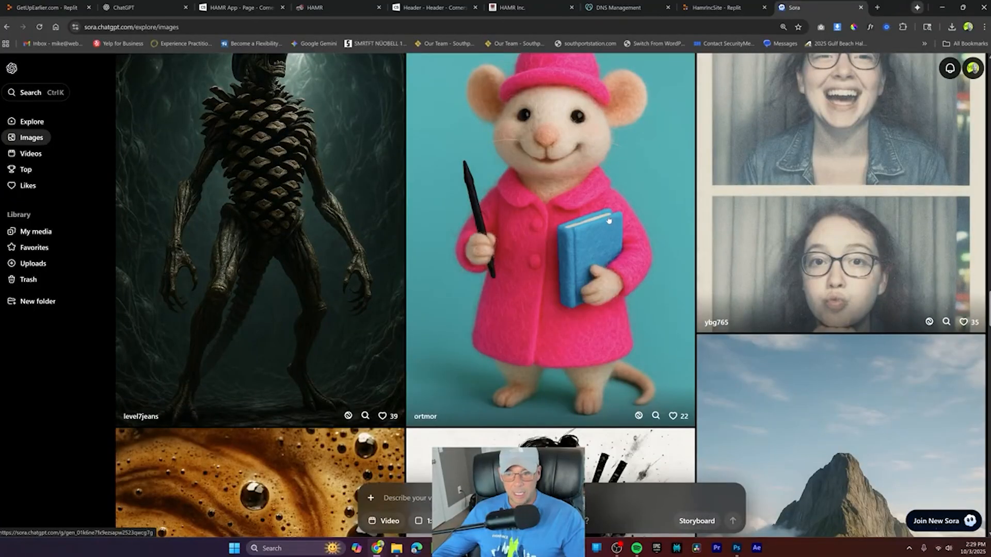
scroll(619, 223, down, 10)
scroll(642, 227, down, 10)
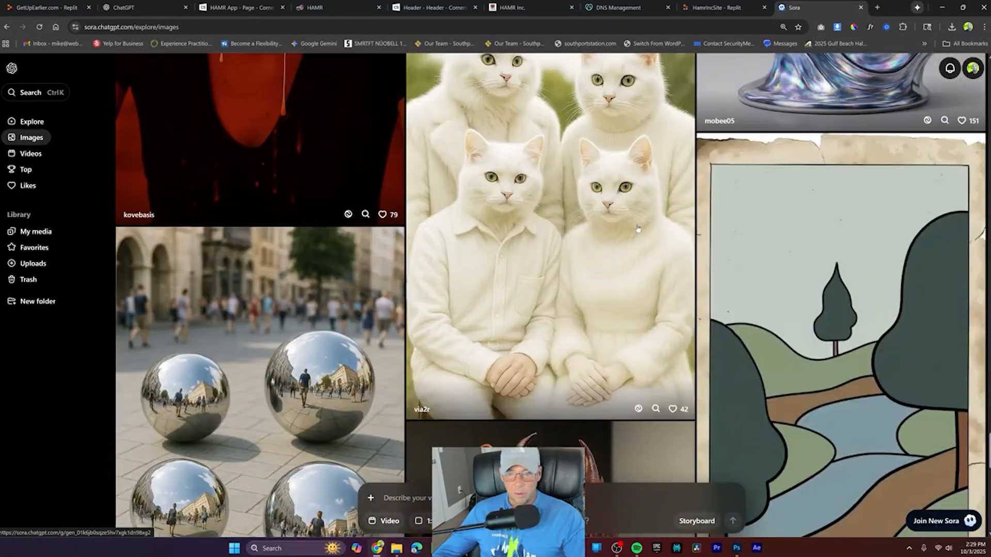
scroll(626, 225, down, 8)
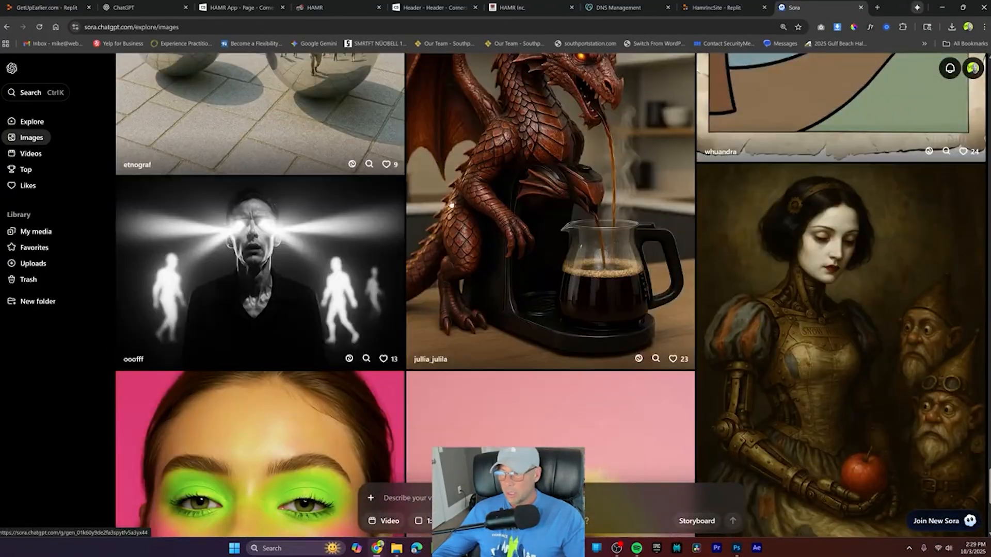
scroll(450, 205, down, 7)
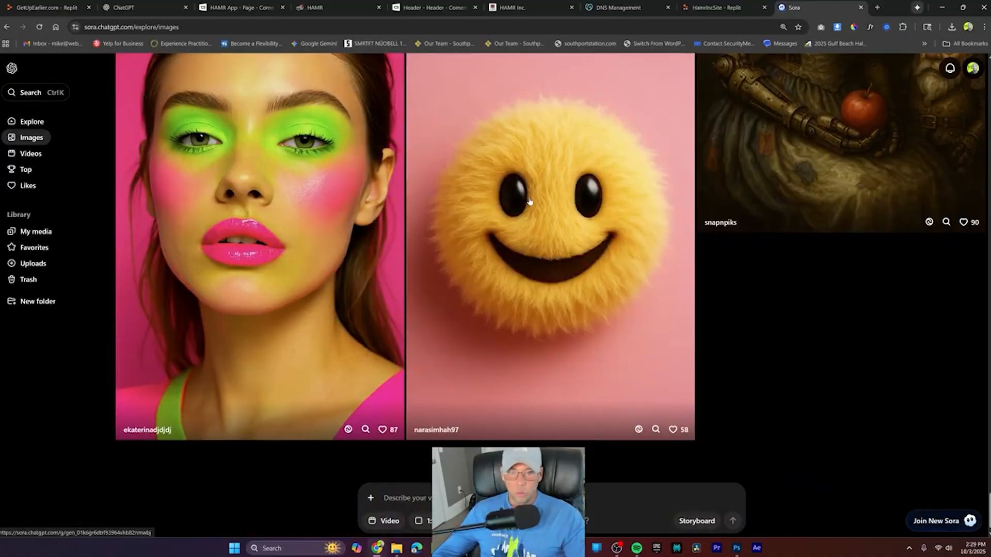
Step: Continue further through Sora's Images feed to examine more styles of community-generated pictures
scroll(542, 201, down, 5)
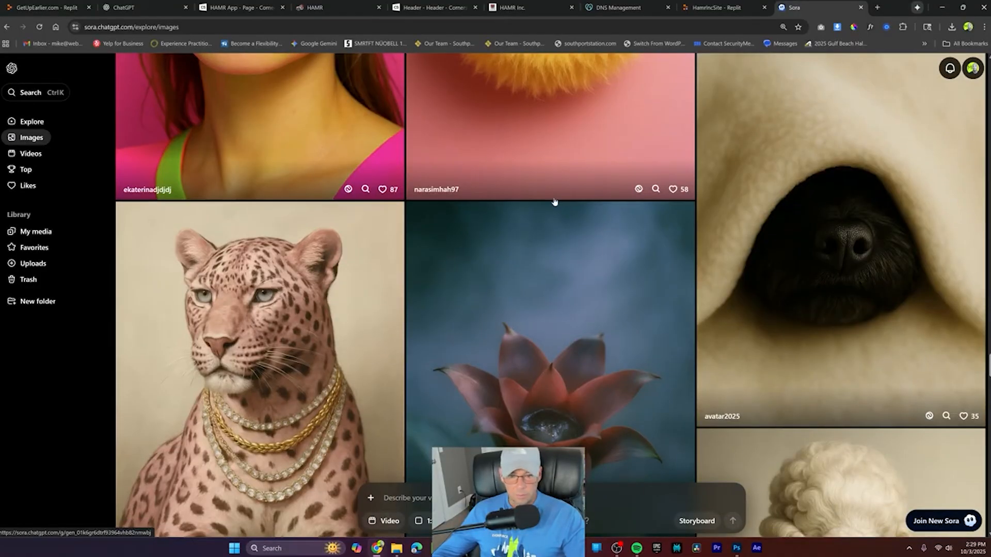
scroll(554, 201, down, 5)
scroll(550, 206, down, 4)
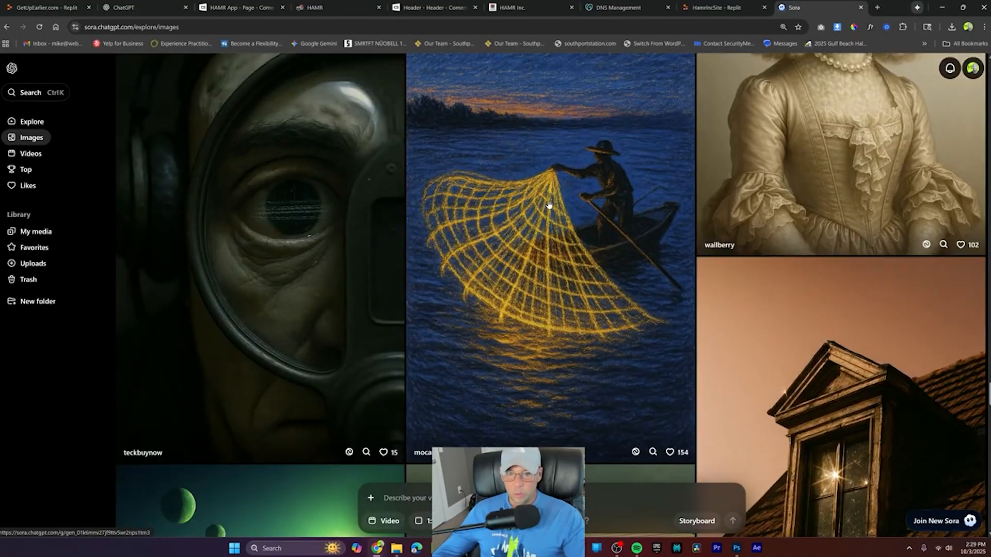
scroll(549, 205, down, 10)
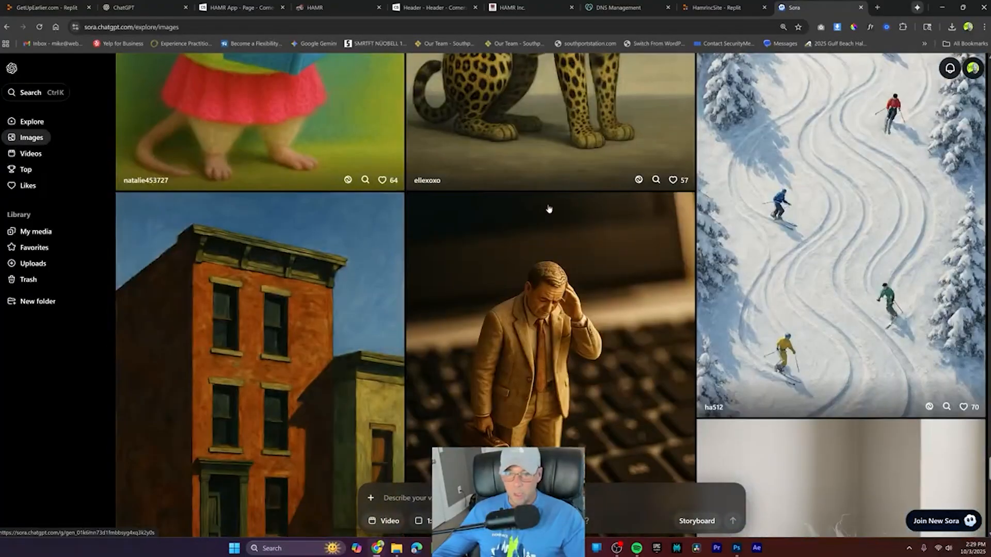
scroll(549, 208, down, 10)
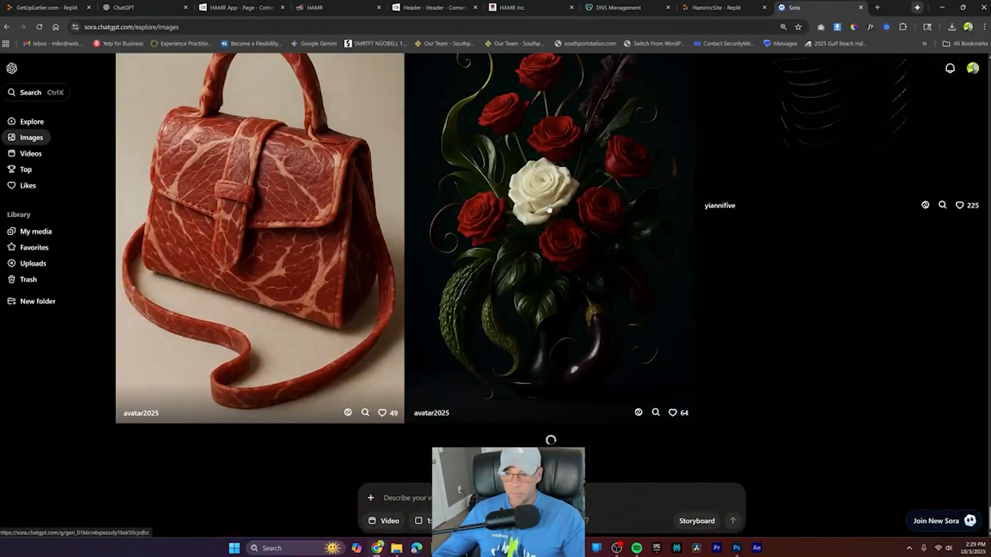
scroll(559, 205, down, 7)
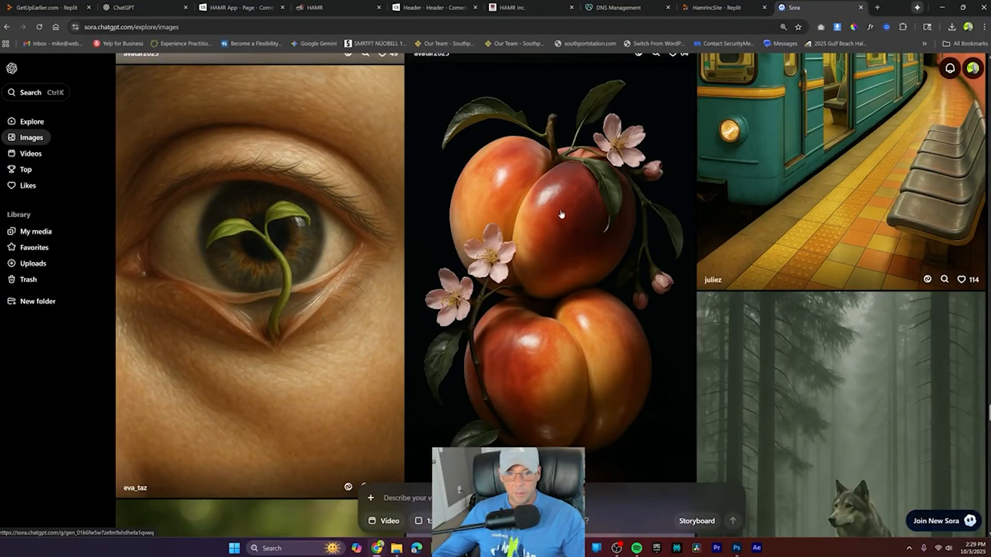
scroll(562, 213, down, 8)
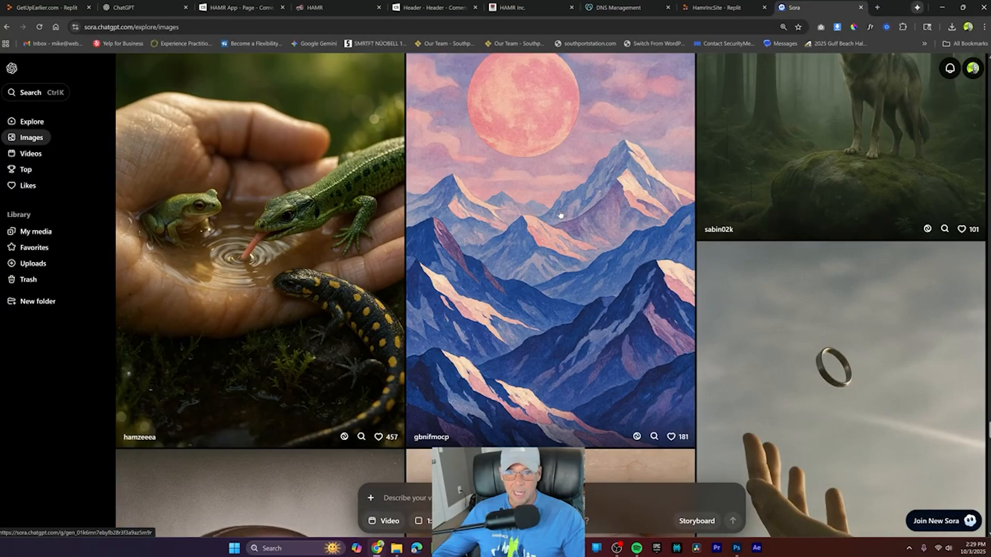
scroll(555, 217, down, 12)
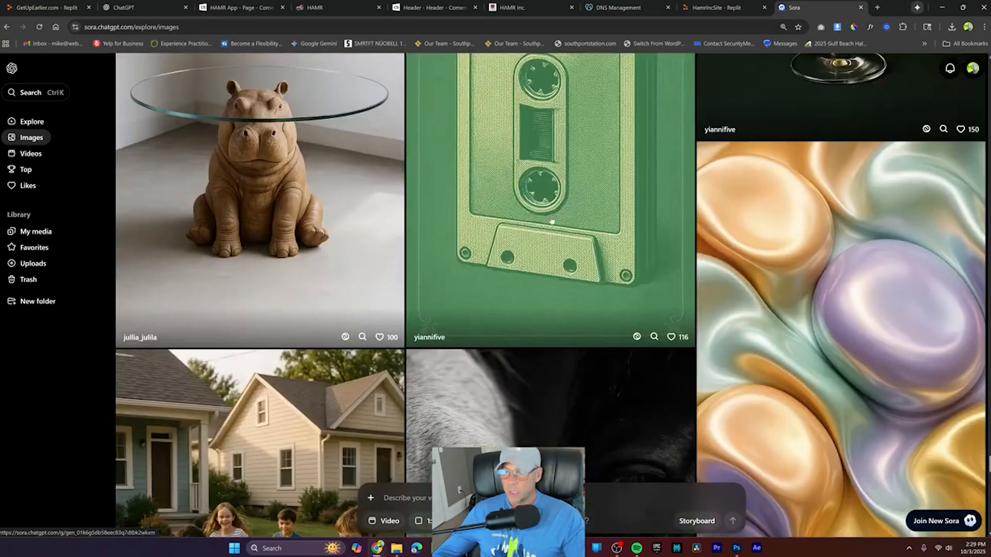
scroll(552, 217, down, 6)
scroll(552, 216, down, 15)
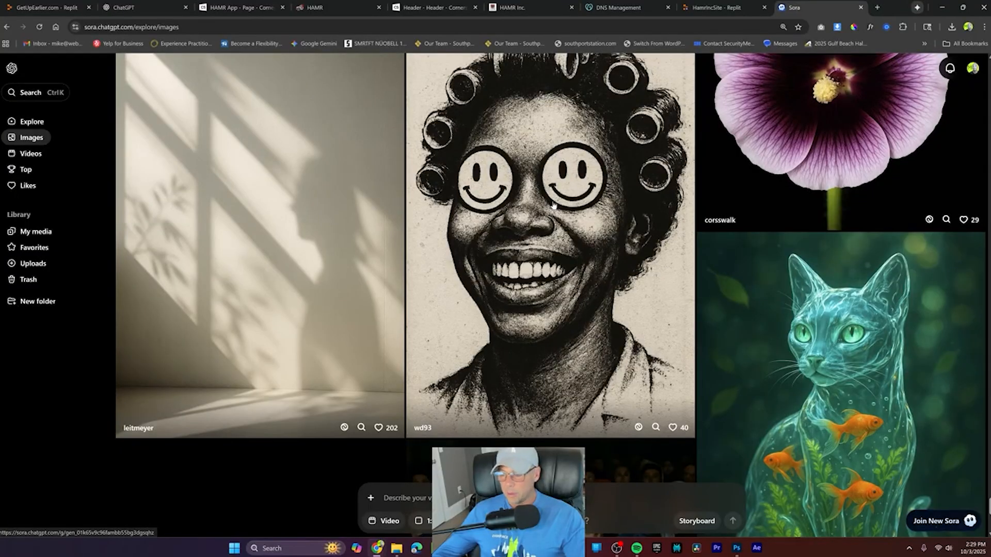
scroll(551, 212, down, 7)
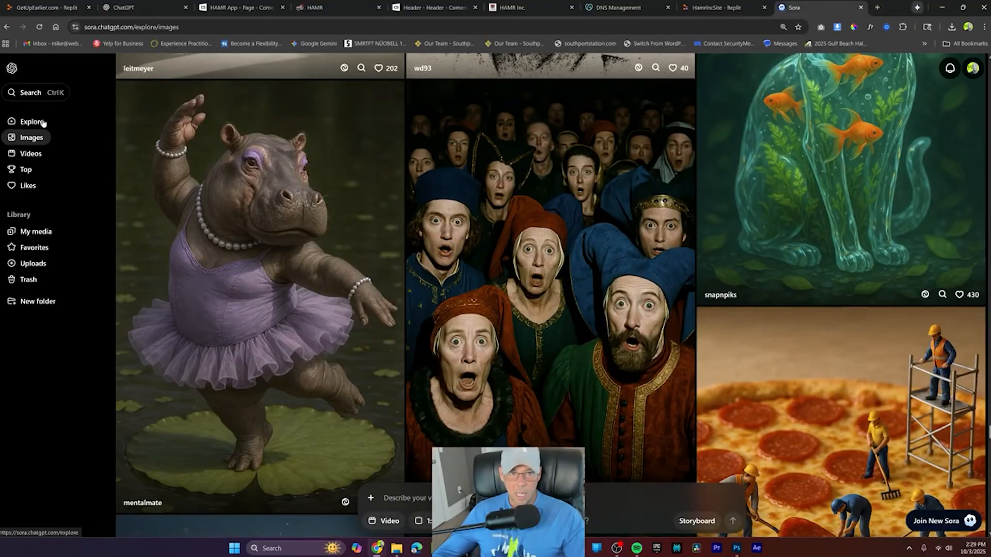
Step: Return to Sora's Explore feed and glance through its latest community creations
click(32, 122)
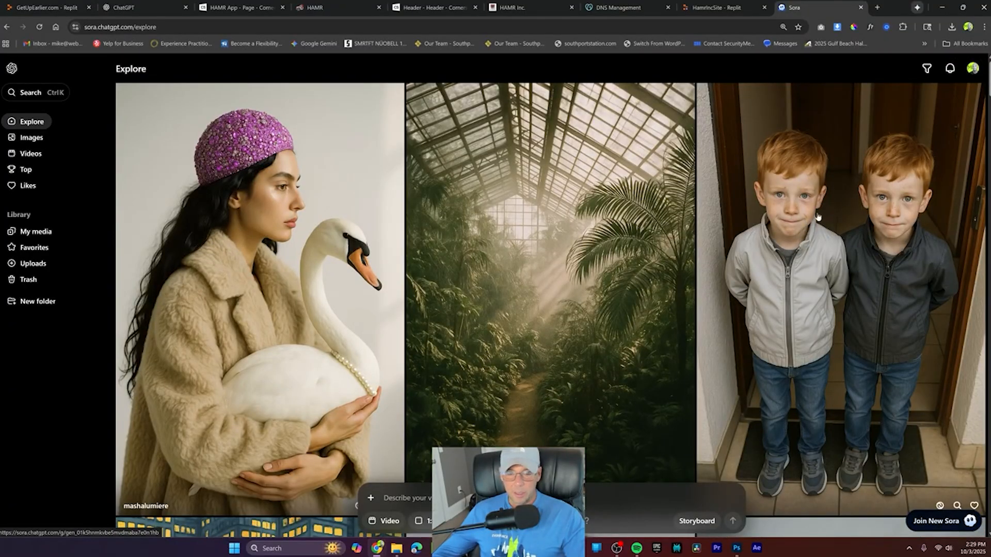
scroll(796, 214, down, 10)
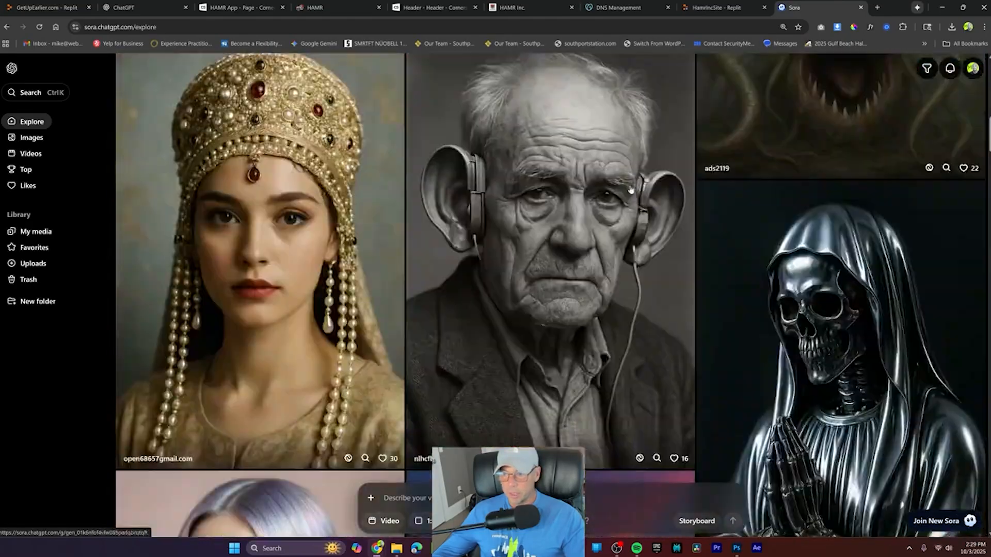
scroll(630, 189, up, 10)
Step: Switch to the HamrIncSite project in Replit and check the home page preview, including the "What is HAMR?" FAQ entry
click(717, 7)
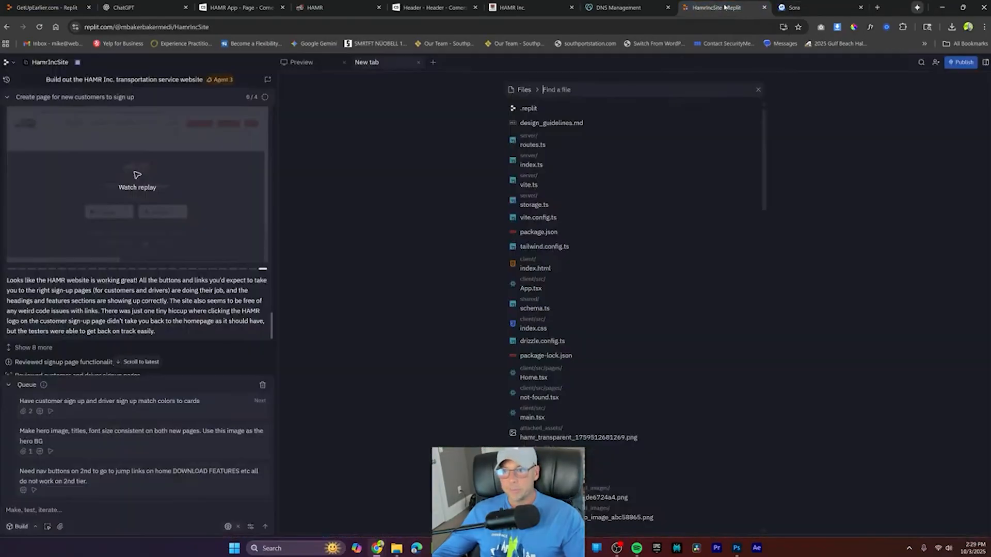
click(302, 62)
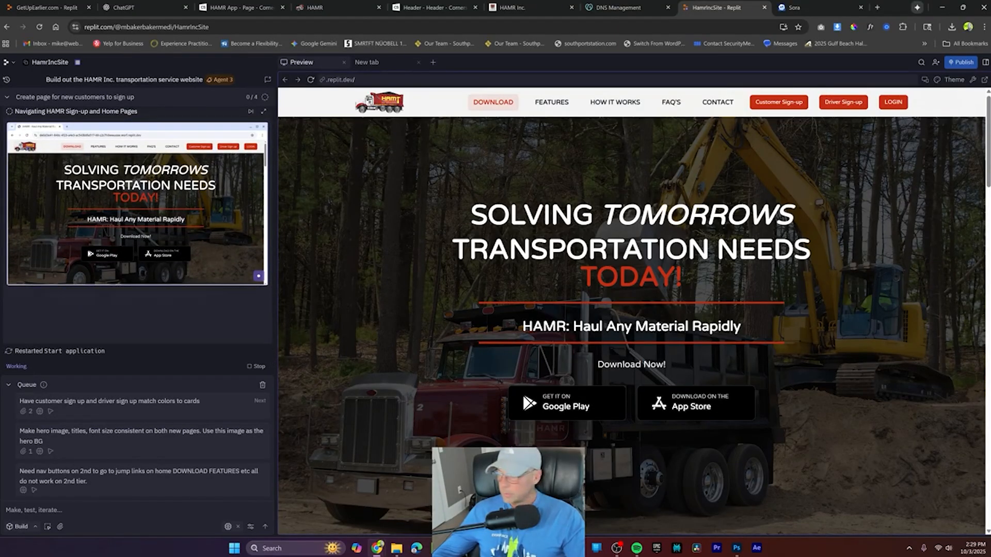
scroll(814, 222, down, 20)
scroll(814, 223, up, 10)
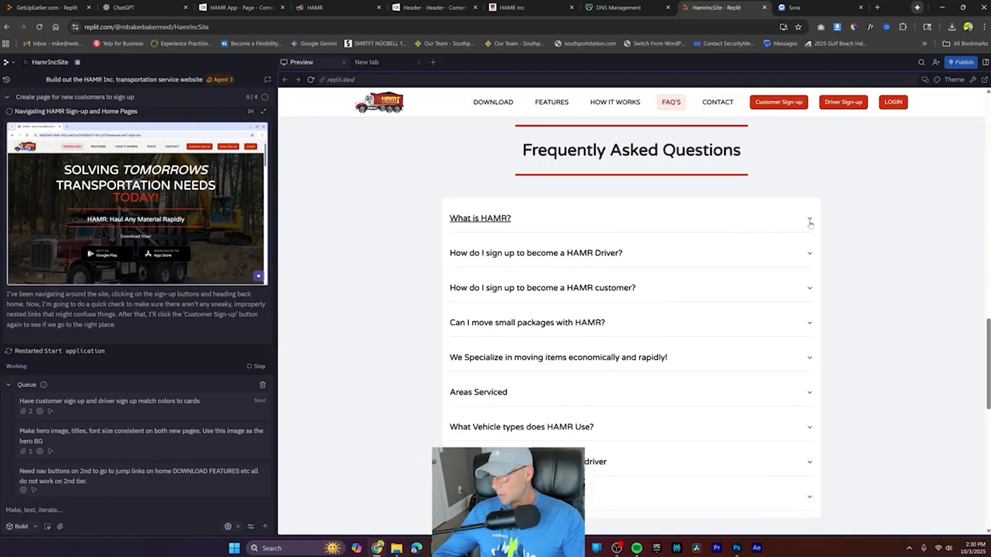
click(809, 219)
click(809, 220)
Step: Check both sign-up pages in the preview and send the queued prompt "Have customer sign up and driver sign up match colors to cards" immediately
click(792, 104)
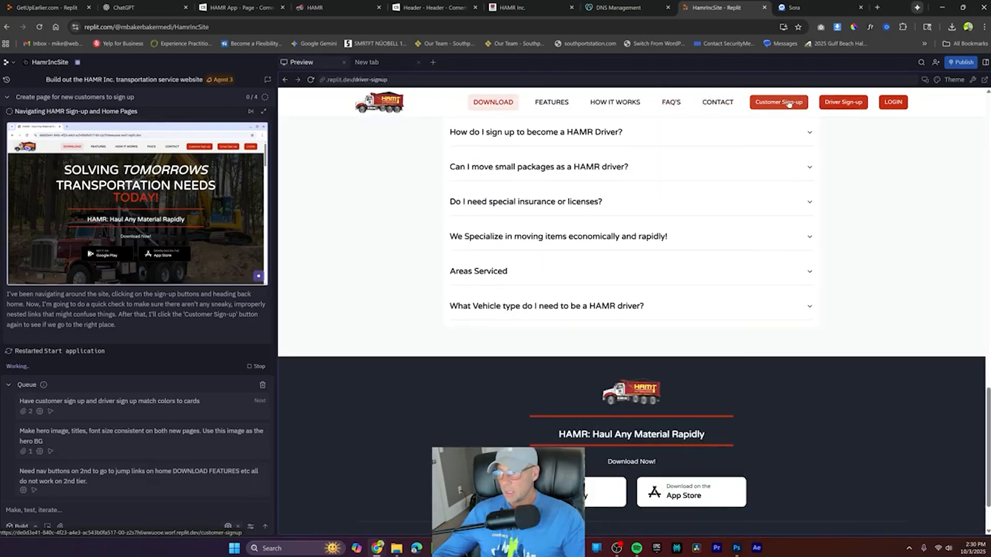
scroll(861, 262, up, 20)
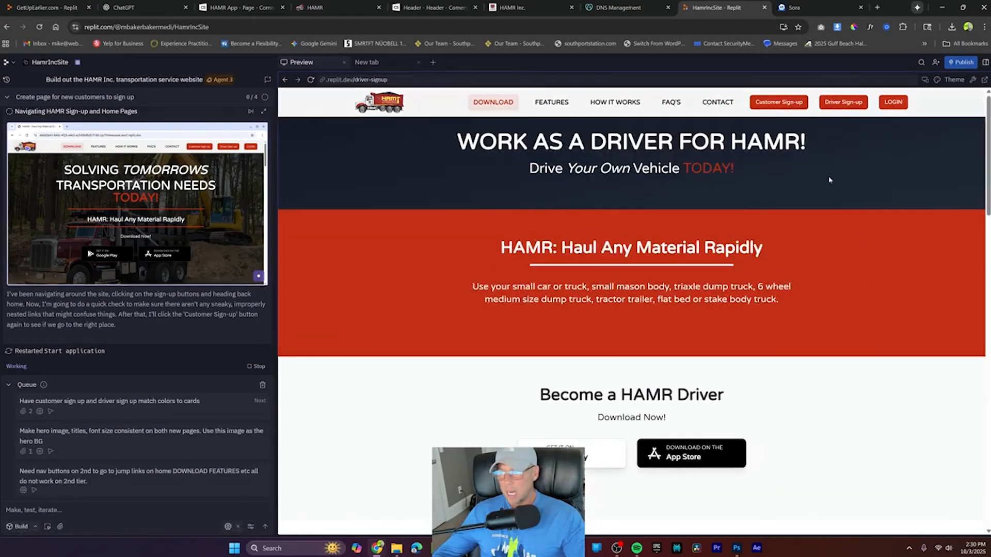
click(779, 107)
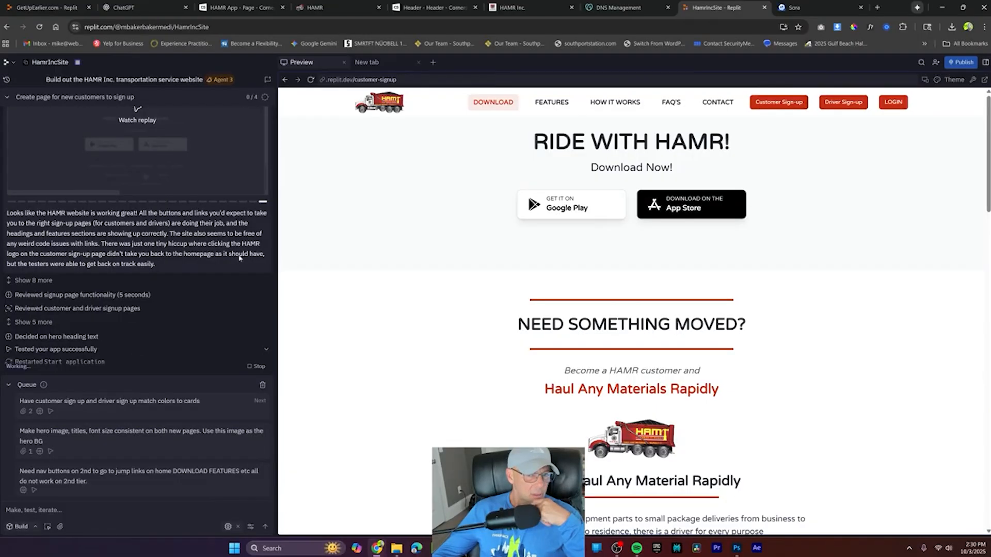
click(238, 403)
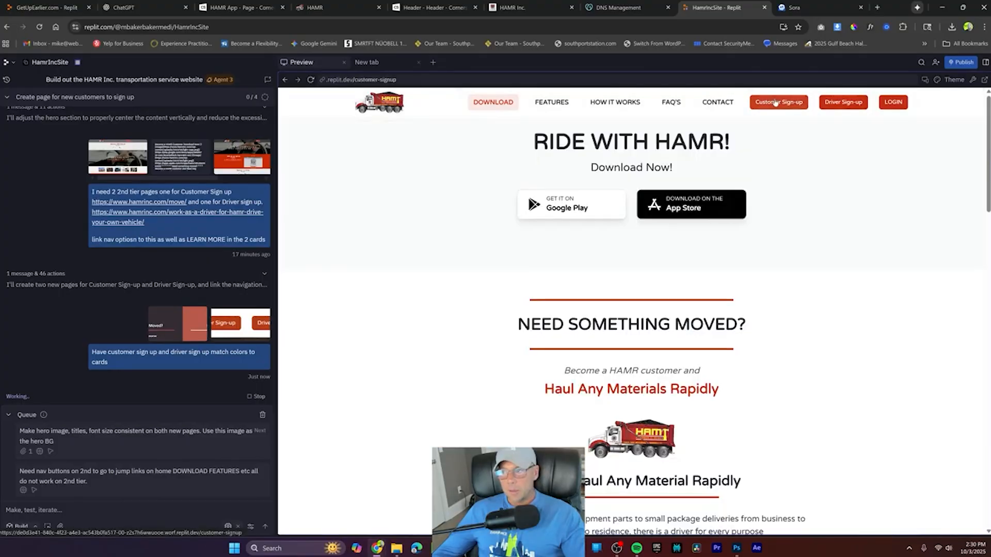
Step: Compare the driver and customer sign-up pages' heroes and examine the customer page down to its HAMR Features list
click(842, 103)
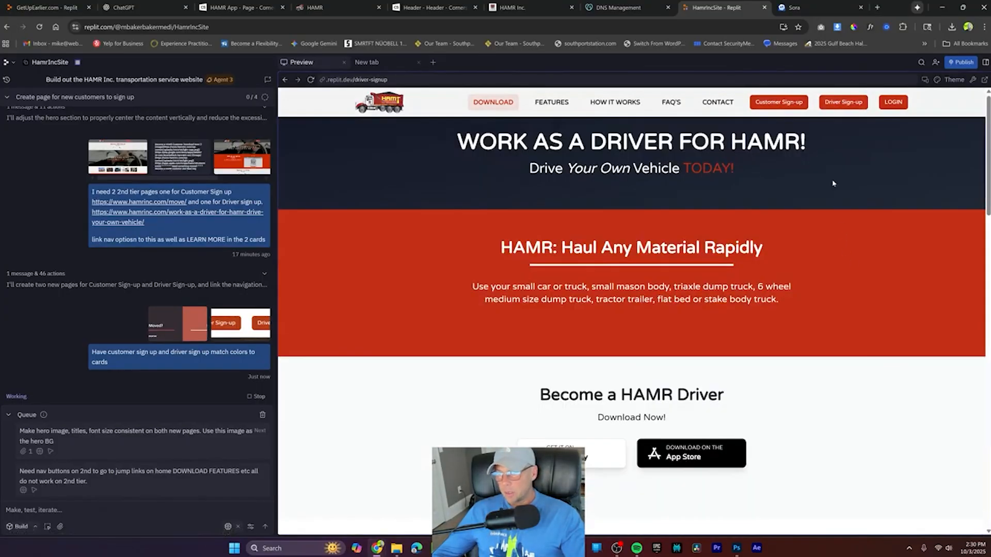
click(787, 103)
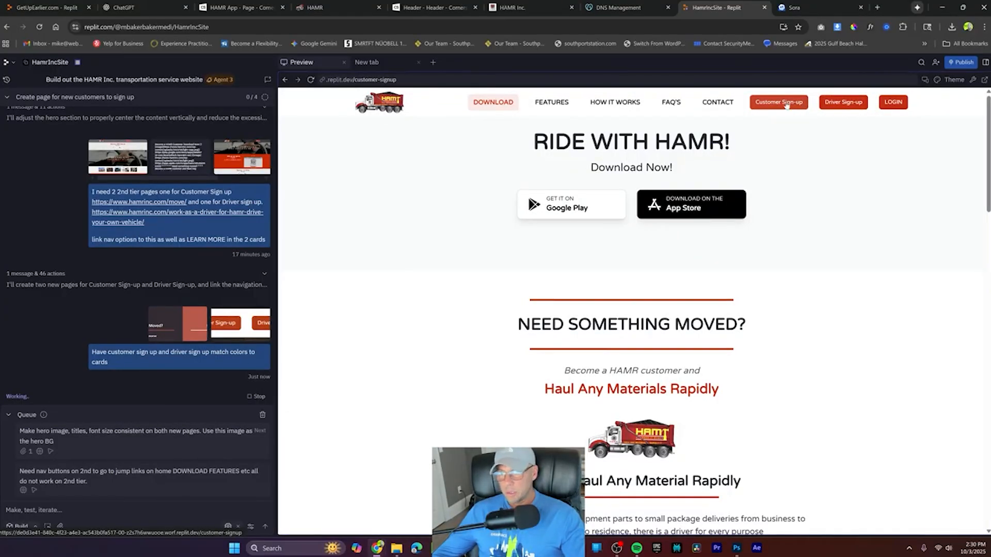
drag(400, 80, 332, 82)
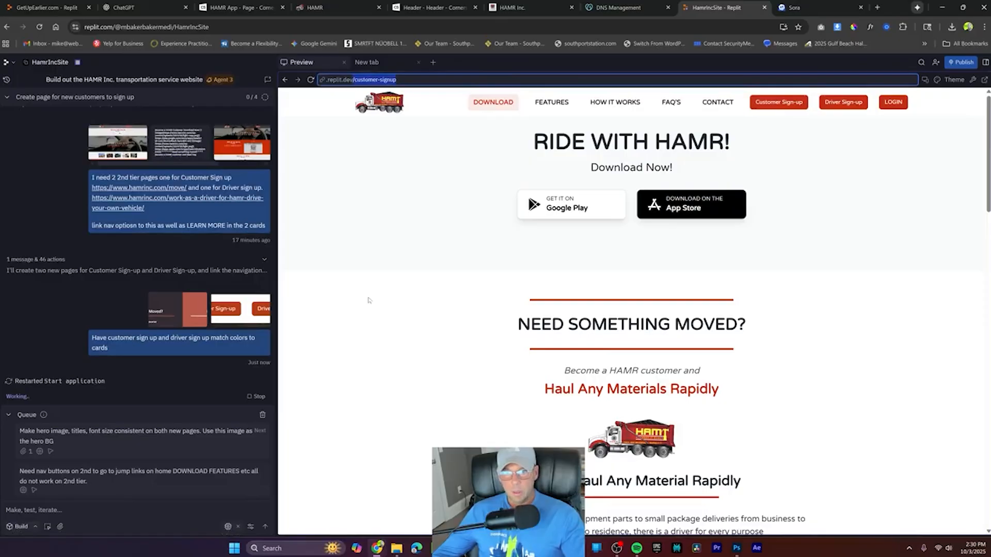
scroll(327, 295, down, 20)
scroll(585, 338, up, 10)
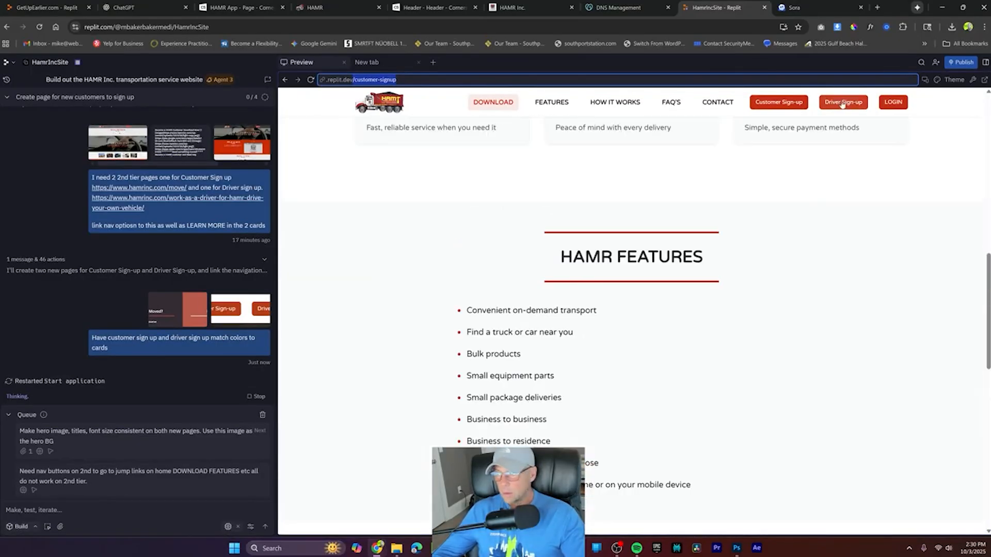
Step: Draft the prompt "Break into 2 col on both pages" with a screenshot of the driver page's Advantages of Becoming a HAMR Driver list
click(843, 102)
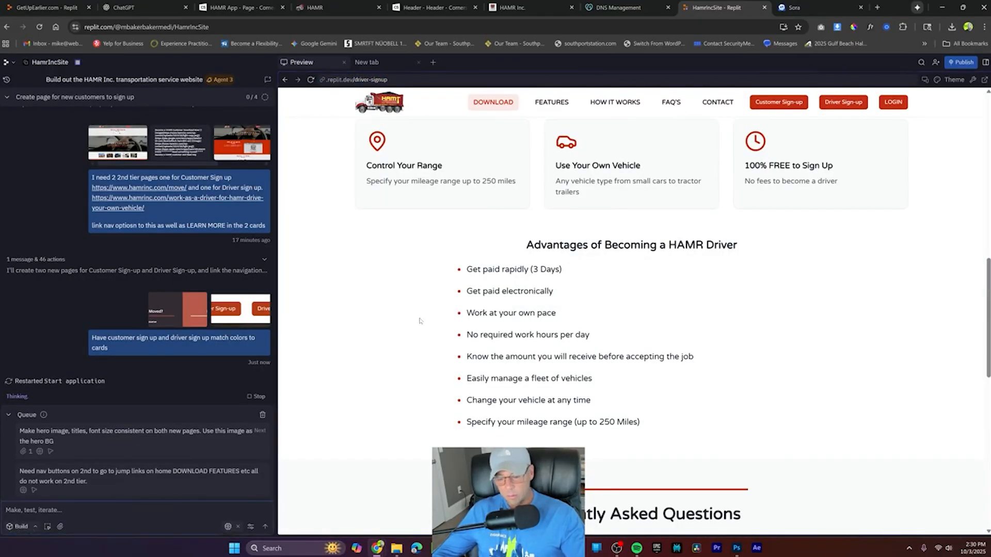
key(super+shift+s)
drag(398, 211, 872, 466)
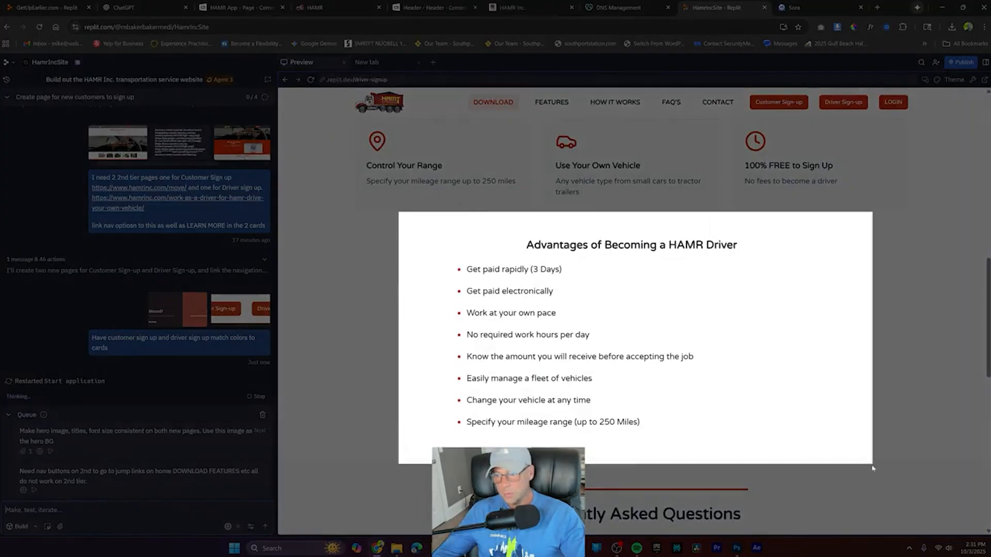
key(ctrl+v)
text(Break into 2 col  on both pages)
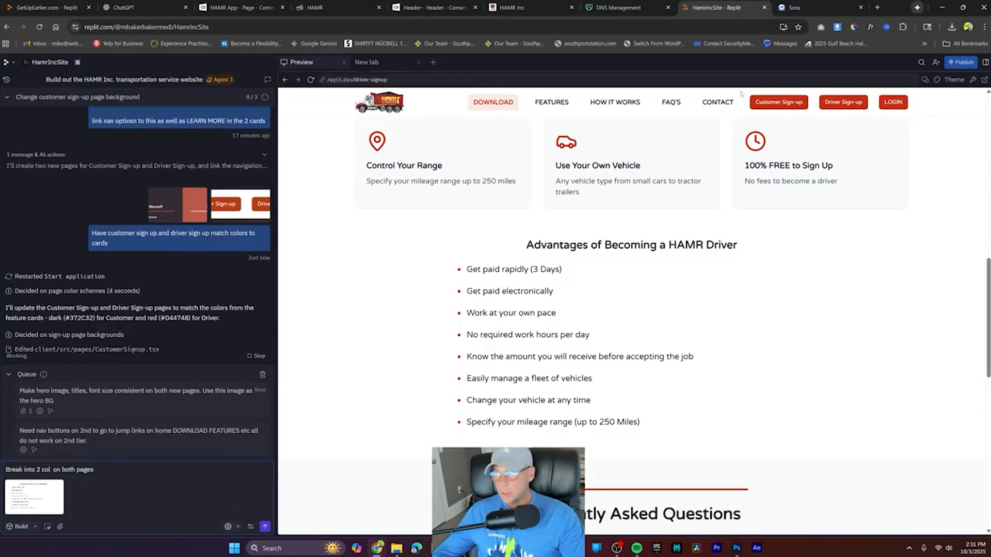
Step: Attach a screenshot of the customer page's HAMR Features list to the two-column prompt and submit it to the queue
key(super+shift+s)
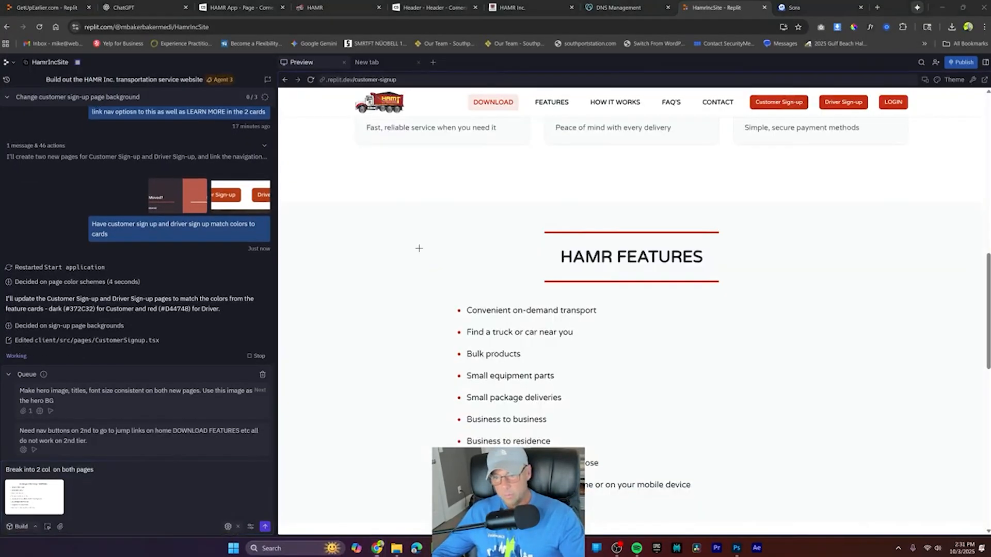
drag(398, 206, 880, 514)
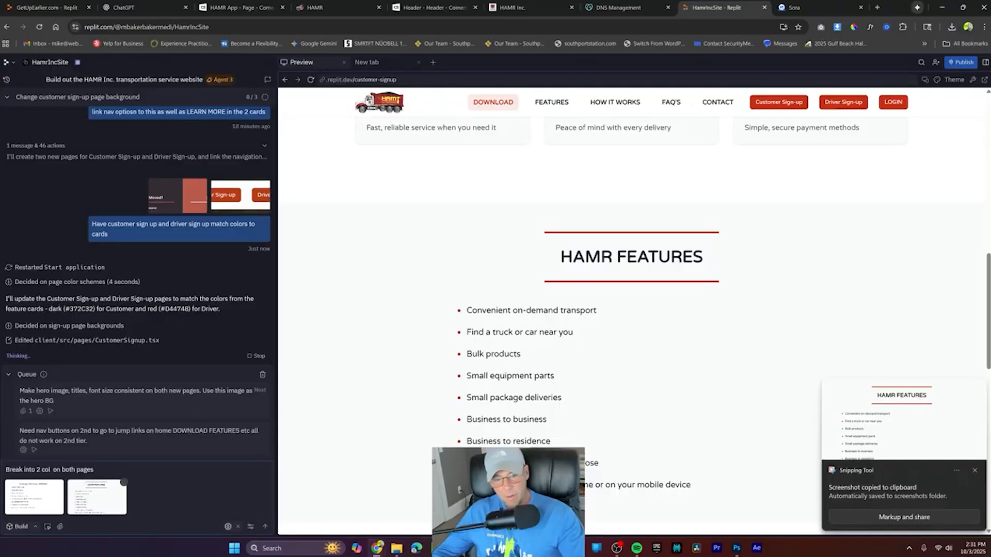
click(265, 526)
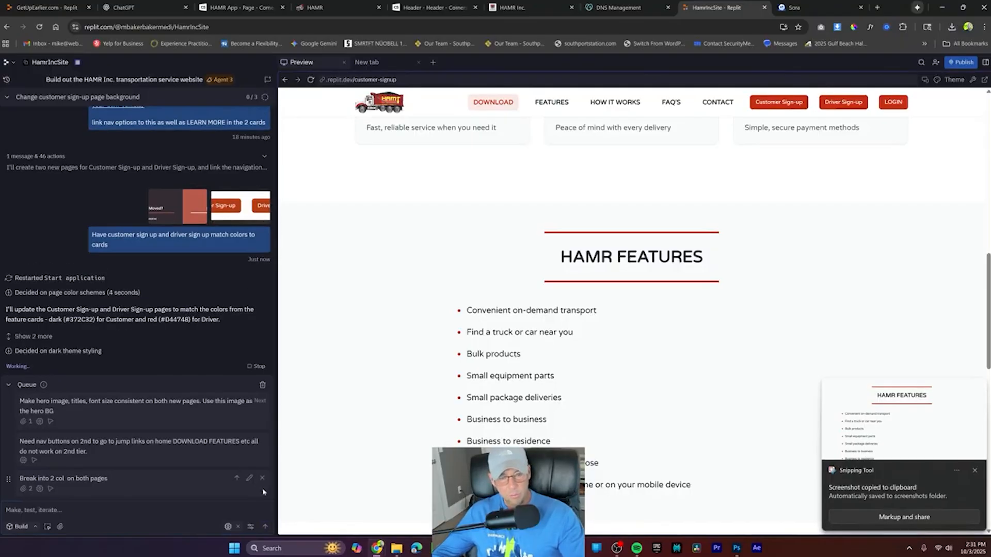
Step: Draft the prompt "Need hero consistent on both" with a screenshot of the customer sign-up hero attached
scroll(748, 266, up, 10)
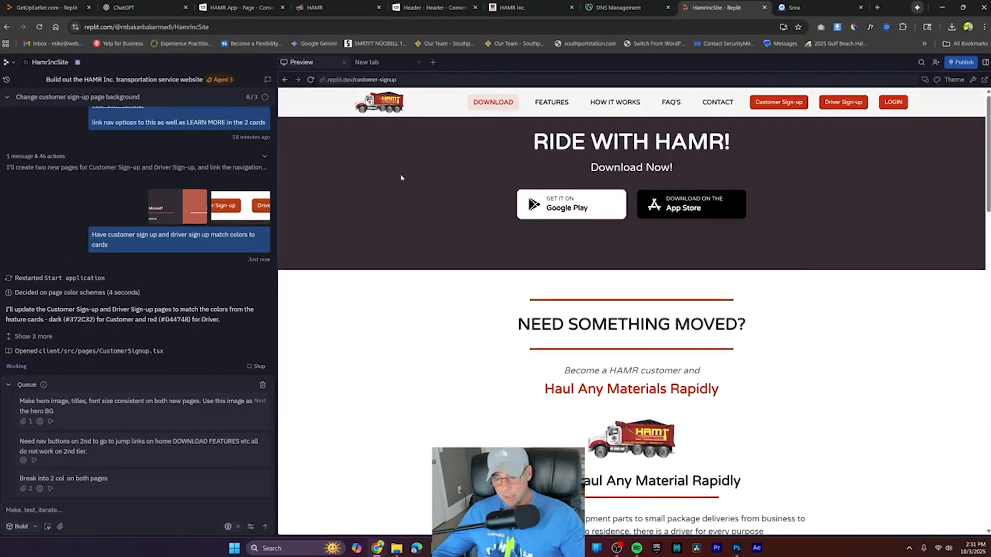
key(super+shift+s)
drag(278, 114, 962, 272)
key(ctrl+v)
text(Need hero consistent on both)
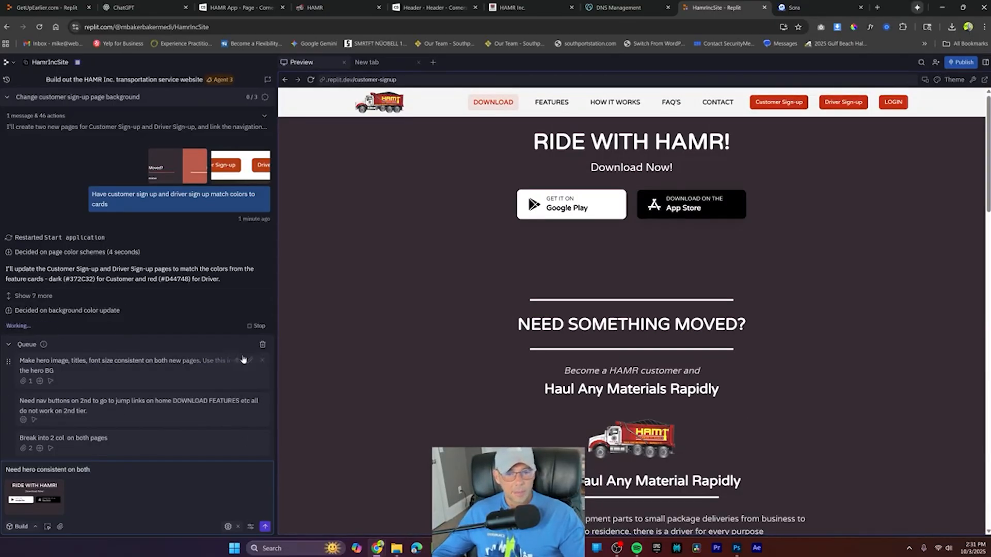
Step: Stop the agent's current run and clear the drafted hero prompt together with its attached screenshot
click(259, 326)
key(ctrl+a)
key(BackSpace)
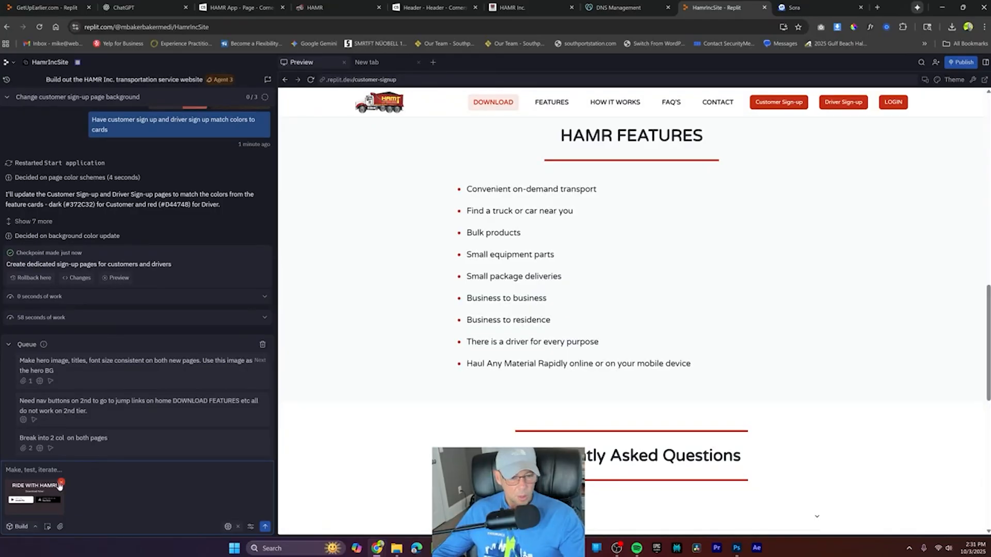
click(60, 484)
Step: Draft the prompt "Make hero consistent on both" with screenshots of the customer and driver sign-up heroes attached
click(843, 102)
text(Make )
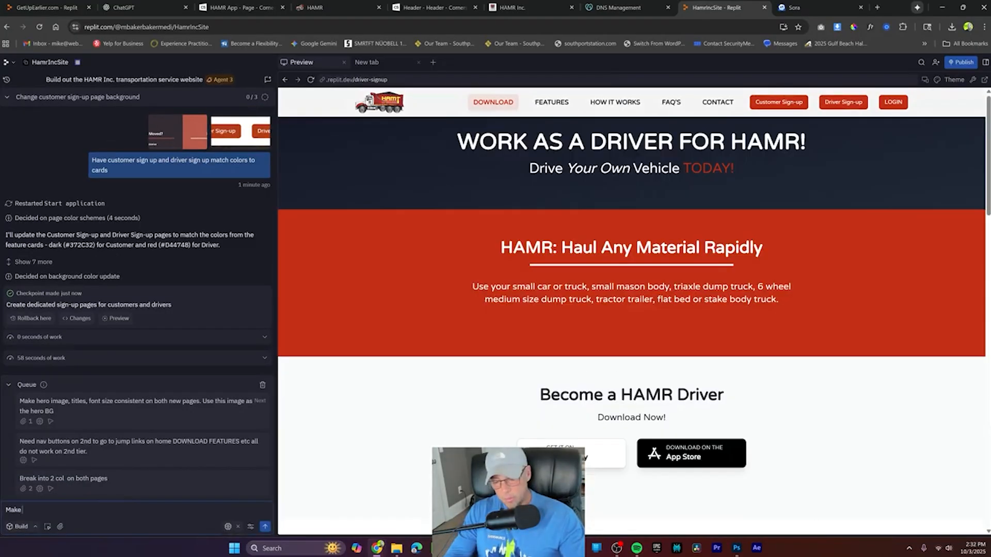
text(her)
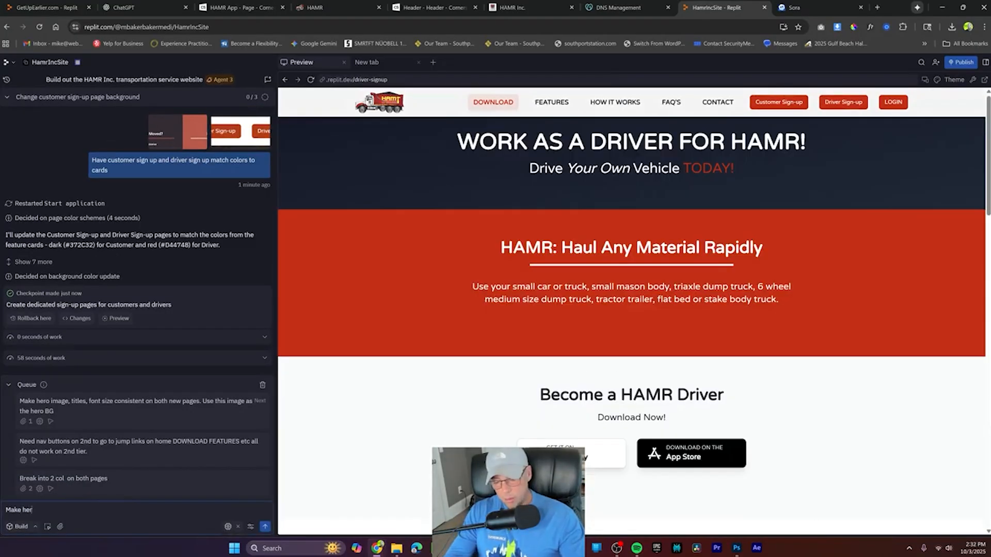
text(o c)
text(on)
key(super+shift+s)
drag(279, 118, 956, 346)
drag(956, 346, 969, 347)
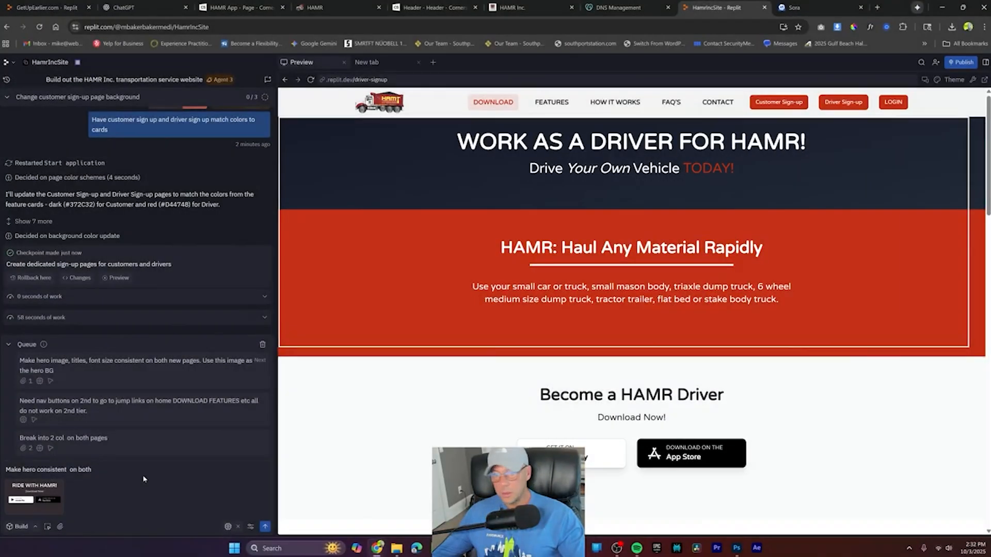
key(ctrl+v)
Step: Add "- use this image for both in the bg 50% opacity overlay" to the prompt, attach the HAMR_Cropped (2) driving image and submit it
text(- use this image for both in the bg 50% opacity overlay)
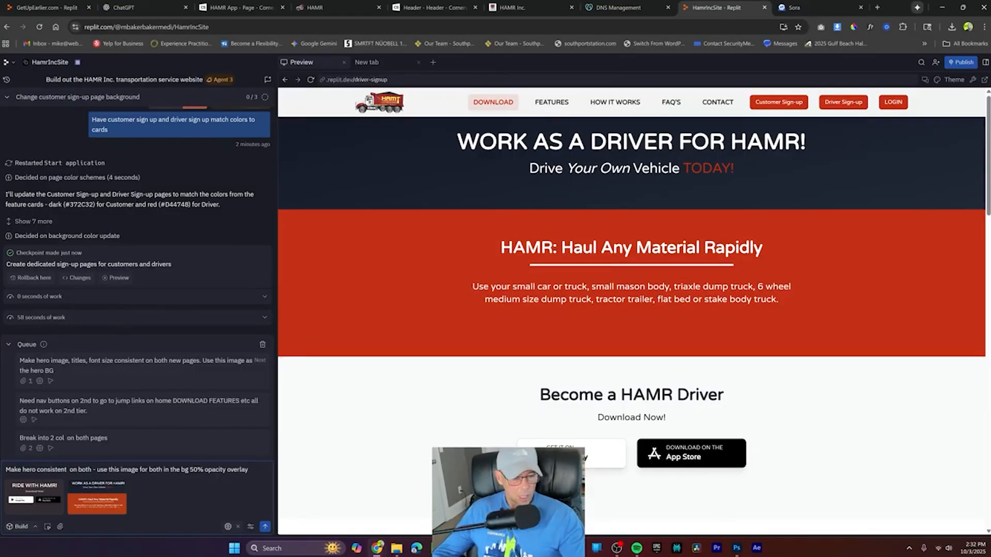
click(60, 526)
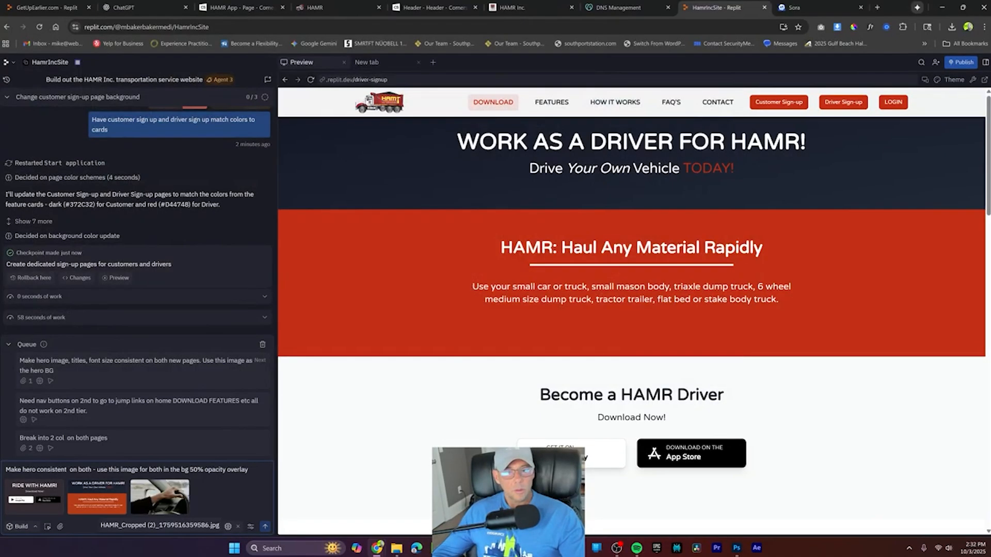
click(265, 527)
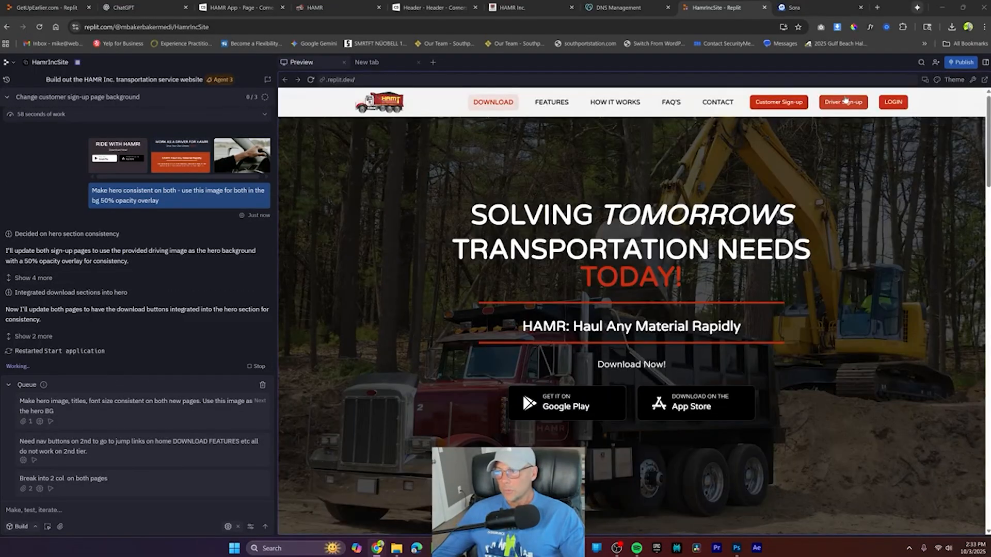
Step: Queue the driver hero prompt "Need a bit mor epad on the top and bottom of hero" and a prompt to fix the second-tier nav buttons
click(846, 100)
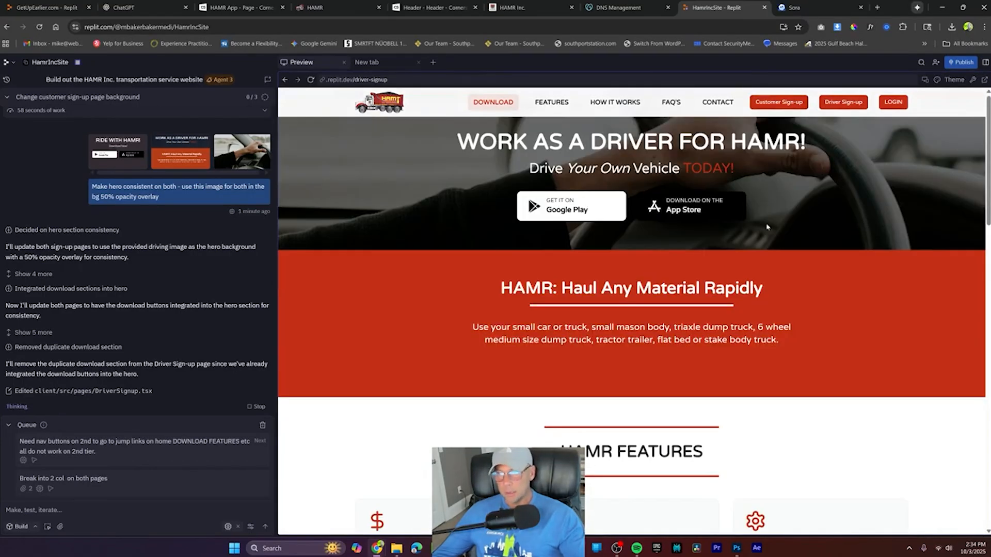
text(Nen)
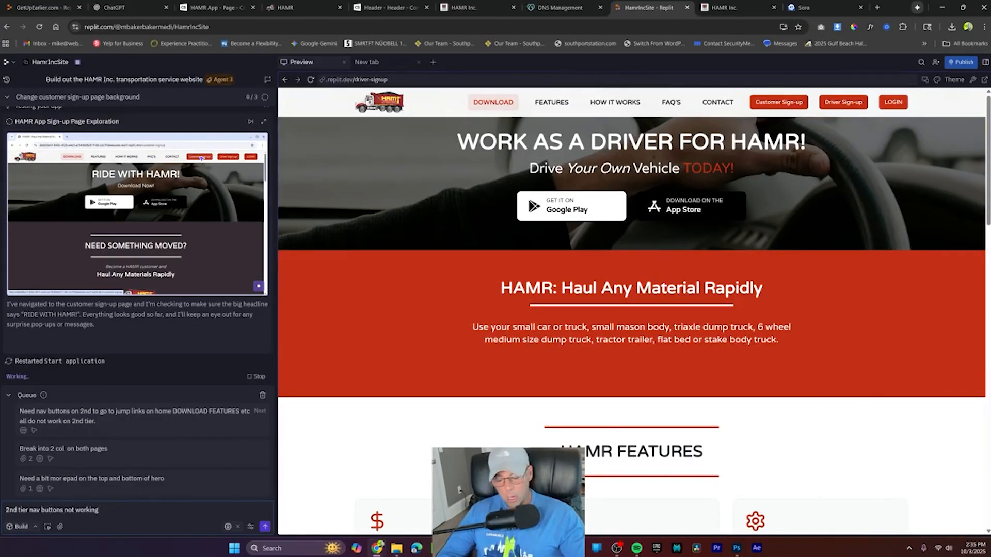
key(ctrl+v)
text(go)
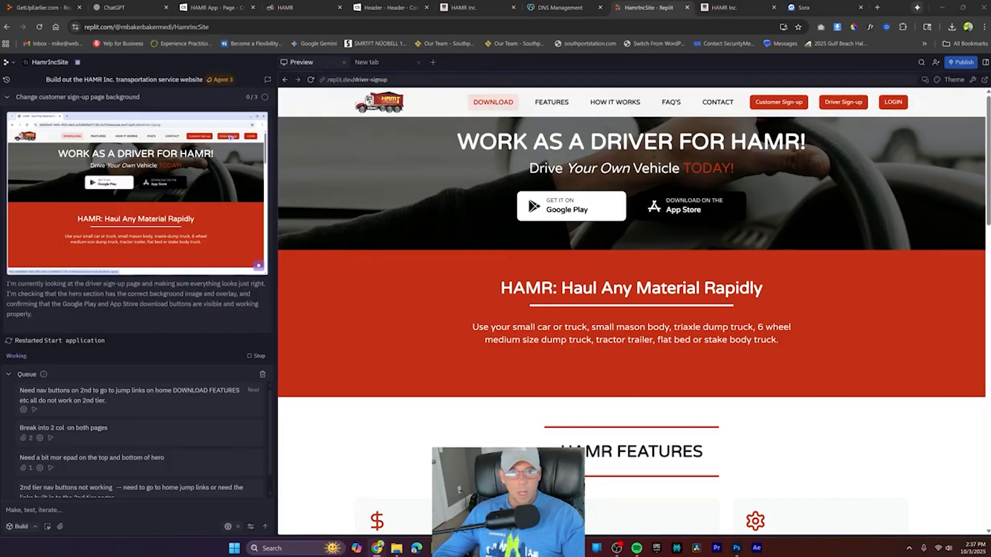
Step: Preview the customer sign-up page, open the SouthportStationCMS project from GetUpEarlier.com and return to the HamrIncSite project
click(778, 101)
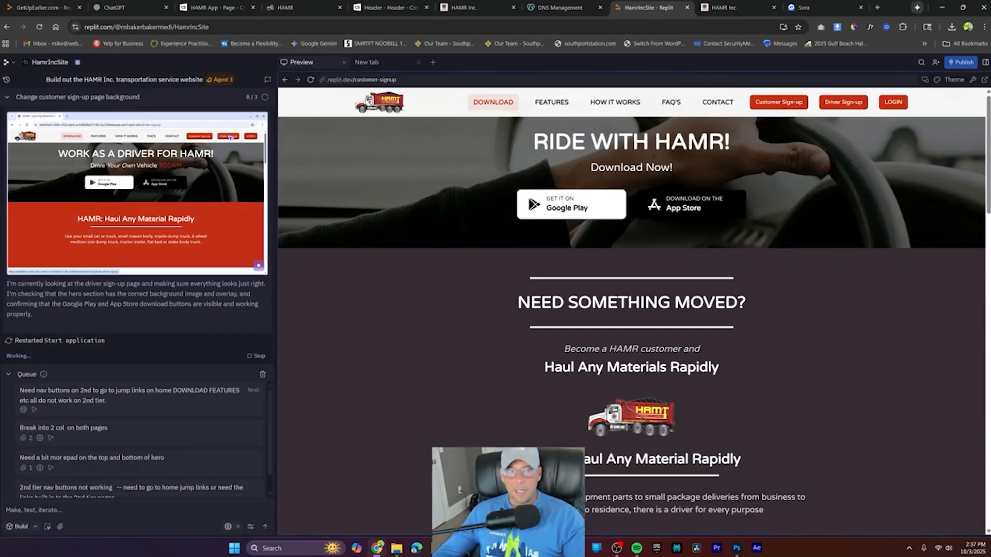
drag(44, 8, 647, 6)
scroll(104, 284, up, 10)
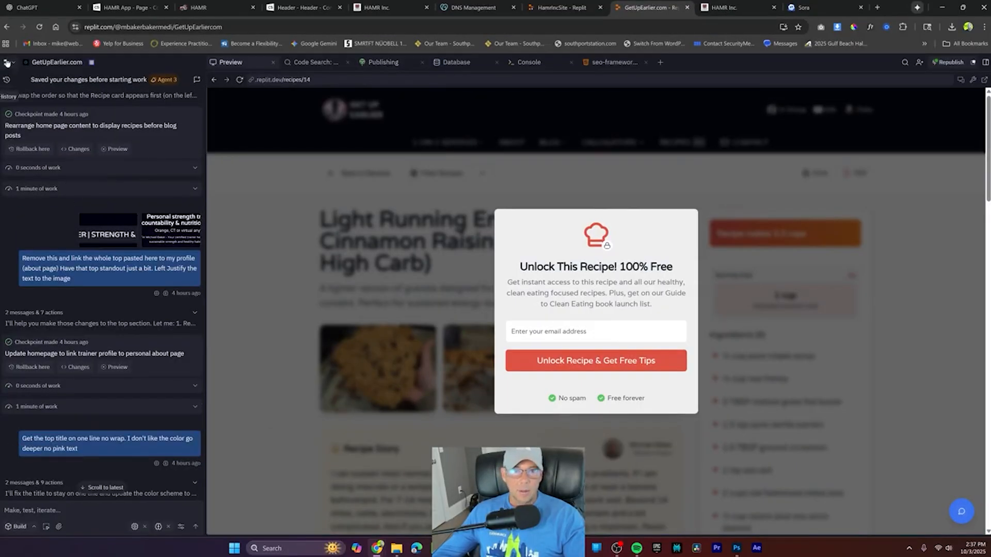
click(7, 62)
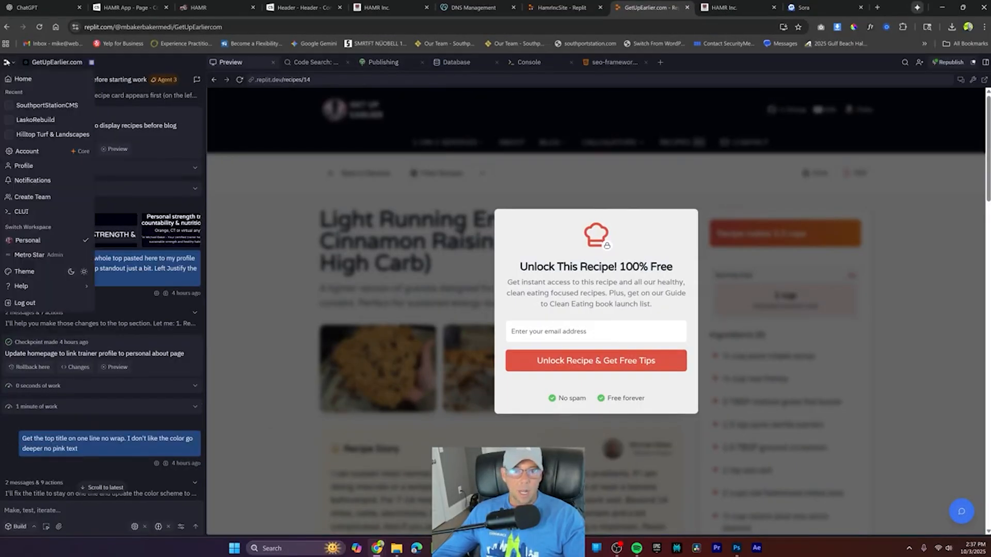
click(41, 105)
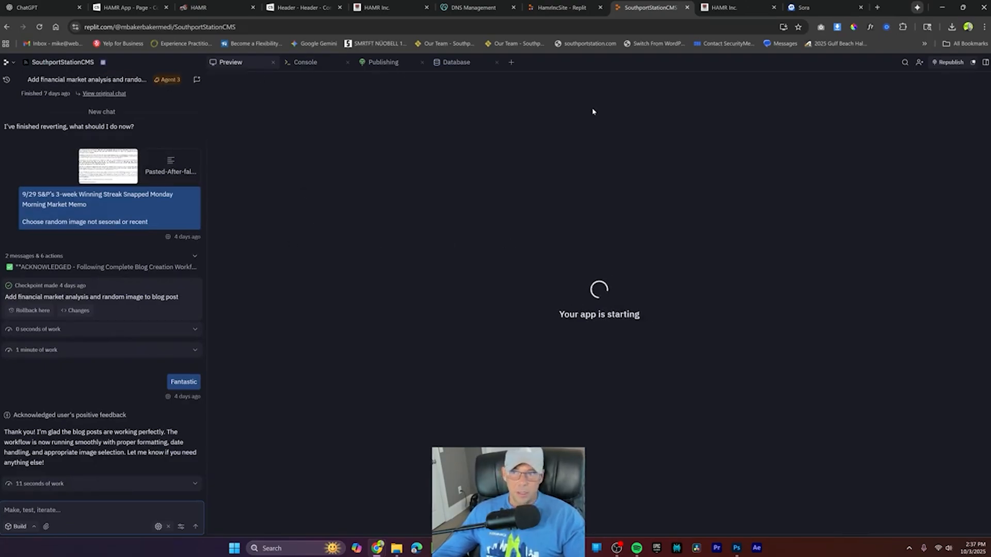
click(563, 7)
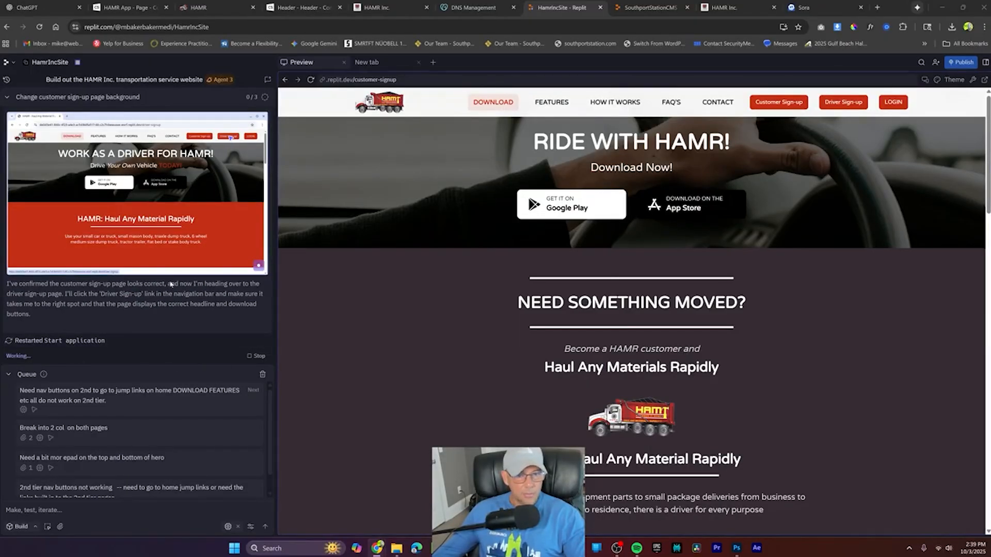
Step: Check the agent's progress and compare the driver sign-up page with the home page in the preview
scroll(189, 270, up, 5)
scroll(189, 270, down, 5)
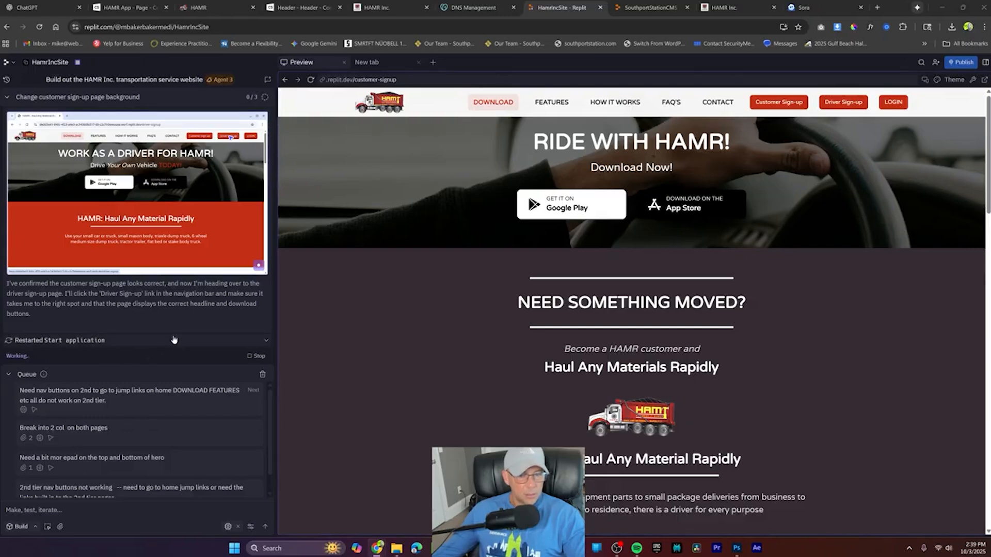
click(721, 105)
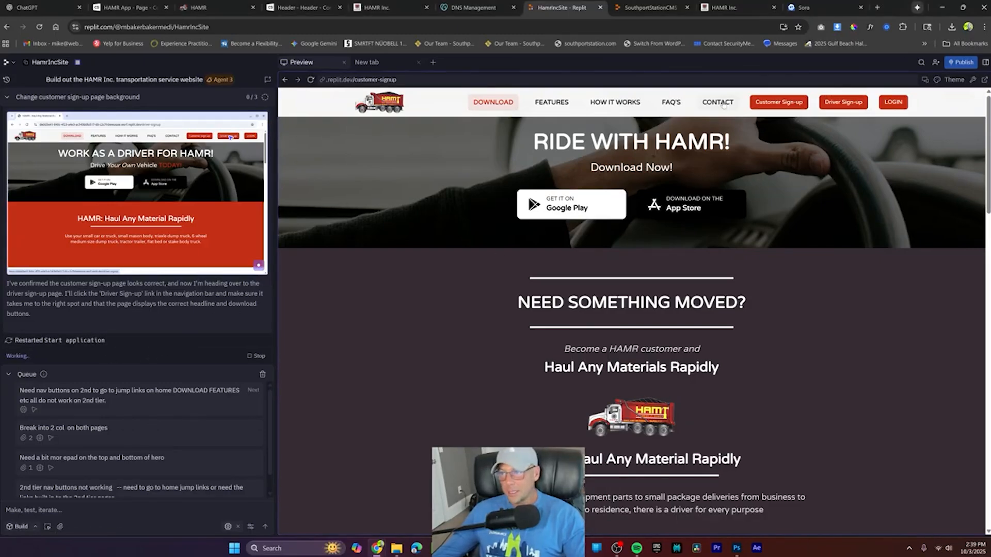
click(842, 102)
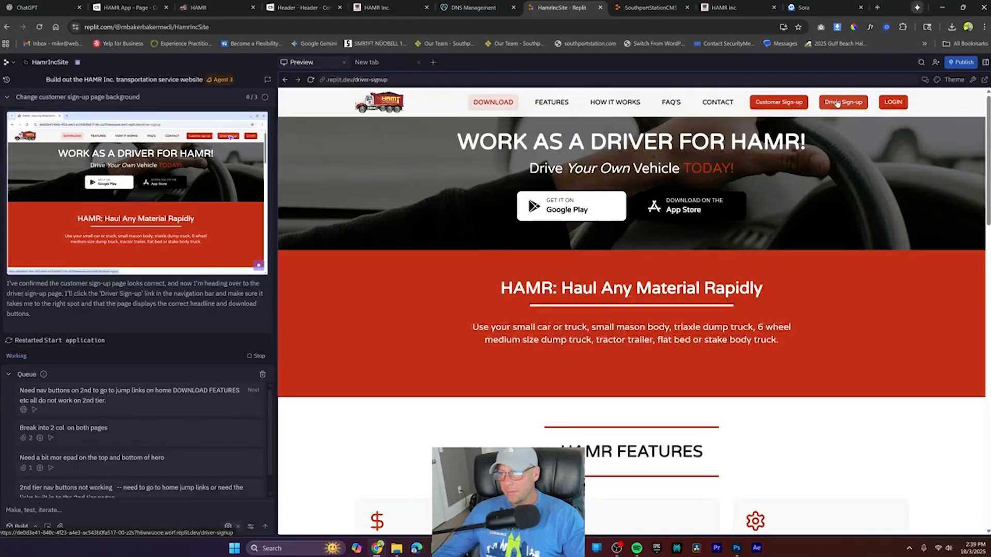
click(385, 99)
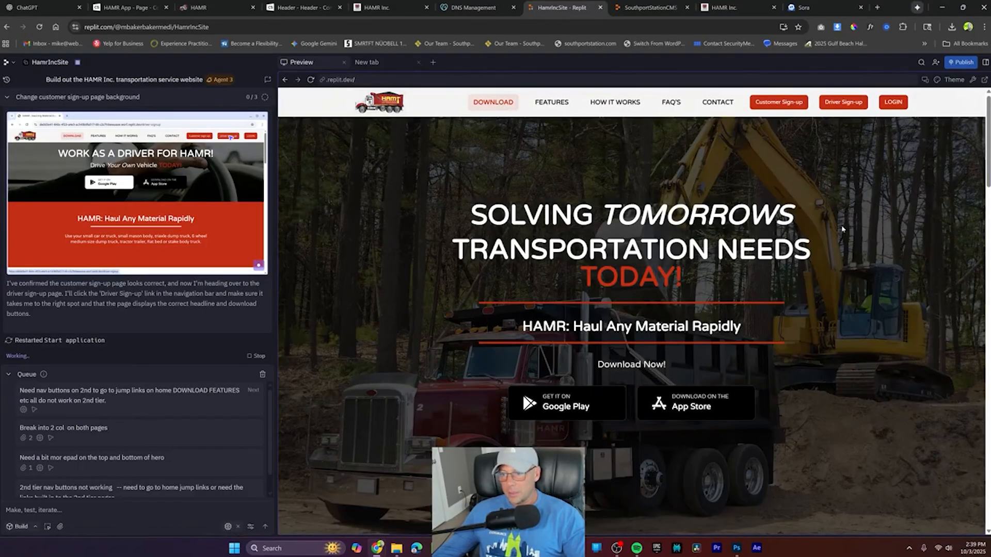
Step: Capture the customer sign-up hero's app store buttons for the queued prompt "Make sure app buttons consiustent throughout site"
click(793, 102)
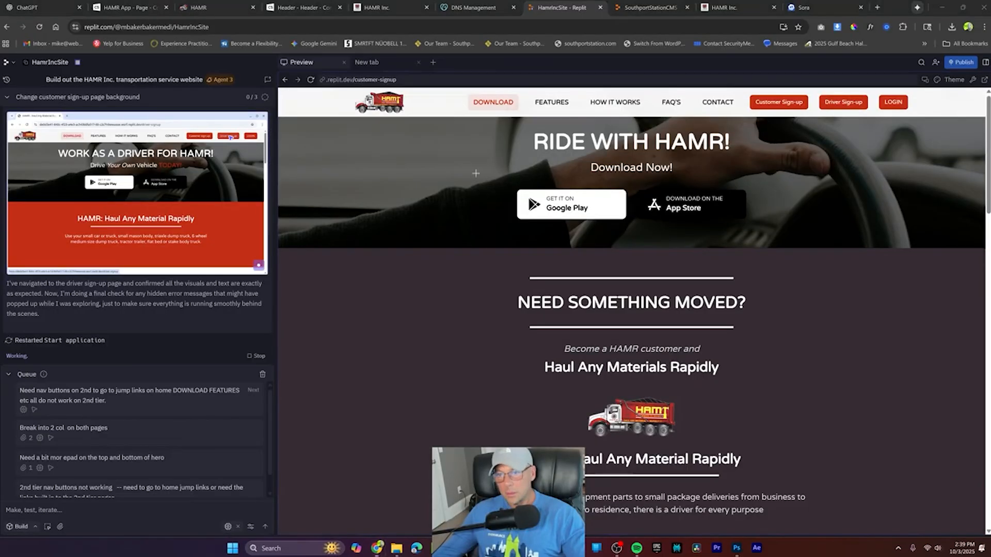
drag(486, 174, 801, 252)
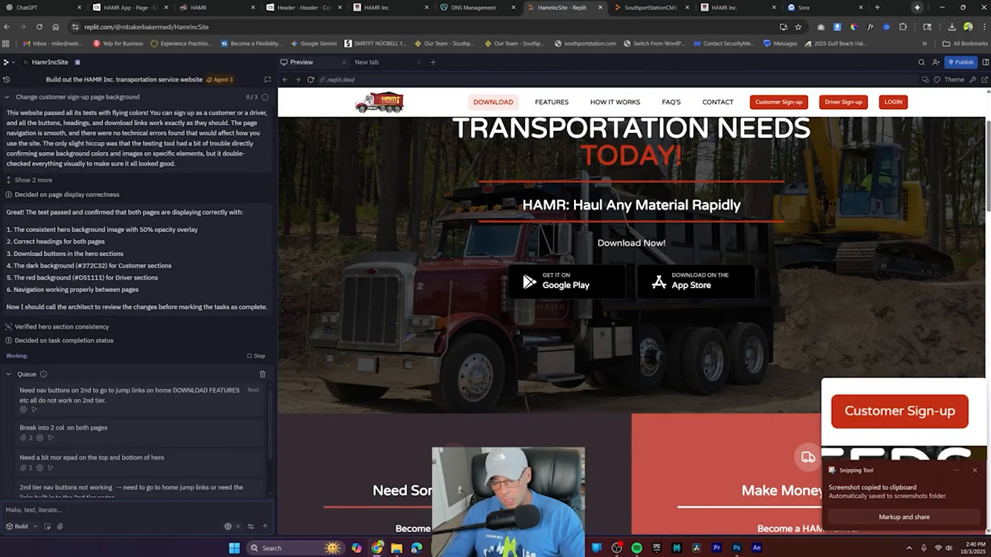
Step: Queue "Have these buttonsmatch the colors of the cards they are associated with" with screenshots of the sign-up buttons and home page cards
text(Have these buttonsmatch the colors of the cards they are associated with)
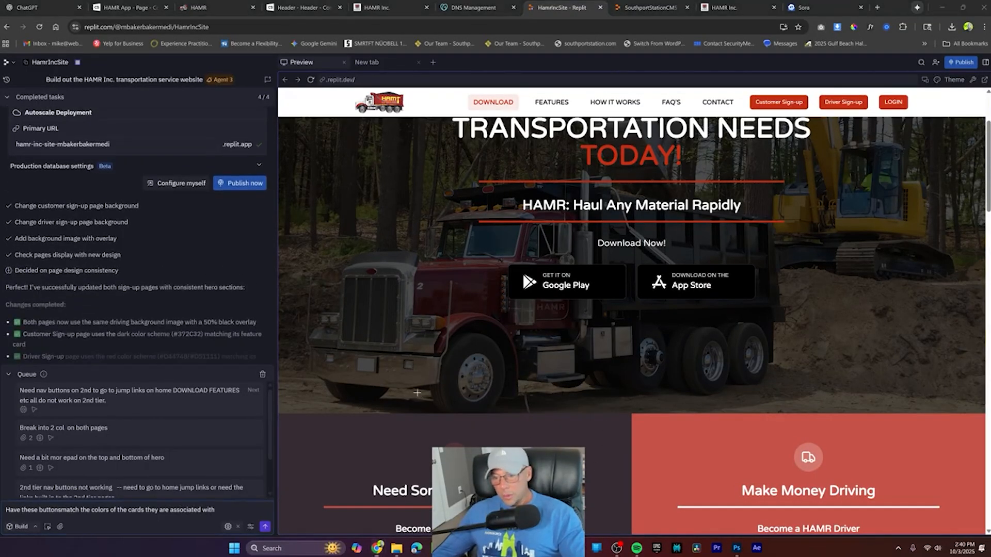
key(super+shift+s)
drag(332, 395, 914, 539)
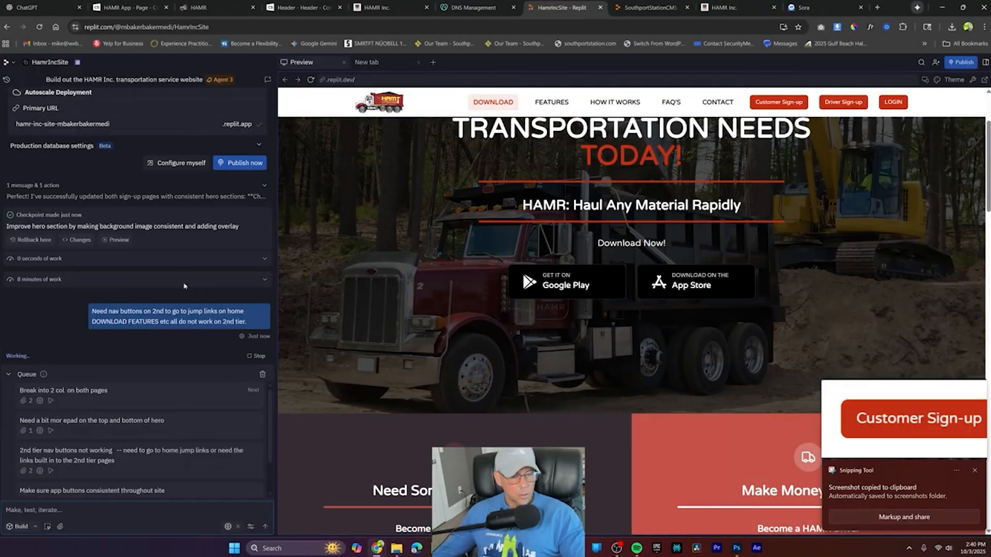
key(Return)
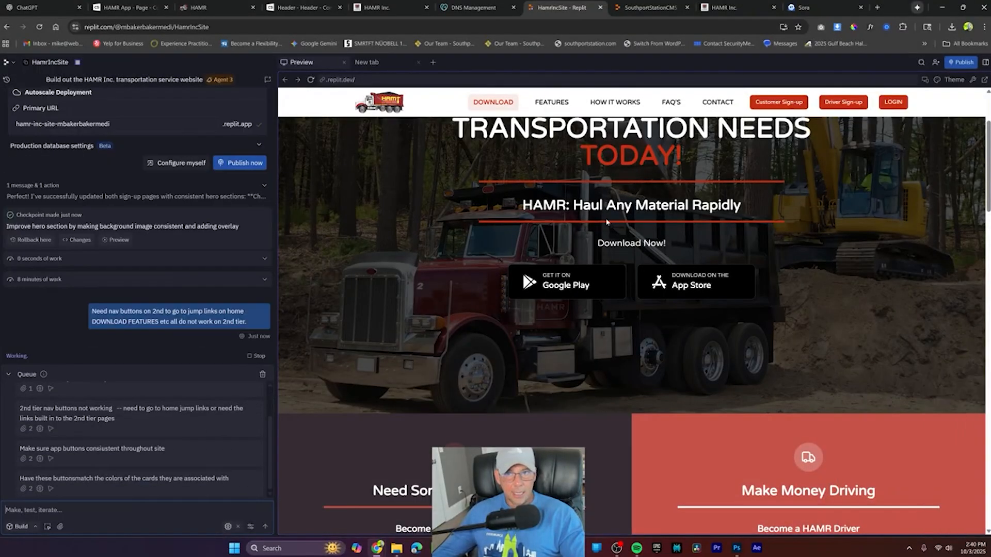
Step: Expand the "What is HAMR?" question in the home page's Frequently Asked Questions and take a screenshot of its answer
scroll(607, 221, down, 12)
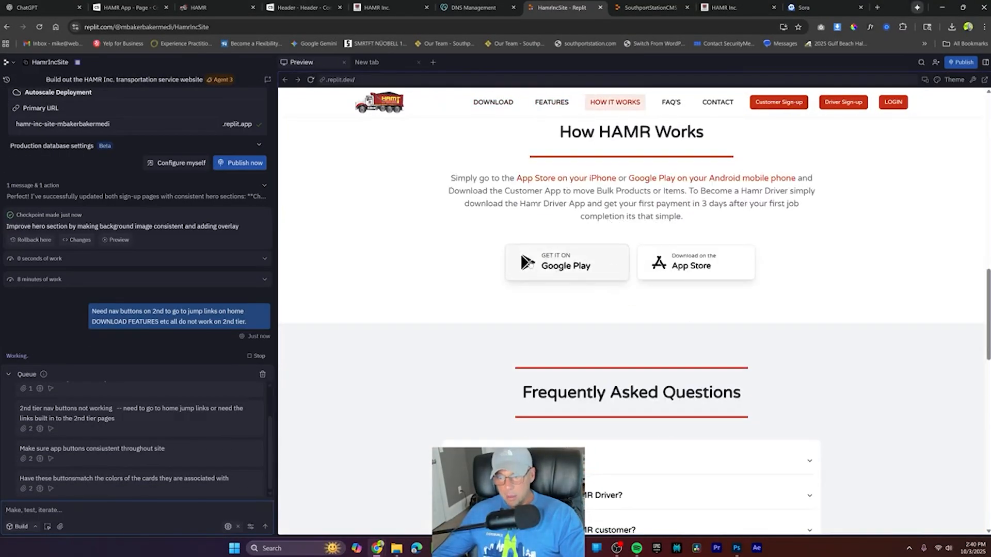
scroll(593, 289, down, 2)
click(568, 339)
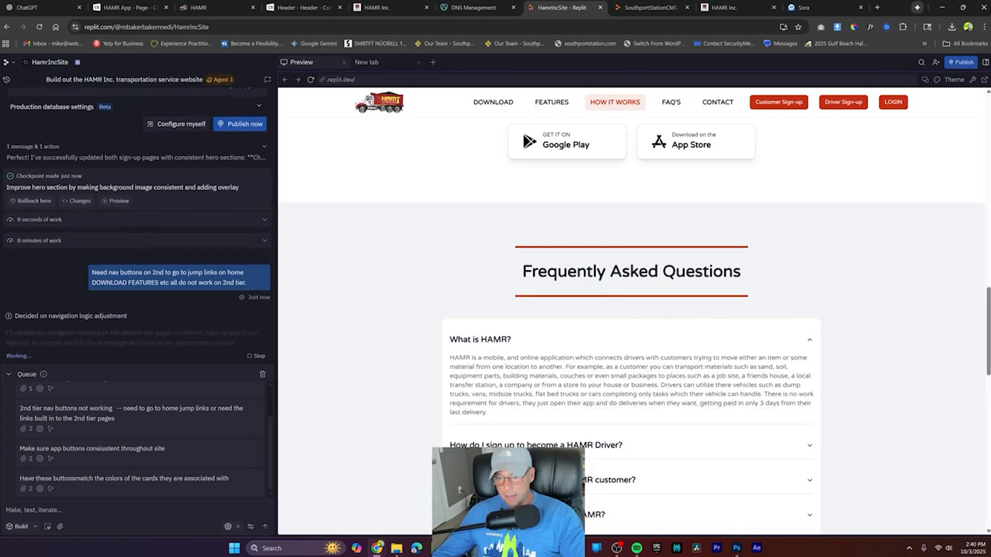
key(super+shift+s)
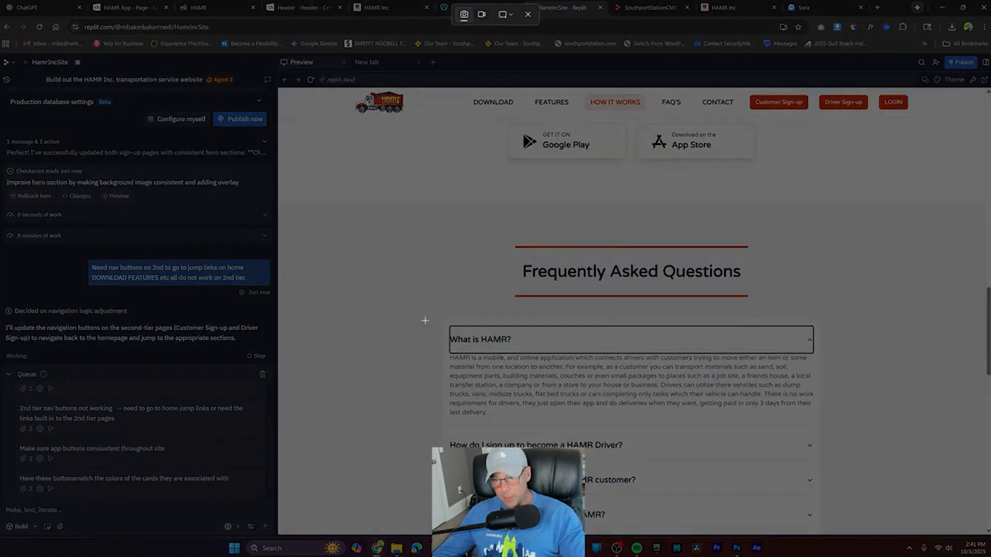
drag(449, 327, 835, 432)
Step: Queue a prompt starting "Make all accordian fonts 20% larger" with the FAQ screenshot attached
click(34, 509)
text(Make all accordian)
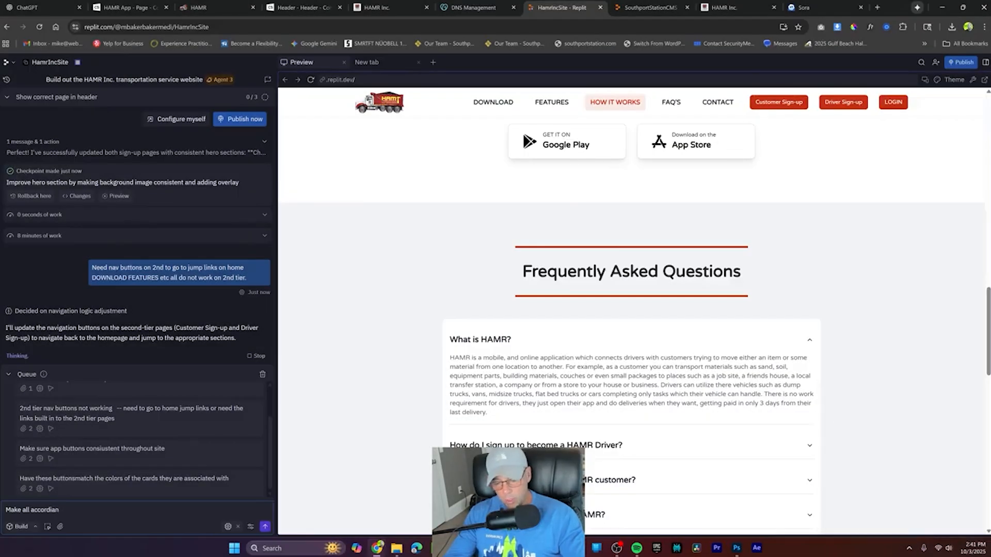
text( fonts 20)
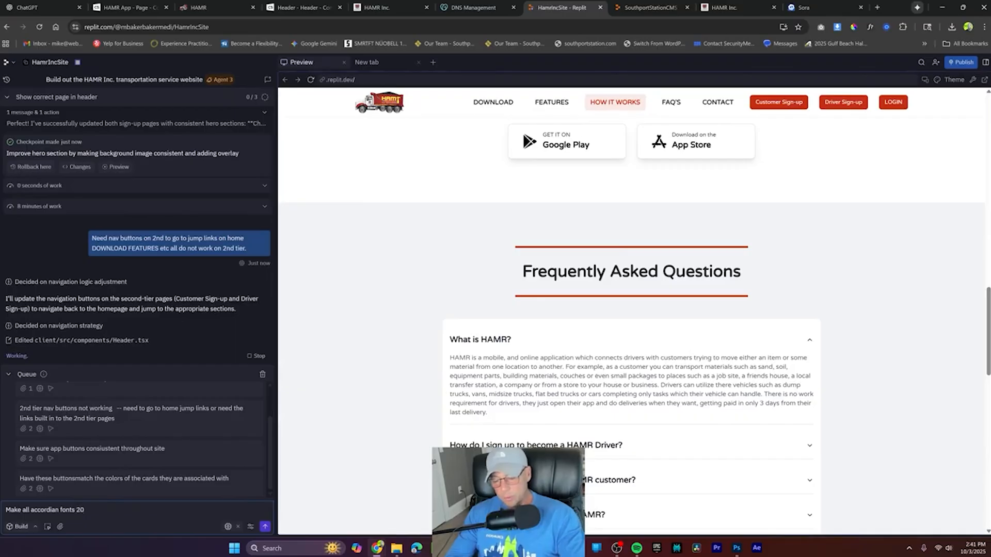
text(% larger)
key(ctrl+v)
text(site)
key(Return)
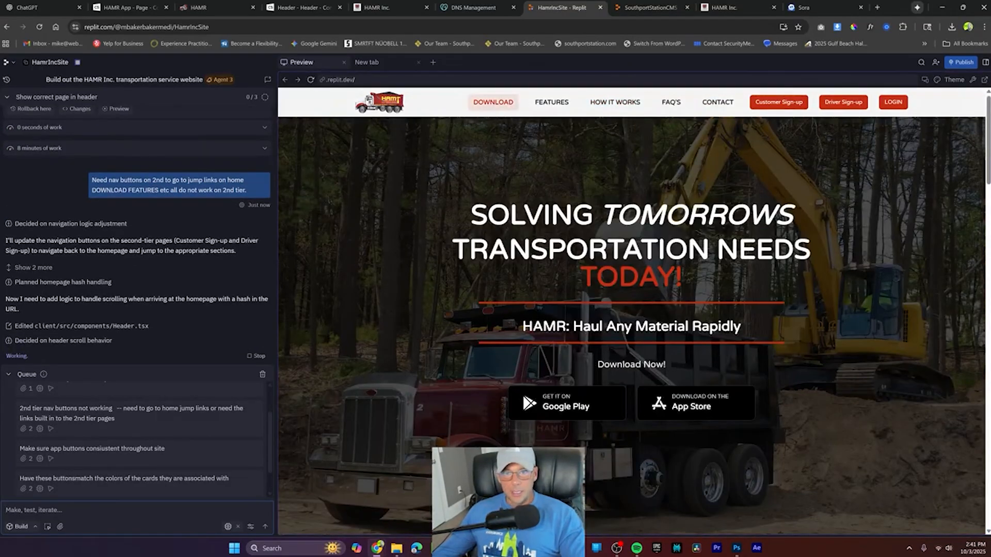
Step: Review the original HAMR App page in Cornerstone from its hero to its footer and return to the HamrIncSite project in Replit
click(384, 7)
click(322, 8)
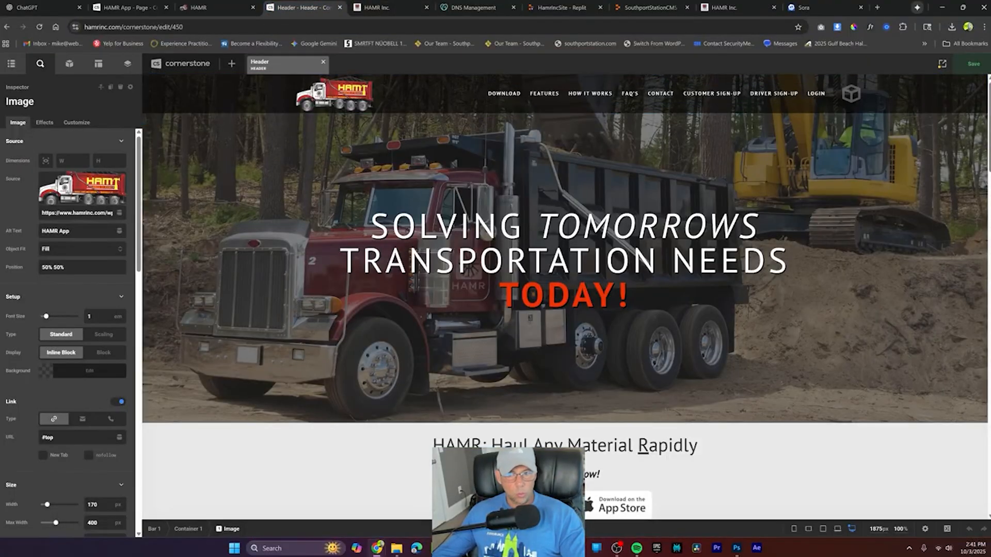
click(730, 197)
click(470, 308)
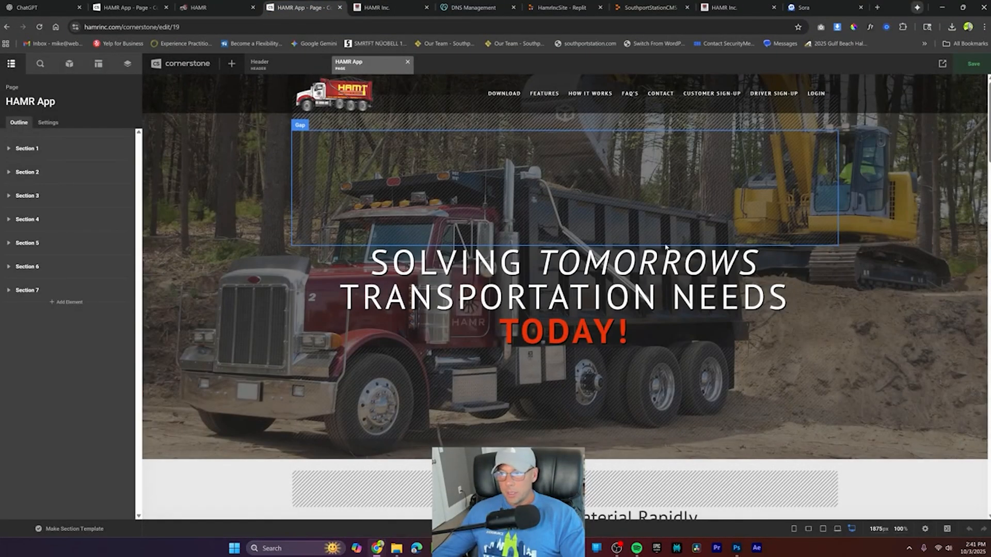
scroll(722, 216, down, 9)
scroll(750, 238, down, 15)
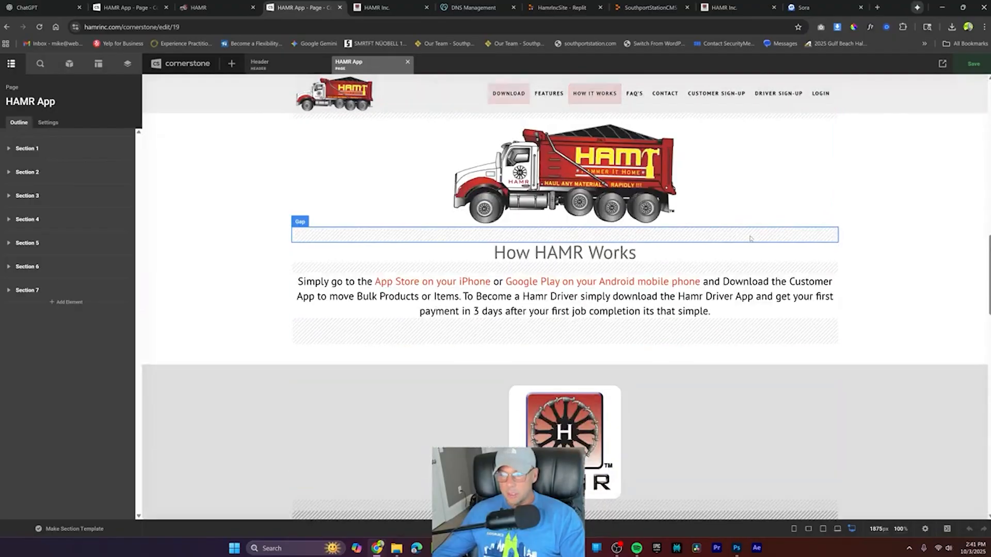
scroll(749, 238, down, 5)
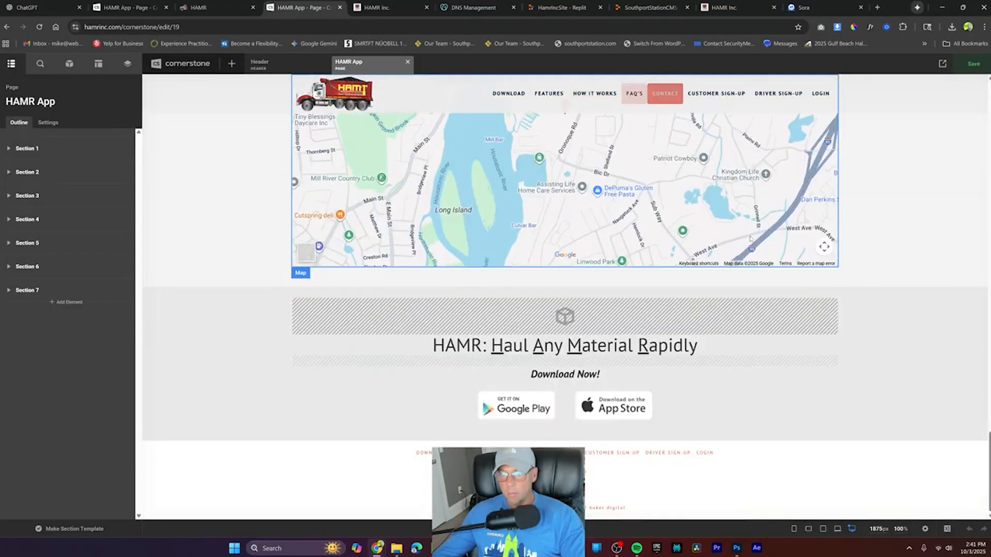
scroll(722, 232, up, 15)
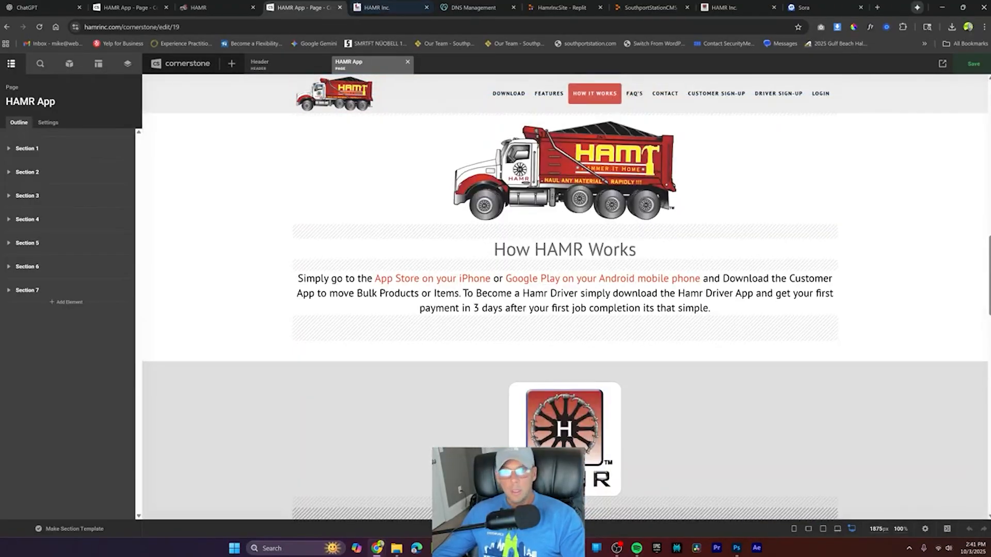
click(563, 7)
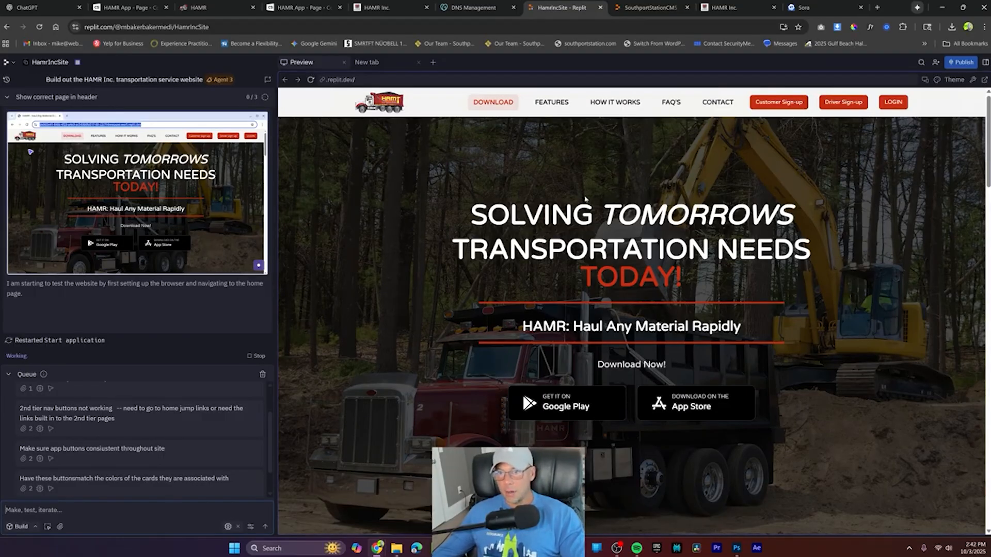
Step: Review the previewed home page, driver sign-up page and customer sign-up page of the HAMR site
scroll(619, 214, down, 20)
scroll(824, 317, up, 20)
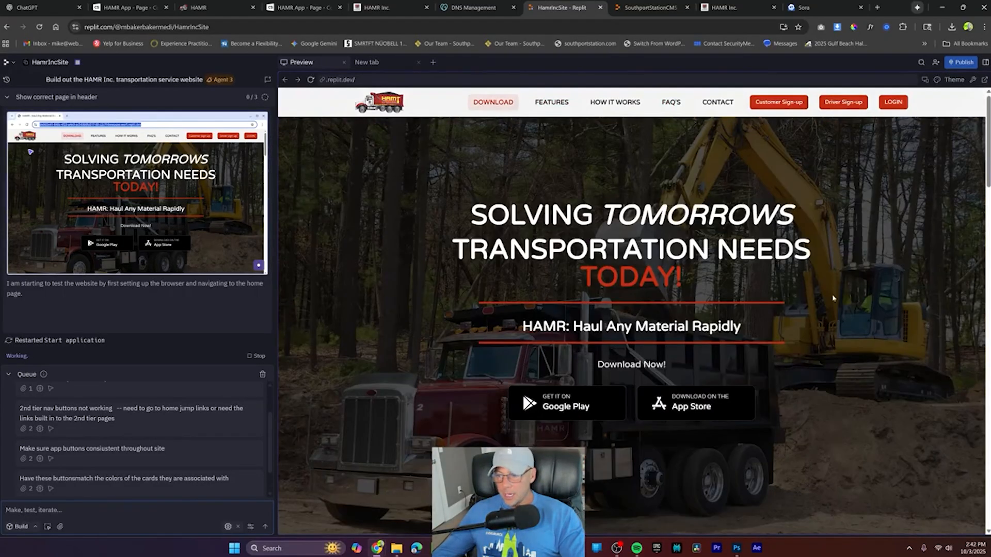
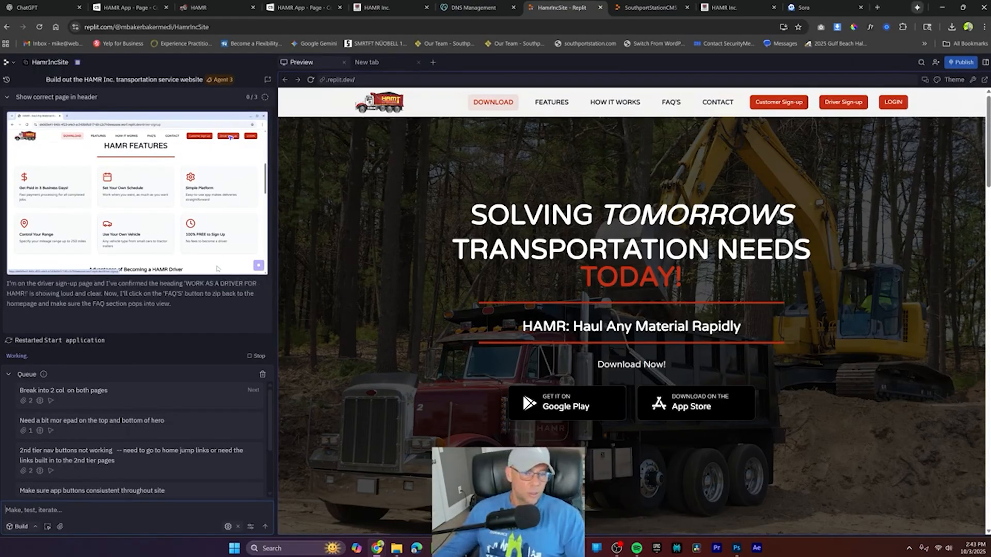
click(841, 102)
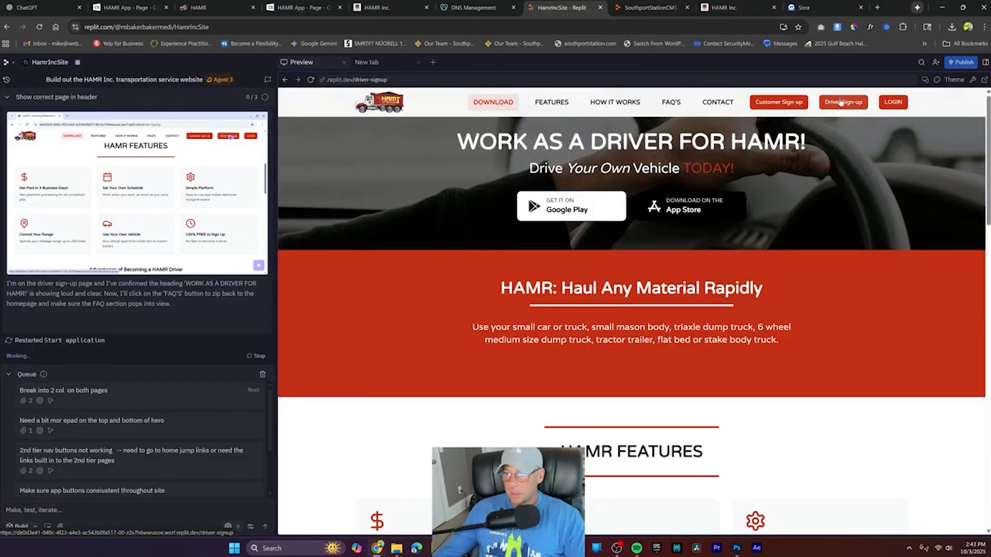
click(779, 101)
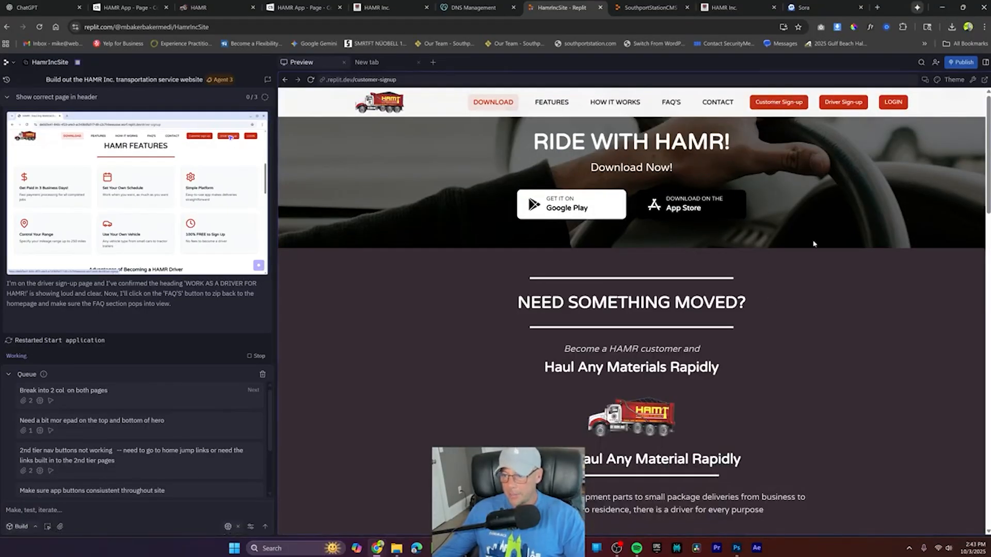
scroll(805, 263, down, 18)
scroll(771, 287, up, 9)
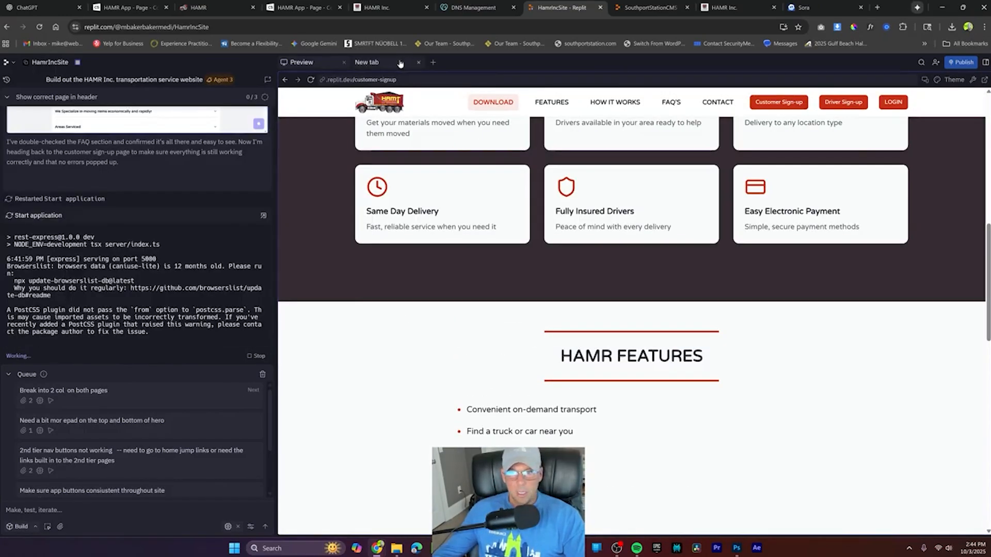
Step: Browse the list of workspace tools and files available for a new tab in the project
click(400, 63)
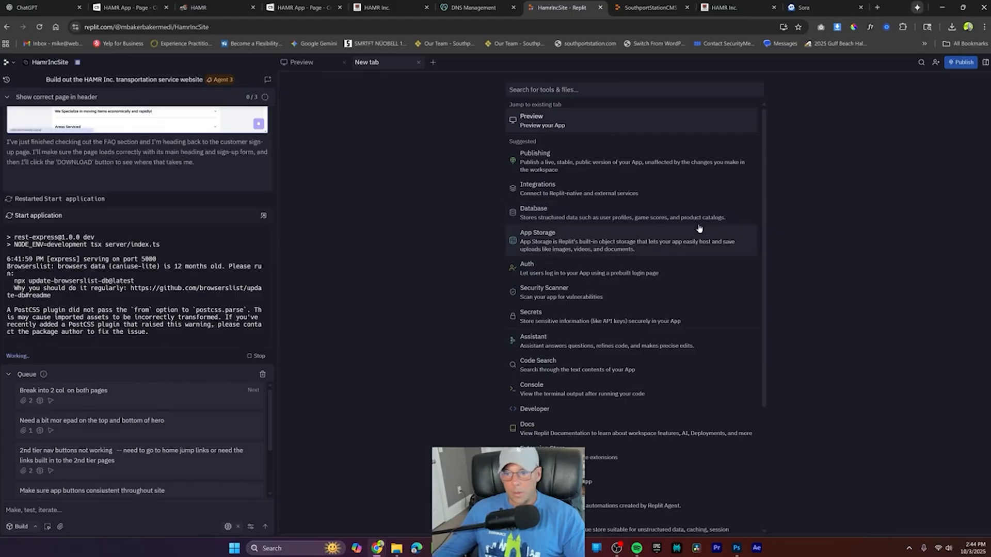
scroll(698, 228, down, 3)
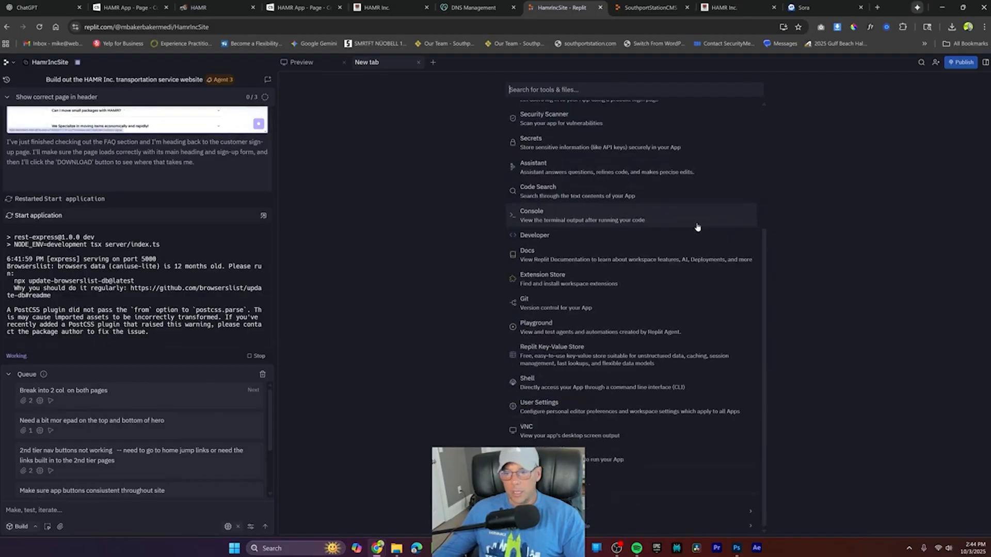
scroll(697, 227, up, 3)
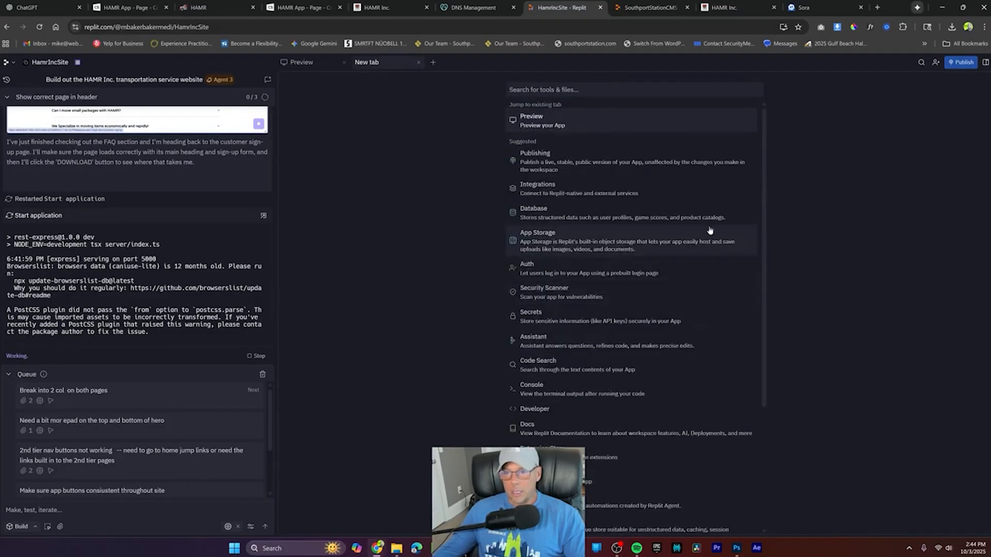
scroll(597, 376, down, 3)
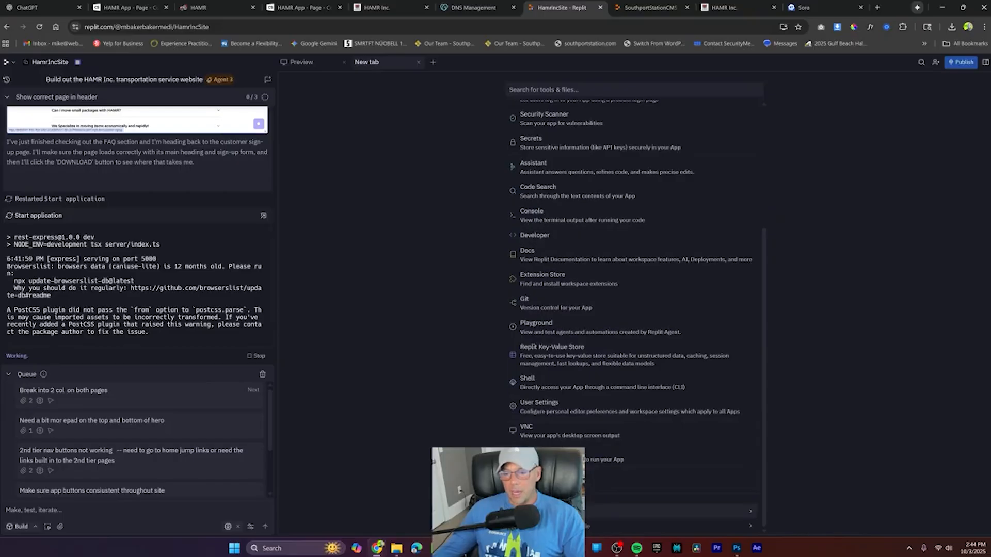
Step: Open the project's replit.md file and read it from the overview to the external services section
click(619, 339)
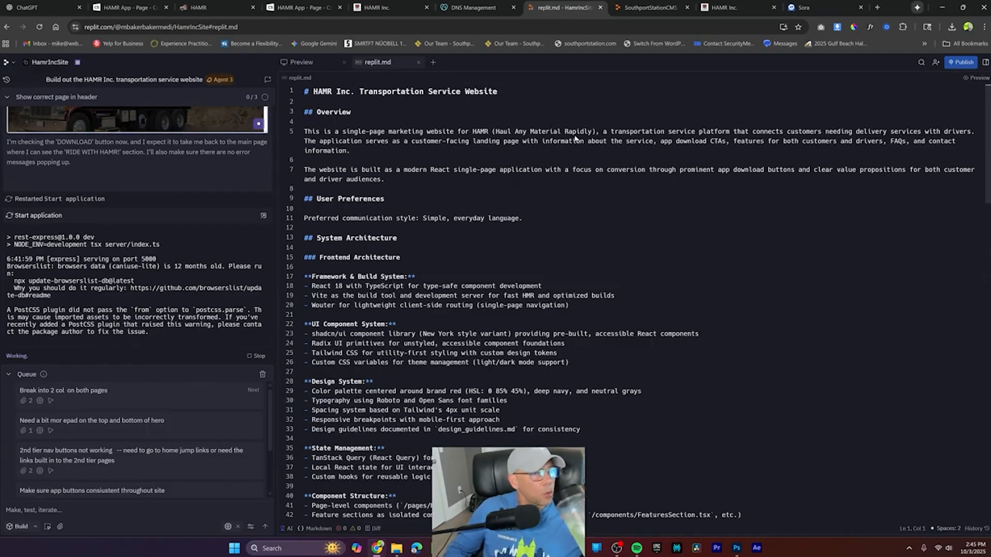
scroll(596, 197, down, 2)
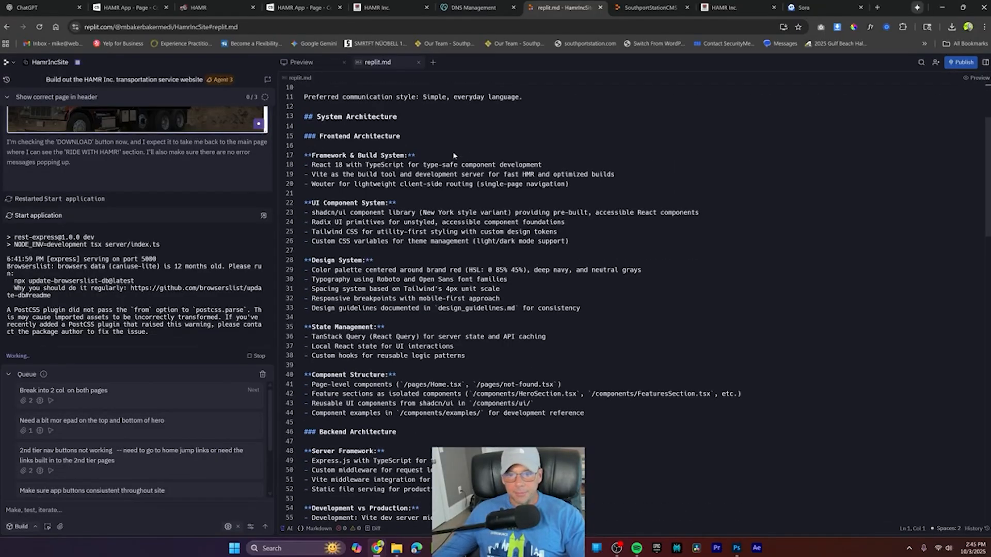
scroll(486, 315, down, 15)
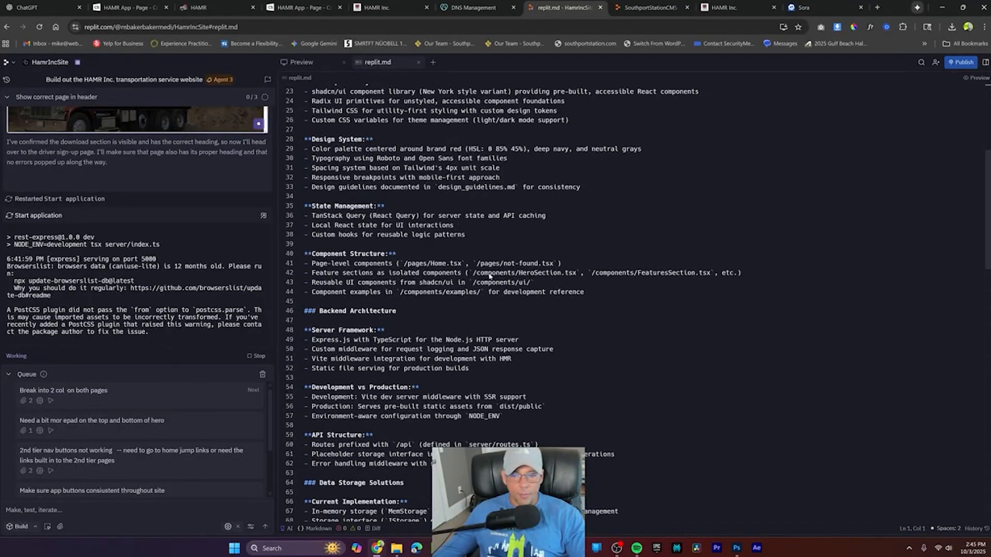
scroll(432, 290, down, 3)
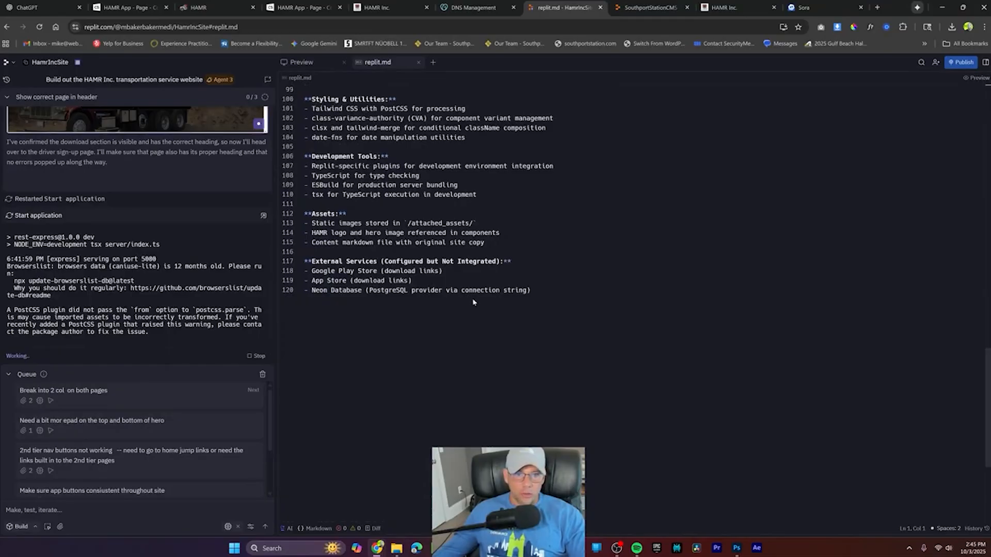
scroll(472, 302, up, 18)
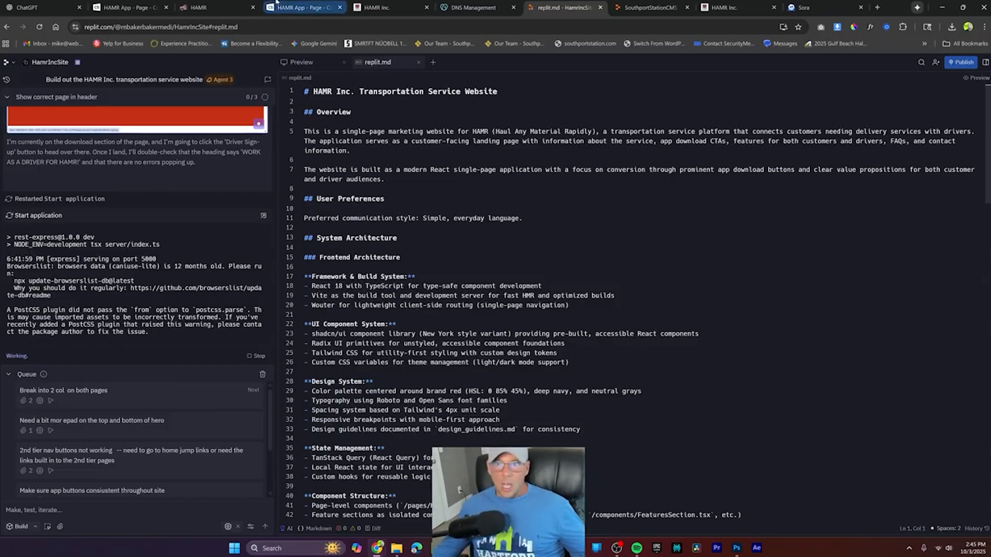
Step: Switch from the SouthportStationCMS project to GetUpEarlier.com and view the beginning of its seo-framework-copy.html file
click(654, 11)
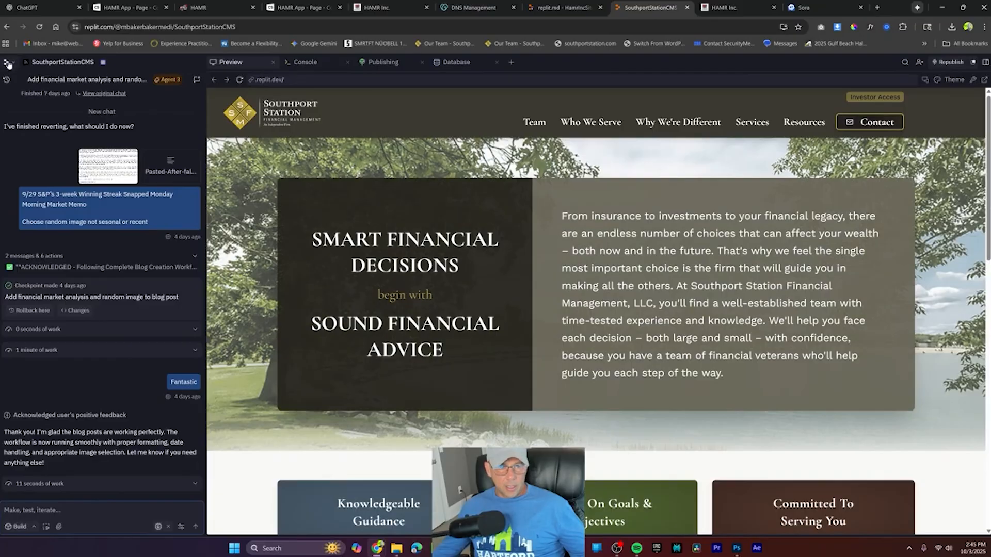
click(11, 62)
click(34, 109)
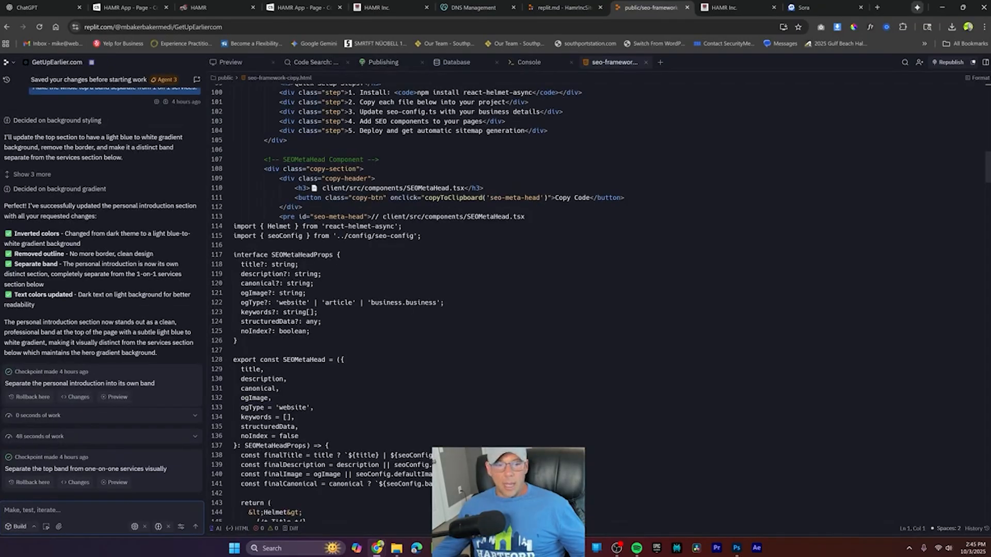
scroll(361, 289, up, 18)
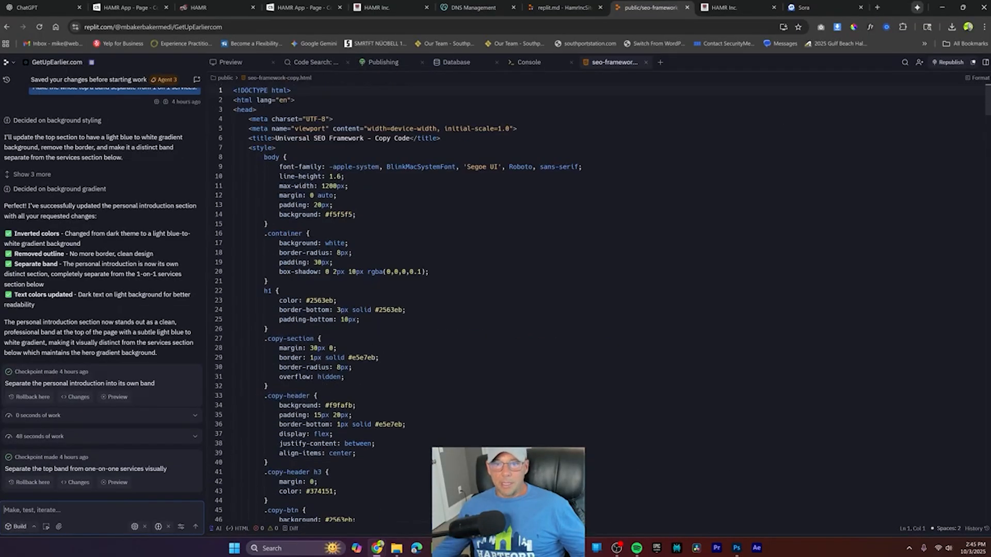
Step: Examine the tables in GetUpEarlier.com's Development Database and its publishing overview
click(456, 62)
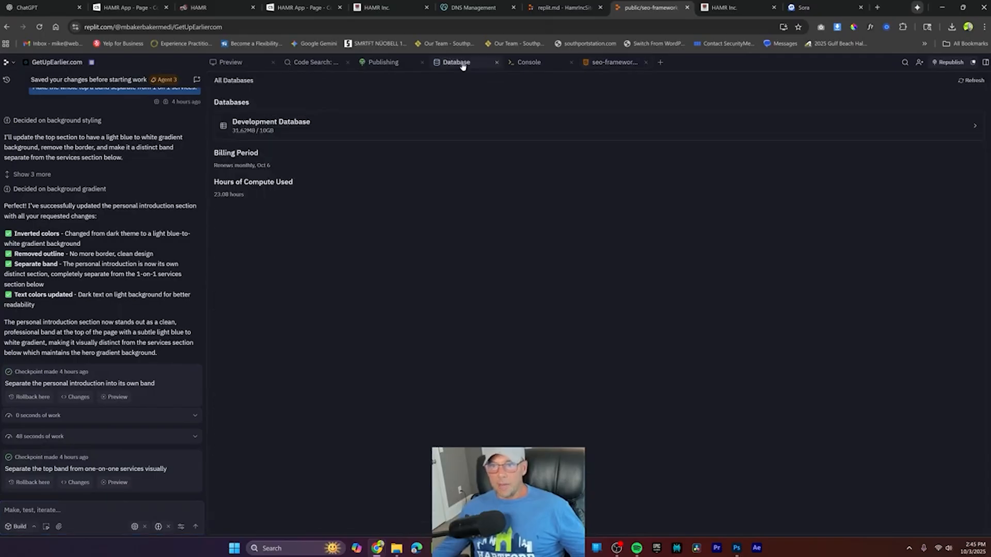
click(268, 128)
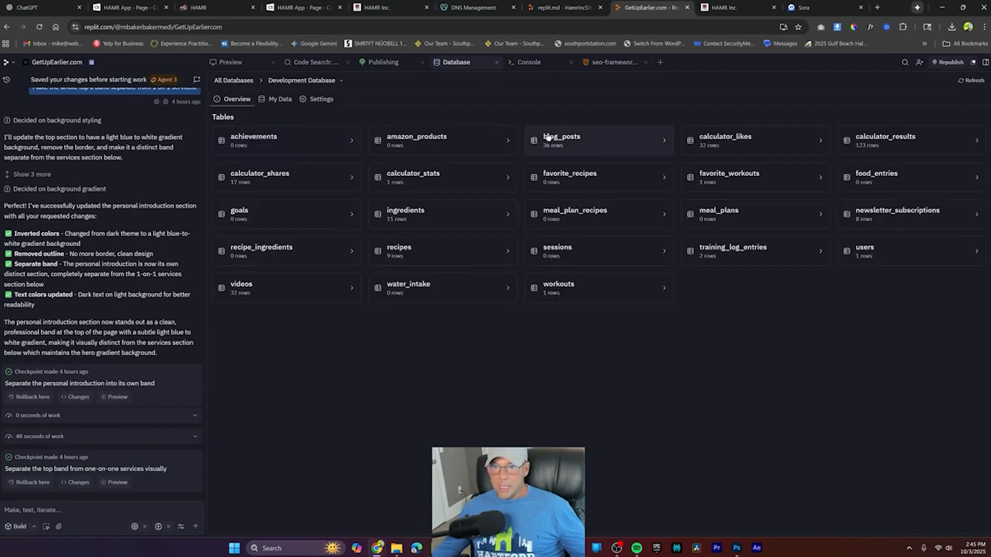
click(379, 62)
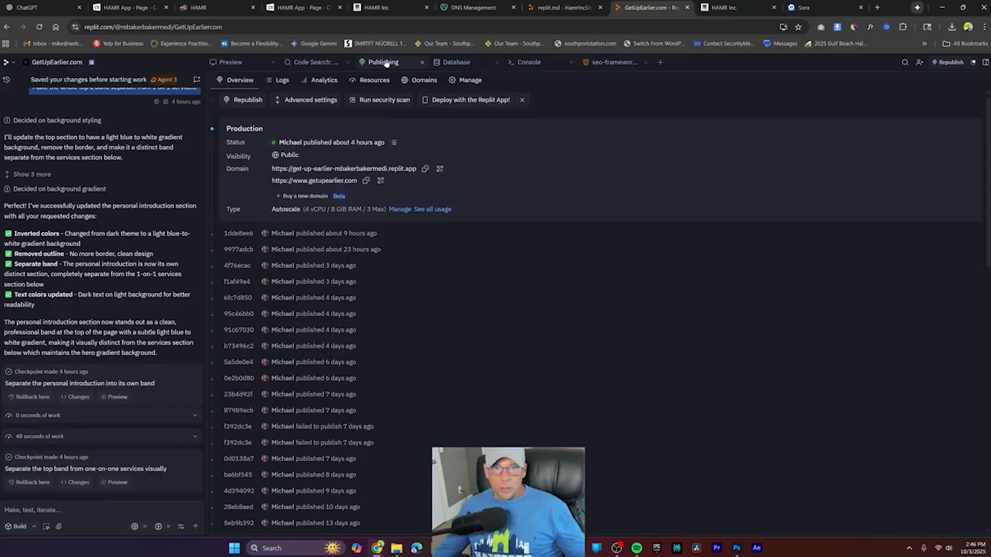
Step: Look through the GetUpEarlier.com home page preview and return to the HamrIncSite project's site preview
click(231, 63)
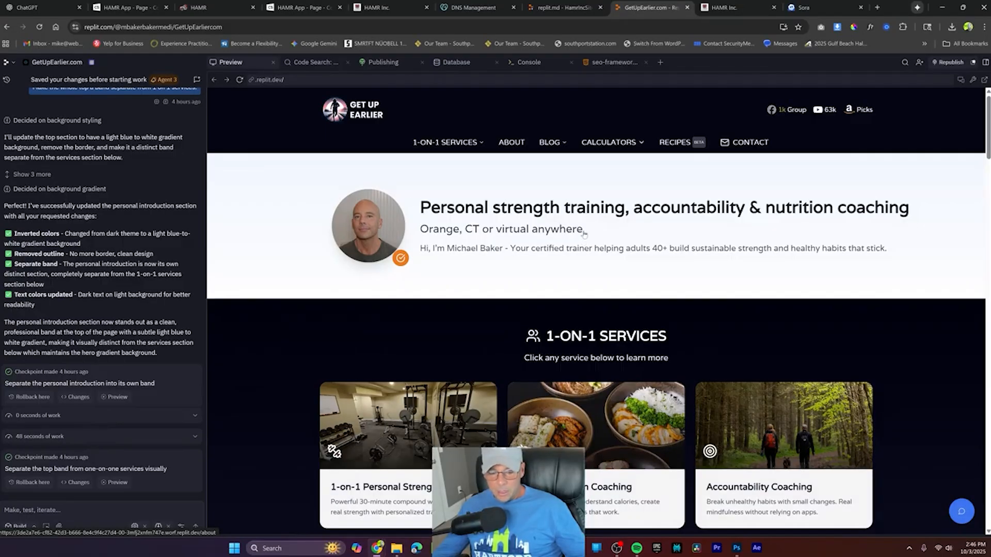
scroll(808, 278, down, 12)
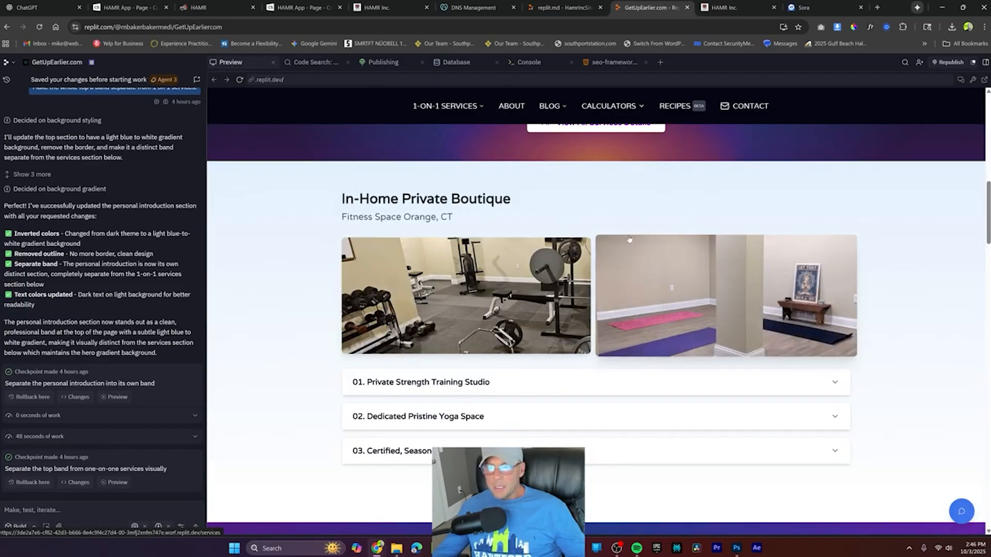
scroll(729, 253, up, 10)
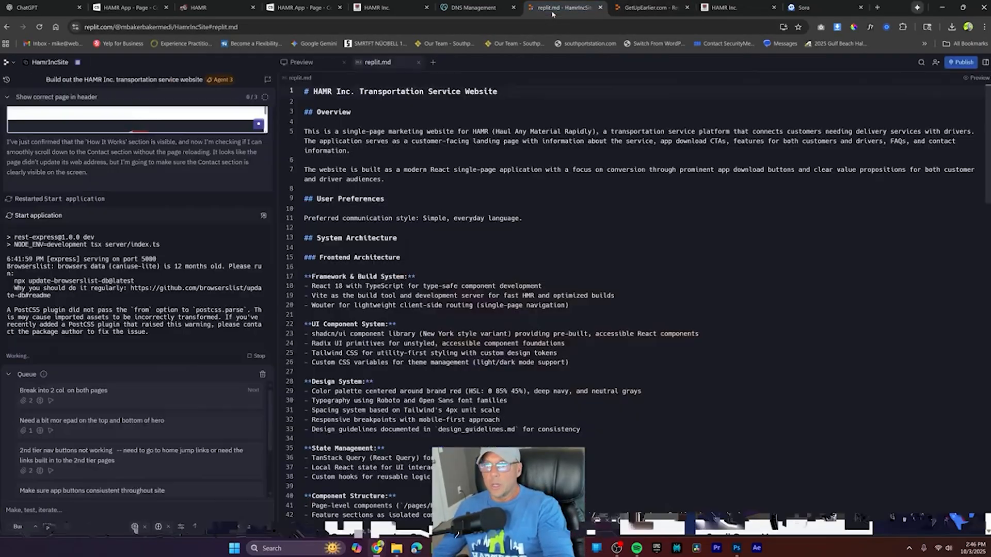
click(561, 8)
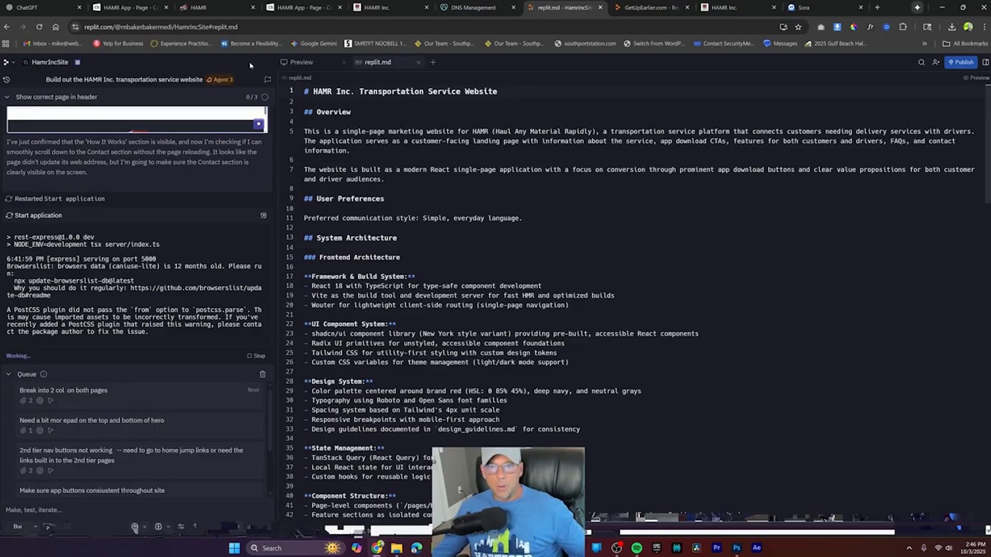
click(304, 63)
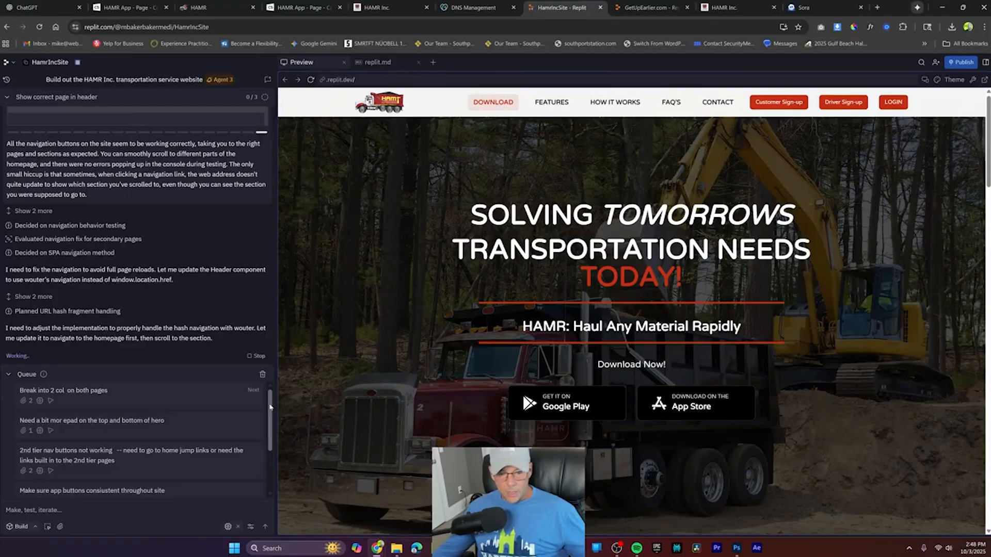
Step: Inspect the agent's testing, autonomy, high power model, web search and image generation options without changing them
click(250, 526)
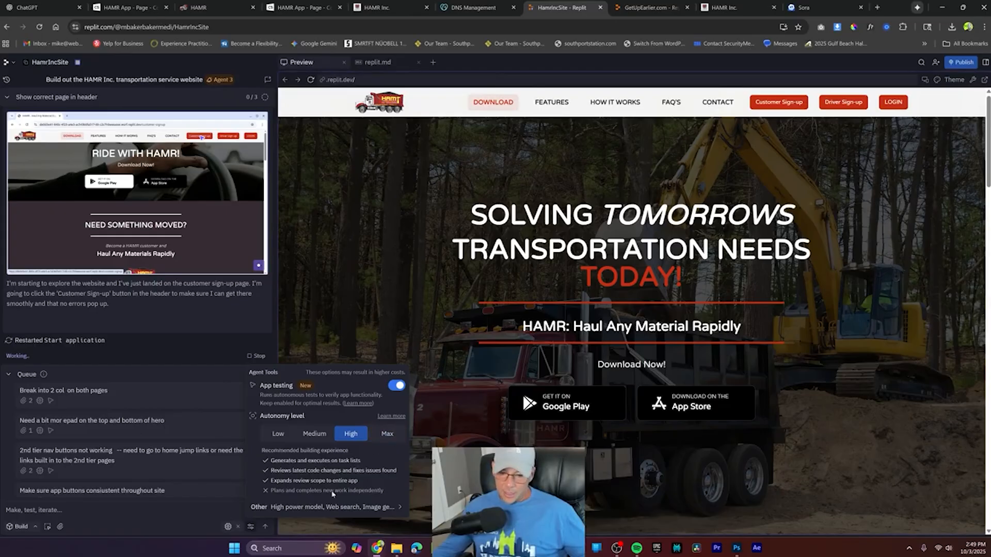
click(363, 504)
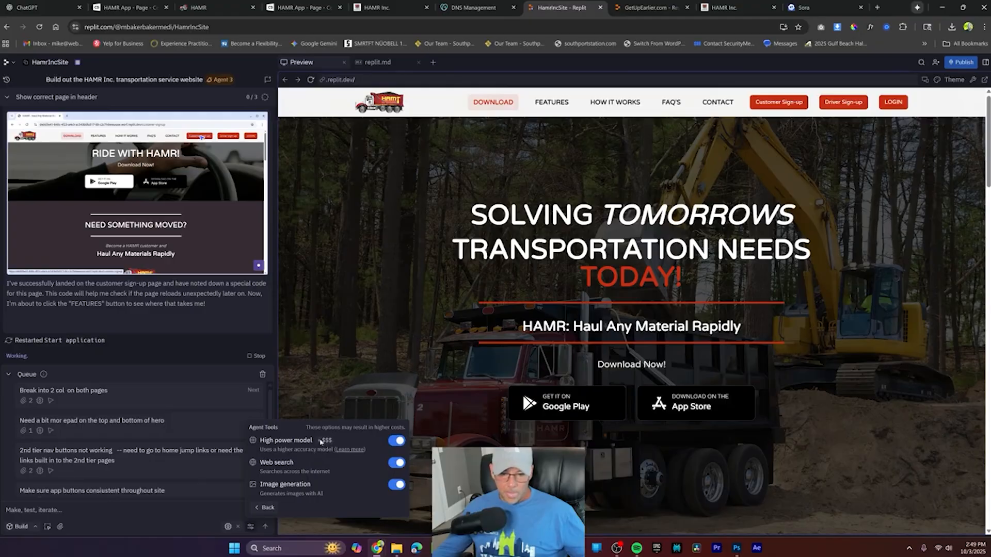
mouse_move(327, 441)
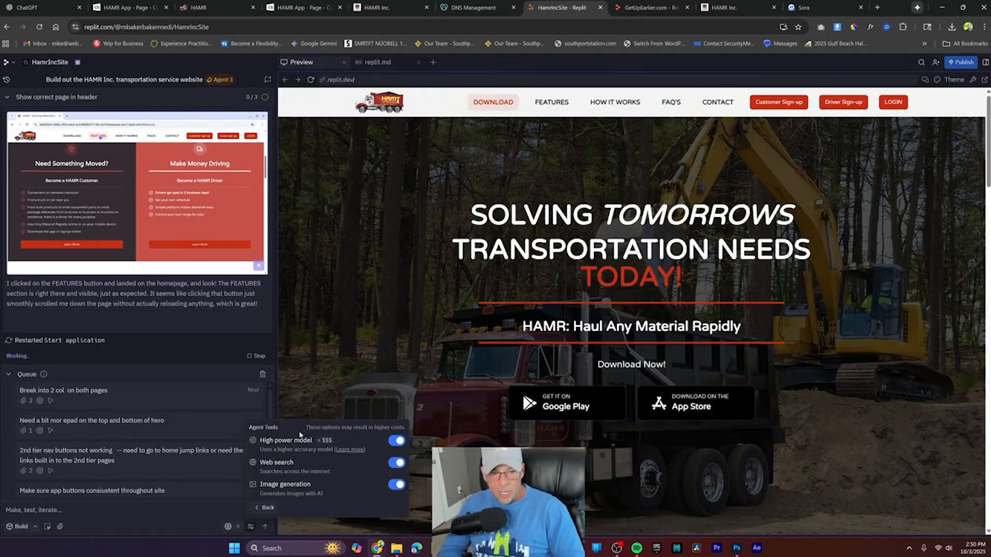
click(120, 307)
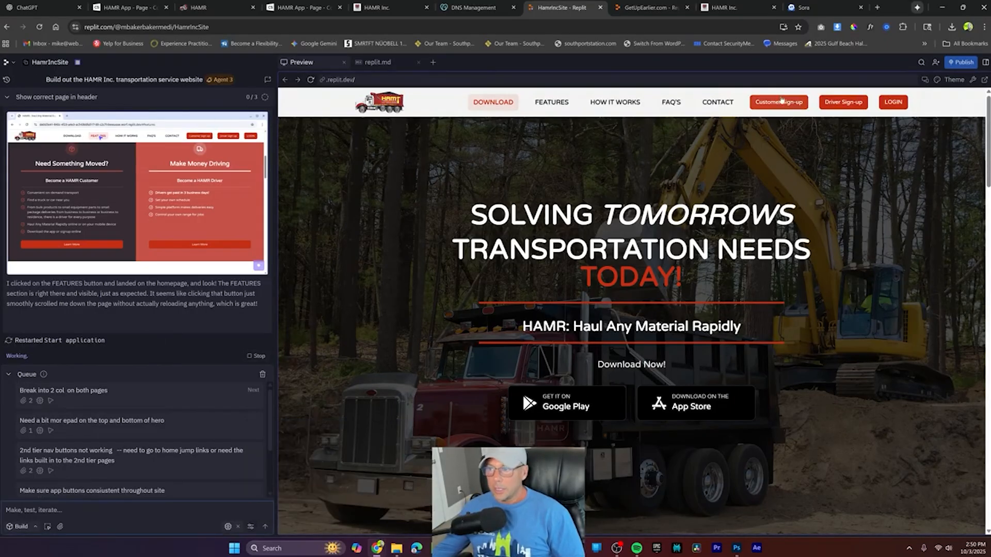
Step: Review the driver sign-up page in the HAMR site preview
click(841, 105)
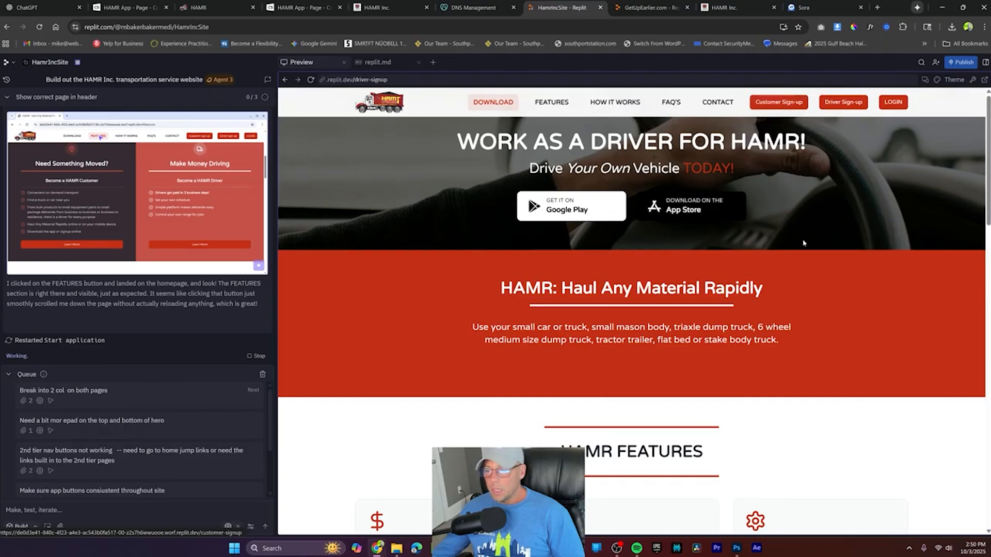
scroll(802, 241, down, 15)
scroll(824, 277, up, 10)
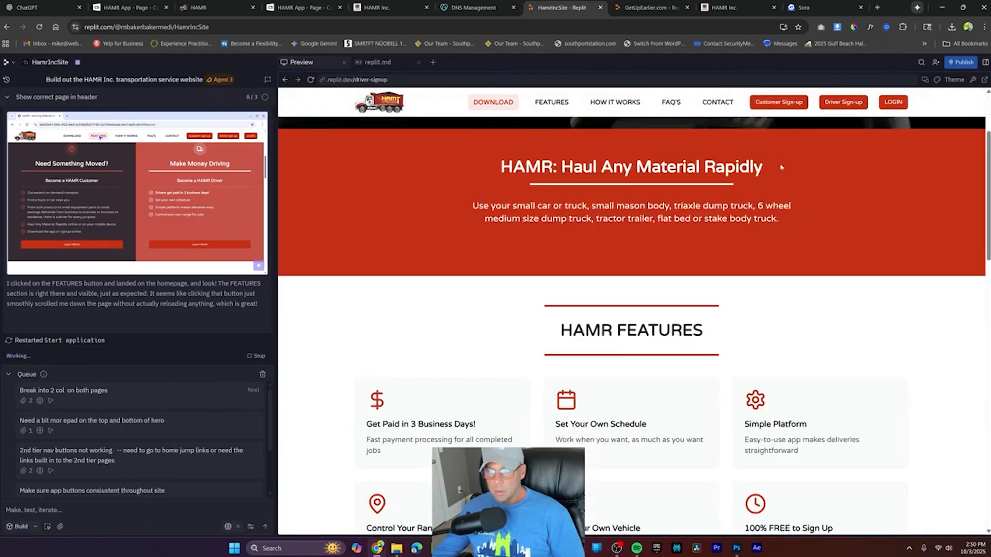
Step: Review the customer sign-up page, test the header's Contact link from it and return to the customer sign-up page
click(780, 106)
scroll(809, 245, down, 15)
scroll(815, 262, down, 4)
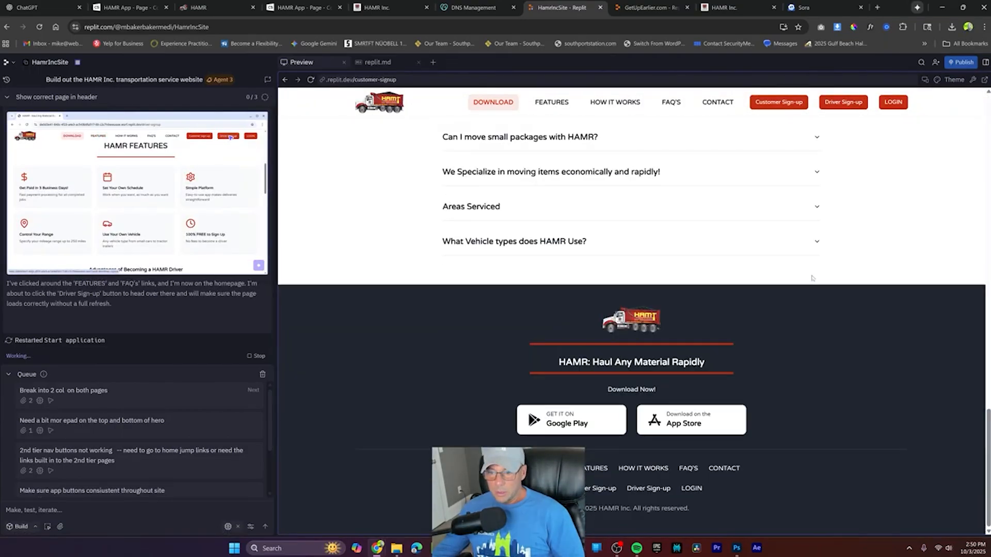
scroll(805, 256, up, 20)
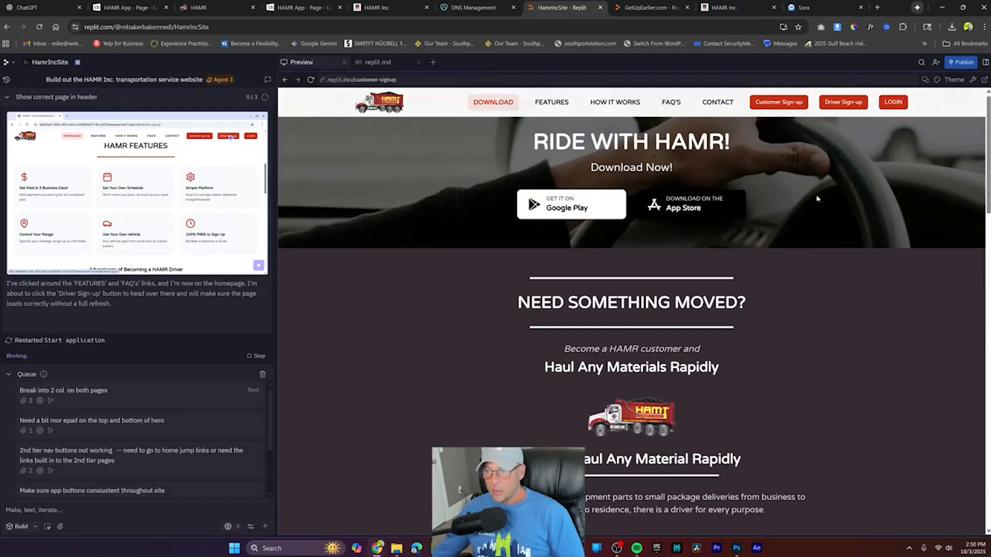
click(714, 106)
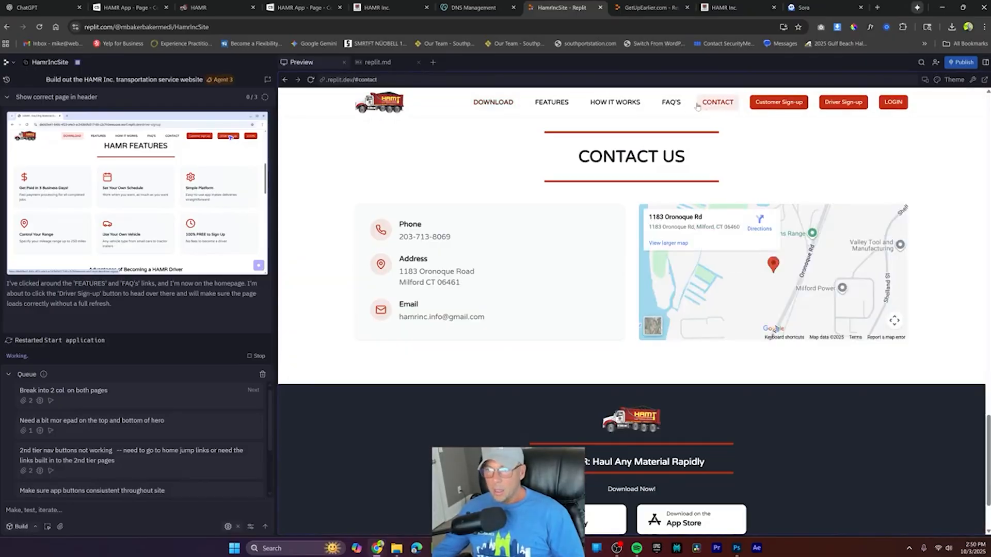
click(779, 102)
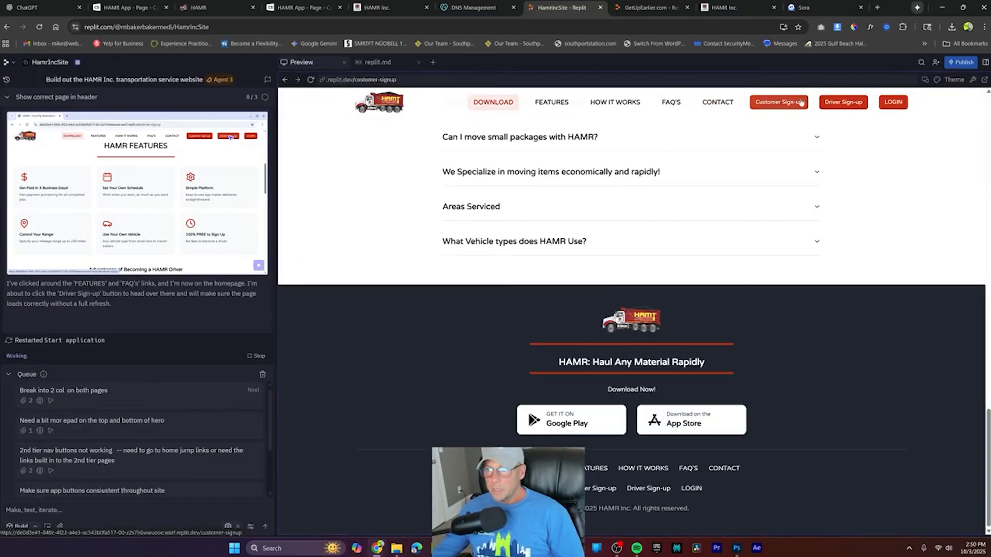
Step: Test the Contact, How It Works and FAQ's header links from the driver sign-up page and return to the HAMR home page
click(832, 105)
click(717, 102)
click(608, 102)
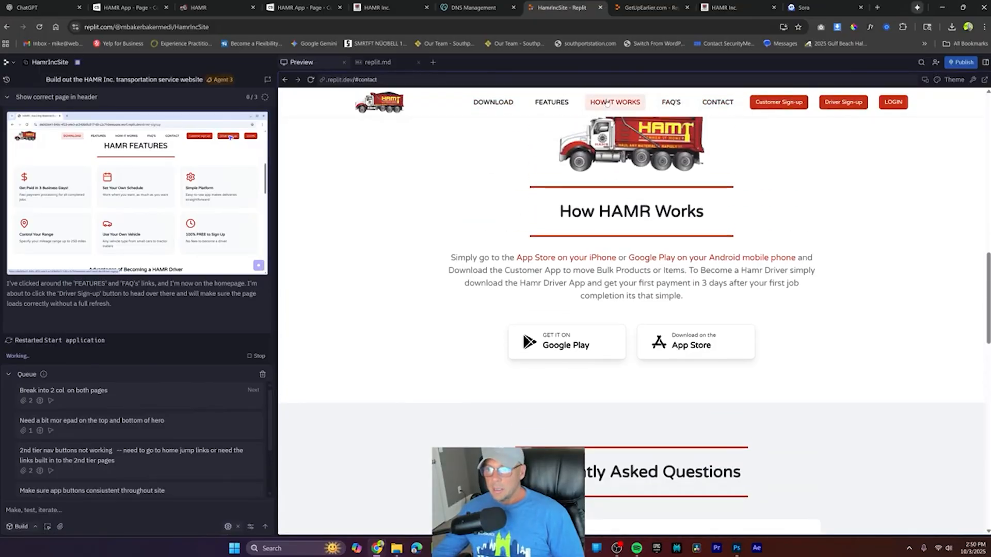
click(837, 104)
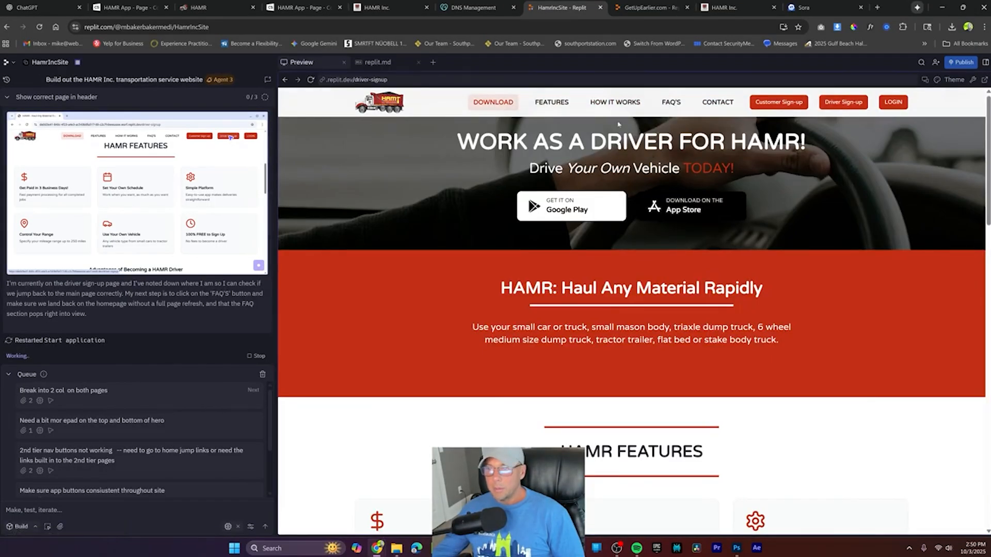
click(614, 102)
click(673, 106)
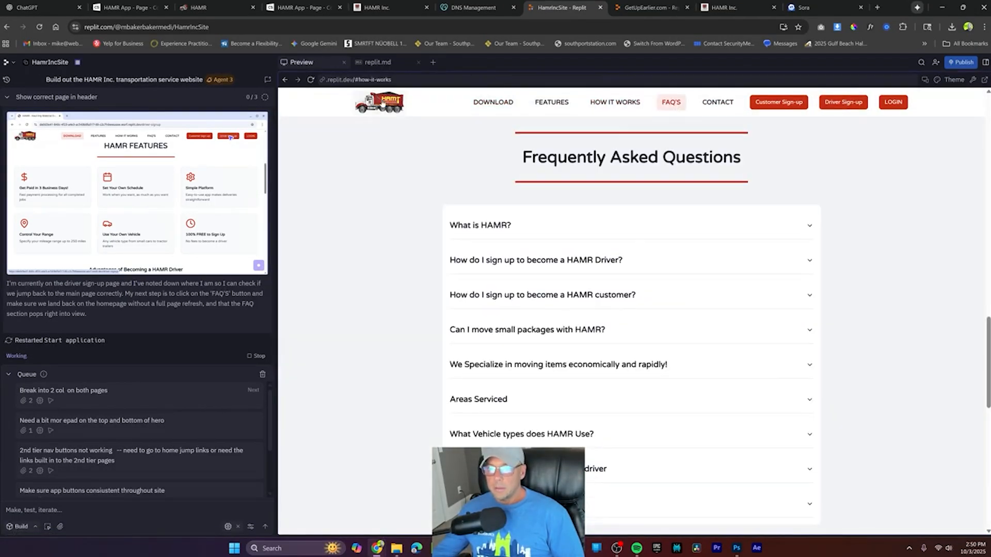
click(383, 103)
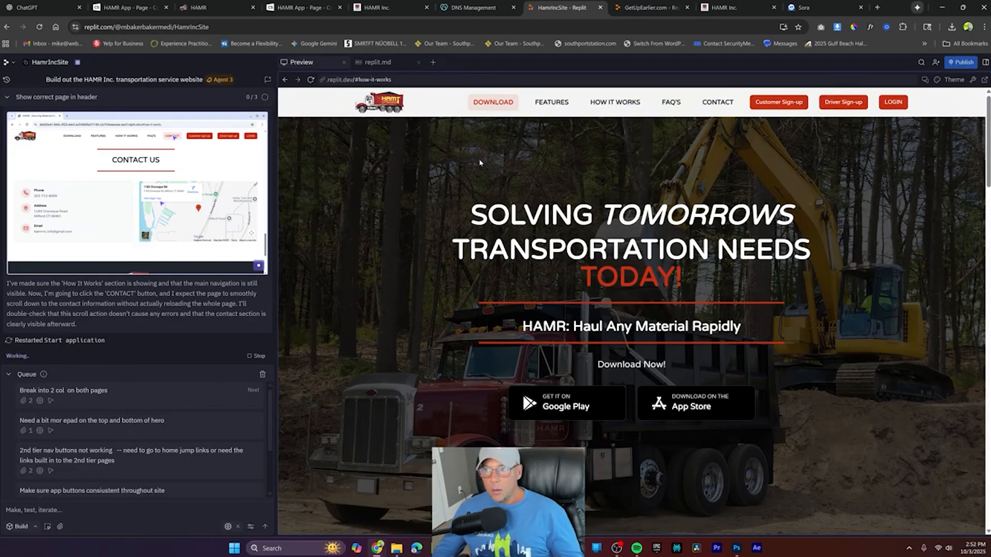
Step: Switch to the GetUpEarlier.com project and open the Hartford Marathon Training Log 2025 post from its category and from the full blog list
click(647, 8)
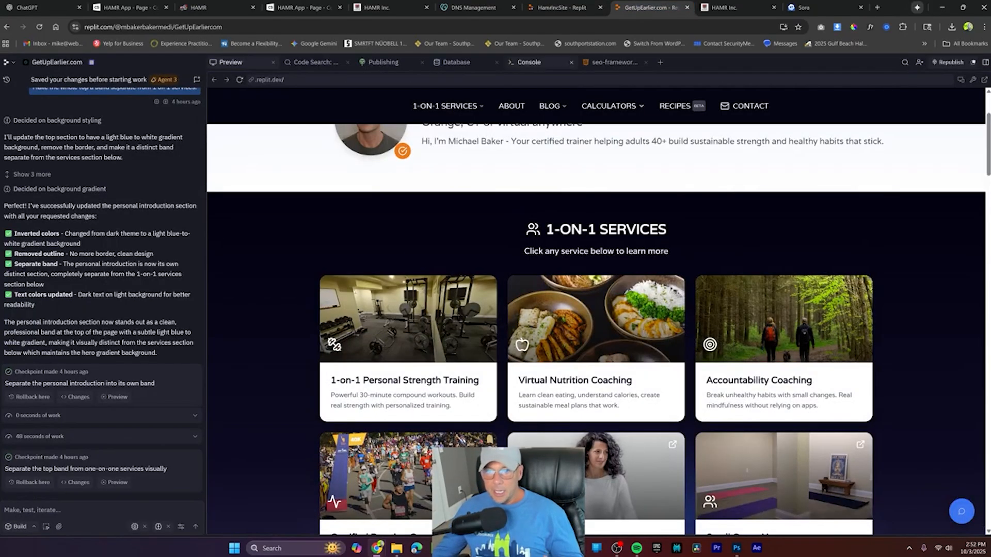
scroll(421, 128, down, 1)
mouse_move(548, 142)
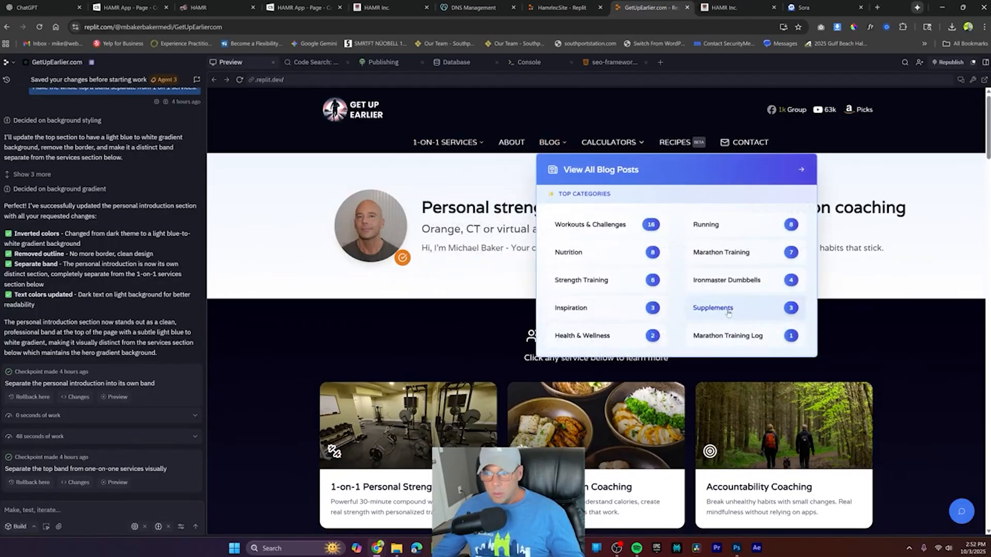
click(737, 337)
click(455, 375)
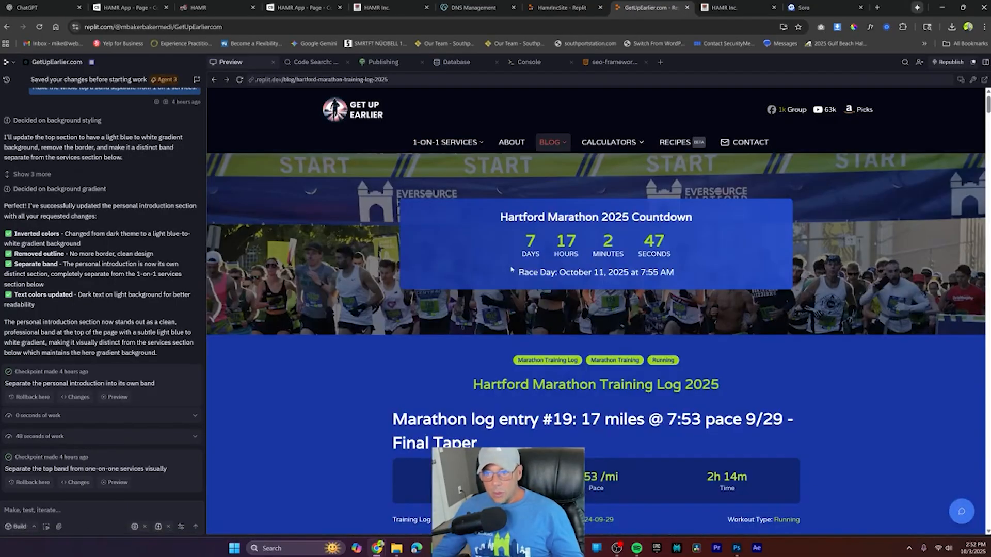
mouse_move(549, 143)
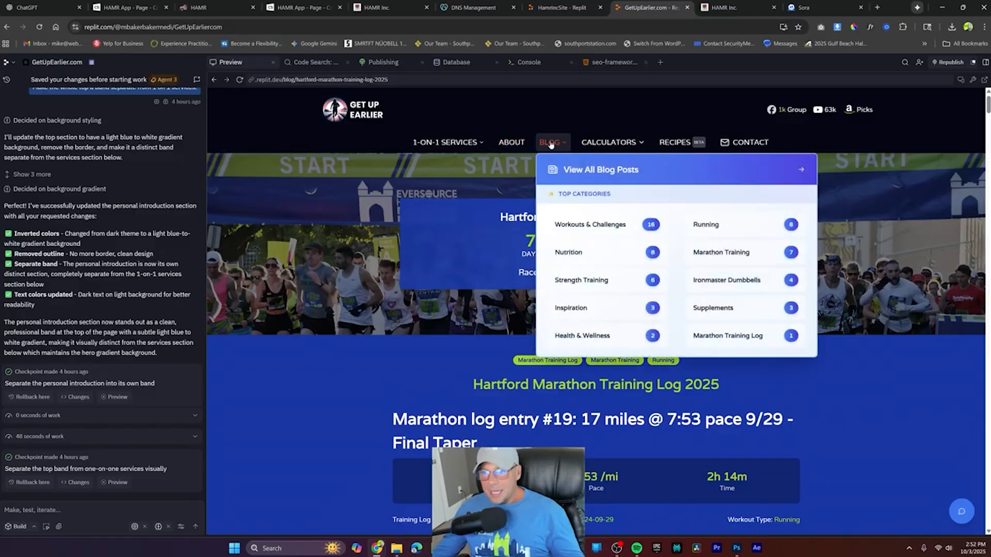
click(594, 171)
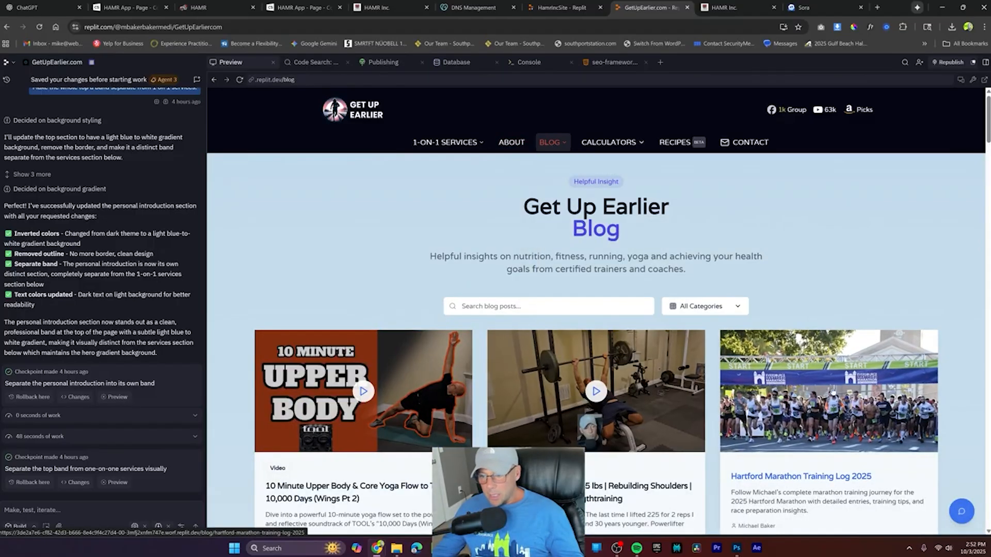
click(798, 365)
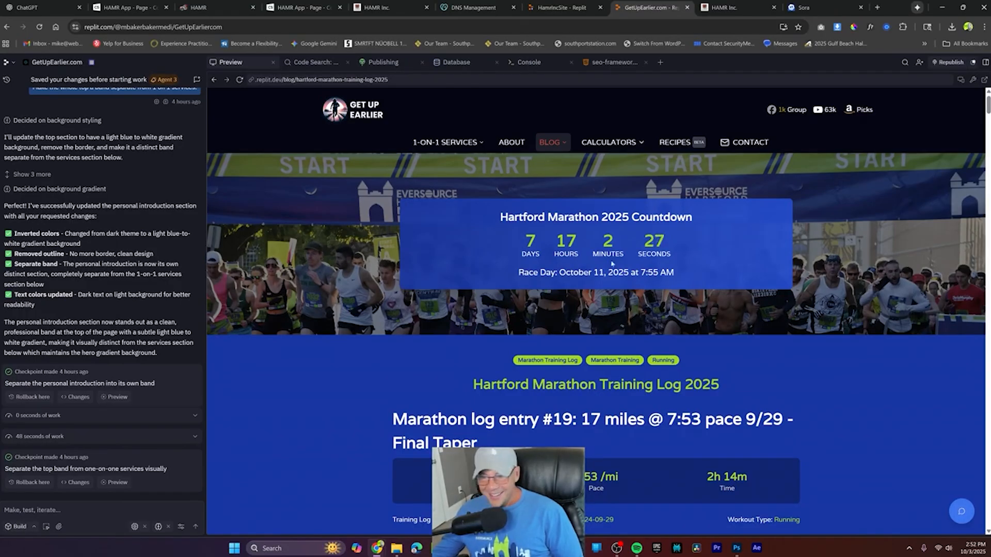
Step: Read through the entries, run tracks and photos in the Hartford Marathon Training Log 2025 post
scroll(596, 309, down, 5)
scroll(596, 310, down, 5)
scroll(596, 310, down, 16)
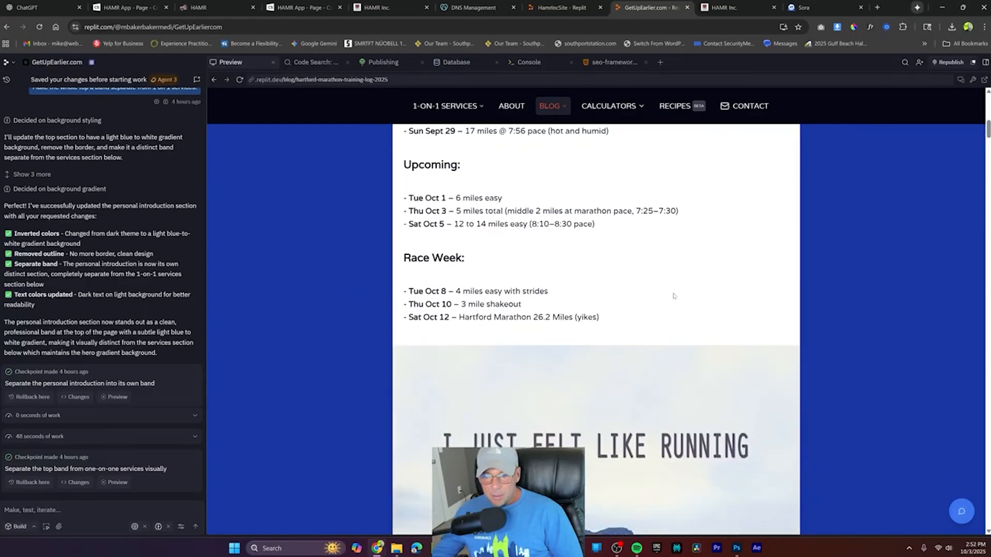
scroll(677, 298, down, 20)
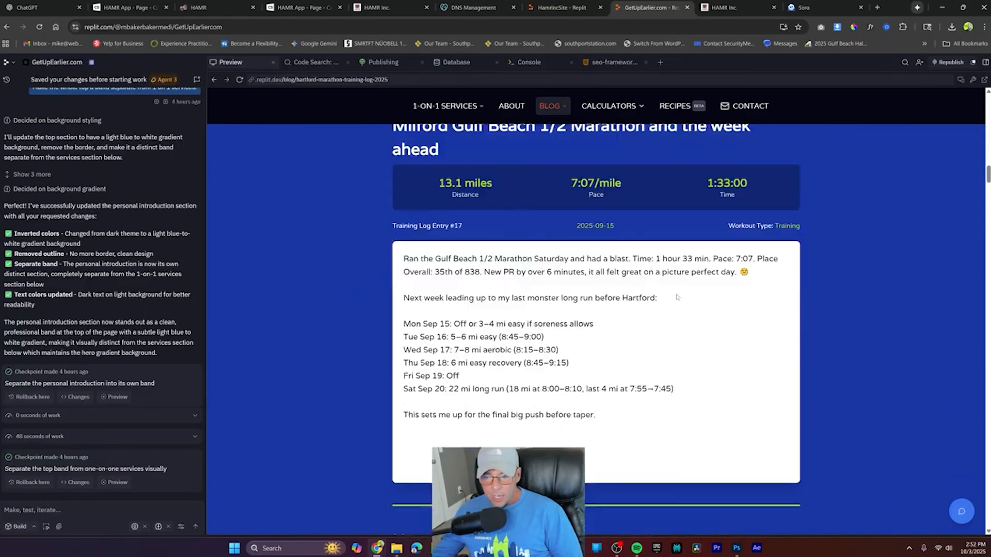
scroll(677, 298, down, 5)
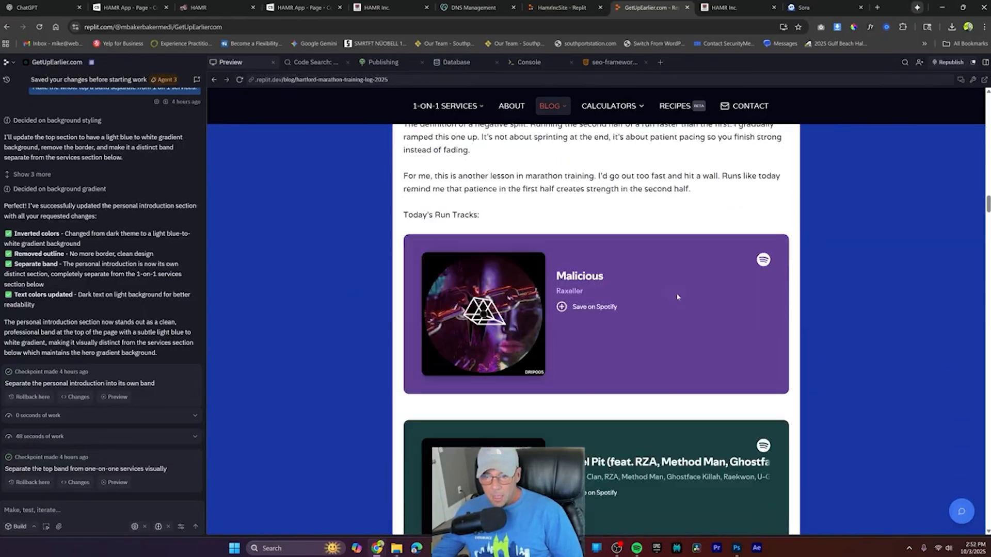
scroll(678, 300, up, 7)
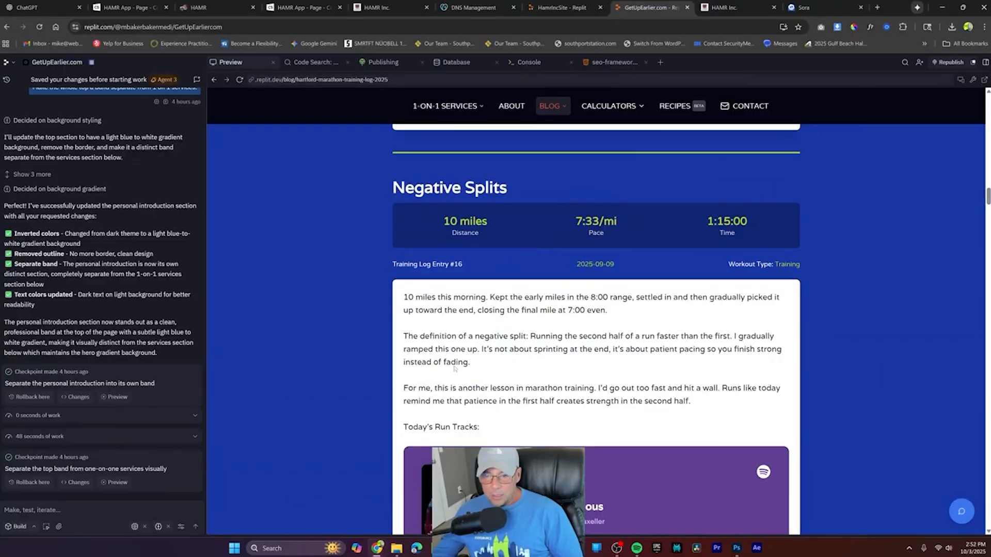
scroll(617, 360, down, 2)
scroll(671, 347, down, 15)
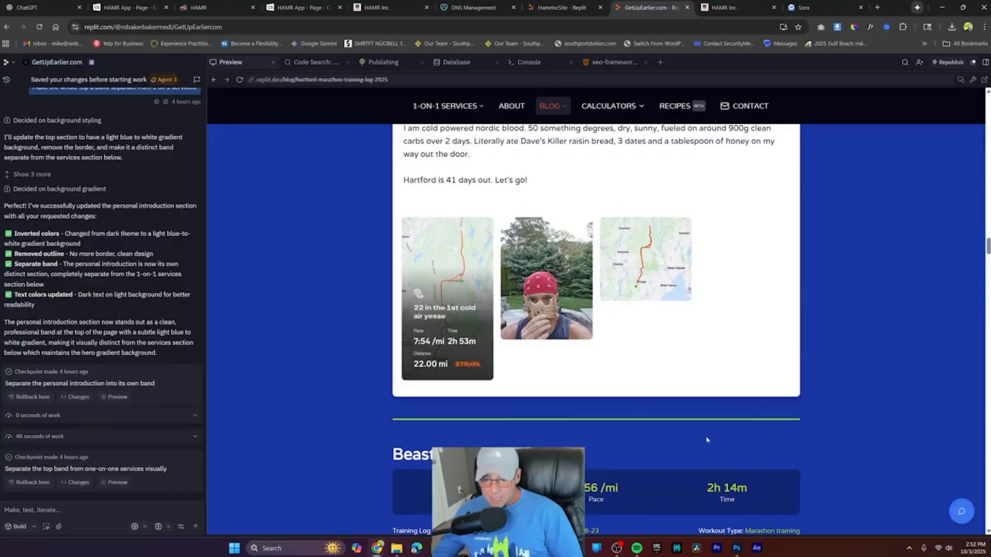
Step: Look briefly at the Spotify window, return to the training log post and show the site's blog categories
click(638, 548)
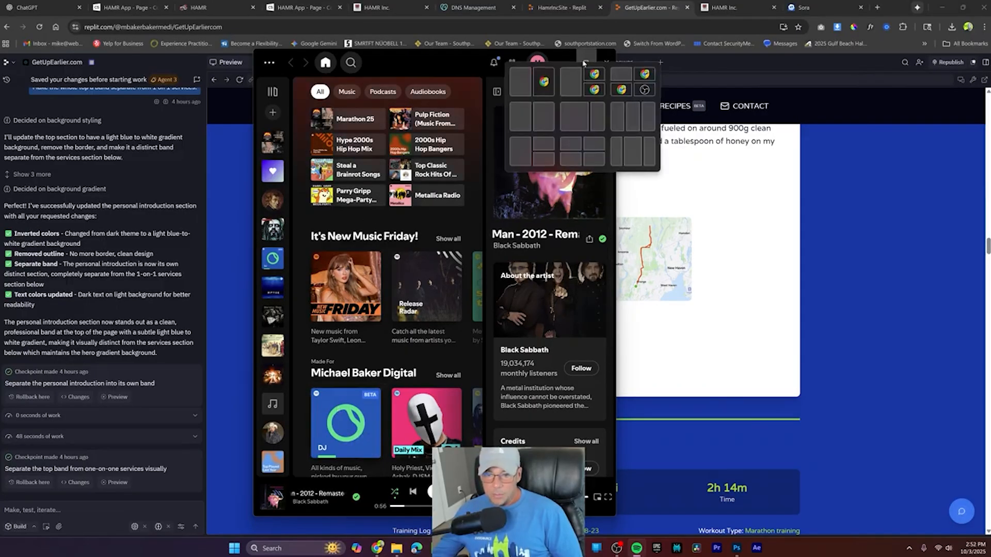
click(566, 62)
mouse_move(550, 105)
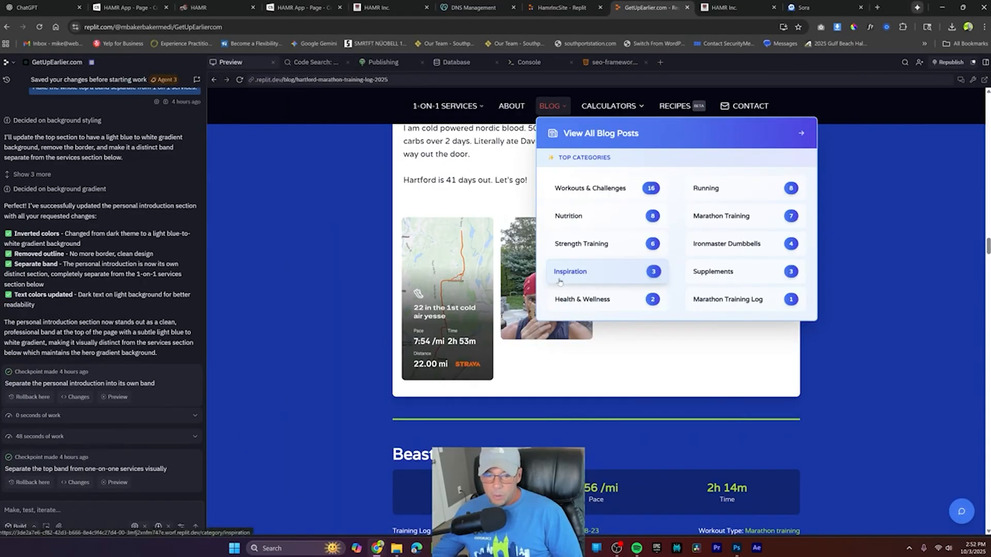
Step: Switch to Sora and view the recent image generations and the My media library
click(810, 6)
click(956, 68)
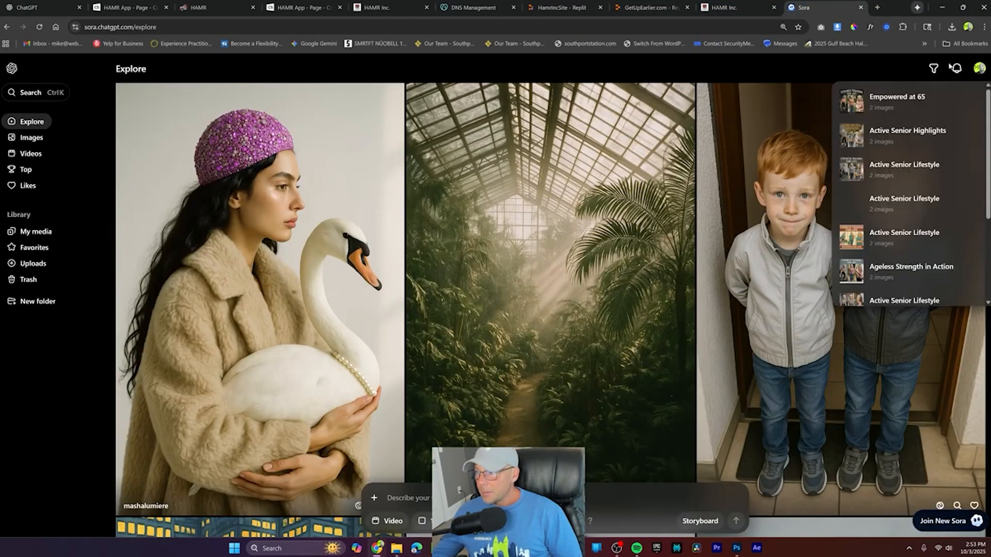
scroll(929, 134, down, 3)
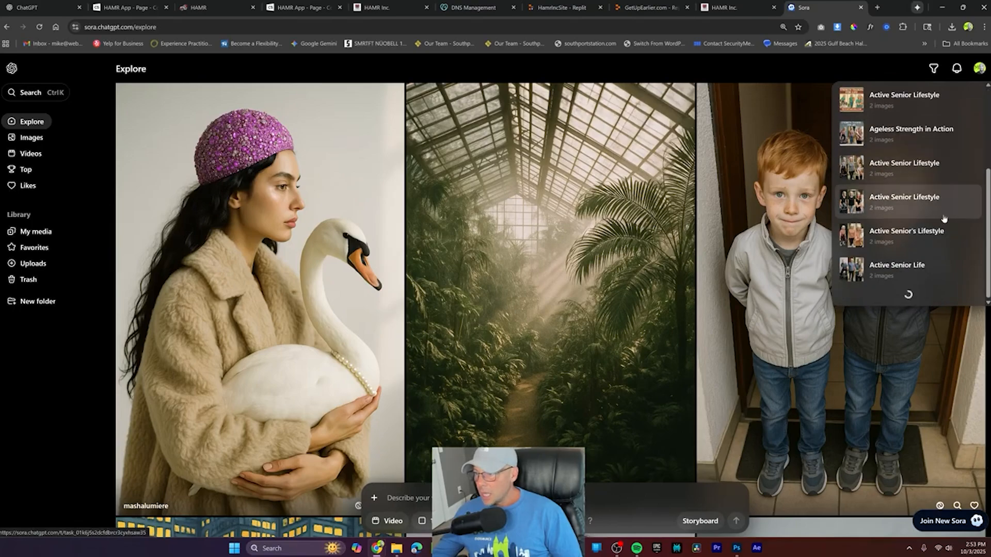
click(29, 234)
click(30, 234)
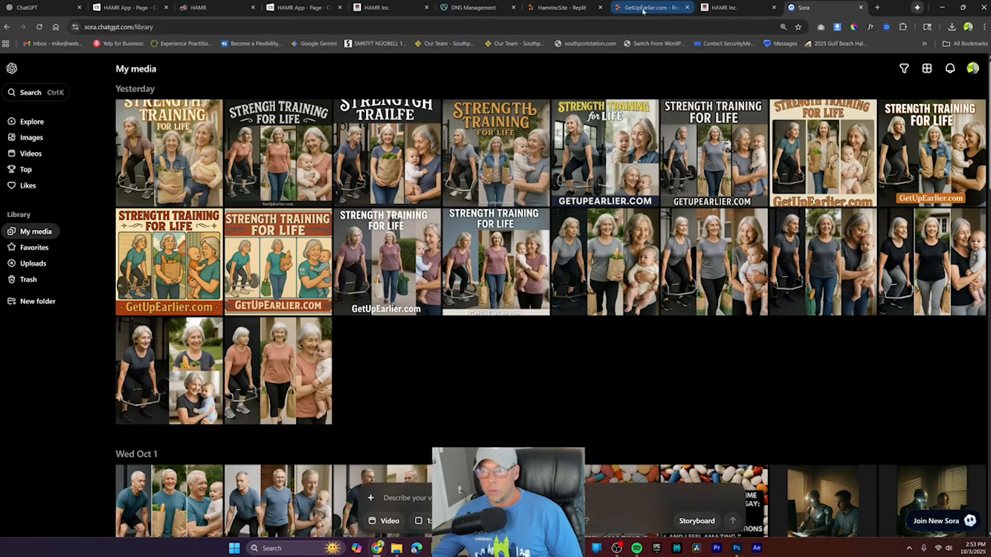
Step: Return to the HamrIncSite project and review the driver sign-up page down to its Frequently Asked Questions
click(562, 8)
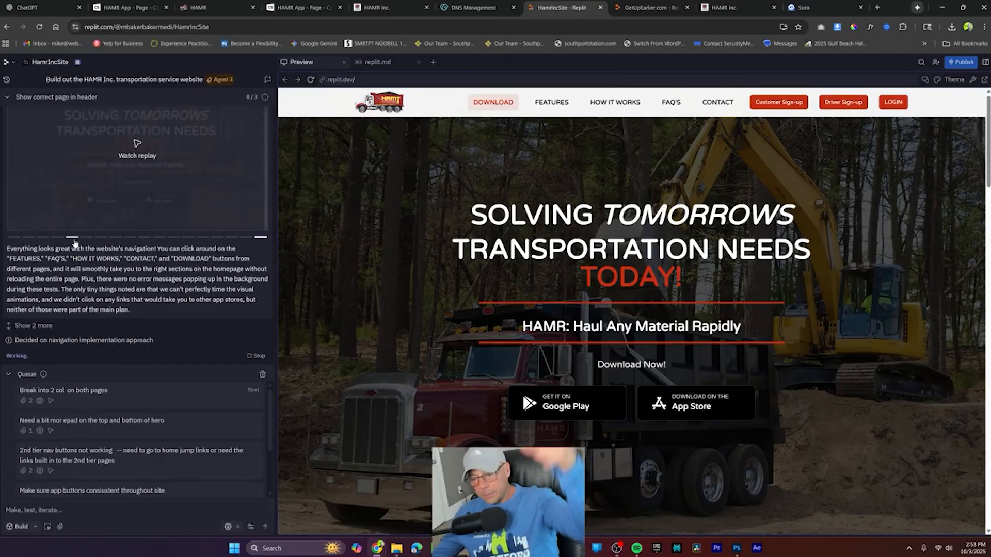
click(842, 103)
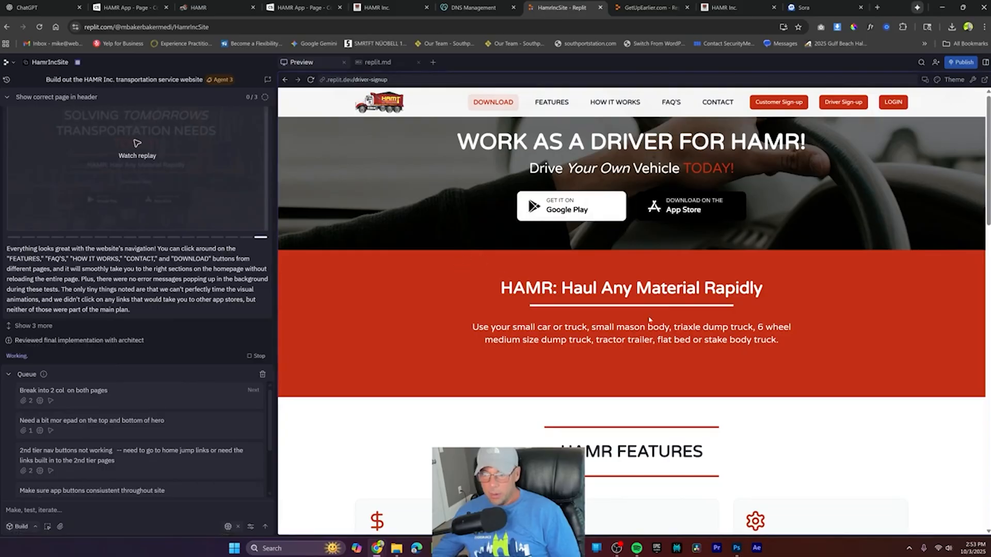
scroll(649, 320, down, 6)
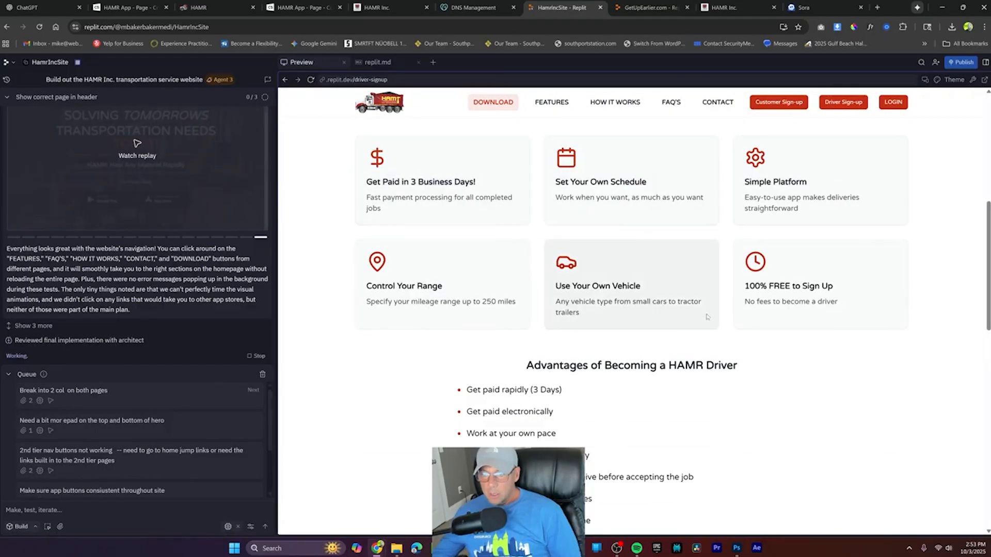
scroll(712, 316, down, 4)
scroll(508, 278, up, 2)
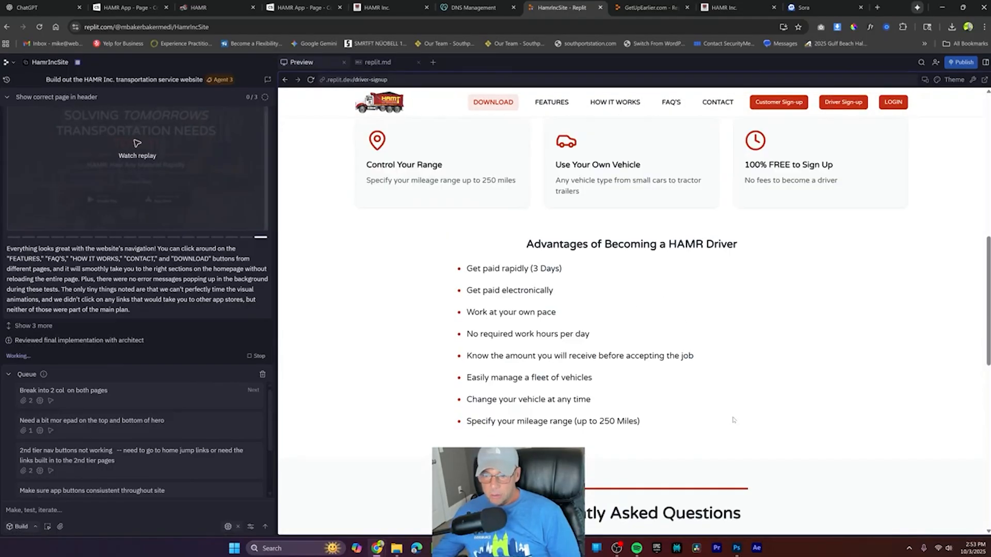
scroll(732, 420, down, 6)
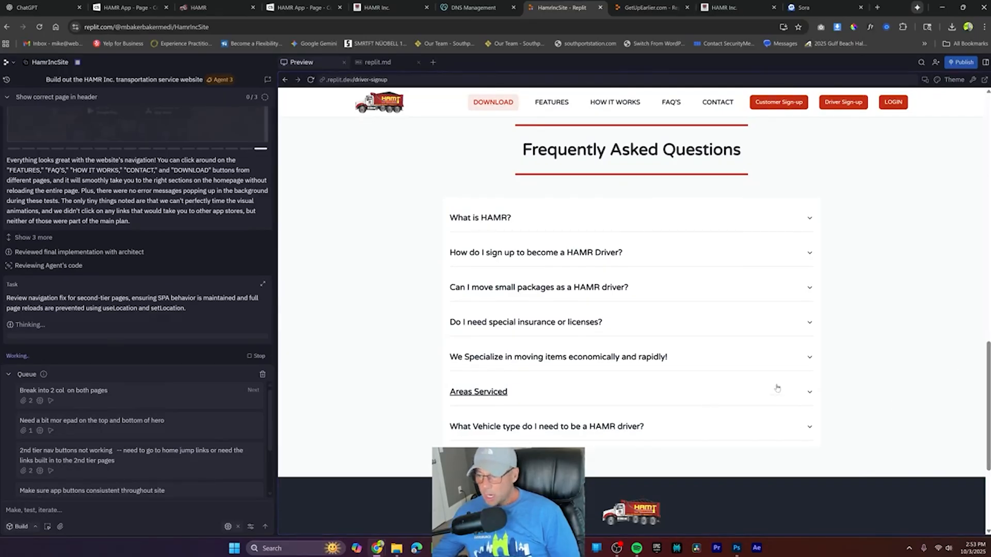
Step: Compare the FAQ answer text on the driver sign-up and home pages, expanding "How do I sign up to become a HAMR Driver?" on each
click(495, 252)
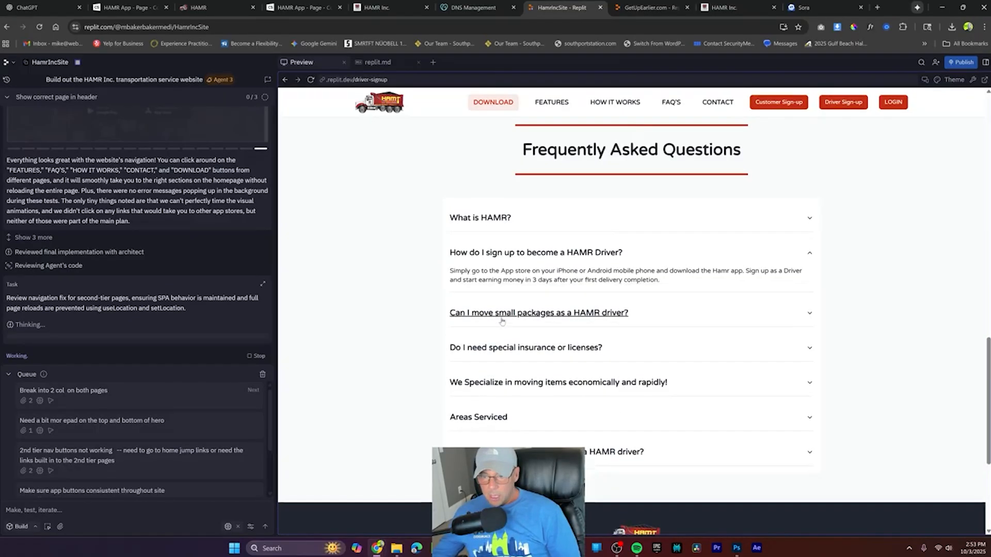
click(504, 311)
click(485, 336)
click(396, 98)
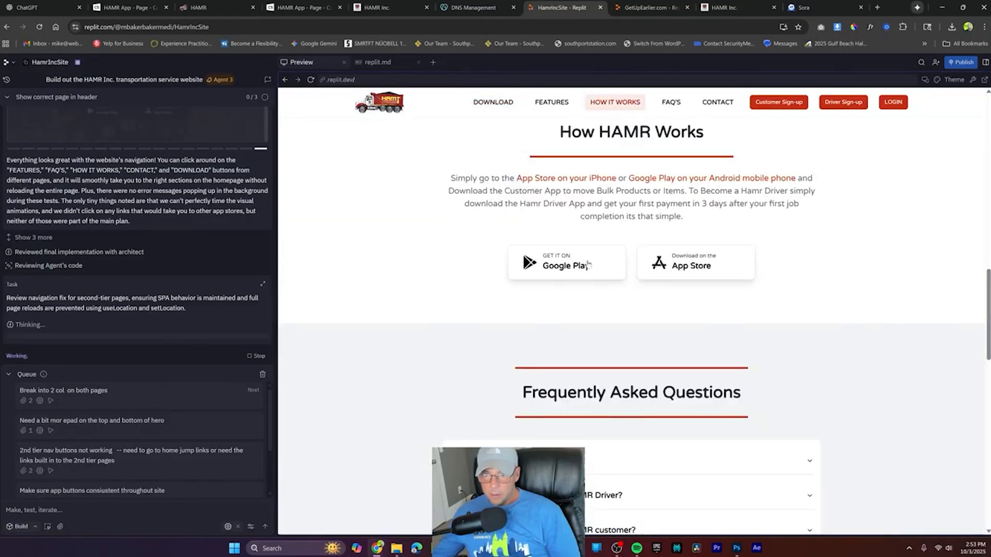
scroll(731, 218, up, 12)
scroll(541, 444, down, 14)
click(540, 445)
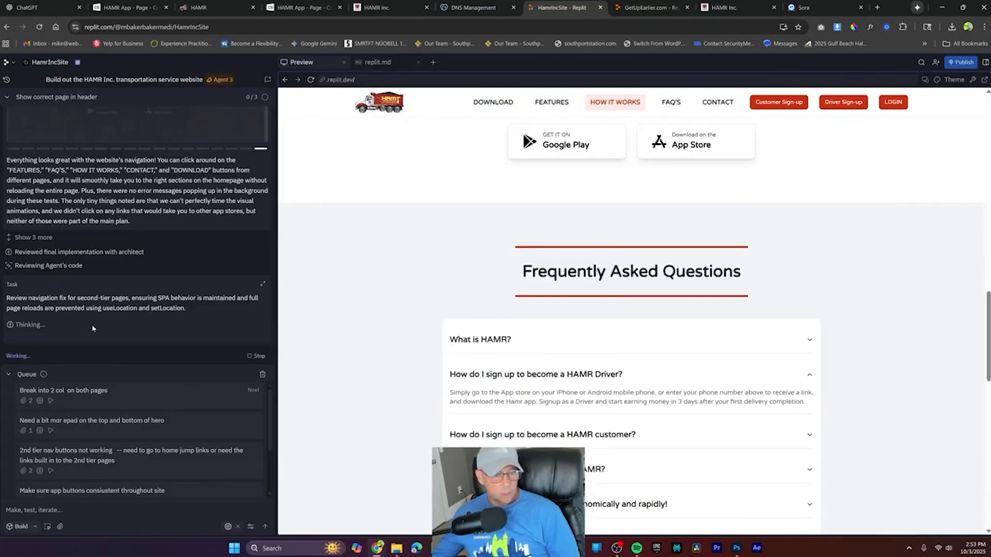
Step: Review the prompts waiting in the agent's queue, from the two-column layout to the larger accordion fonts
scroll(206, 454, down, 3)
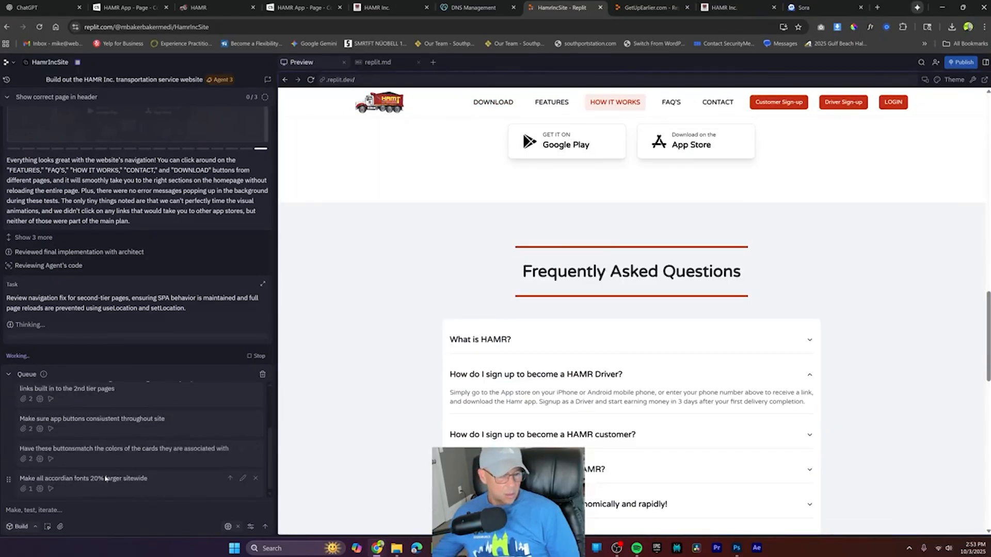
scroll(88, 478, up, 2)
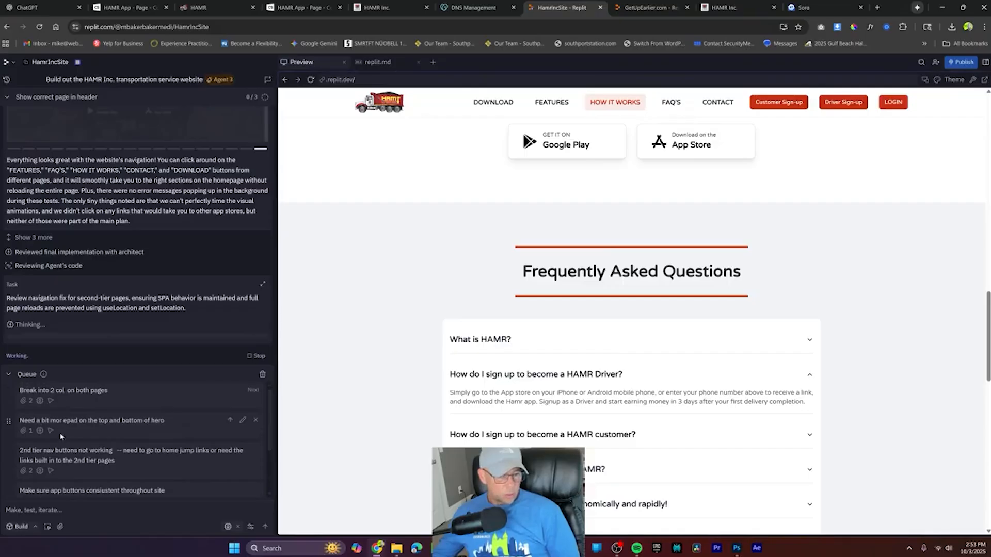
scroll(72, 486, down, 3)
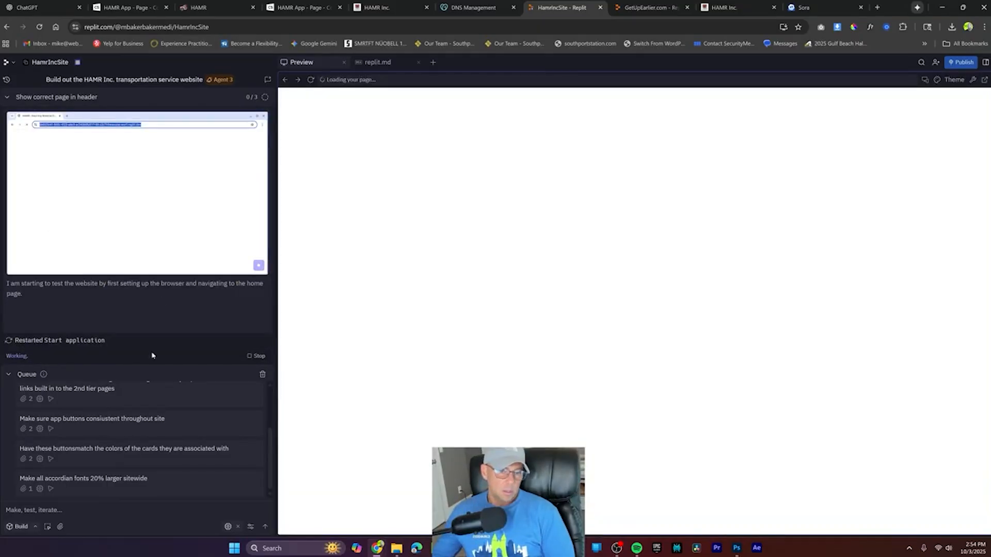
scroll(155, 427, up, 2)
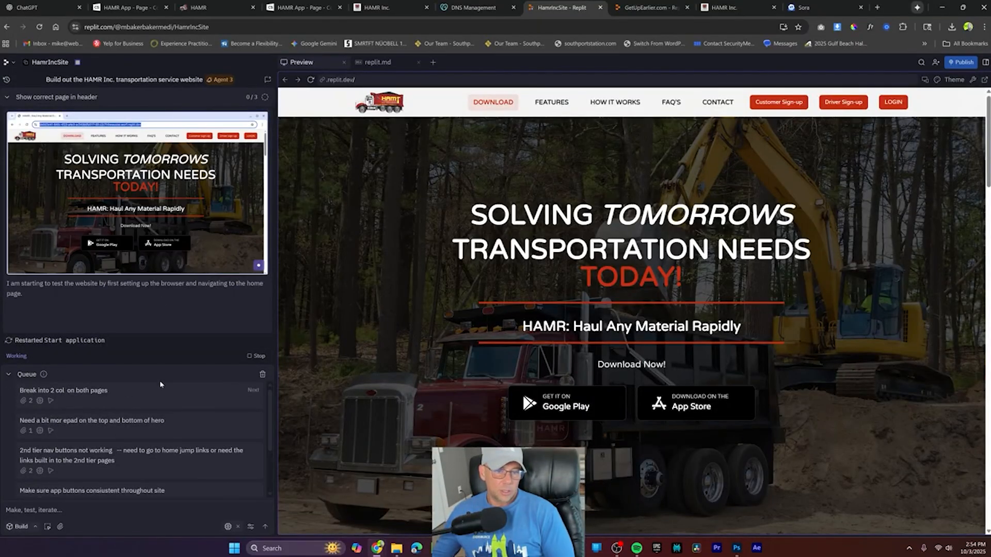
Step: Review the customer sign-up page from its hero to the HAMR Features section and back
click(781, 103)
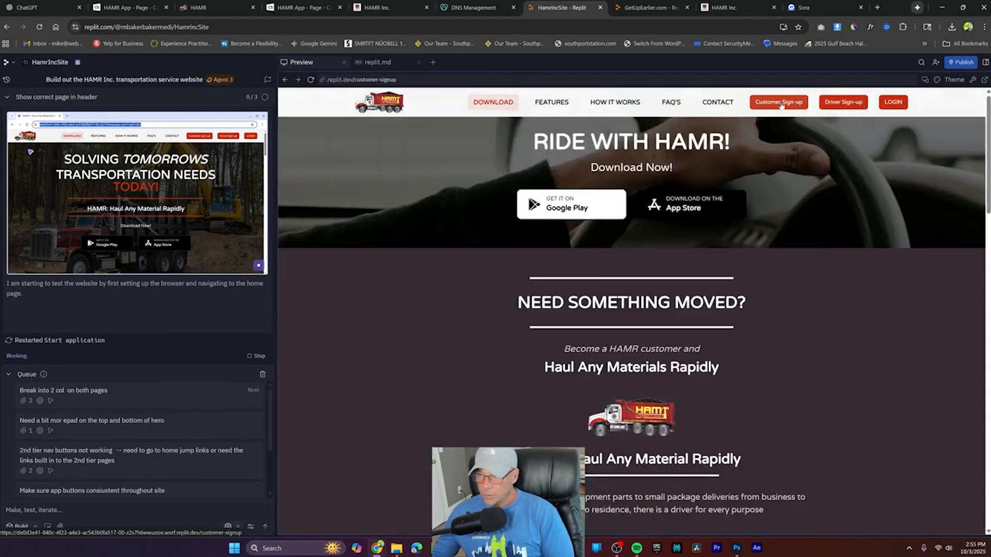
scroll(828, 294, down, 10)
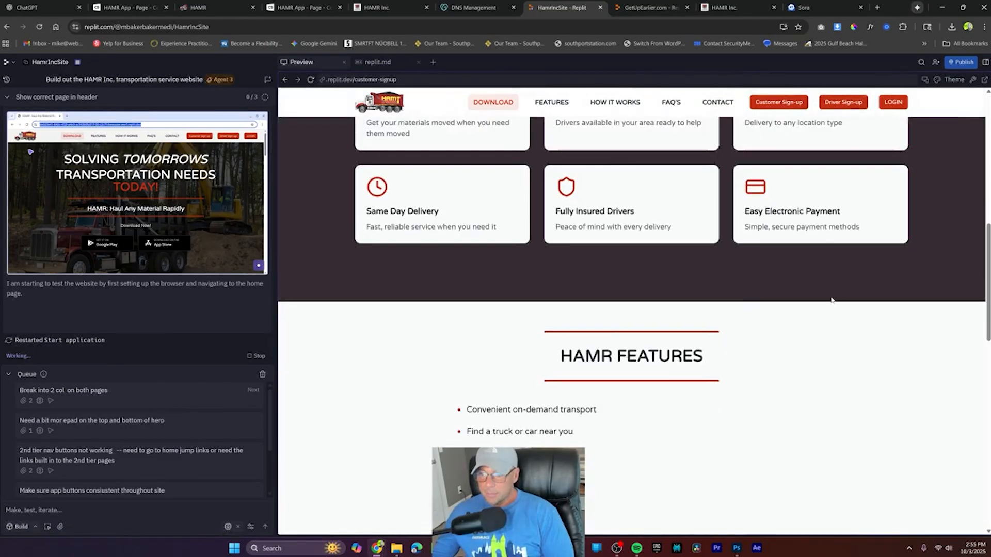
scroll(831, 296, up, 10)
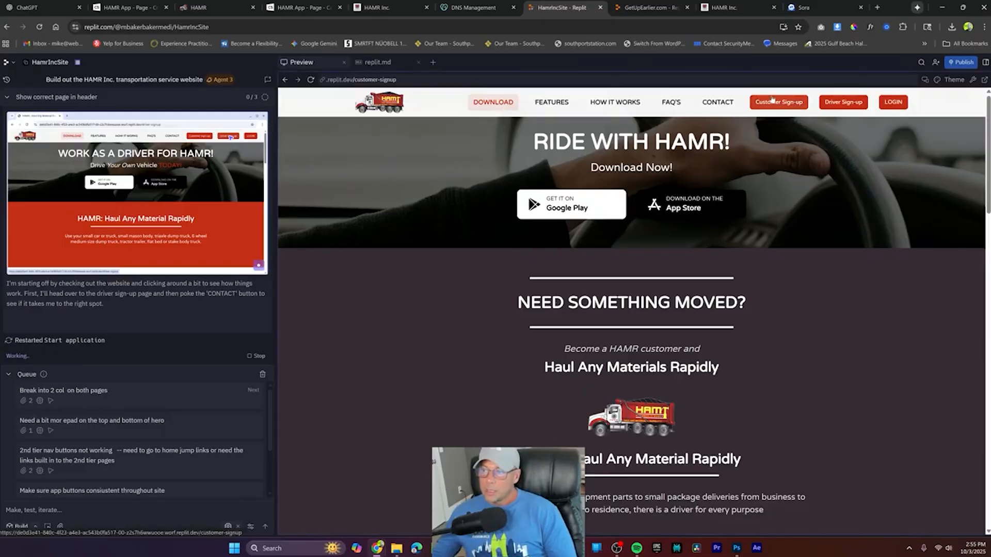
Step: Test the site's header links from the customer sign-up page, visiting Contact, Features and How It Works before returning to Contact
click(720, 103)
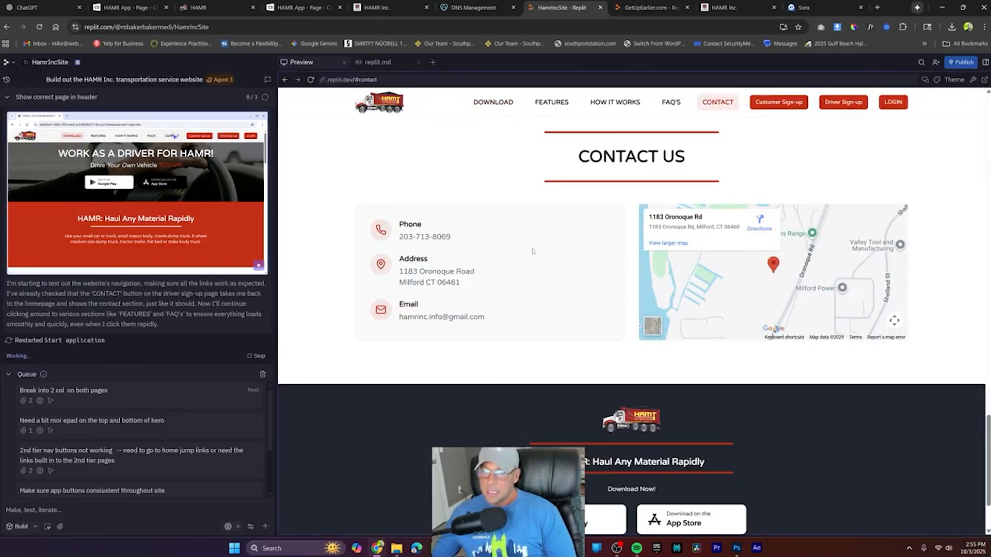
scroll(620, 304, up, 20)
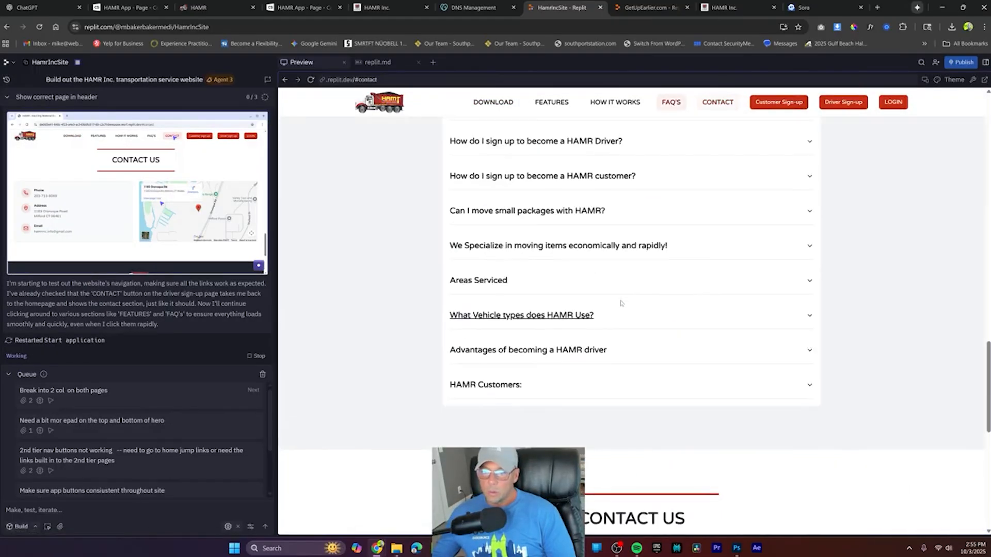
click(551, 106)
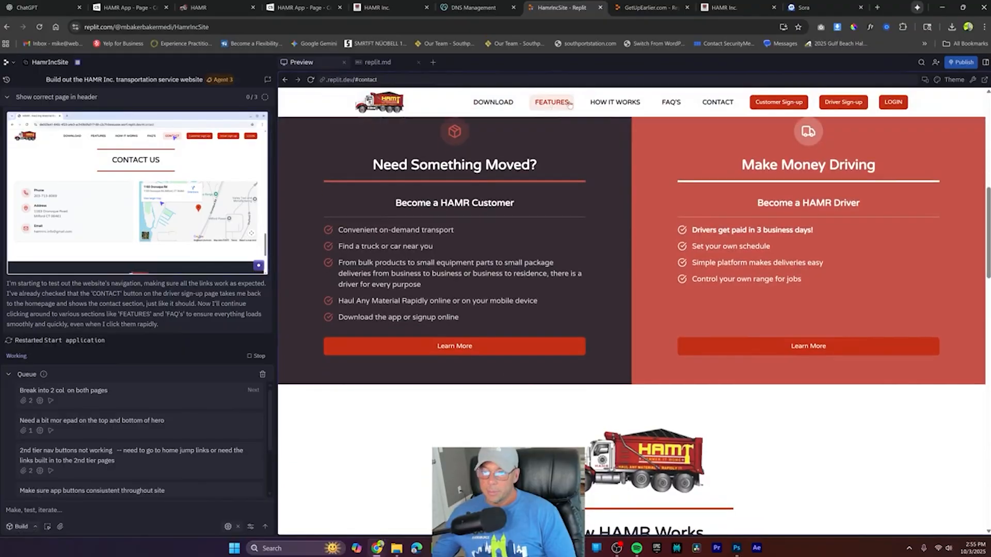
click(641, 104)
click(717, 102)
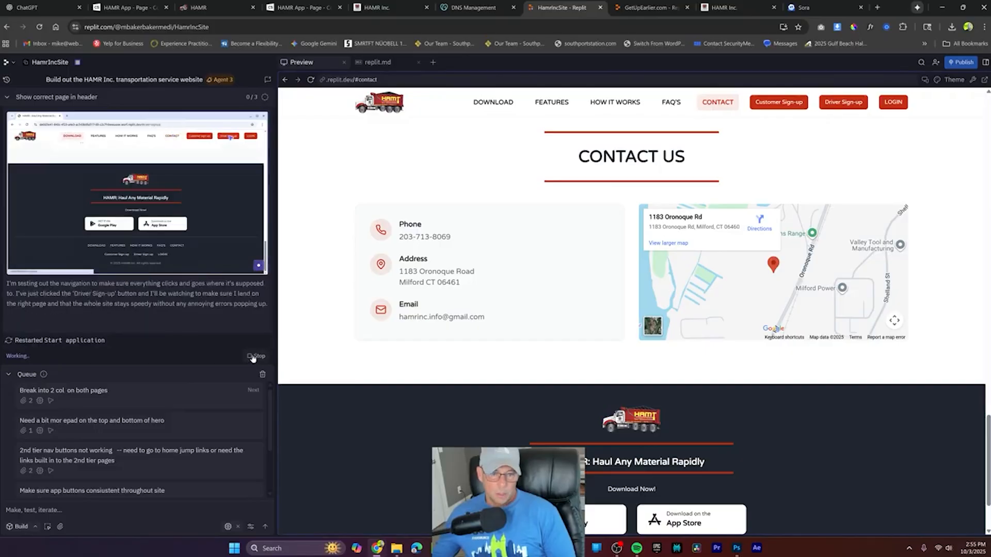
Step: Go to the customer and driver sign-up pages and review the driver page's HAMR Features section and hero
click(778, 101)
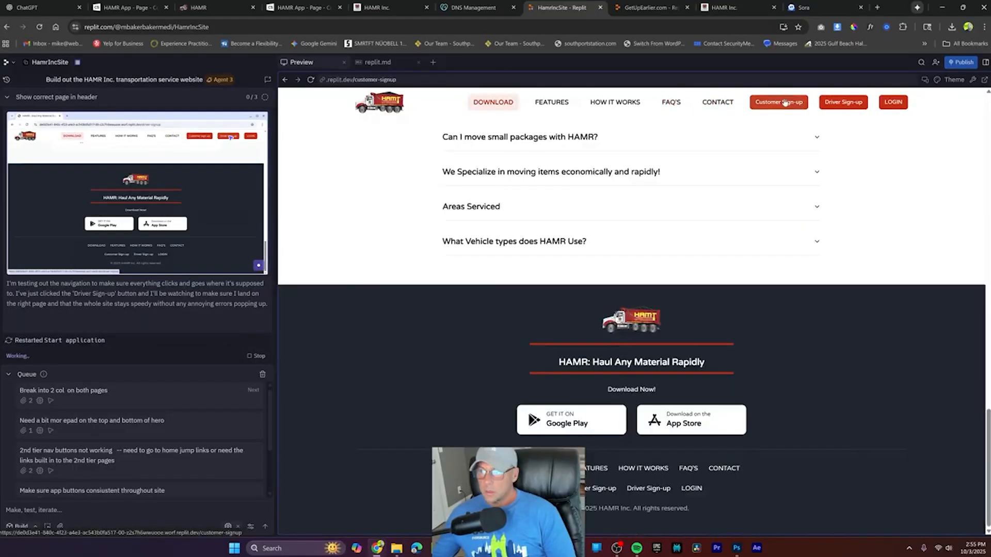
click(816, 238)
scroll(870, 194, down, 10)
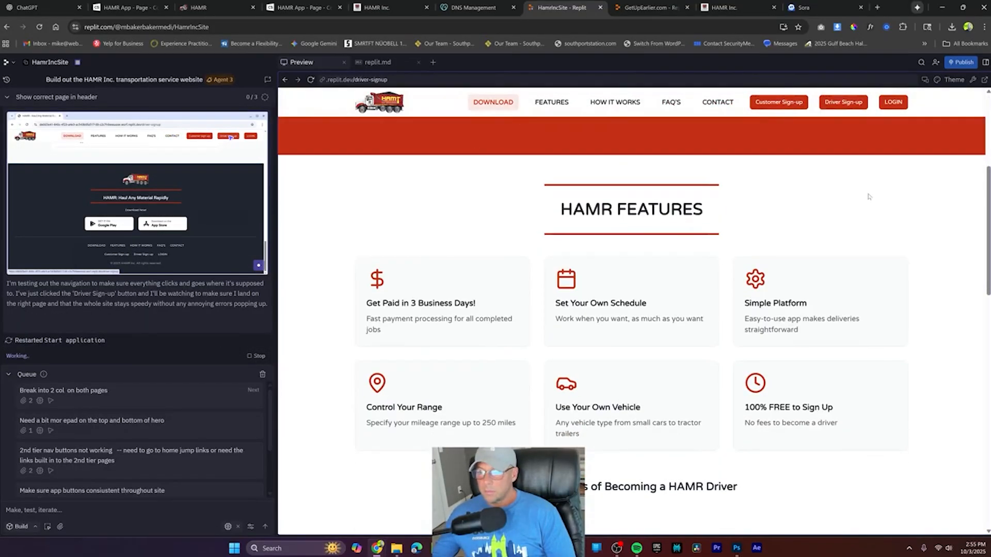
scroll(861, 235, up, 10)
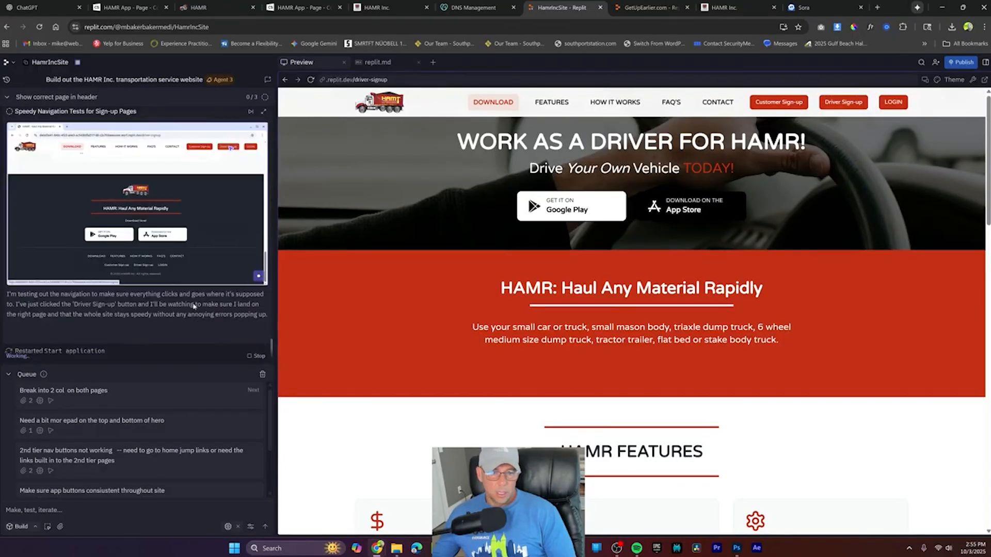
Step: Enlarge the agent's "Speedy Navigation Tests for Sign-up Pages" run and skip the test
scroll(179, 244, up, 2)
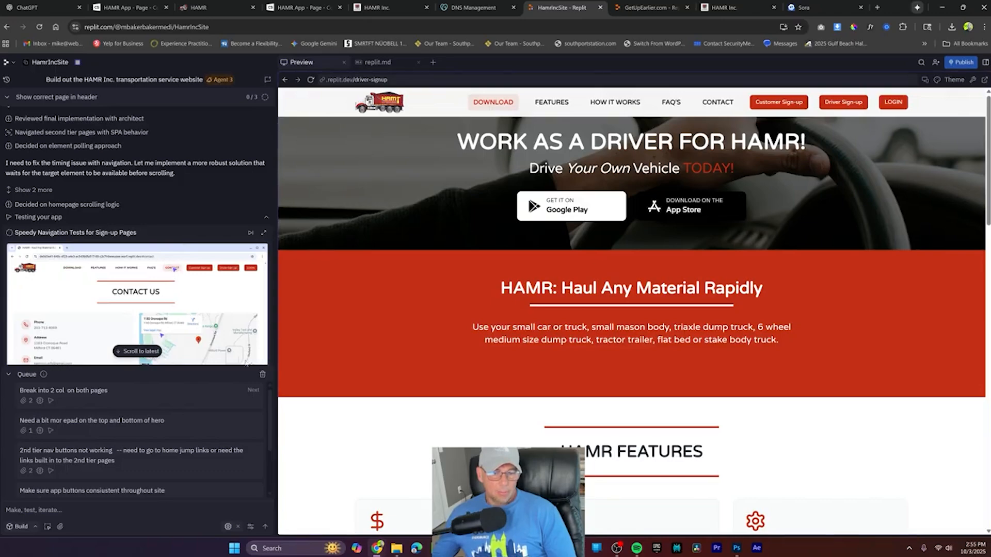
click(264, 232)
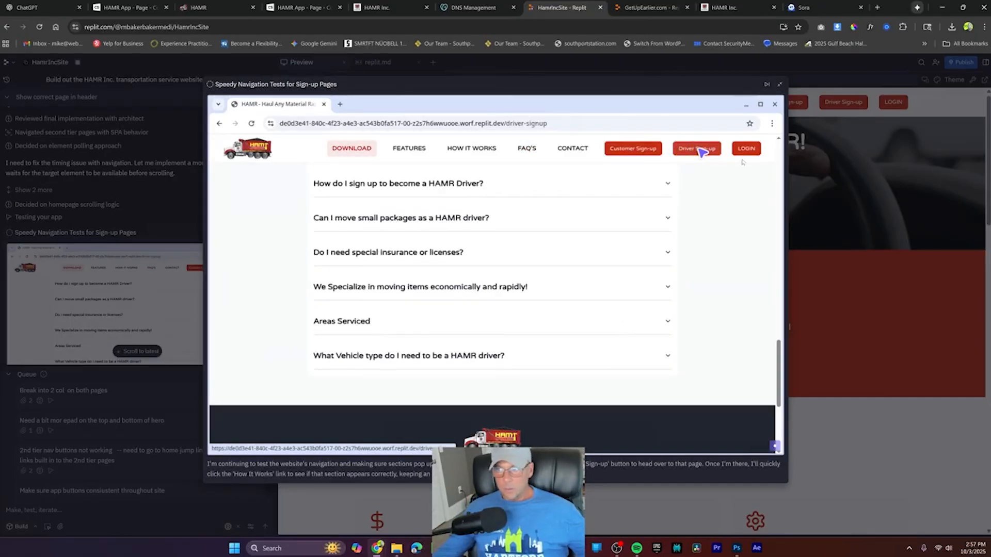
click(766, 84)
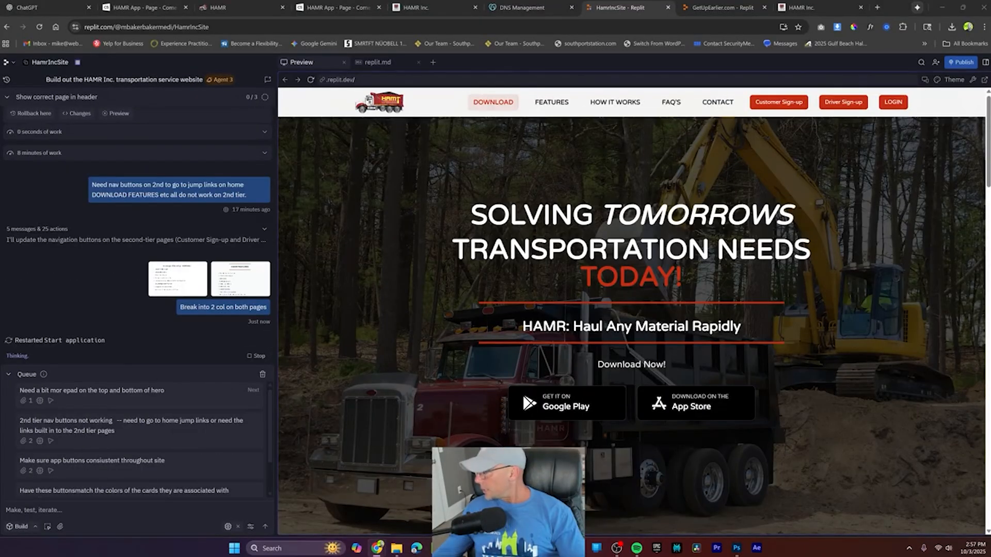
Step: Compare the bulleted lists on the customer and driver sign-up pages against the requested two-column layout
click(779, 102)
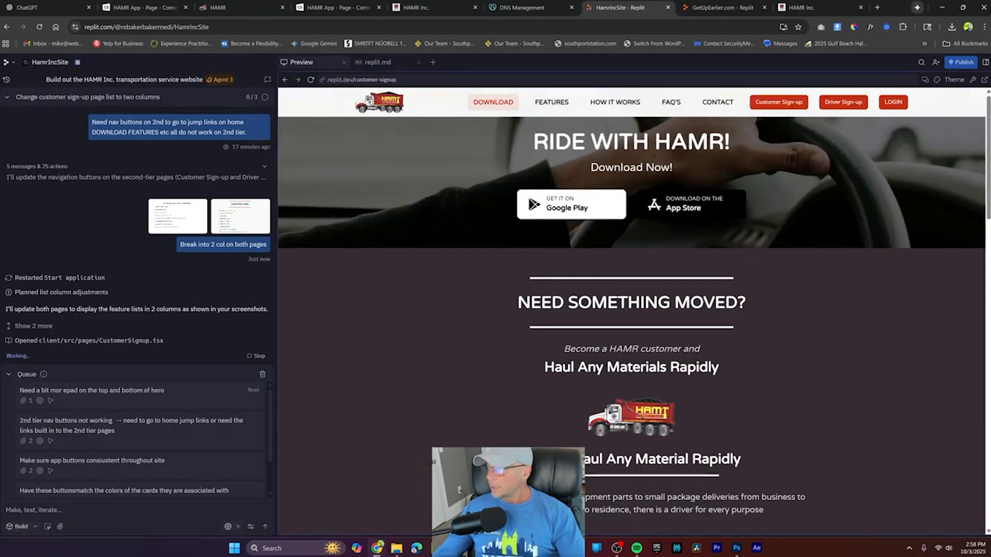
click(845, 102)
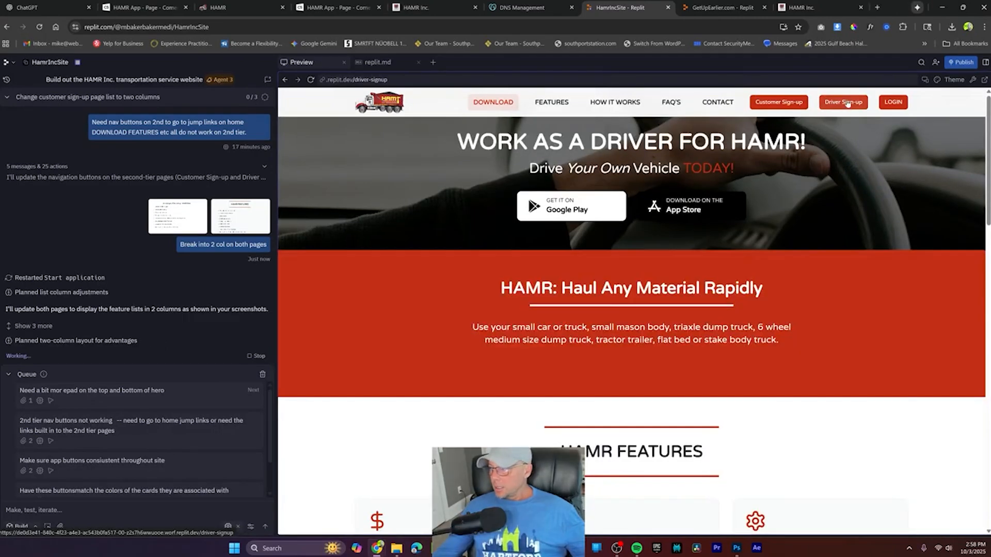
scroll(804, 207, down, 8)
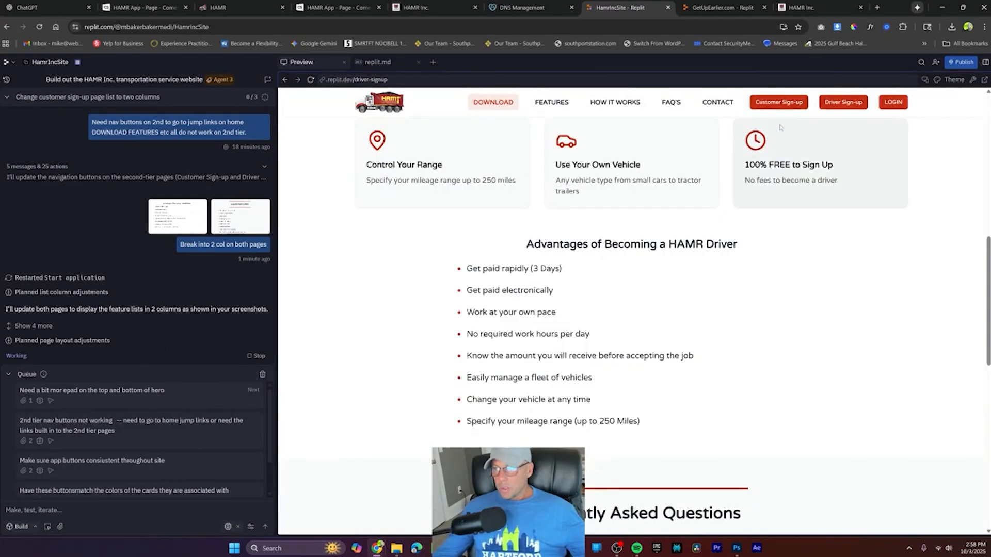
click(780, 103)
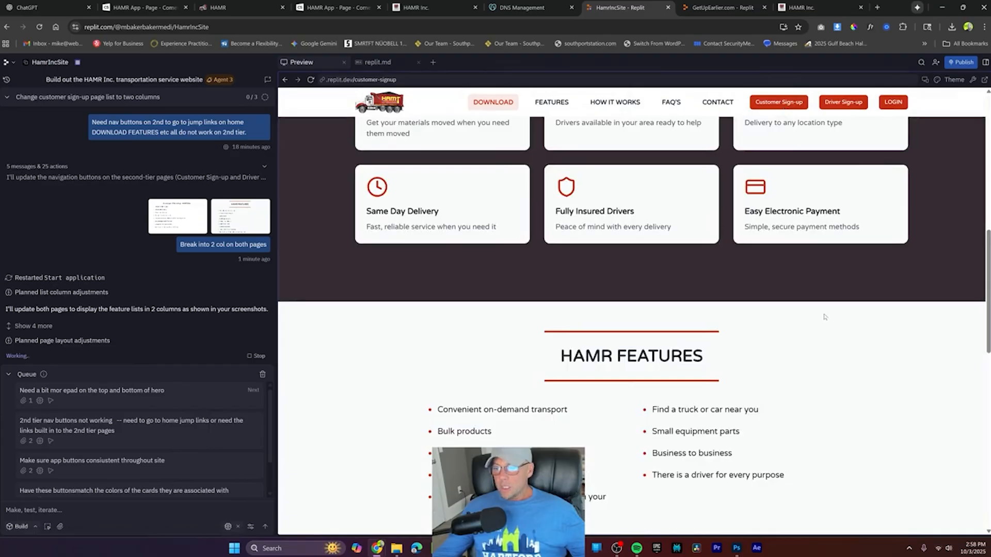
scroll(829, 318, down, 2)
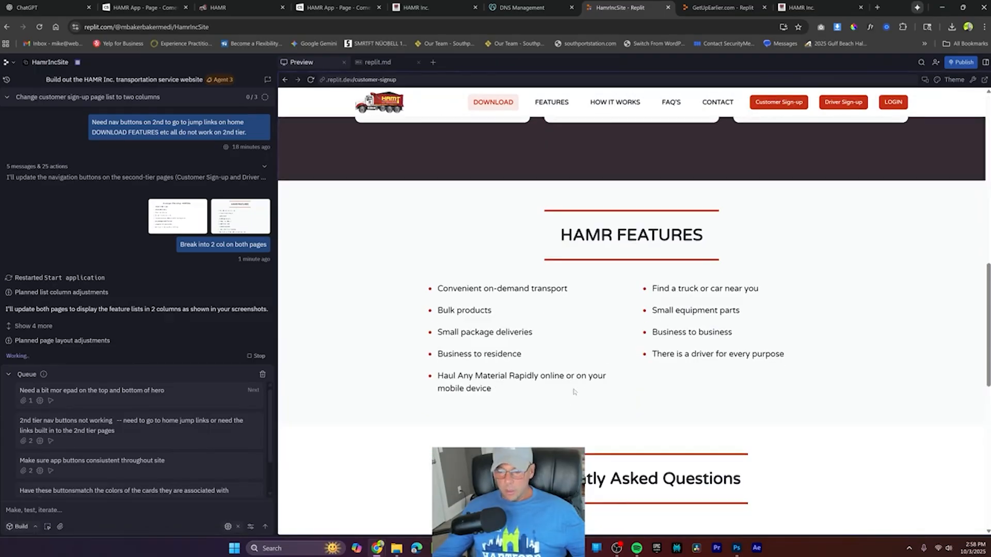
scroll(743, 362, down, 2)
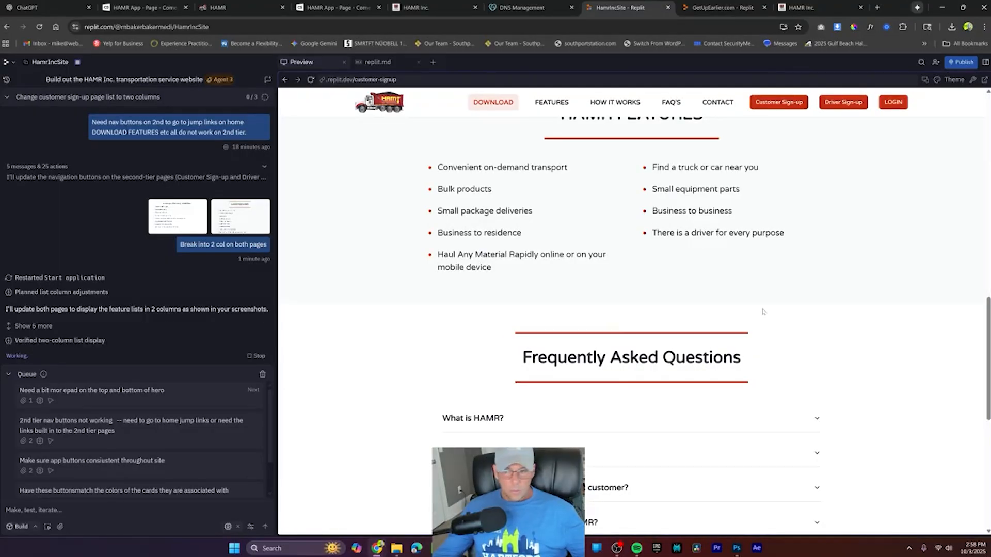
click(848, 102)
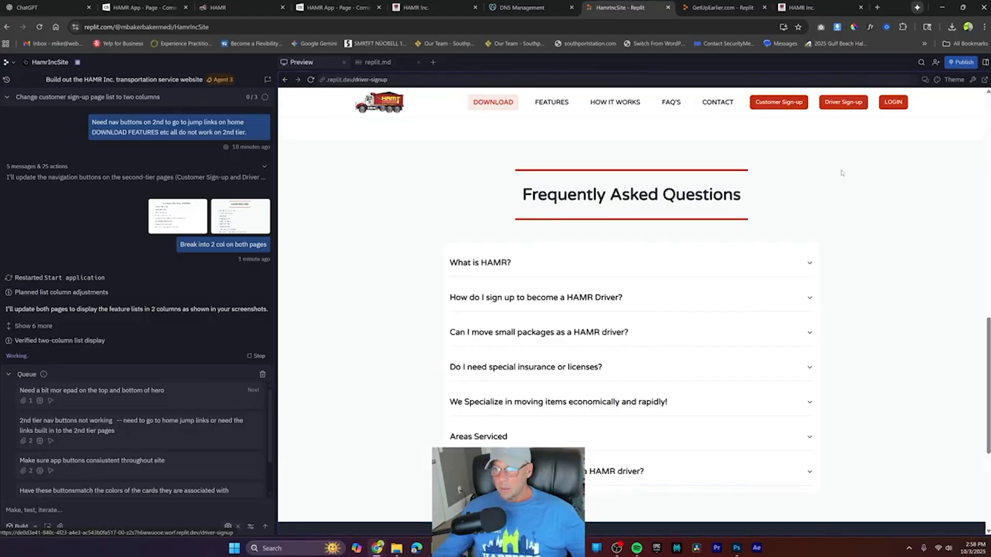
scroll(853, 258, up, 5)
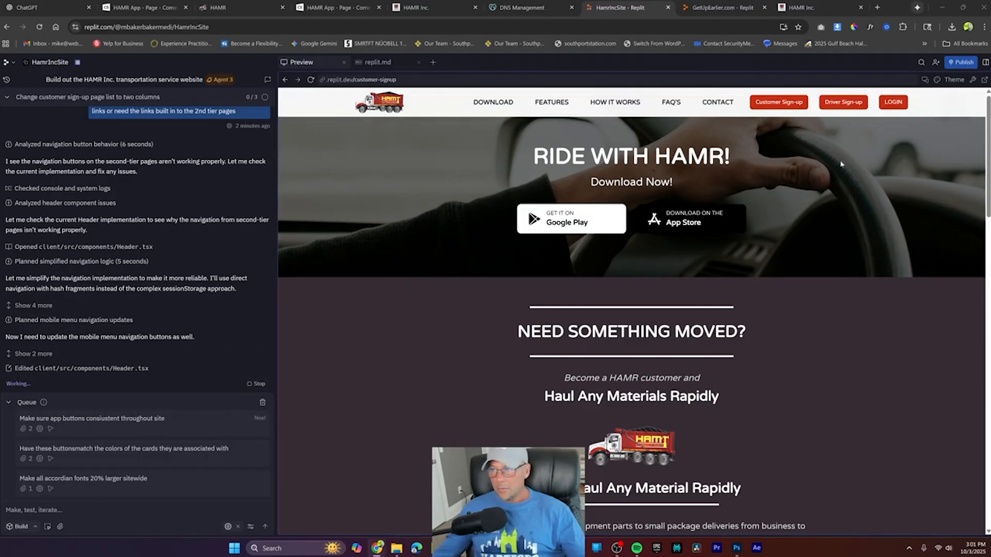
Step: Alternate between the two sign-up pages to compare heroes, and examine the driver page's advantages list and Frequently Asked Questions
click(843, 102)
click(782, 103)
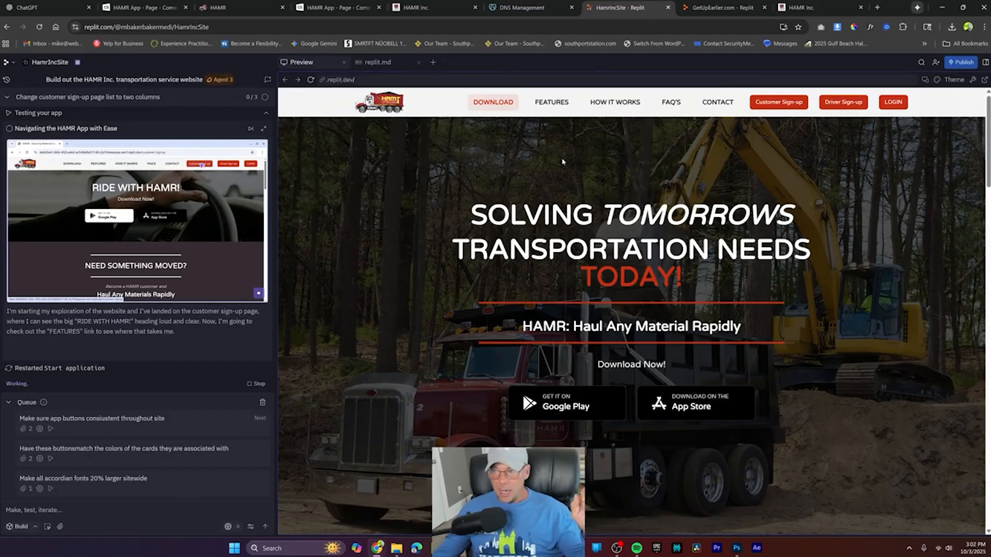
click(788, 103)
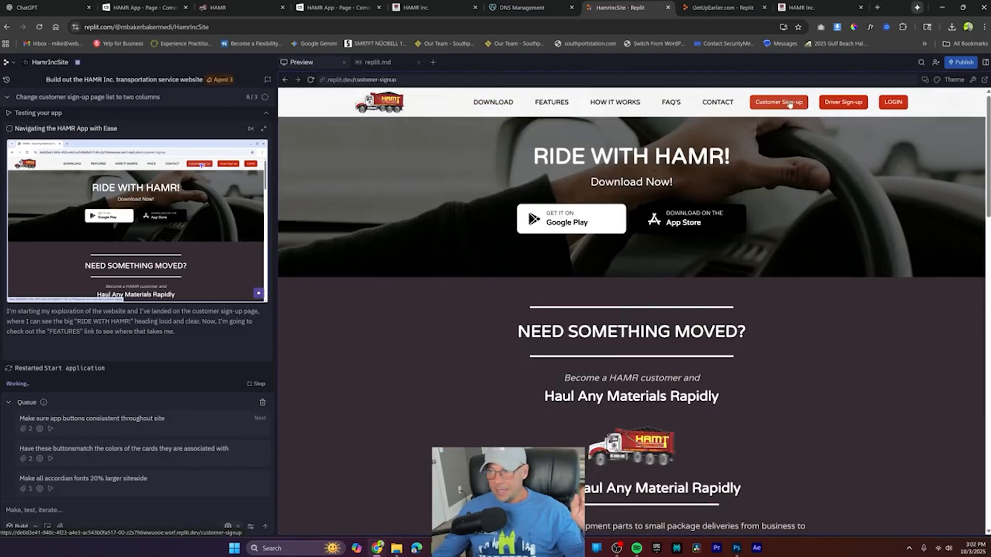
click(843, 103)
scroll(828, 227, down, 10)
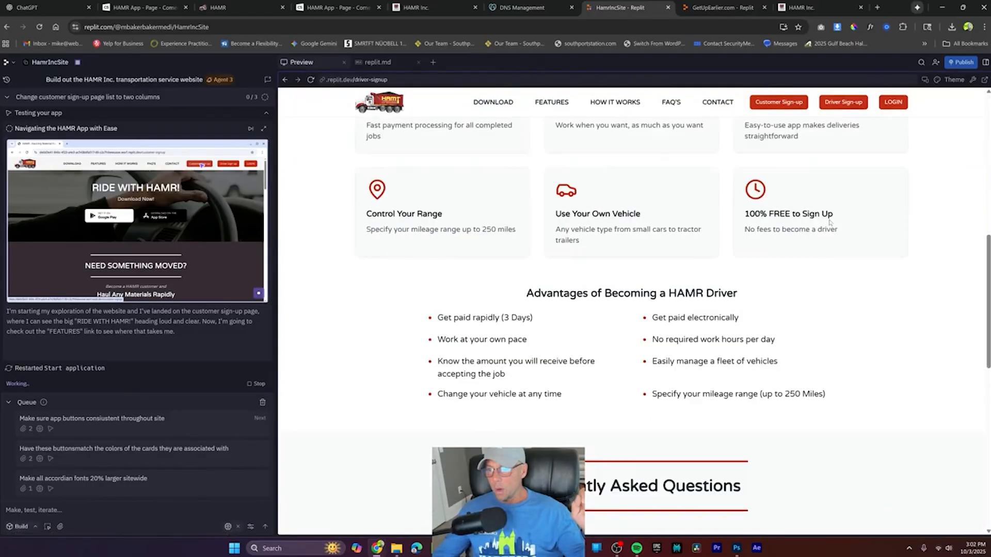
scroll(829, 218, down, 5)
scroll(852, 217, up, 15)
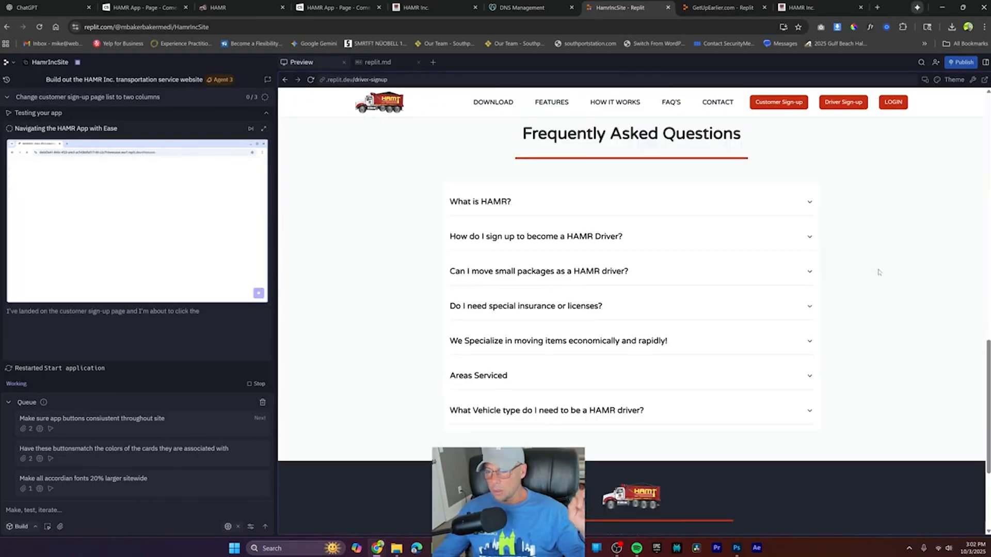
Step: Review the customer sign-up page's HAMR Features list and the service cards above it
click(769, 102)
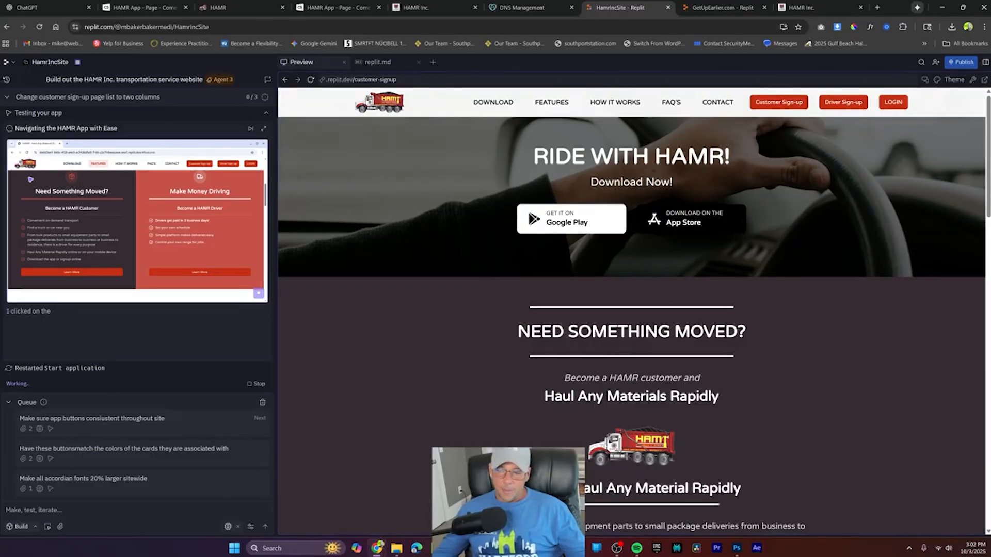
scroll(742, 352, down, 10)
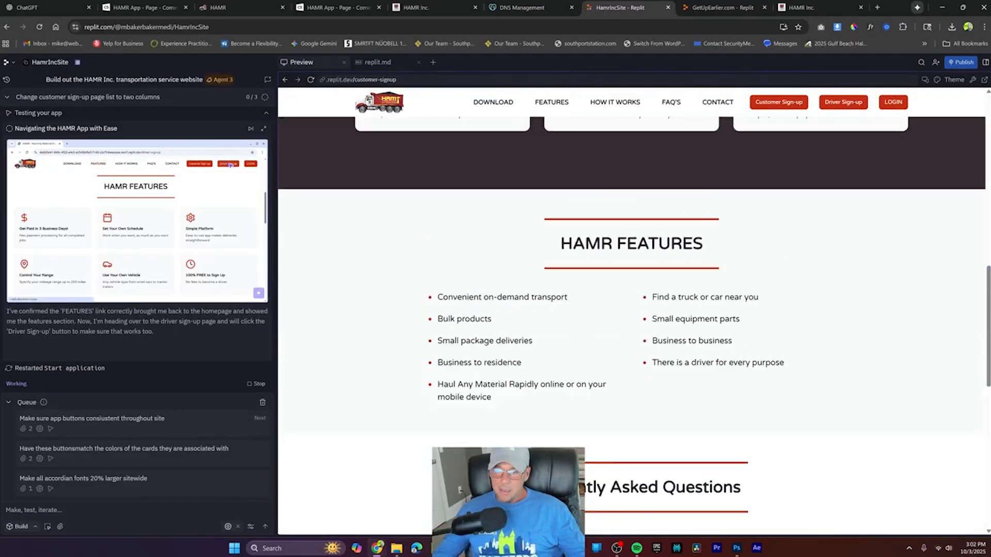
scroll(742, 351, up, 5)
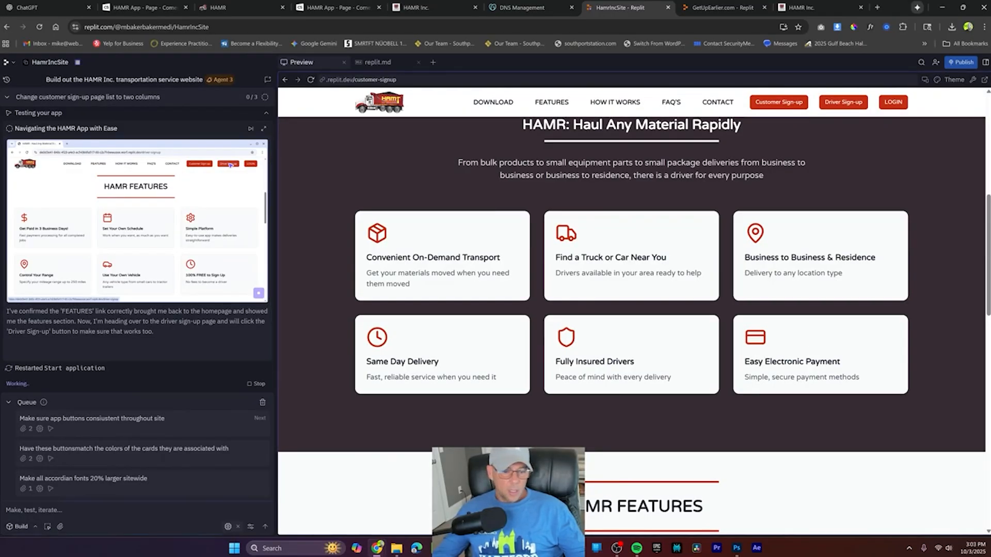
Step: Switch the agent from Build to Edit mode and select the paragraph under "HAMR: Haul Any Material Rapidly" for editing
click(21, 526)
click(34, 508)
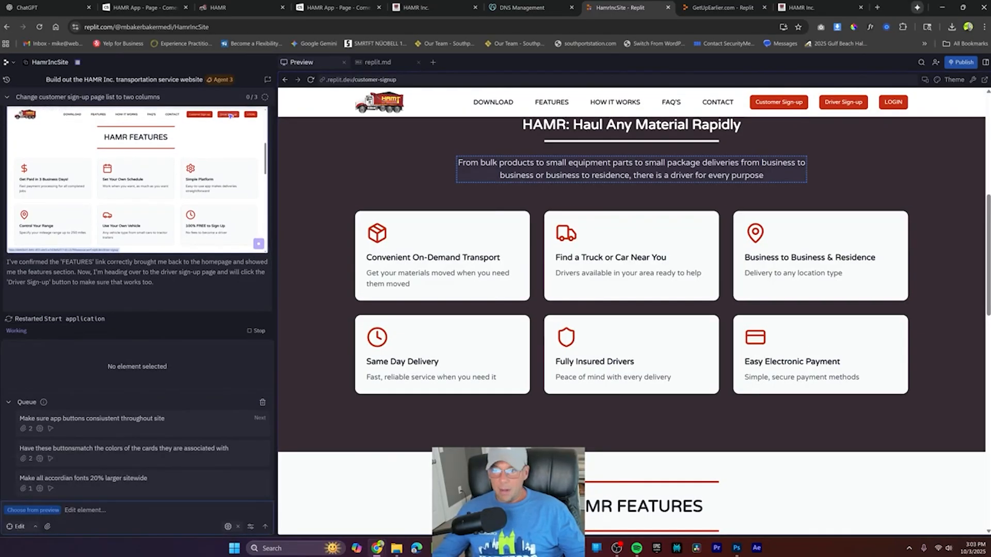
click(570, 163)
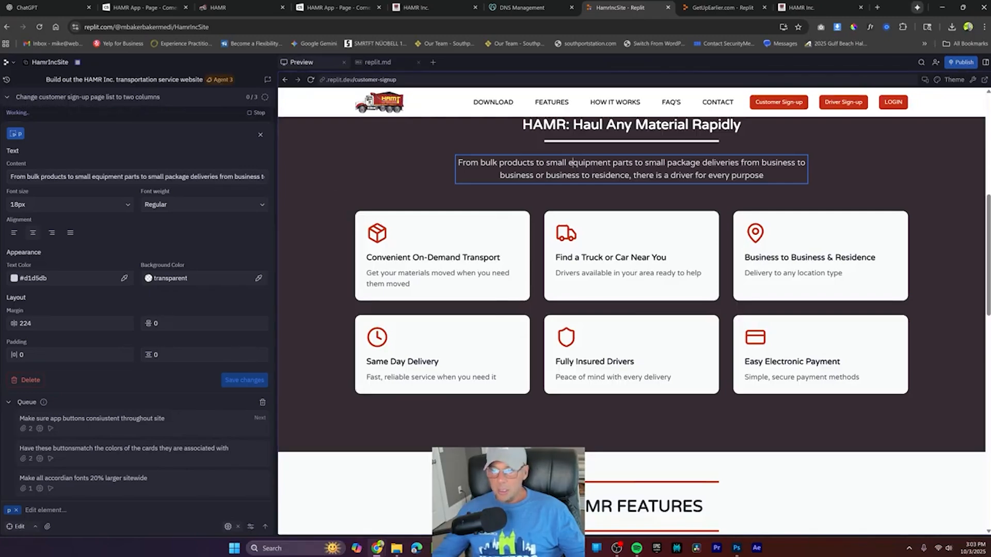
Step: Try inserting "fdff" after "equipment parts" in the selected paragraph, remove it again and save the changes
text(fdff)
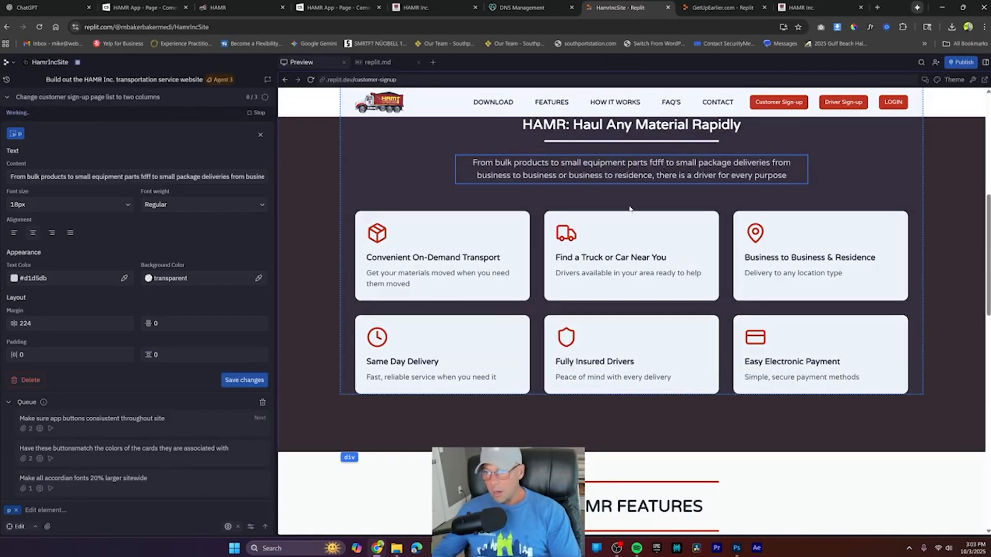
key(ctrl+shift+Left)
key(BackSpace)
click(245, 380)
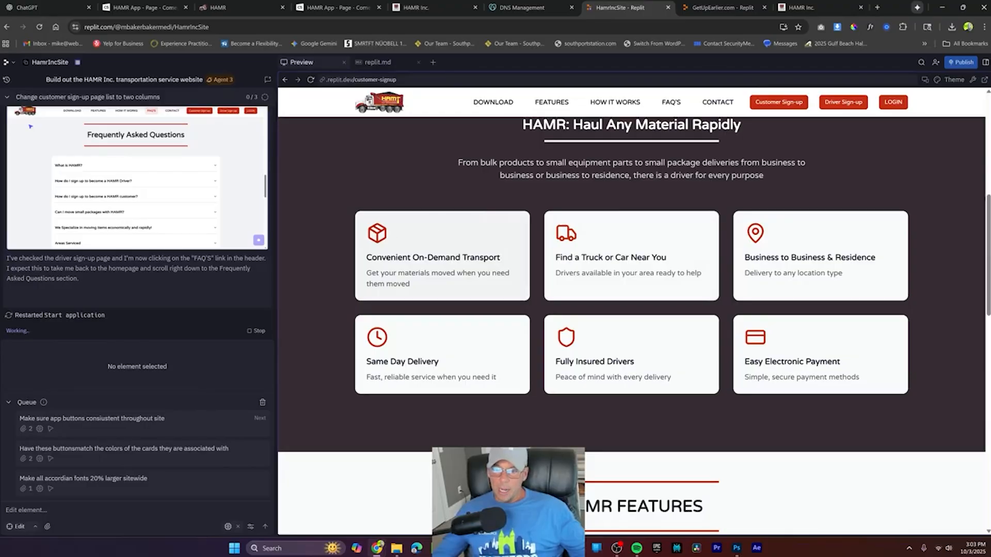
scroll(808, 234, up, 7)
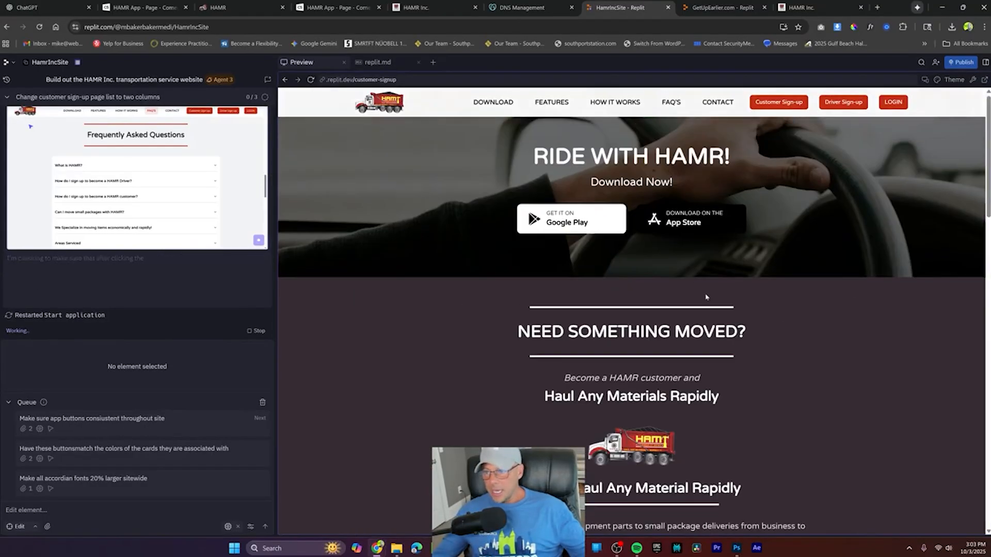